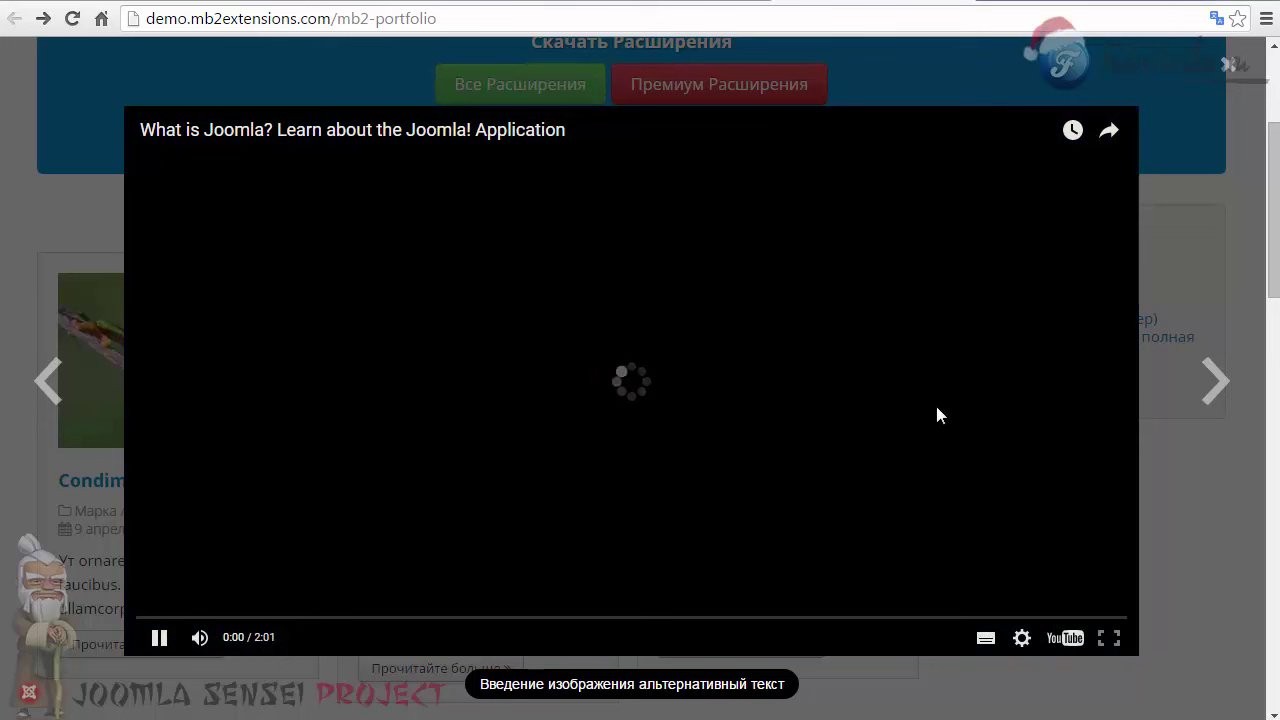
Step: Advance the lightbox from the Joomla video to the next portfolio image and close the lightbox
click(1175, 320)
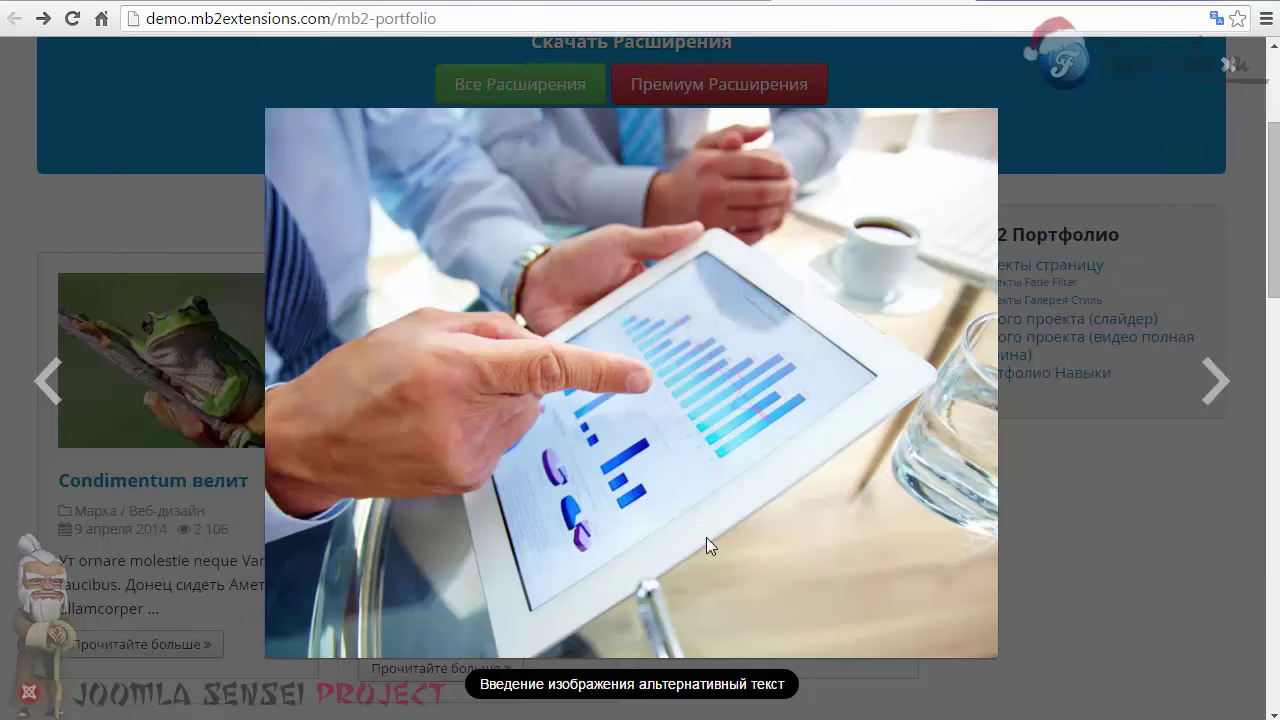
click(1232, 74)
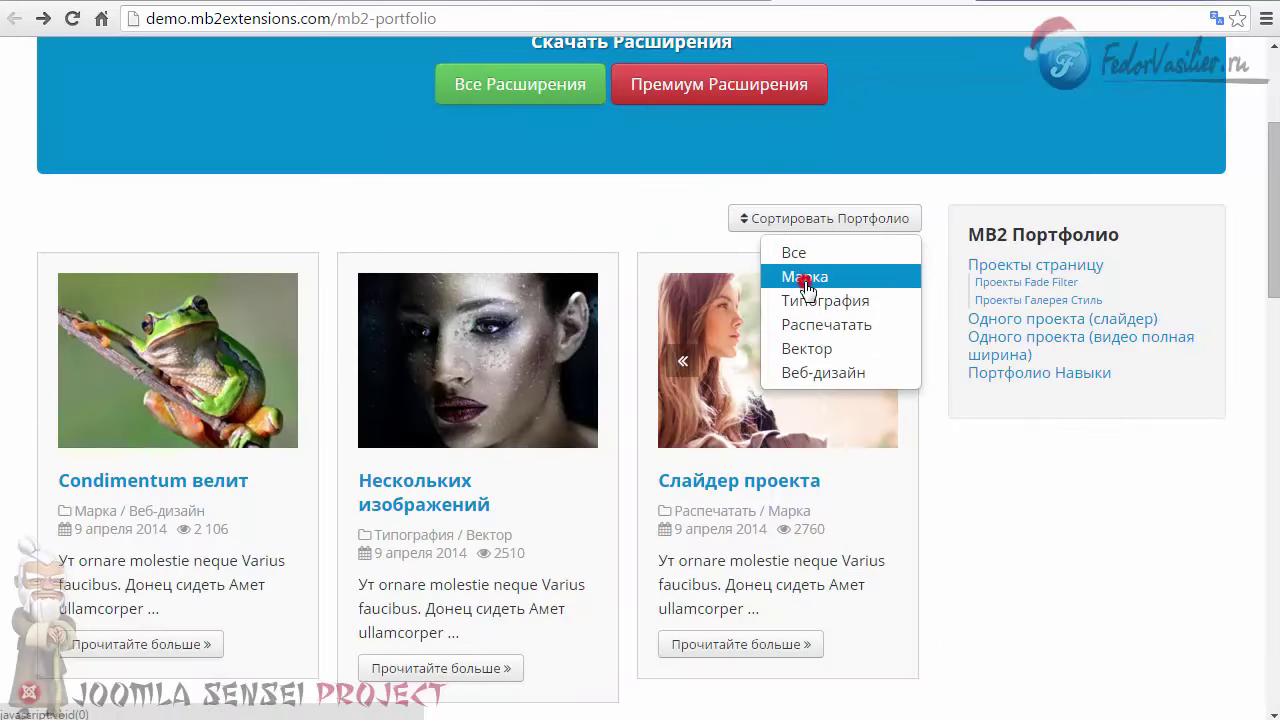
Step: Filter the demo portfolio by Марка, Веб-дизайн, Распечатать, Типография and Марка in turn, and finish by showing Все
click(808, 277)
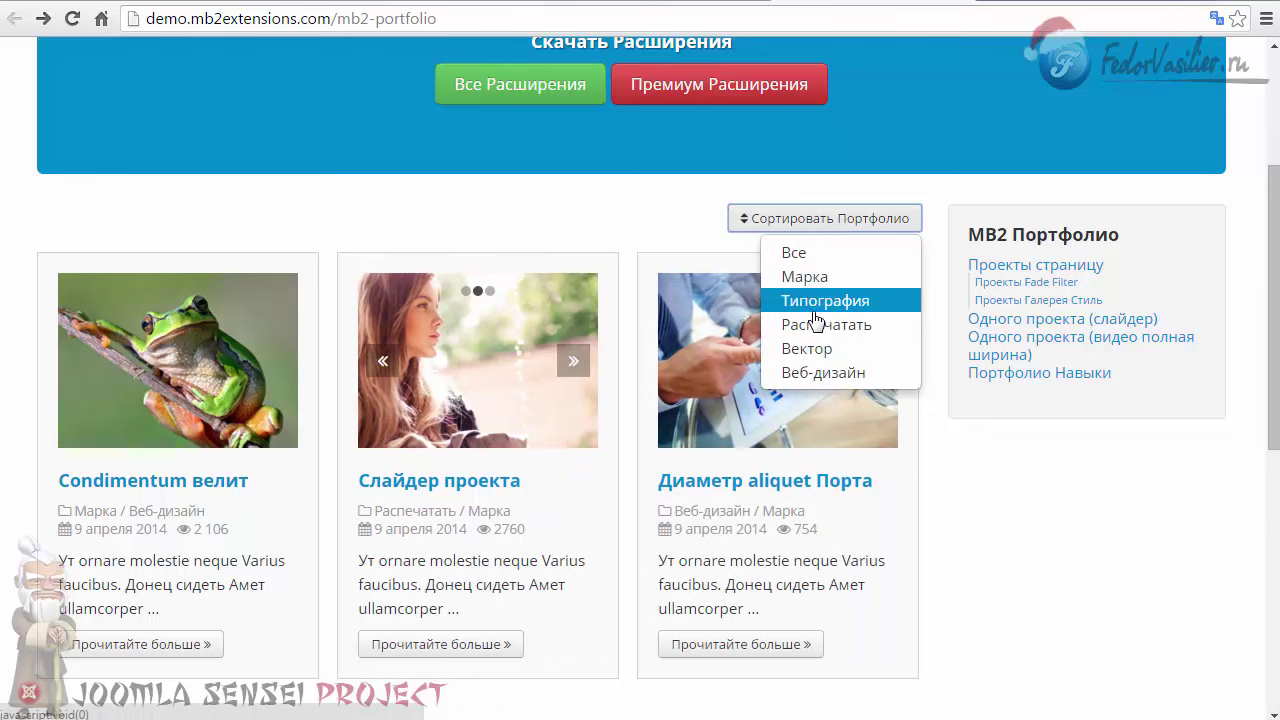
click(810, 374)
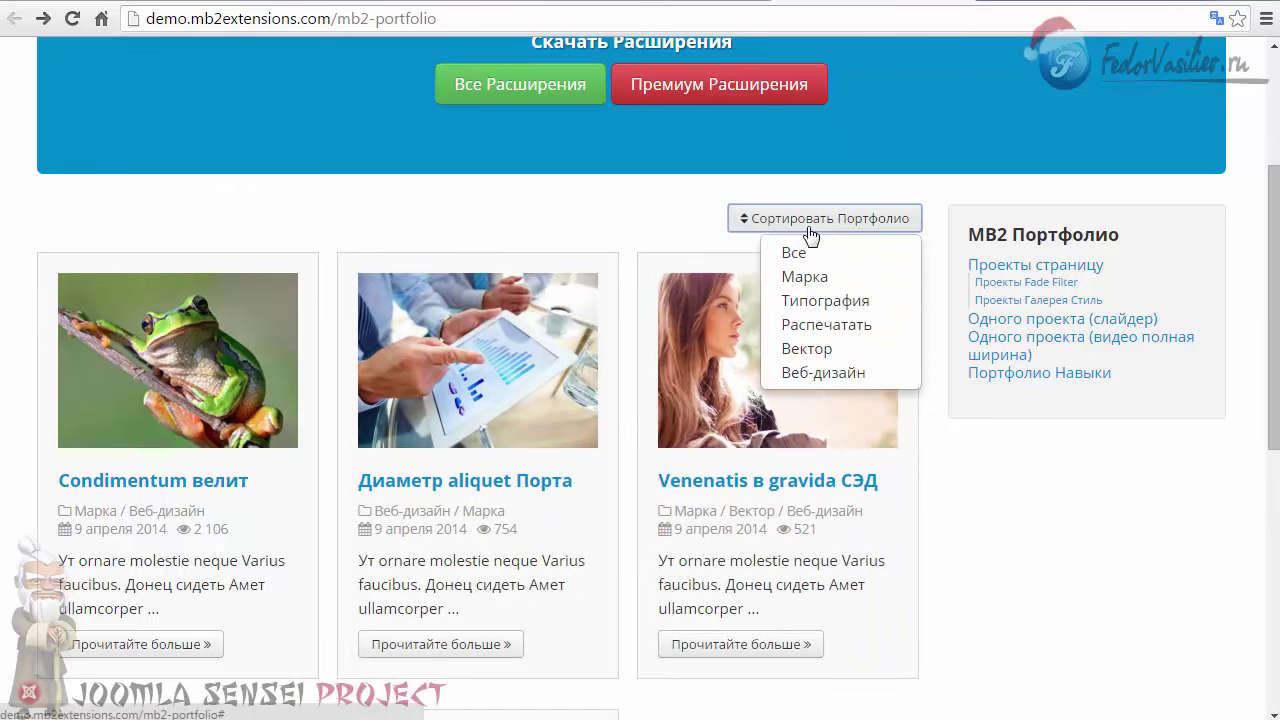
click(818, 322)
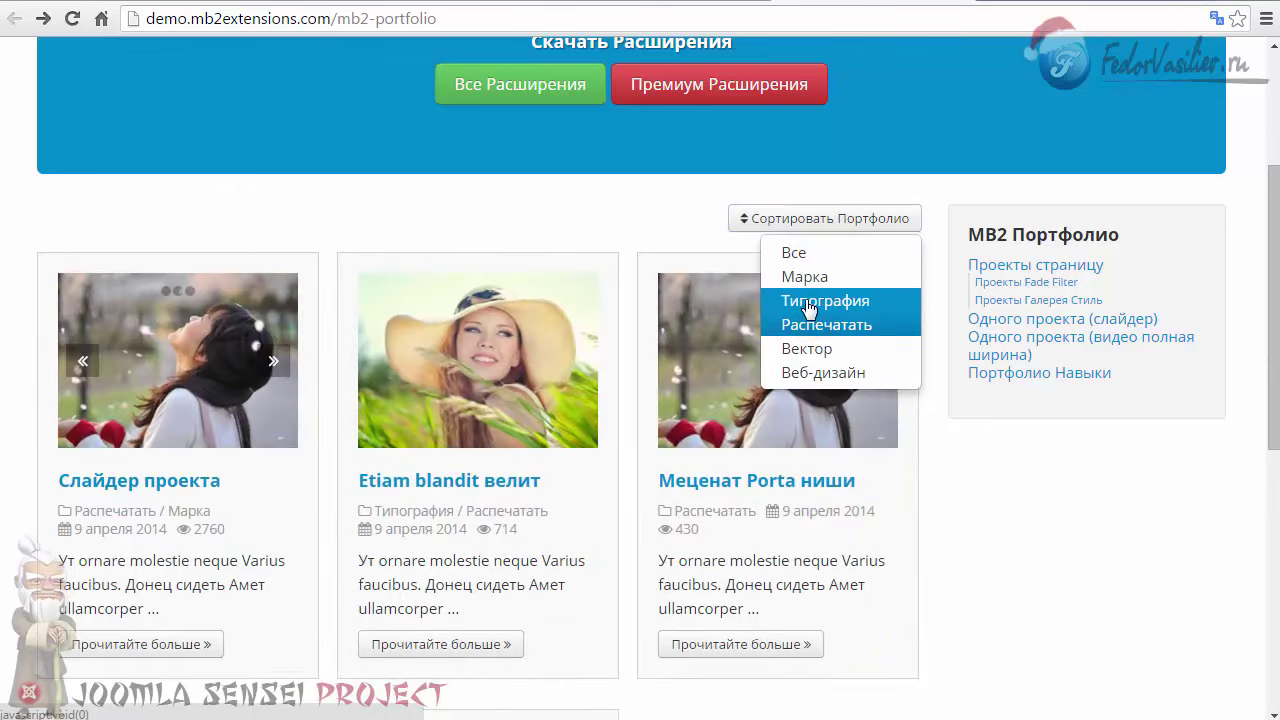
click(810, 312)
click(805, 277)
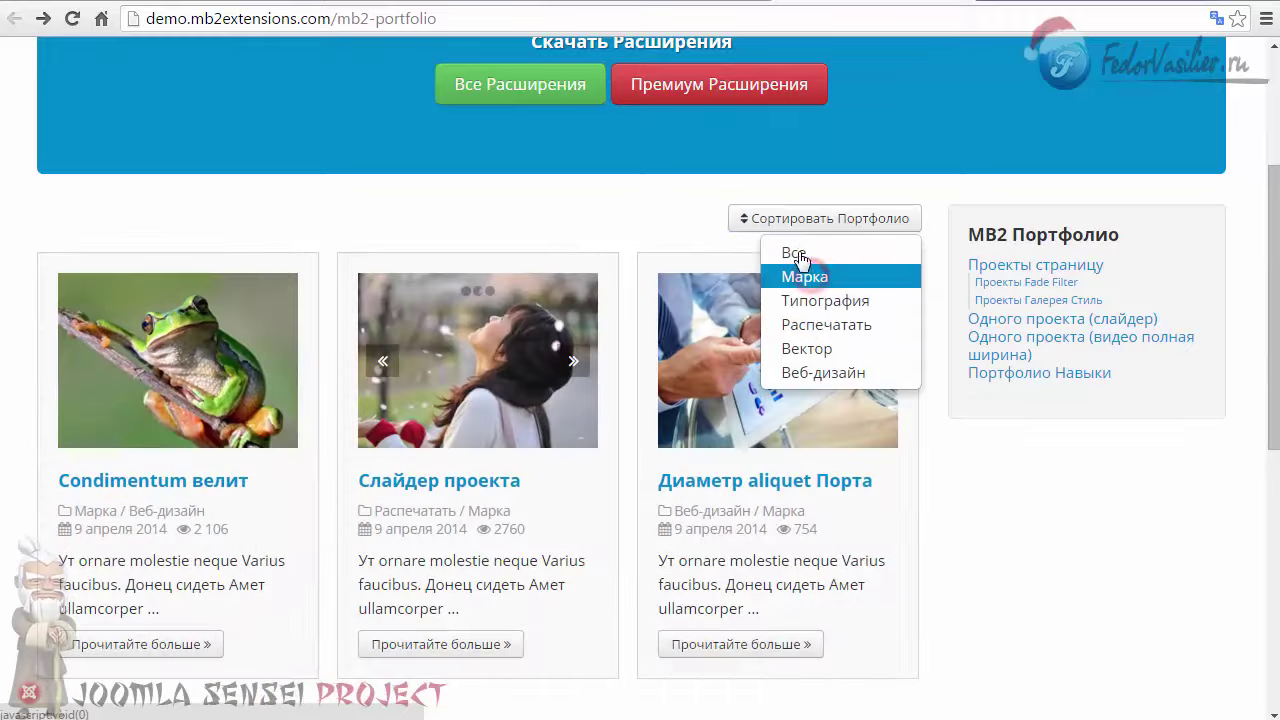
click(795, 252)
click(608, 204)
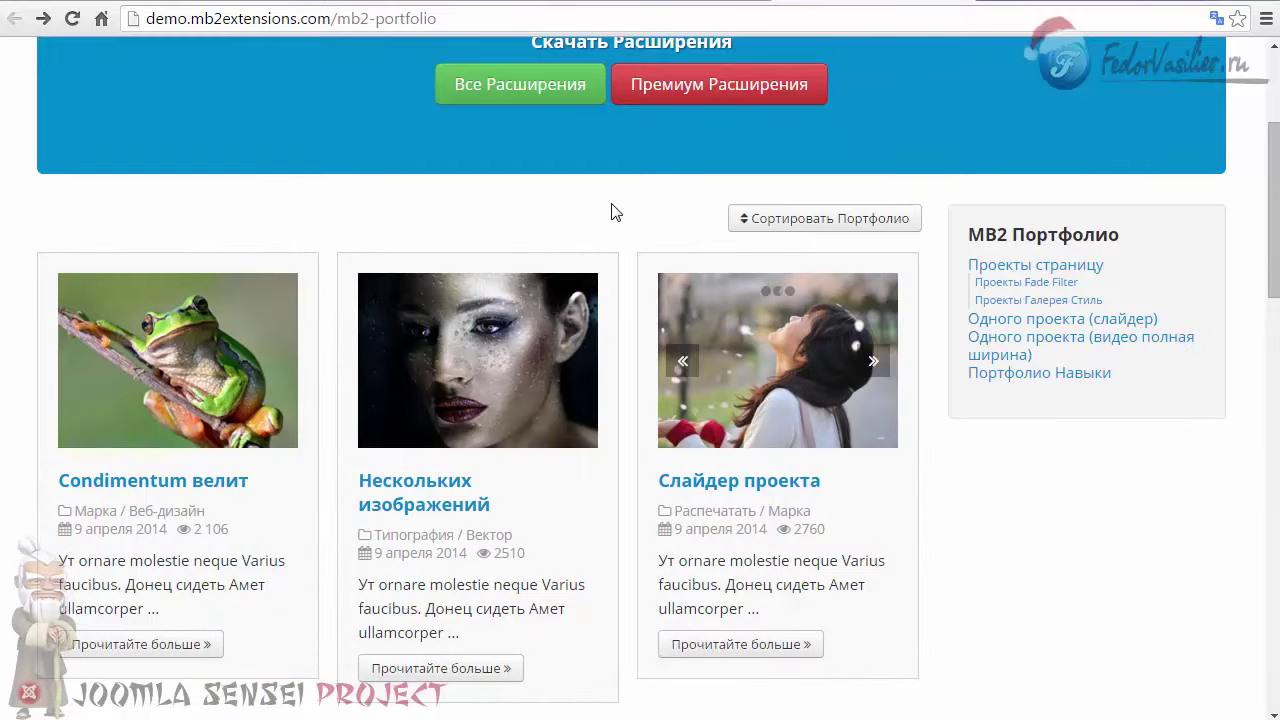
Step: Browse the project grid and open the full page of the project Нескольких изображений
scroll(610, 209, down, 4)
scroll(614, 212, down, 12)
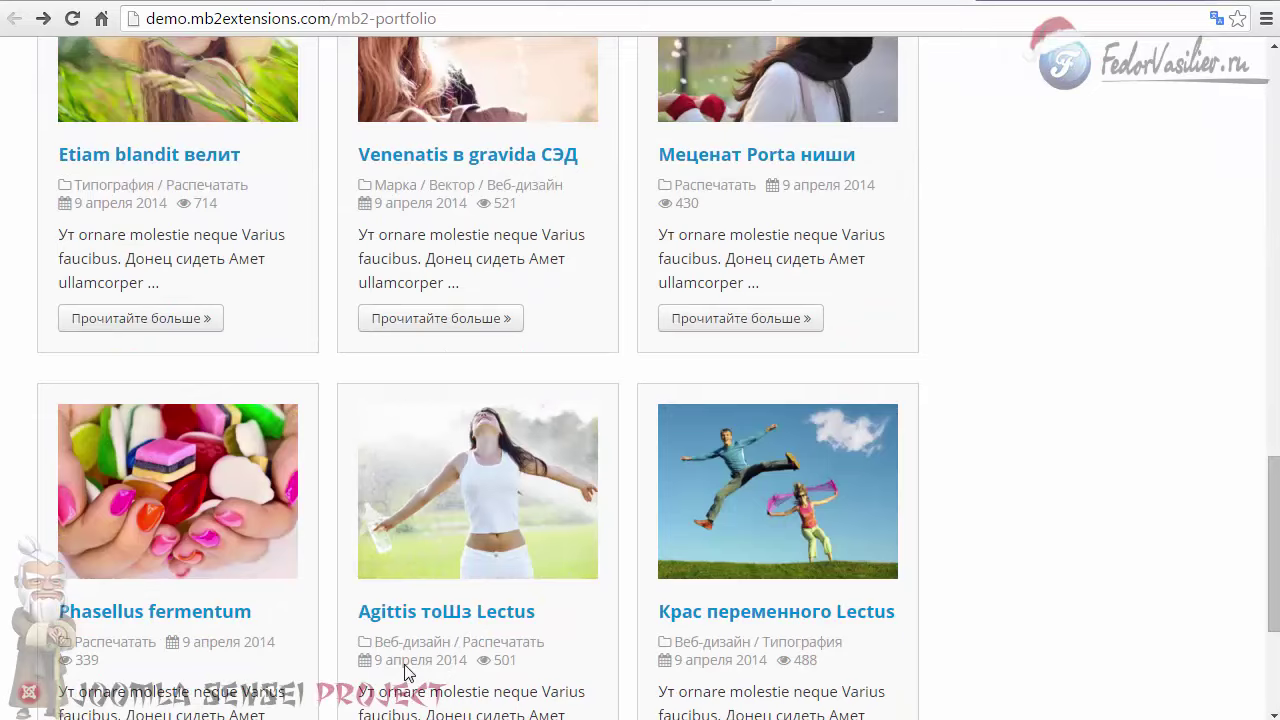
scroll(378, 525, up, 15)
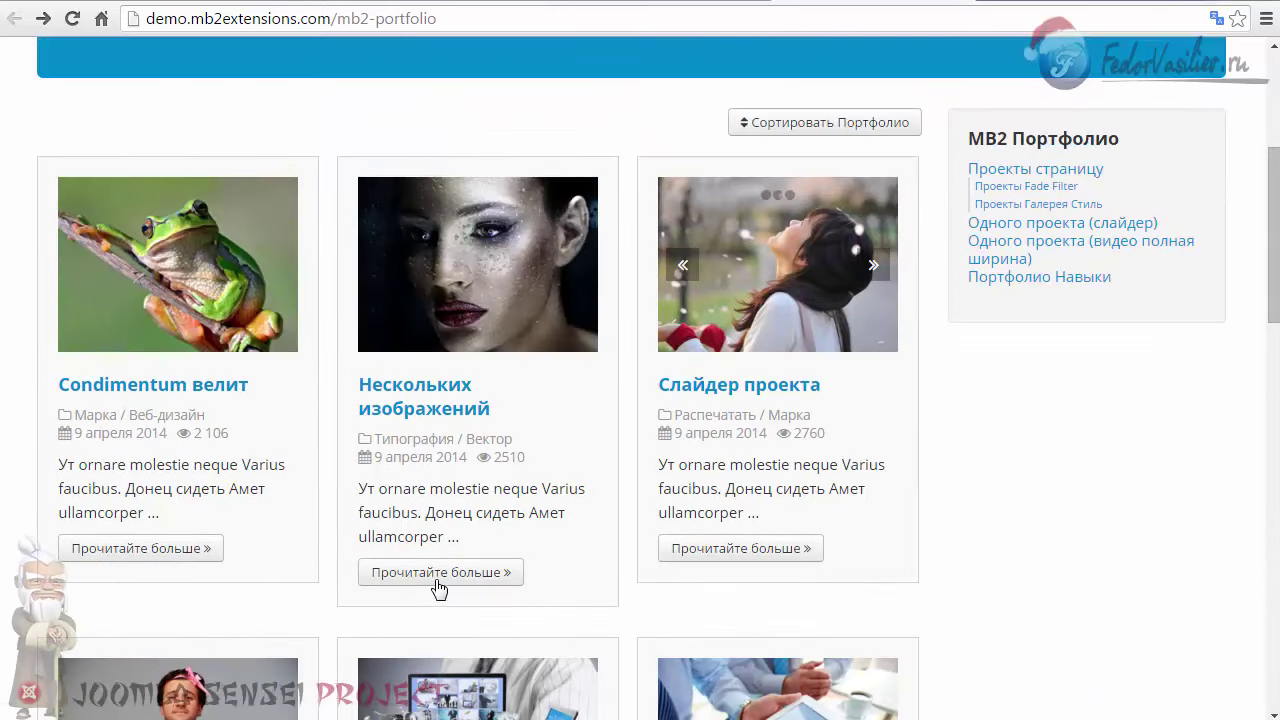
click(439, 586)
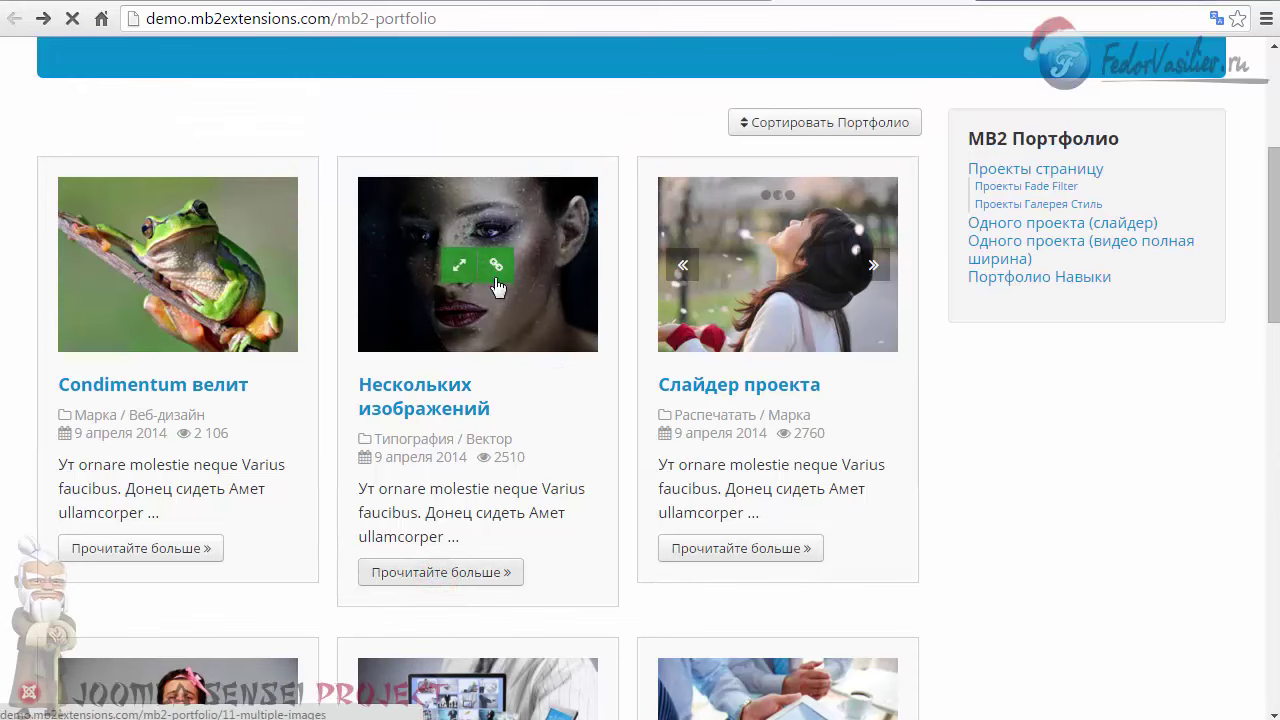
scroll(416, 352, down, 4)
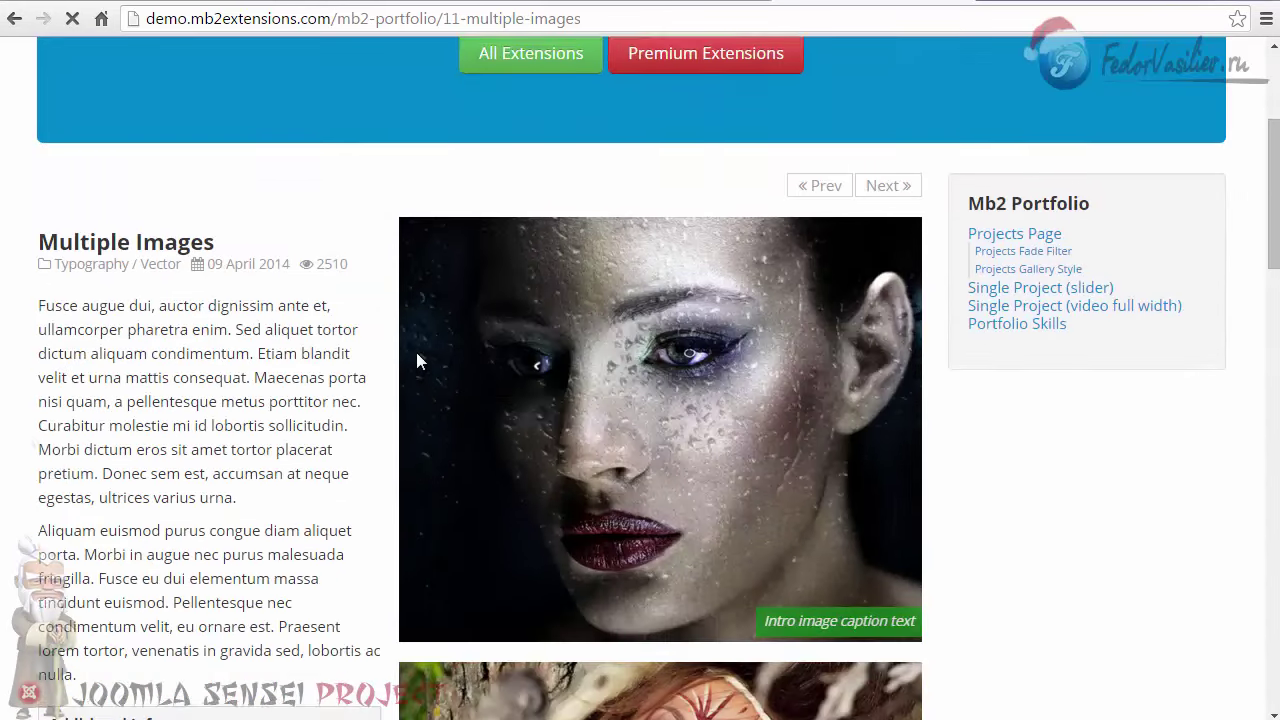
scroll(140, 467, down, 3)
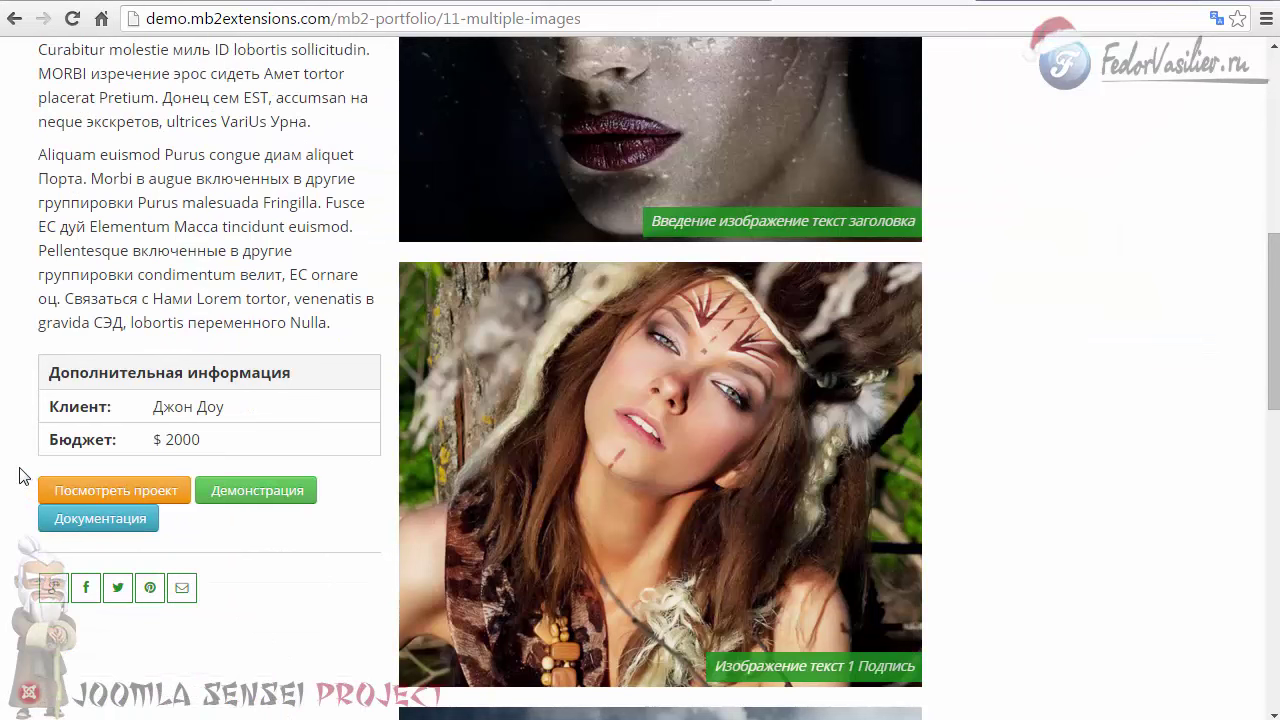
Step: Examine the project's additional information table with the client and budget fields, and the project, demo and documentation links
drag(52, 400, 129, 430)
click(157, 440)
drag(50, 406, 126, 437)
click(95, 440)
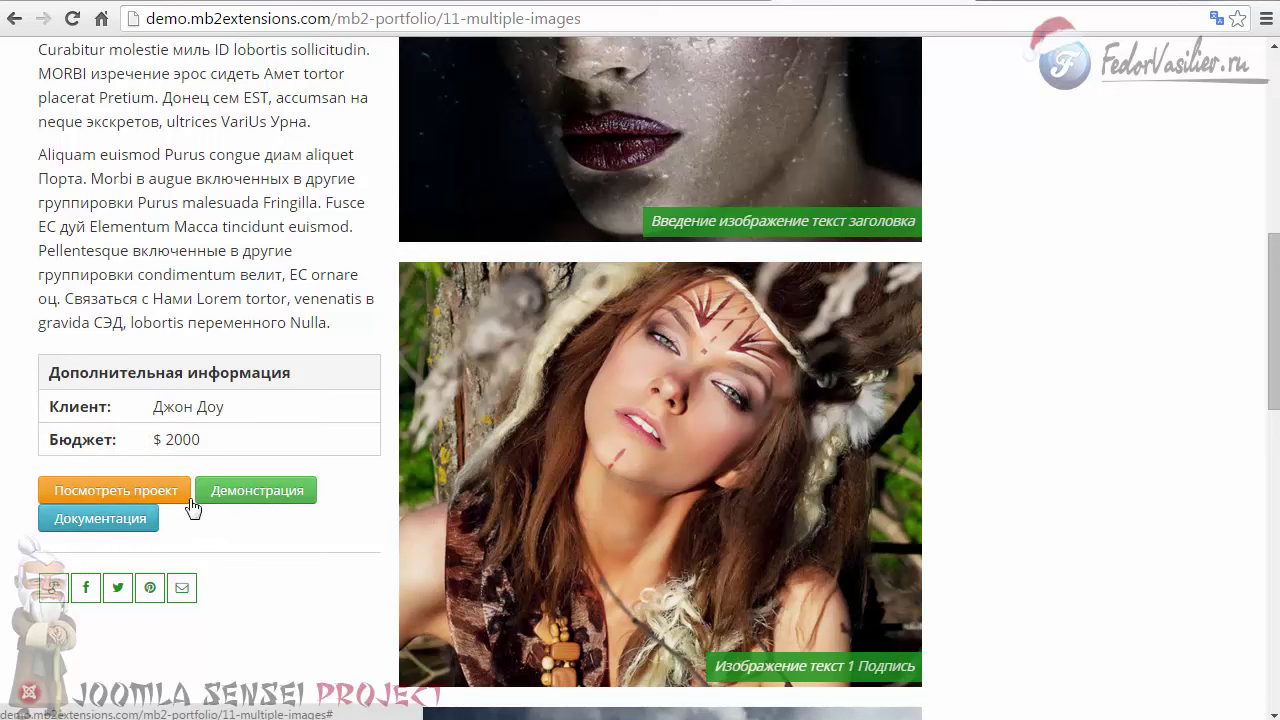
click(106, 512)
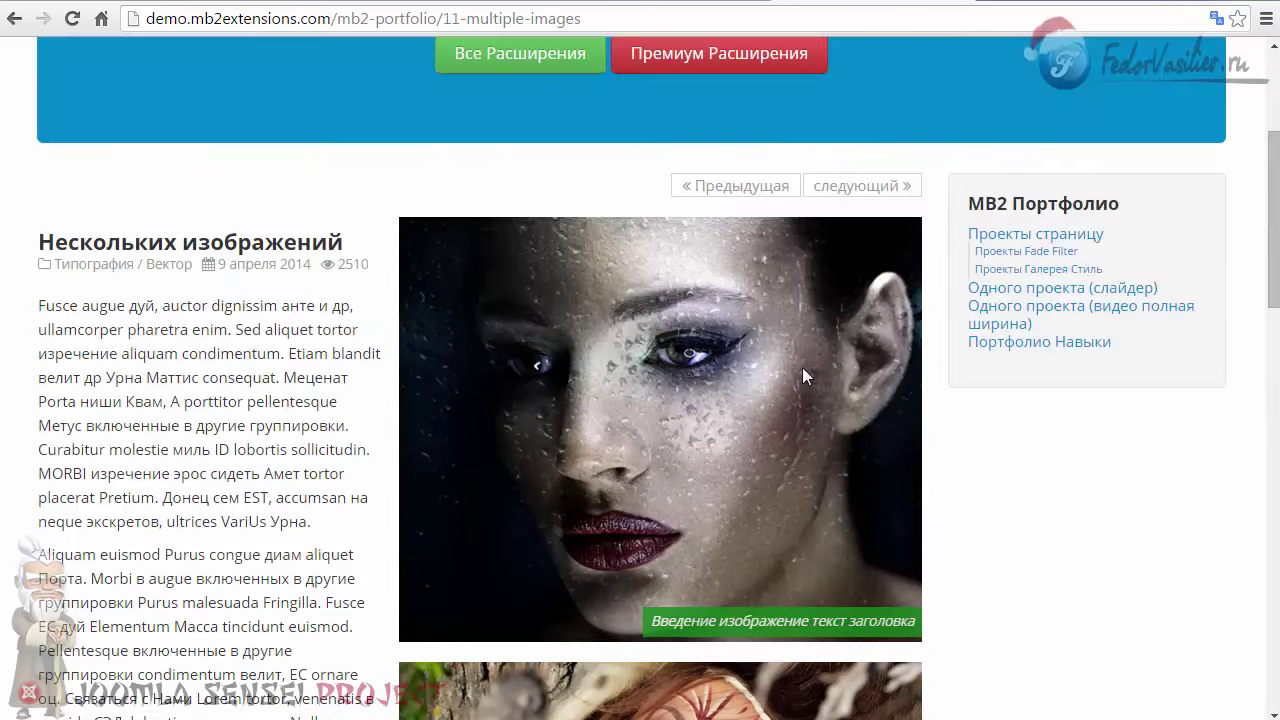
Step: Examine the project's captioned images, previous and next project links, and social sharing links down to the related projects
scroll(710, 344, down, 2)
scroll(710, 343, down, 8)
scroll(663, 383, up, 9)
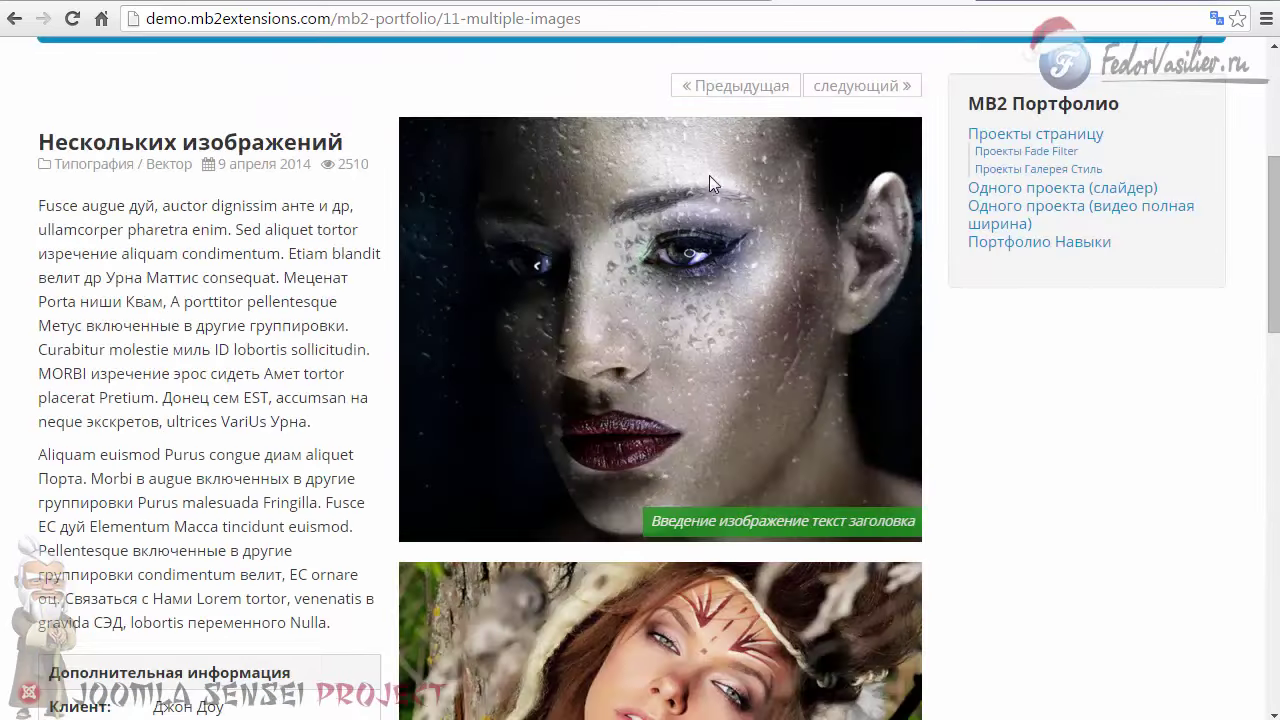
scroll(650, 289, down, 1)
scroll(601, 306, up, 3)
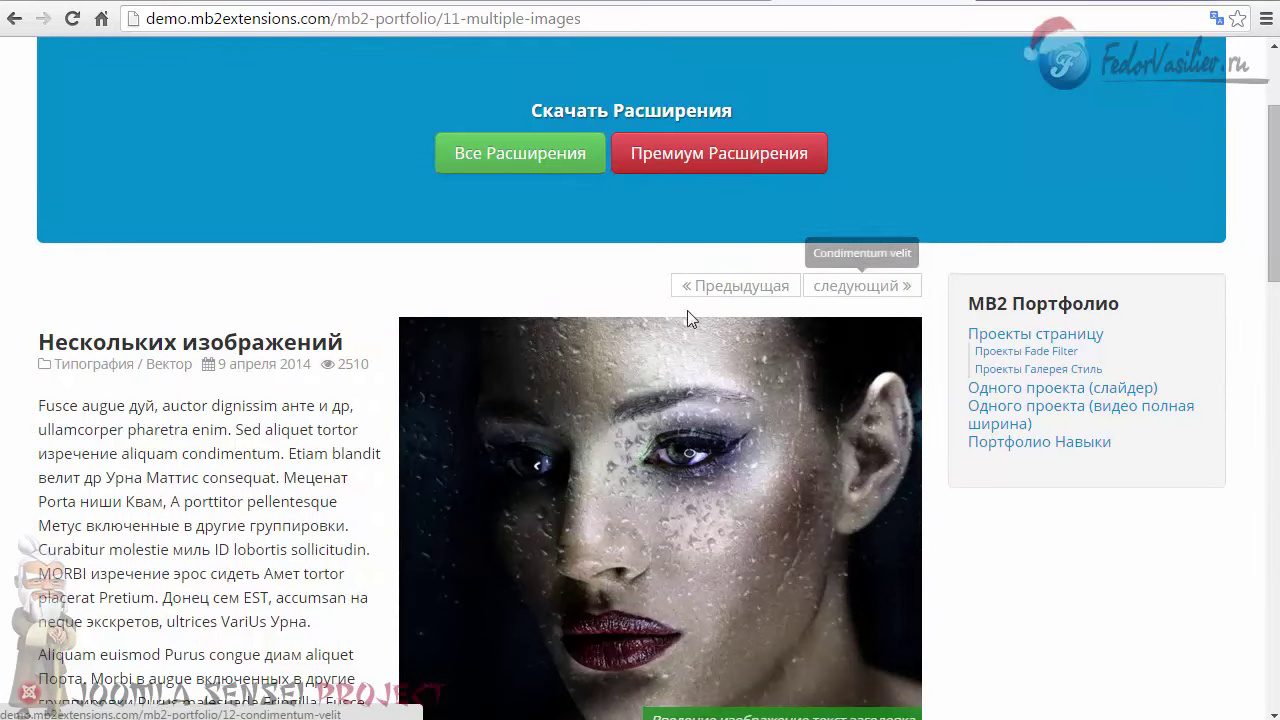
scroll(856, 298, down, 10)
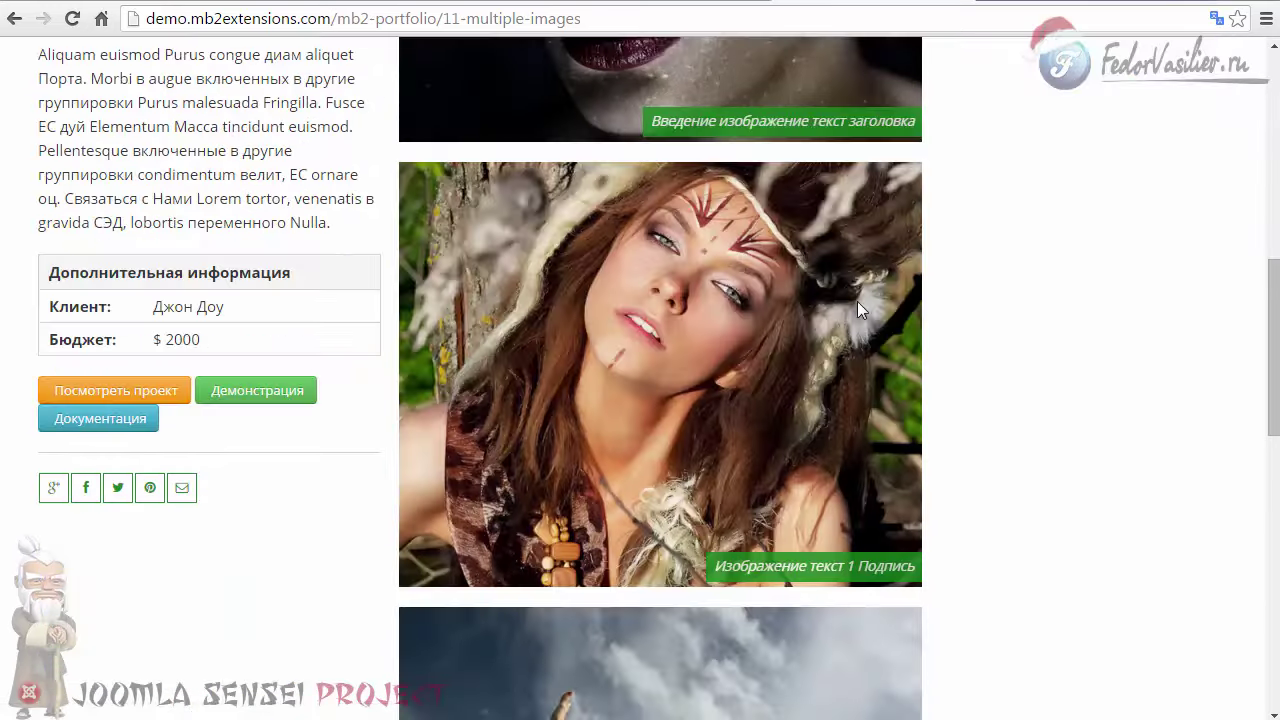
scroll(508, 377, up, 10)
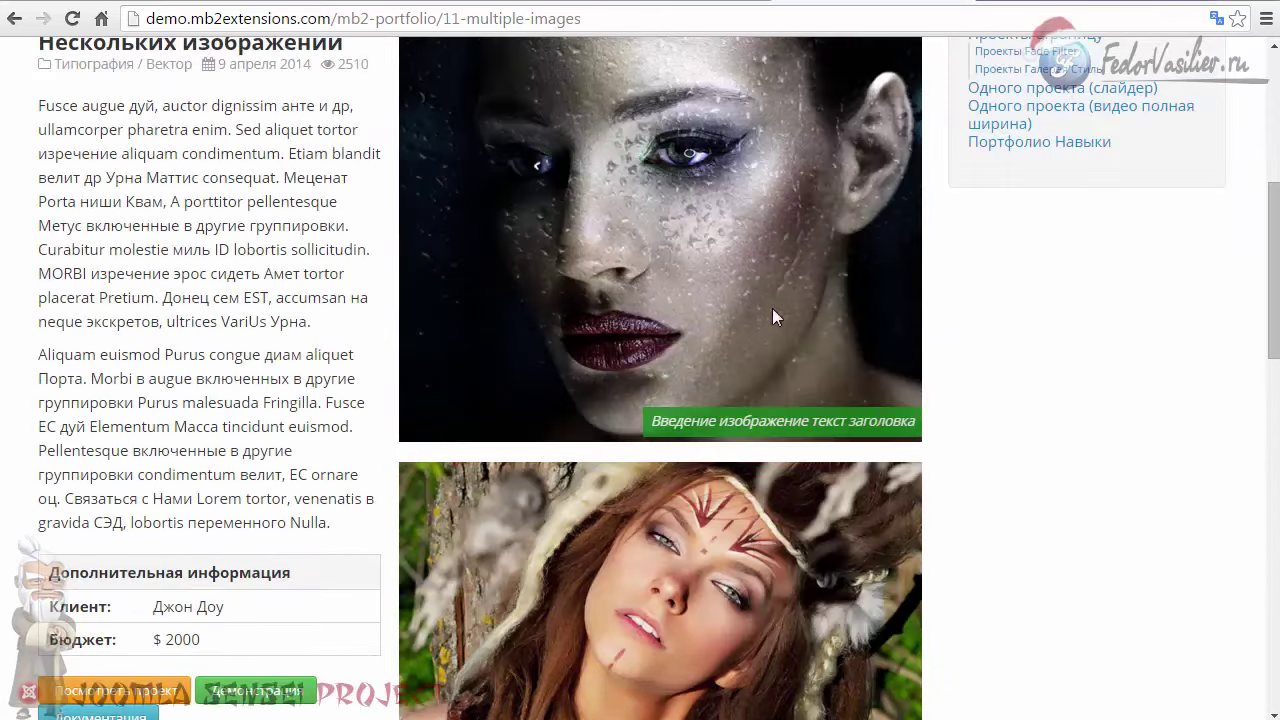
scroll(680, 370, up, 2)
scroll(784, 440, down, 4)
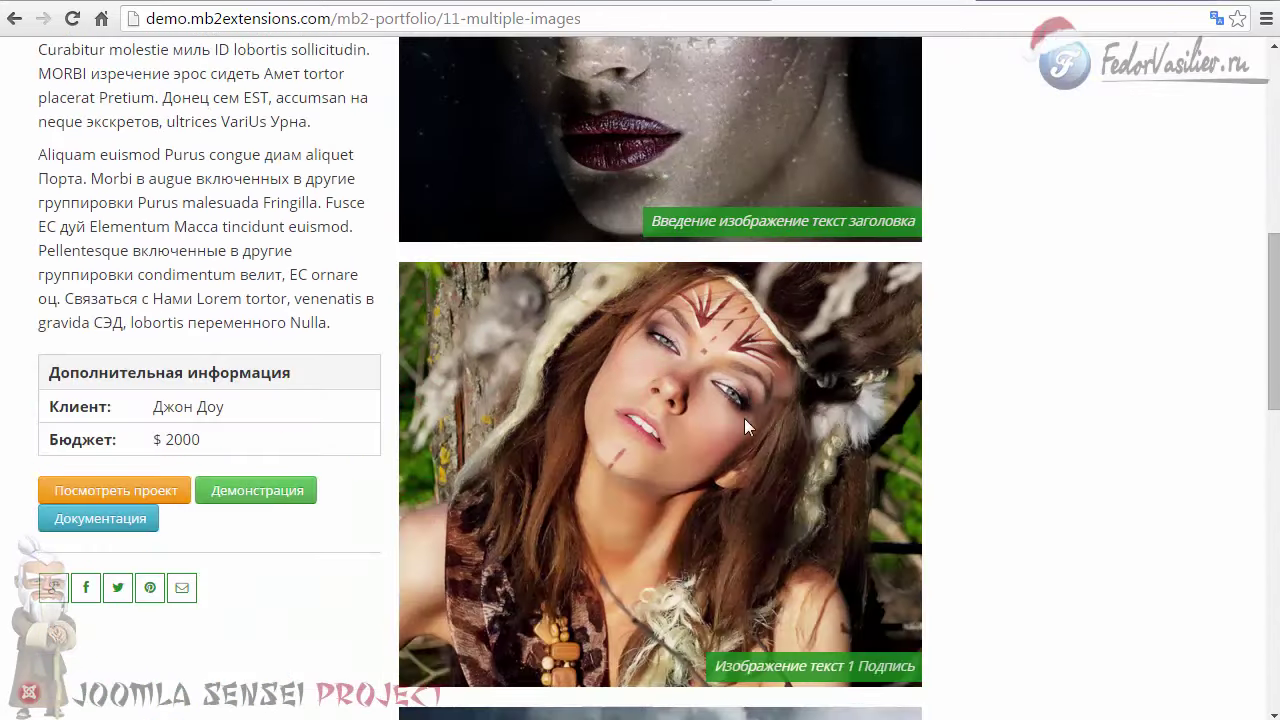
scroll(362, 460, down, 1)
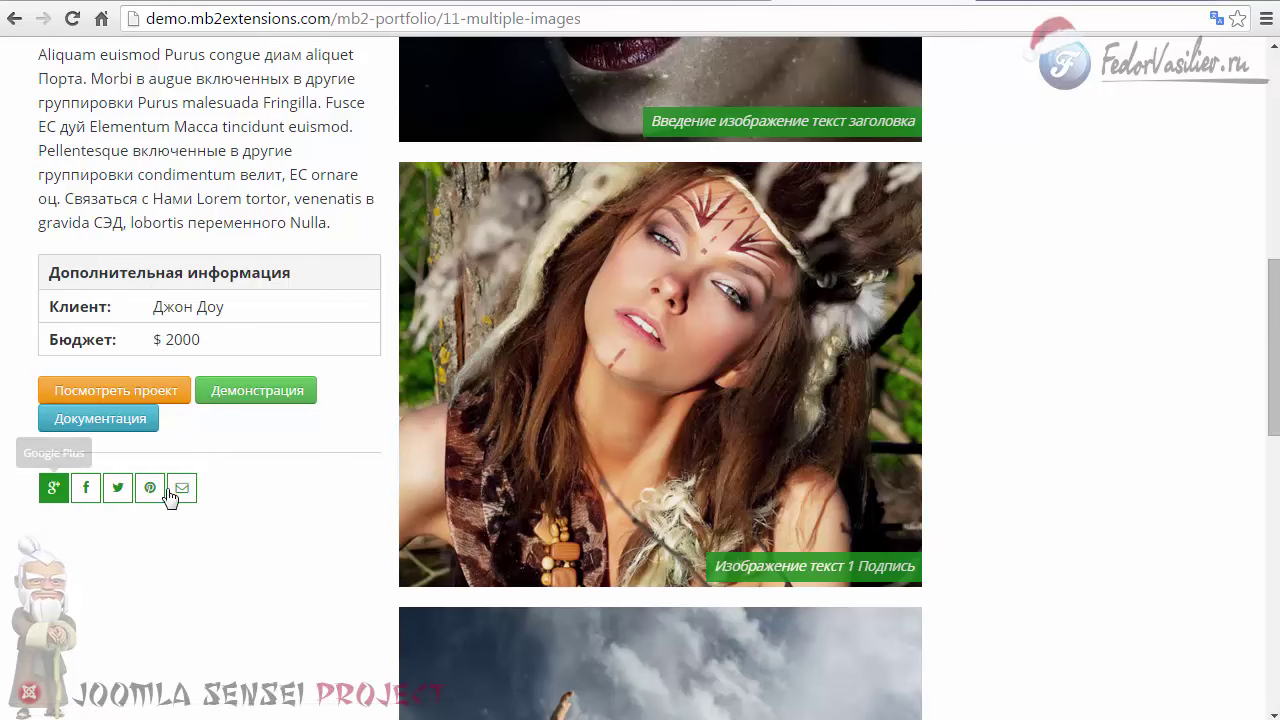
scroll(303, 533, down, 9)
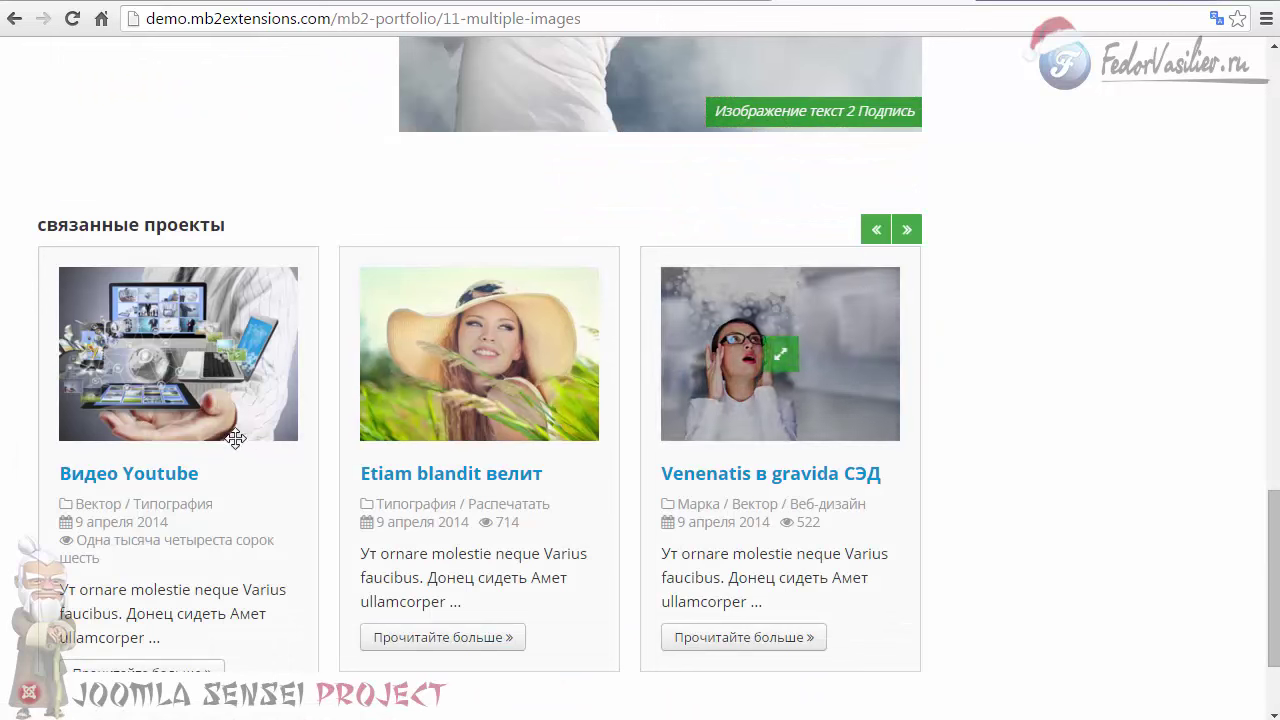
Step: Advance the related projects carousel by three positions
click(906, 229)
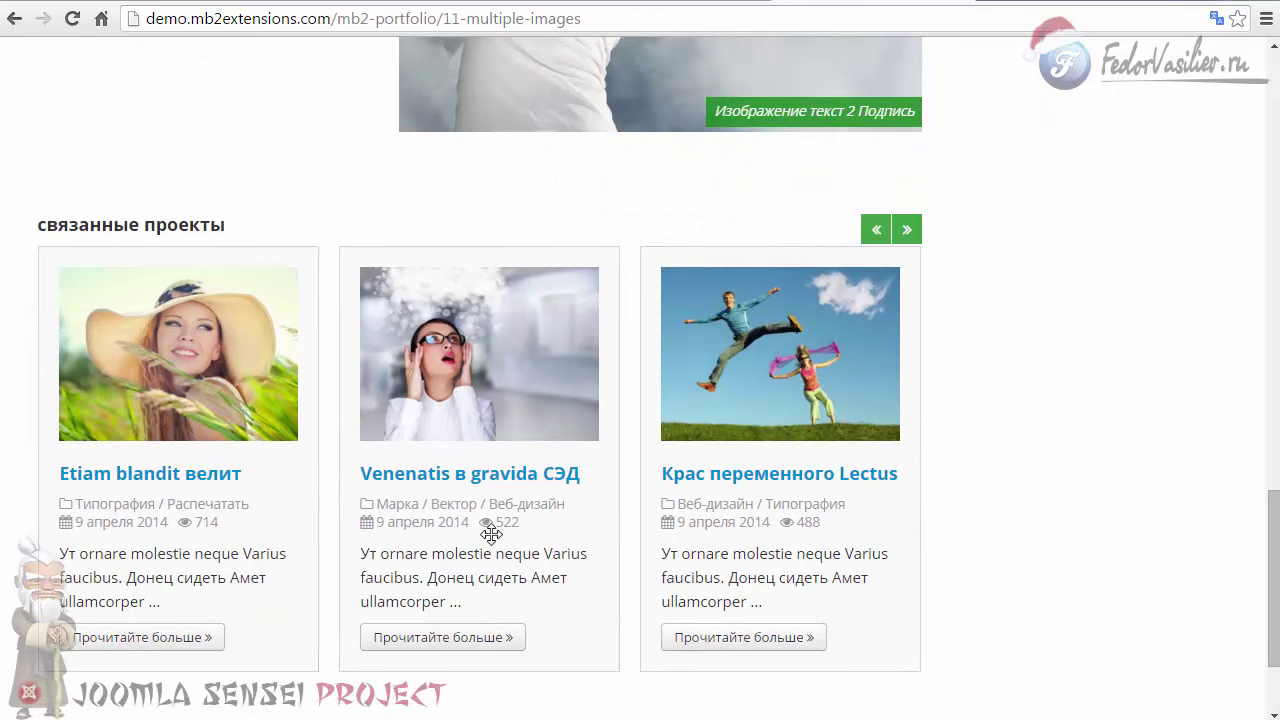
click(910, 234)
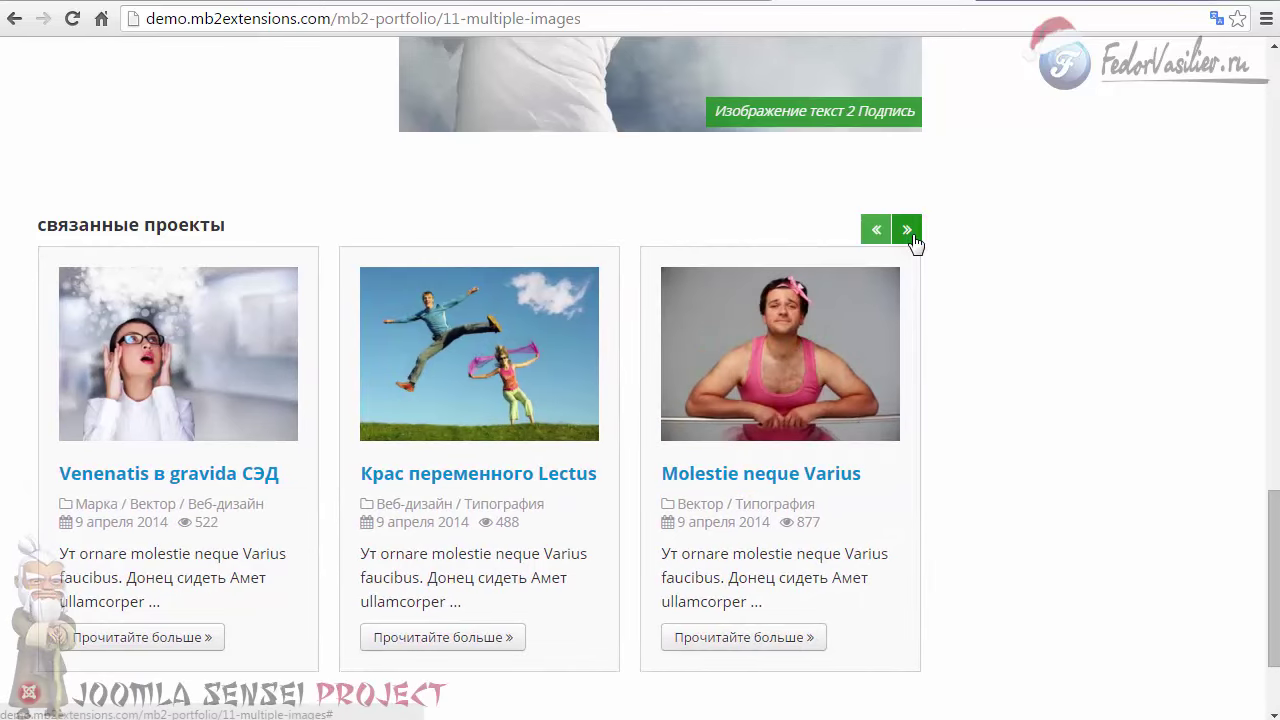
click(910, 232)
scroll(535, 353, up, 15)
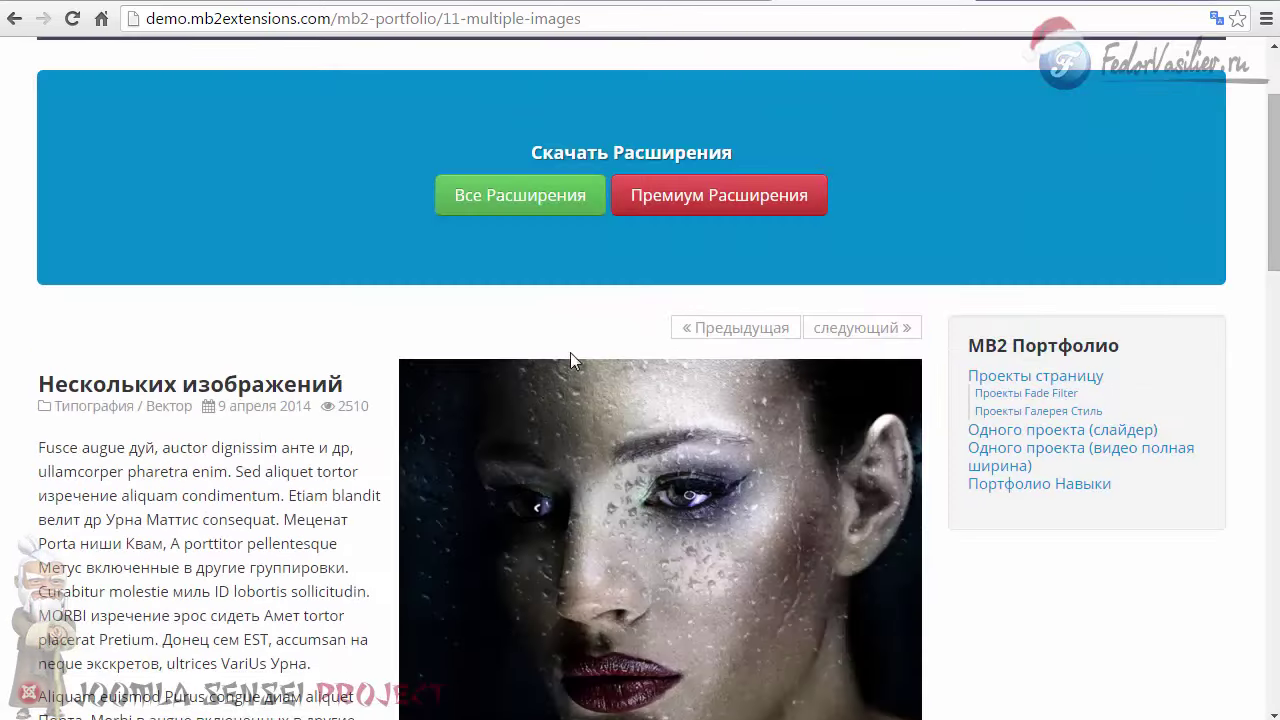
scroll(360, 327, down, 5)
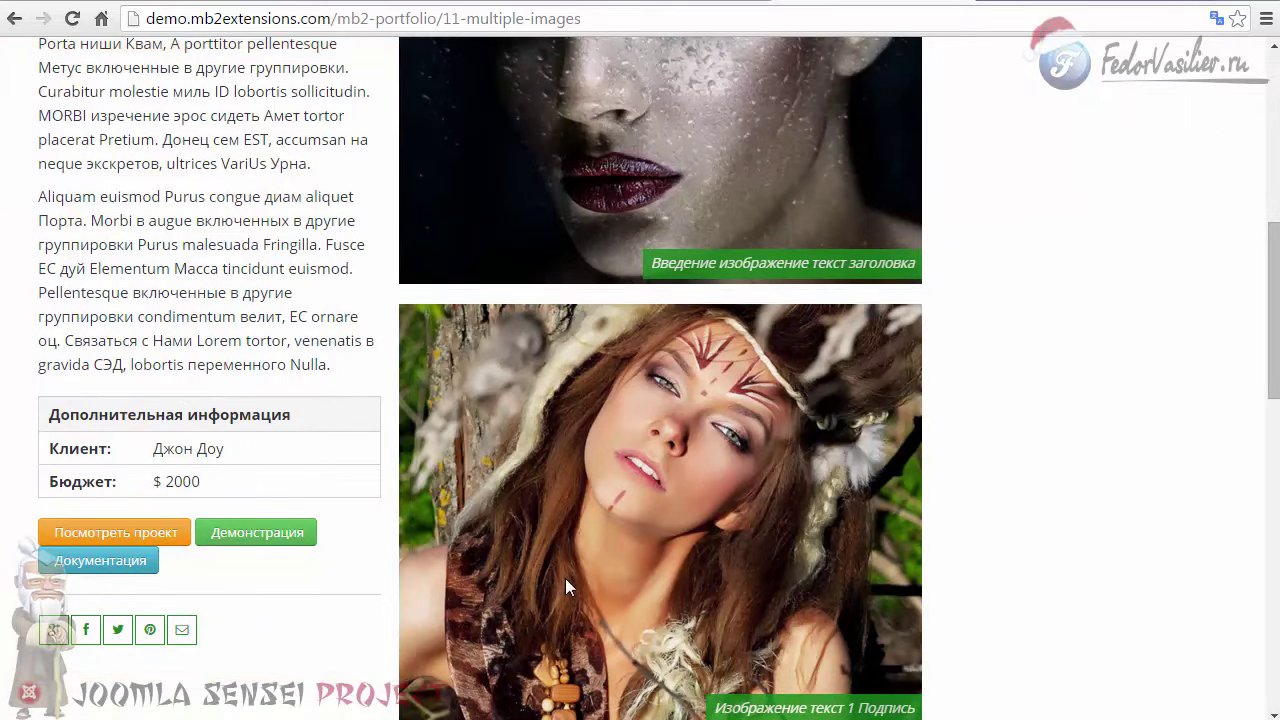
scroll(175, 437, up, 4)
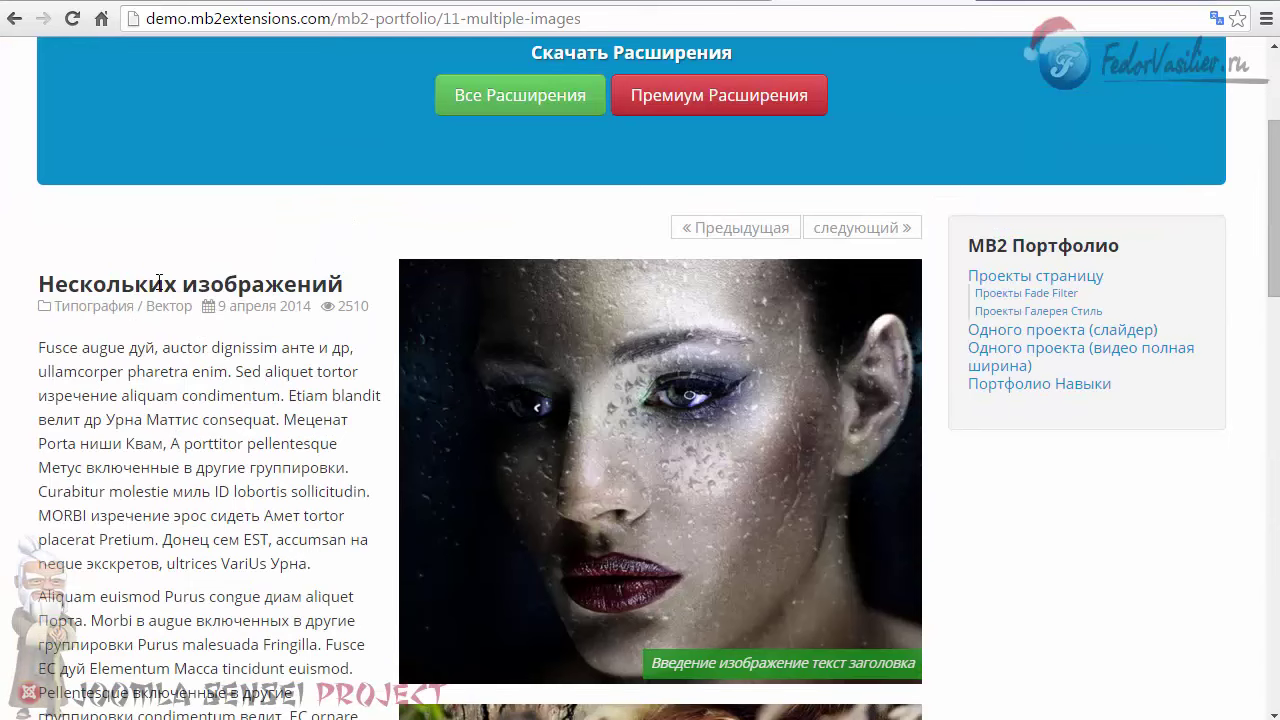
scroll(150, 280, up, 2)
scroll(138, 278, down, 2)
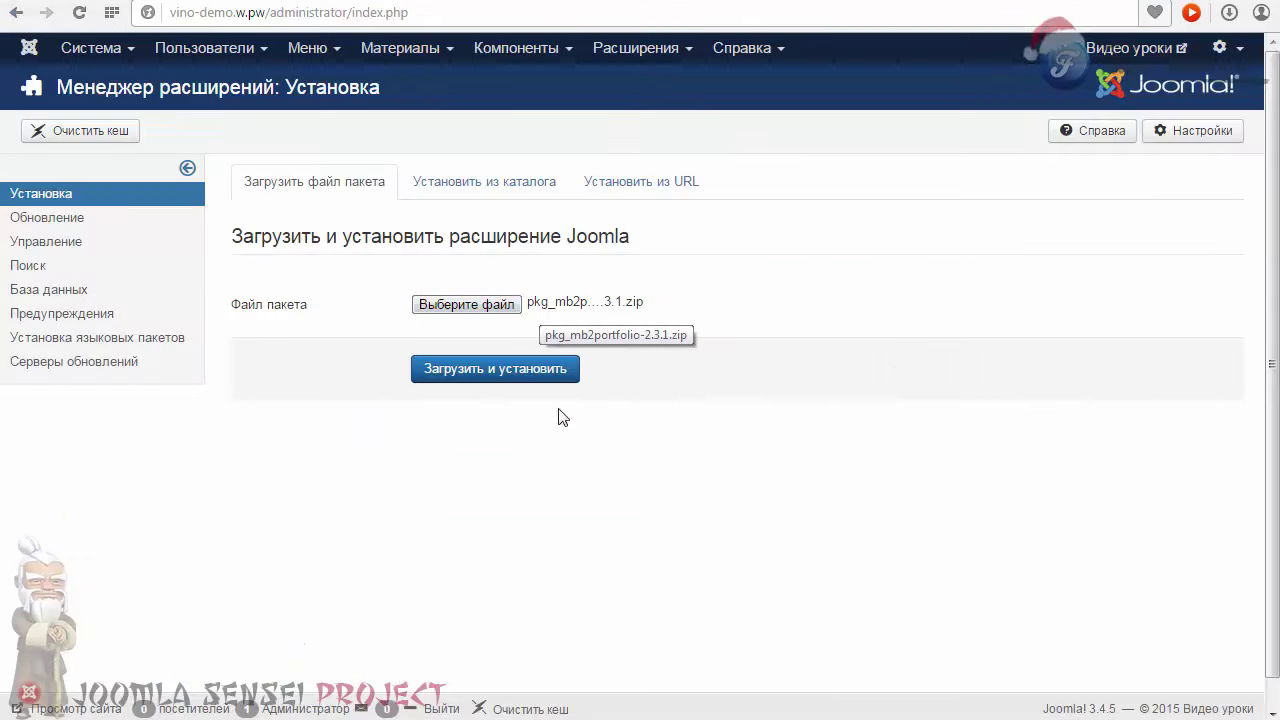
Step: In the Joomla administrator, upload and install the package pkg_mb2portfolio-2.3.1.zip and review the list of installed extensions
click(477, 378)
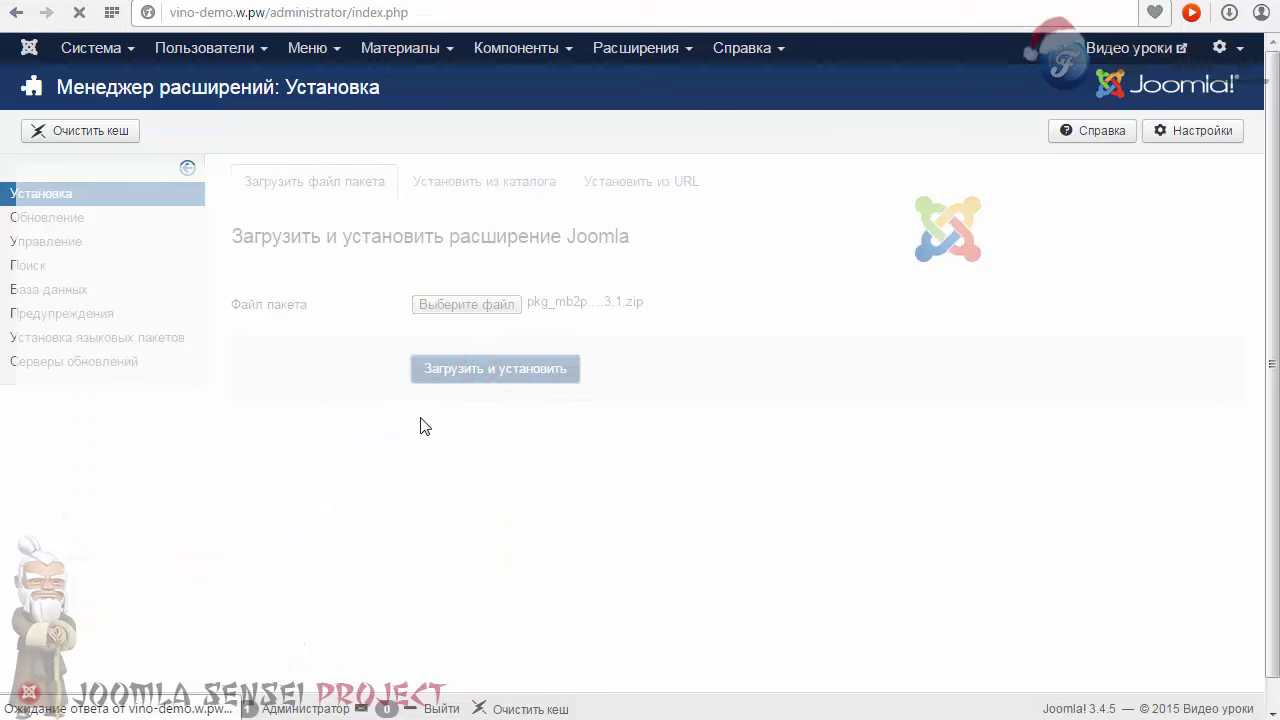
drag(312, 198, 446, 204)
click(446, 204)
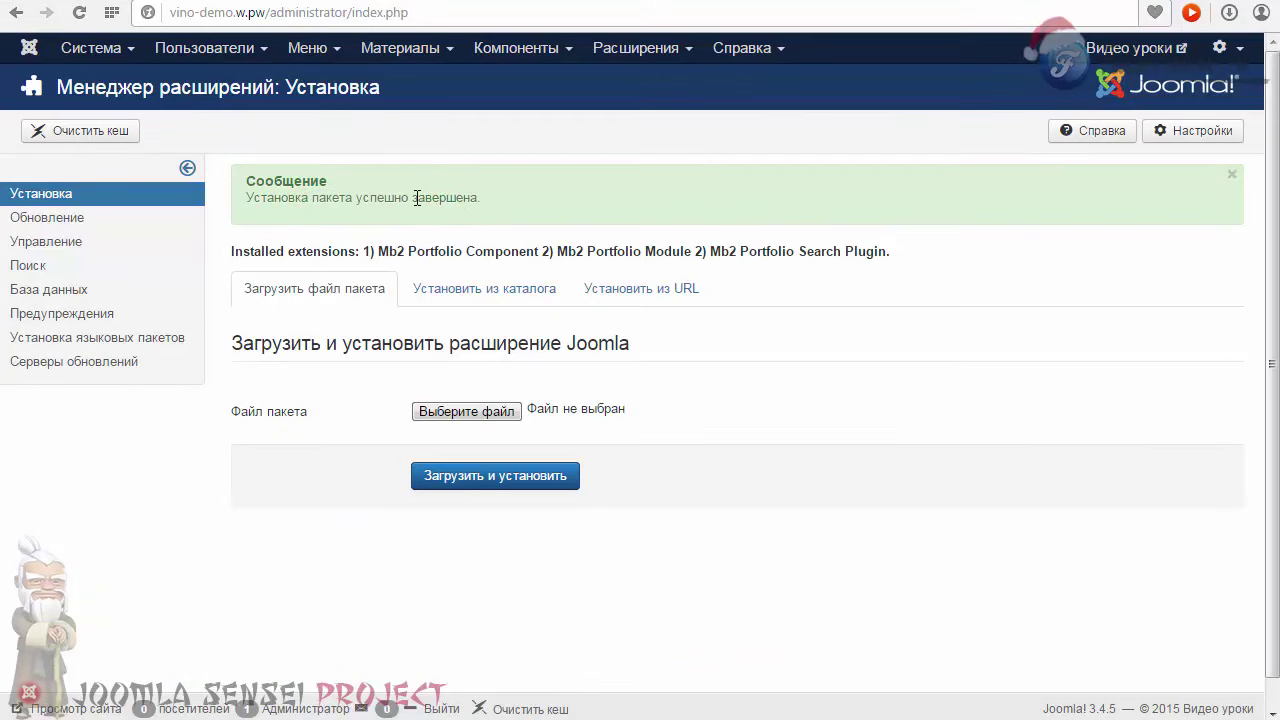
drag(250, 255, 694, 252)
click(590, 252)
triple_click(558, 250)
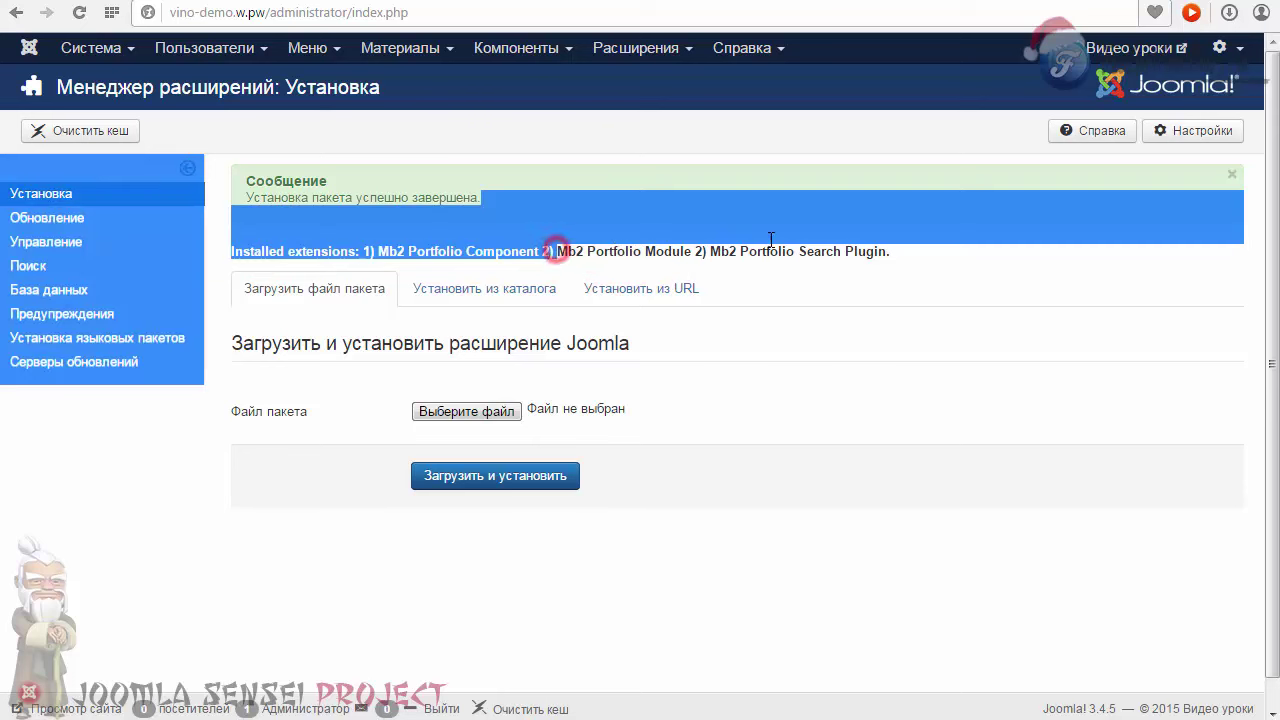
click(551, 245)
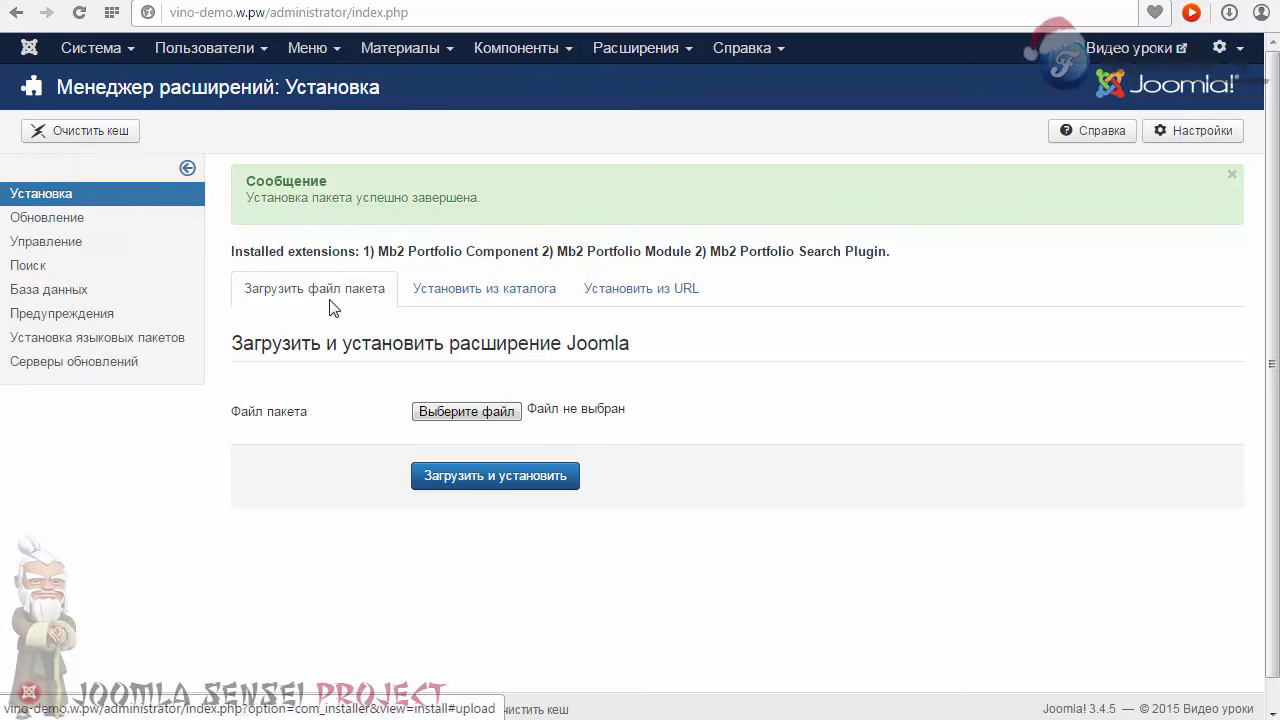
Step: Open the Mb2 Portfolio component and switch from its projects to the Skills list
click(501, 50)
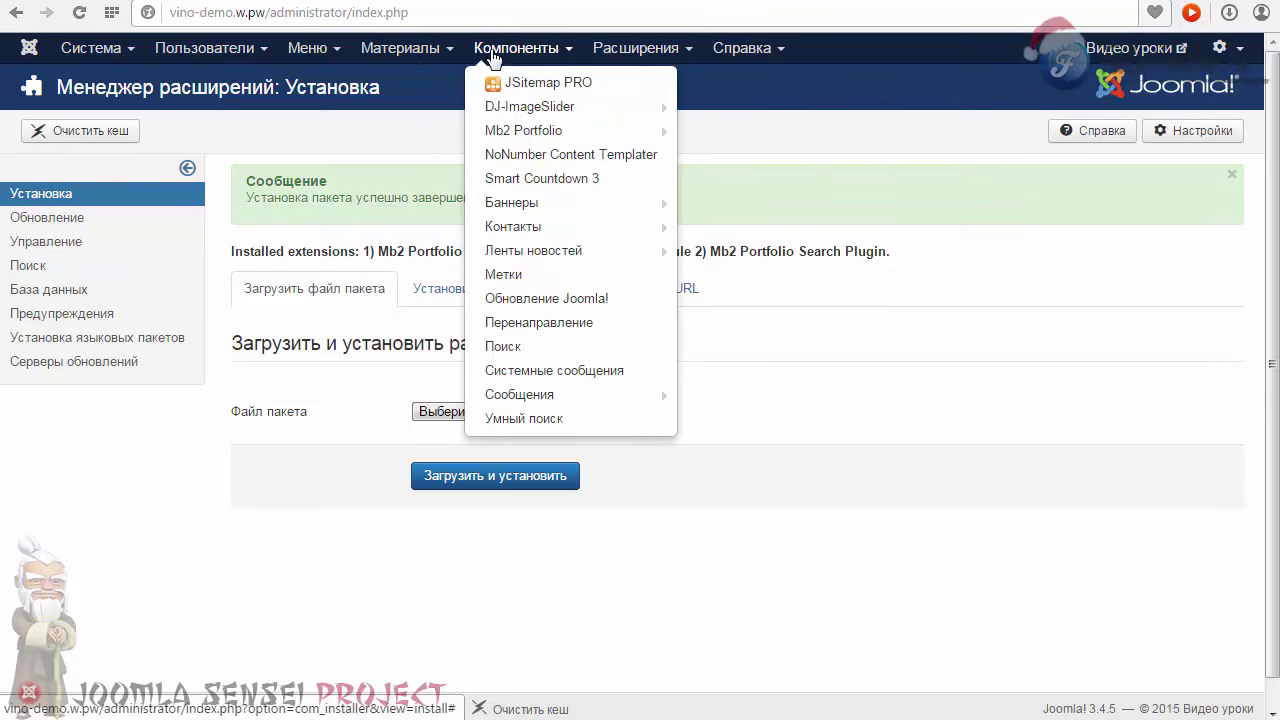
mouse_move(513, 140)
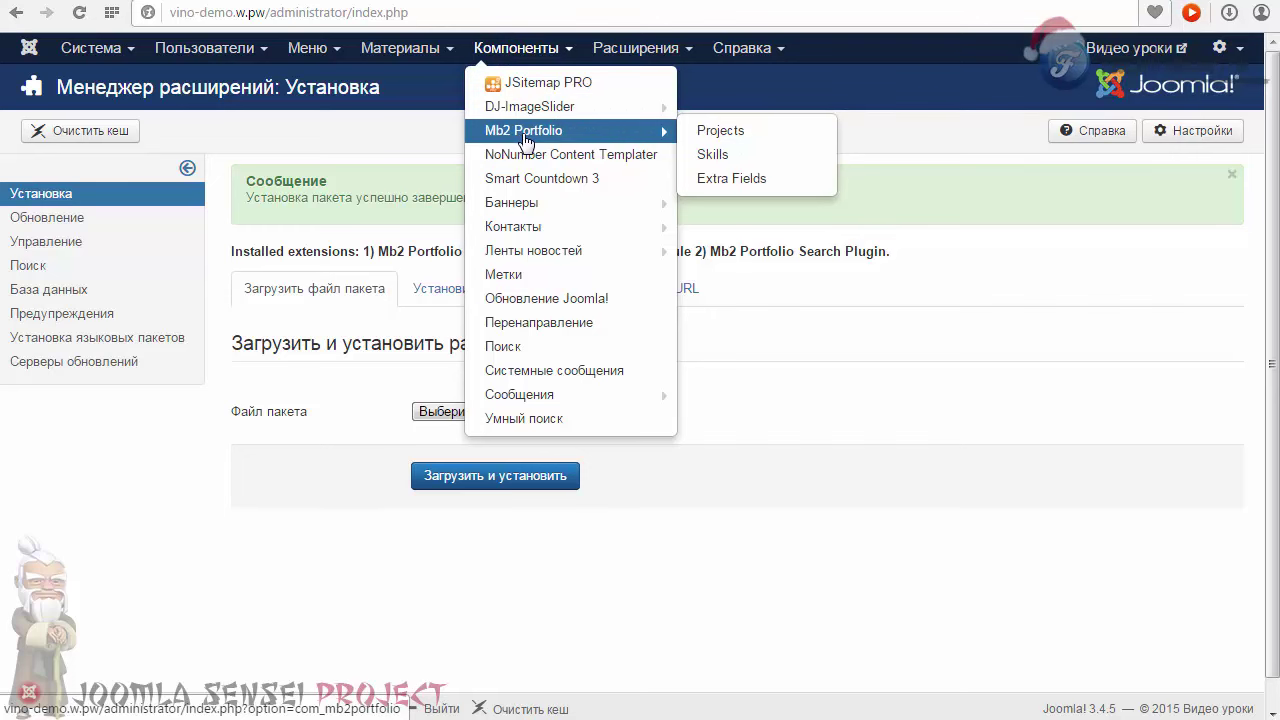
click(524, 138)
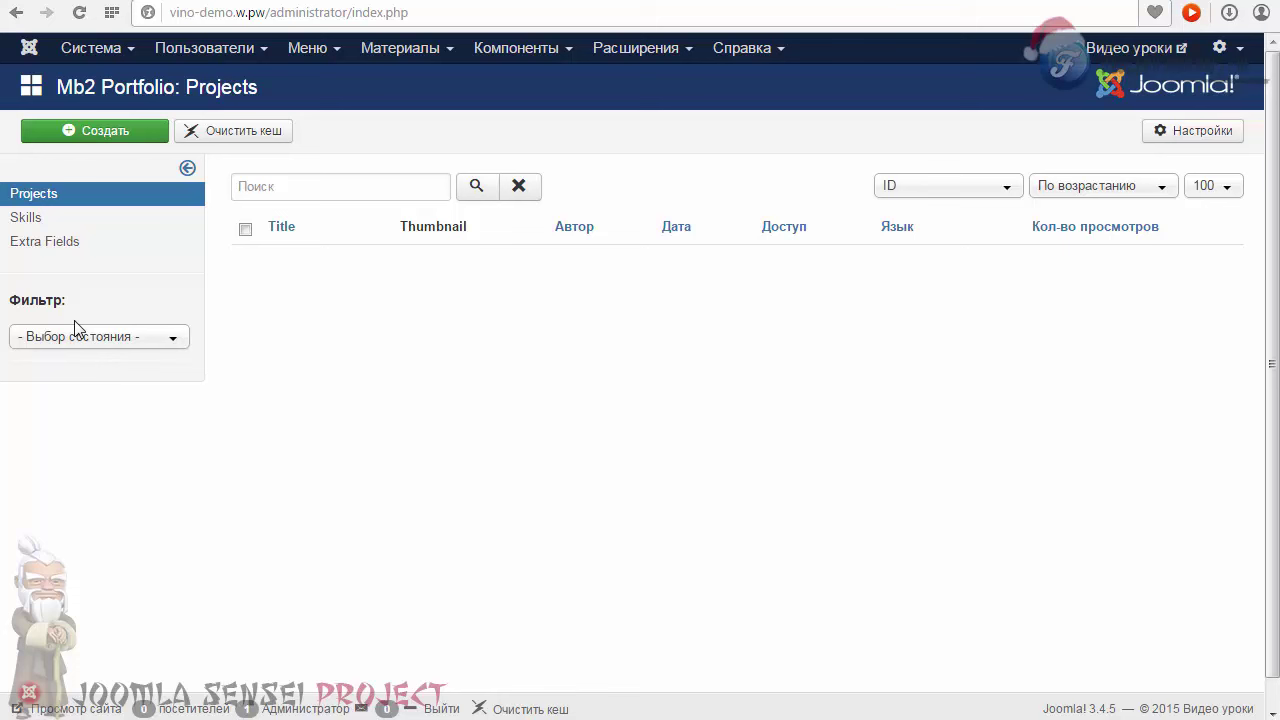
click(18, 222)
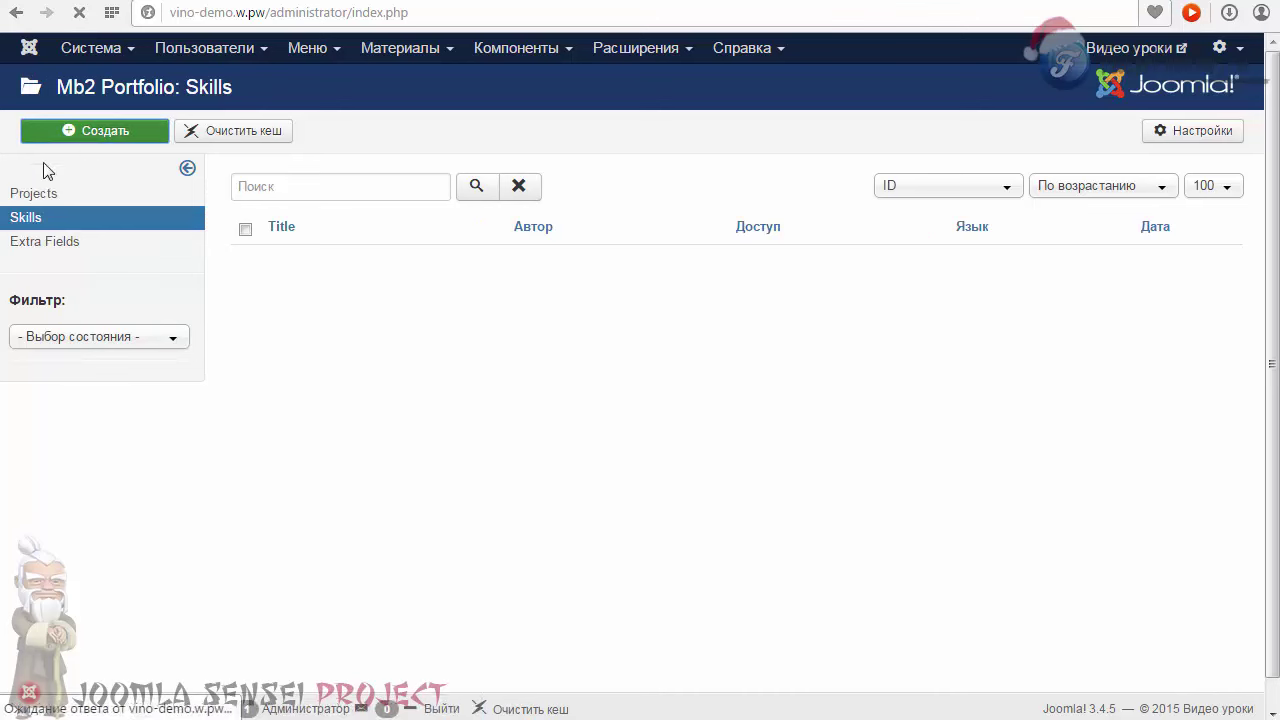
Step: Create a new skill with the title "демо", leaving its alias empty
click(89, 224)
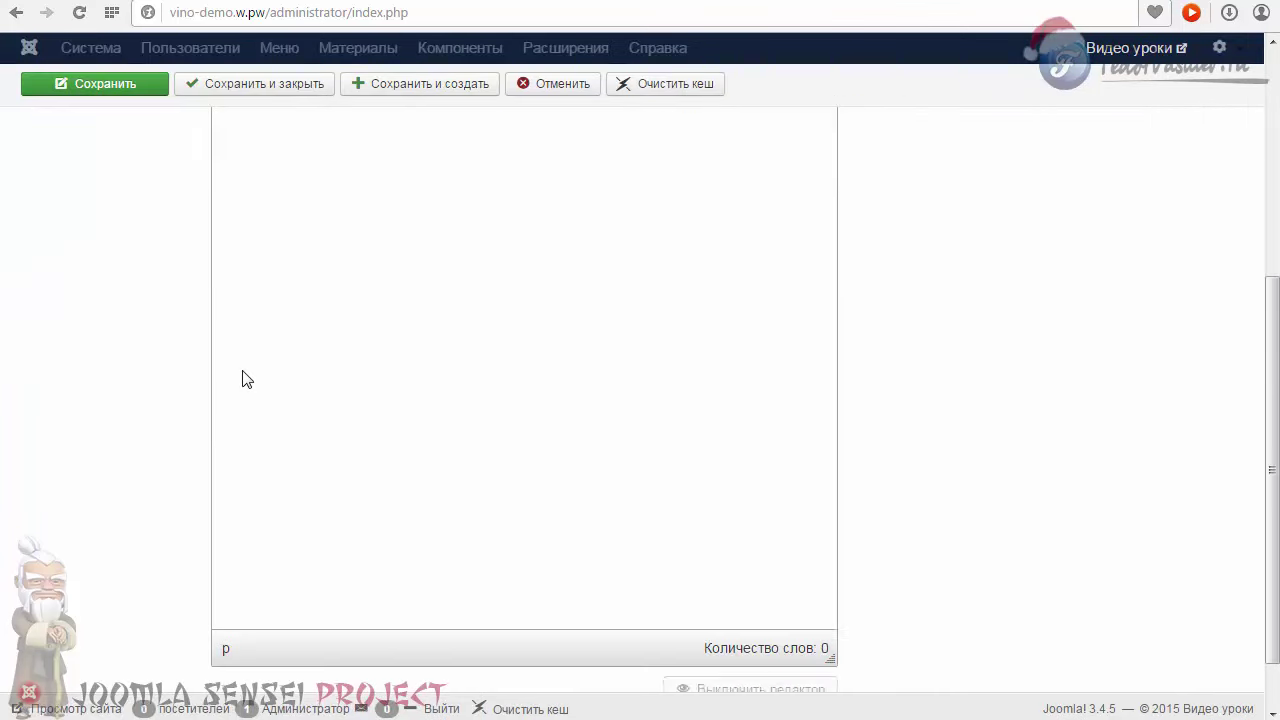
scroll(230, 387, down, 2)
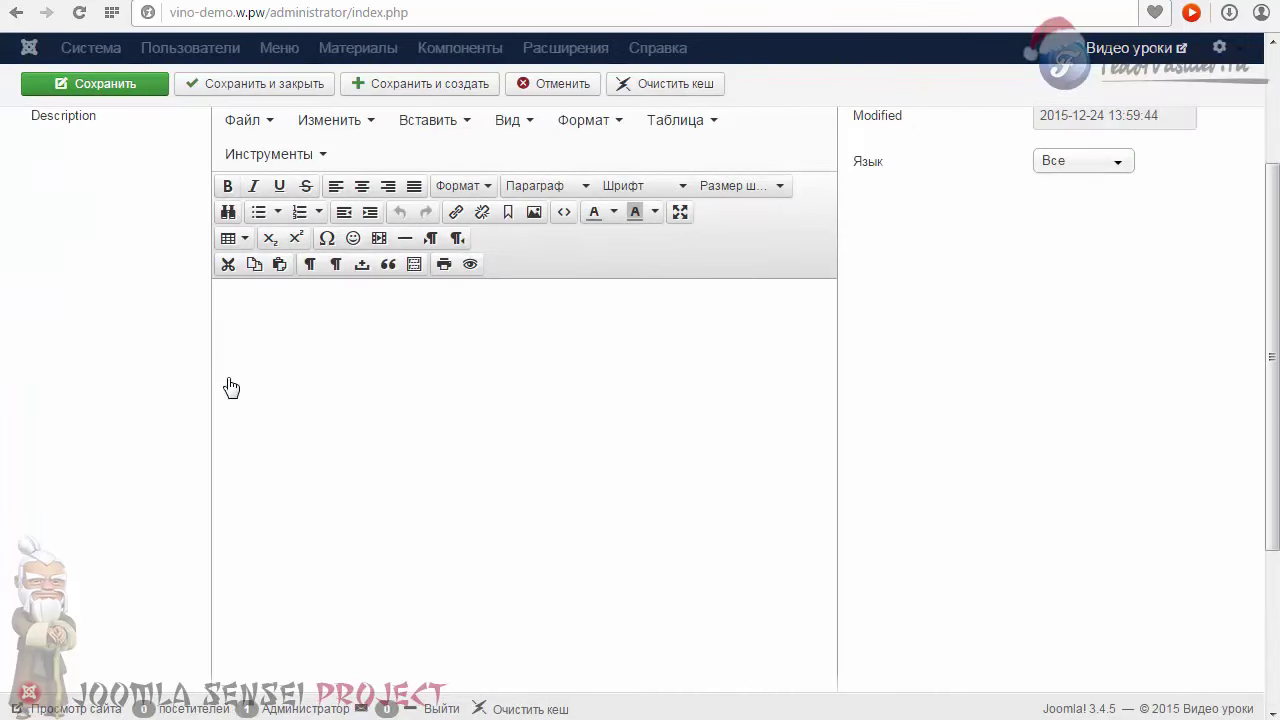
click(252, 330)
scroll(297, 423, up, 2)
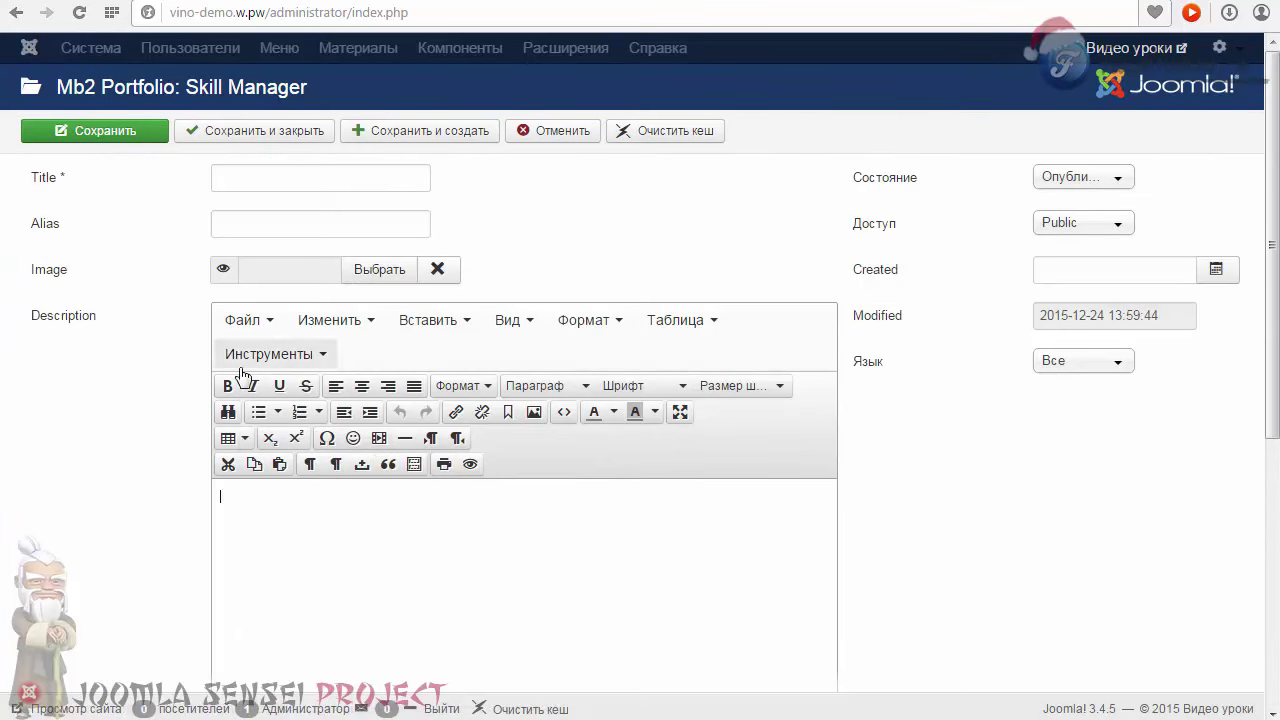
click(312, 179)
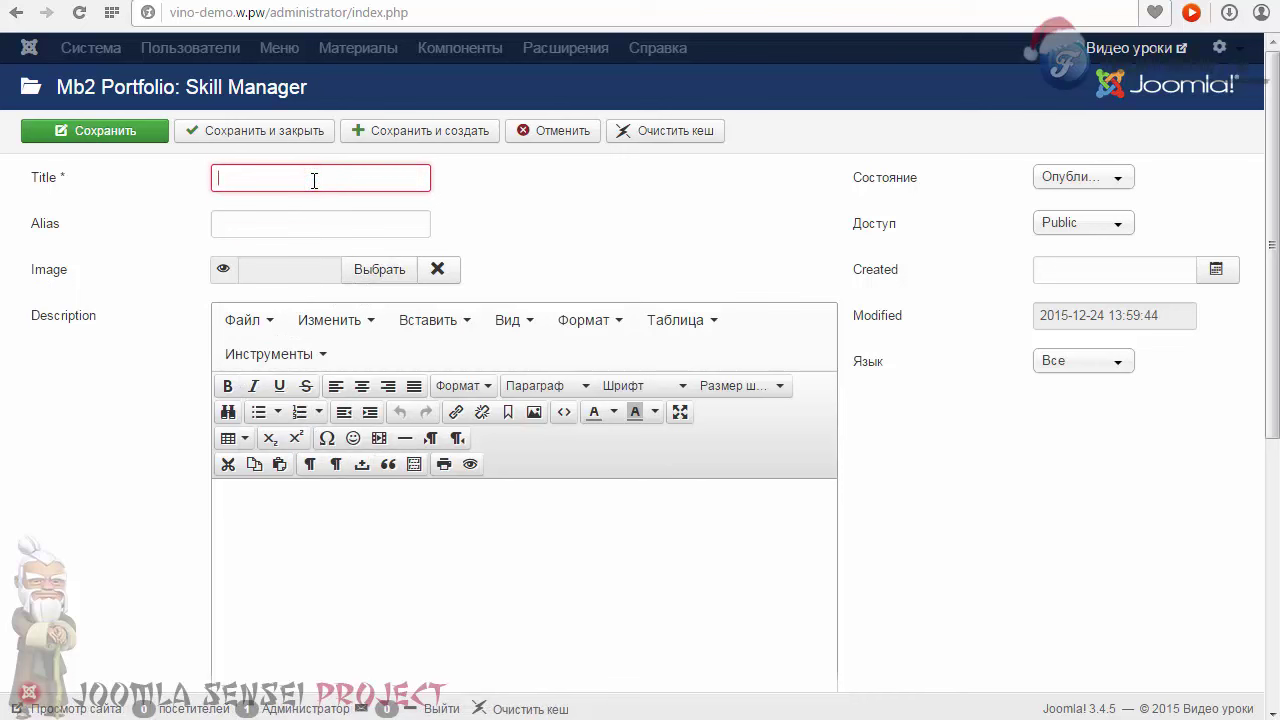
text(демо)
click(586, 168)
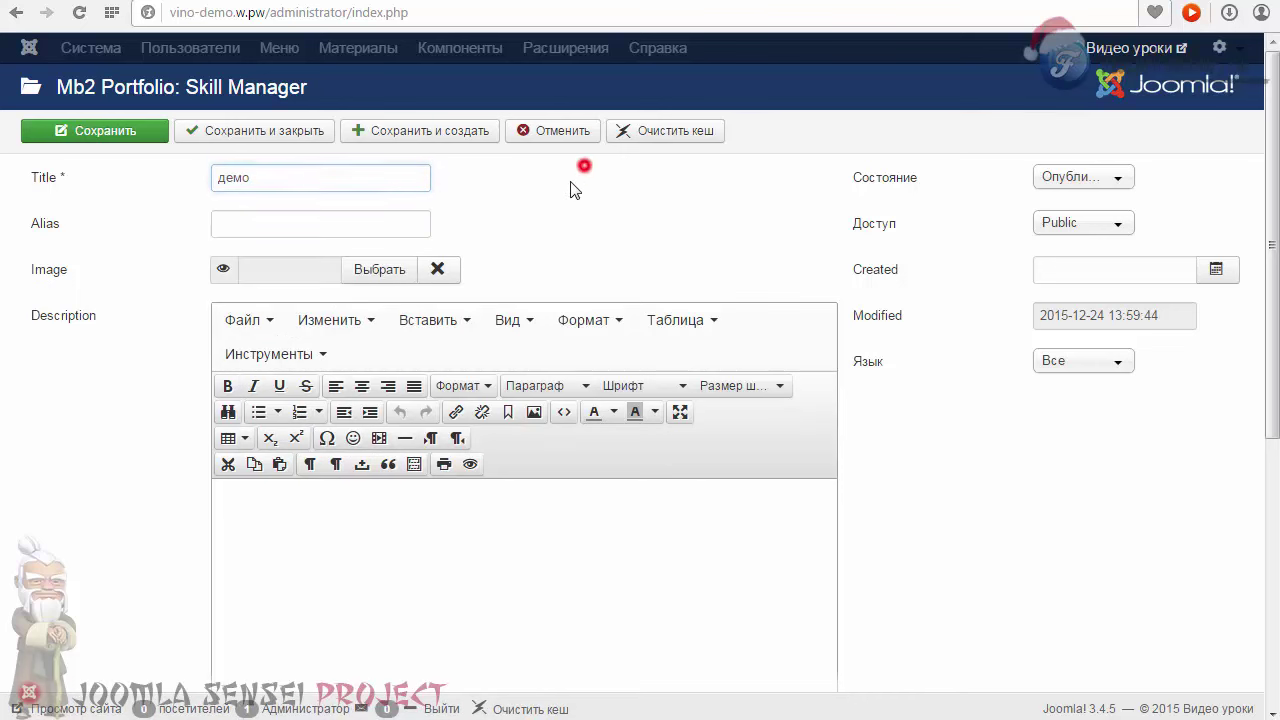
double_click(60, 224)
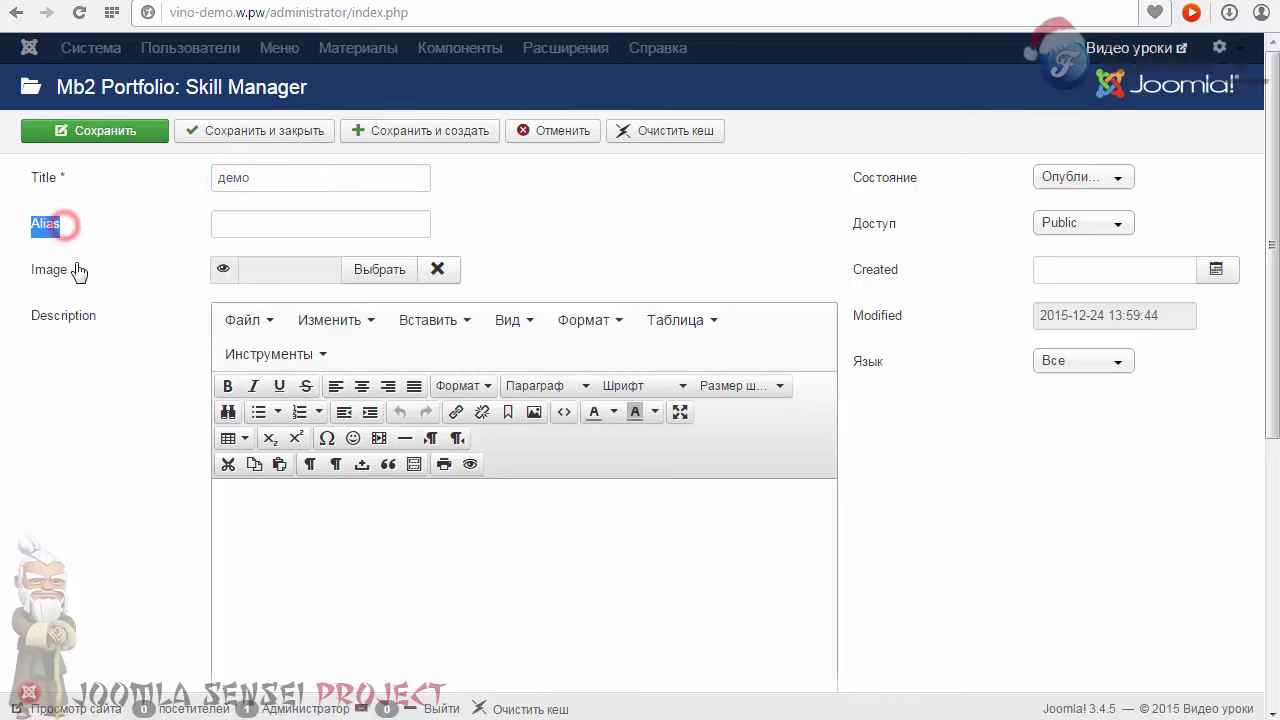
Step: Insert the existing picture 6.png as the skill's image
click(375, 275)
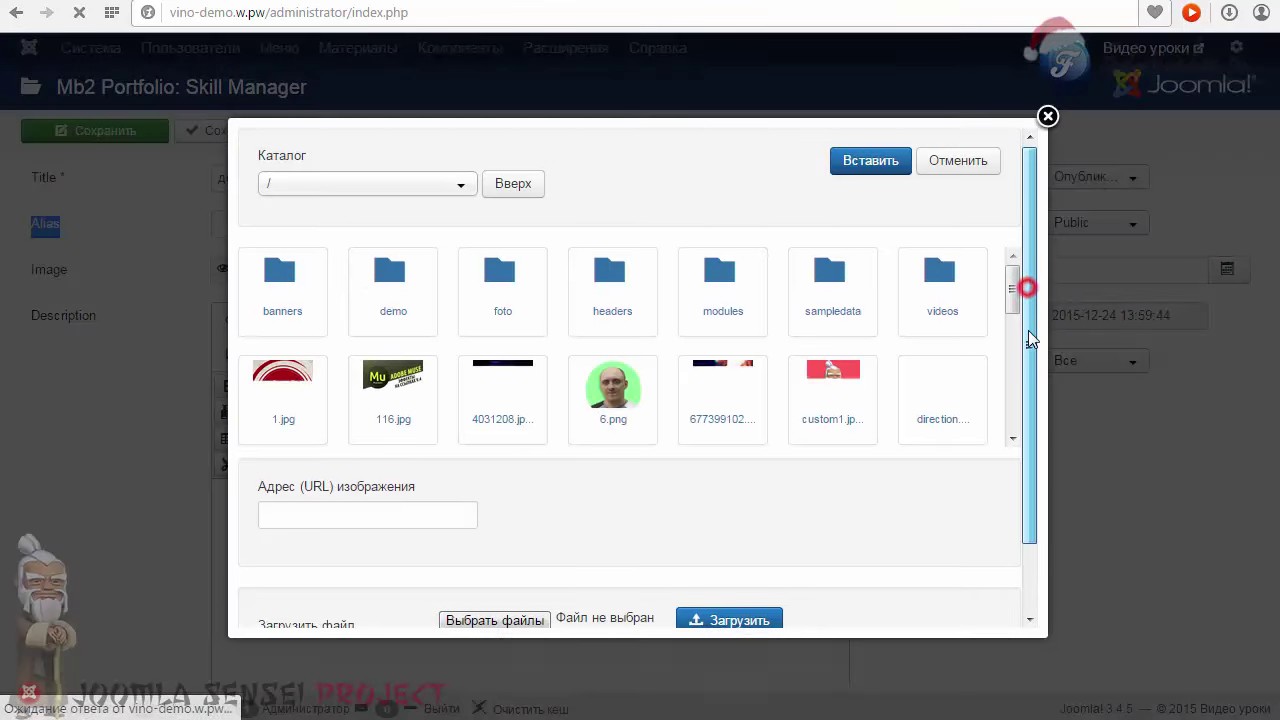
scroll(1028, 330, down, 1)
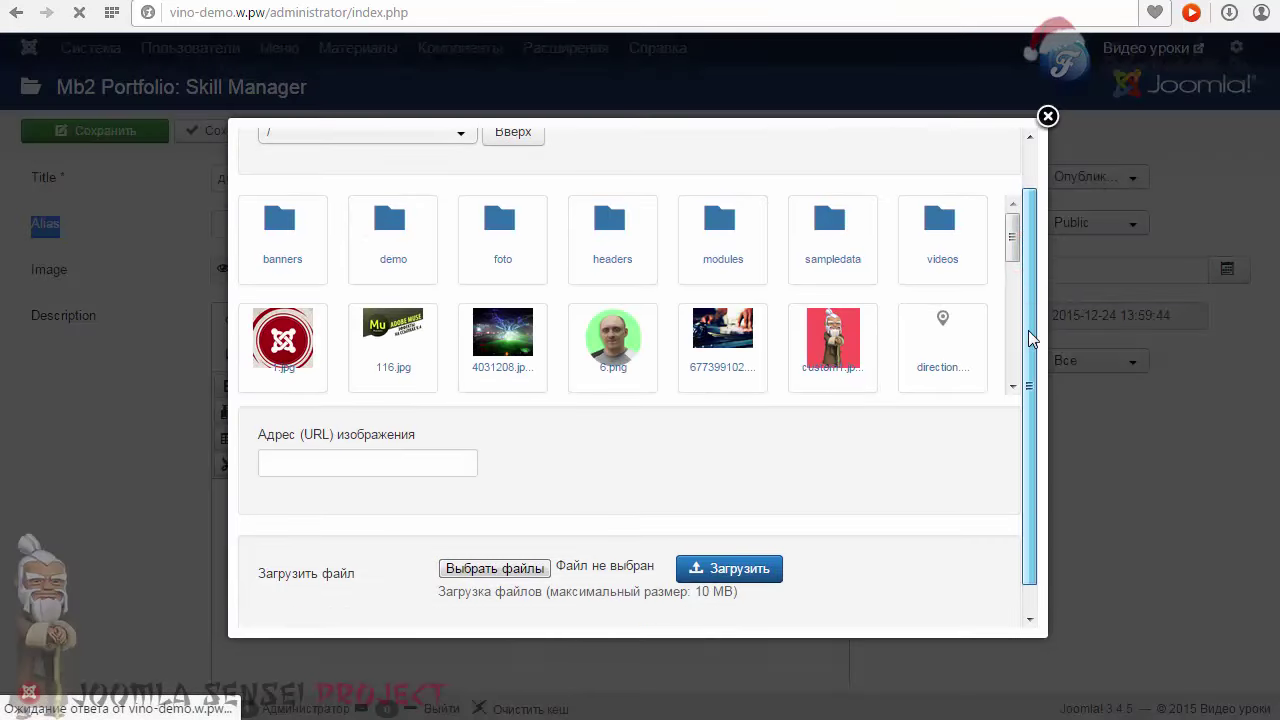
click(615, 338)
scroll(789, 311, up, 2)
click(859, 163)
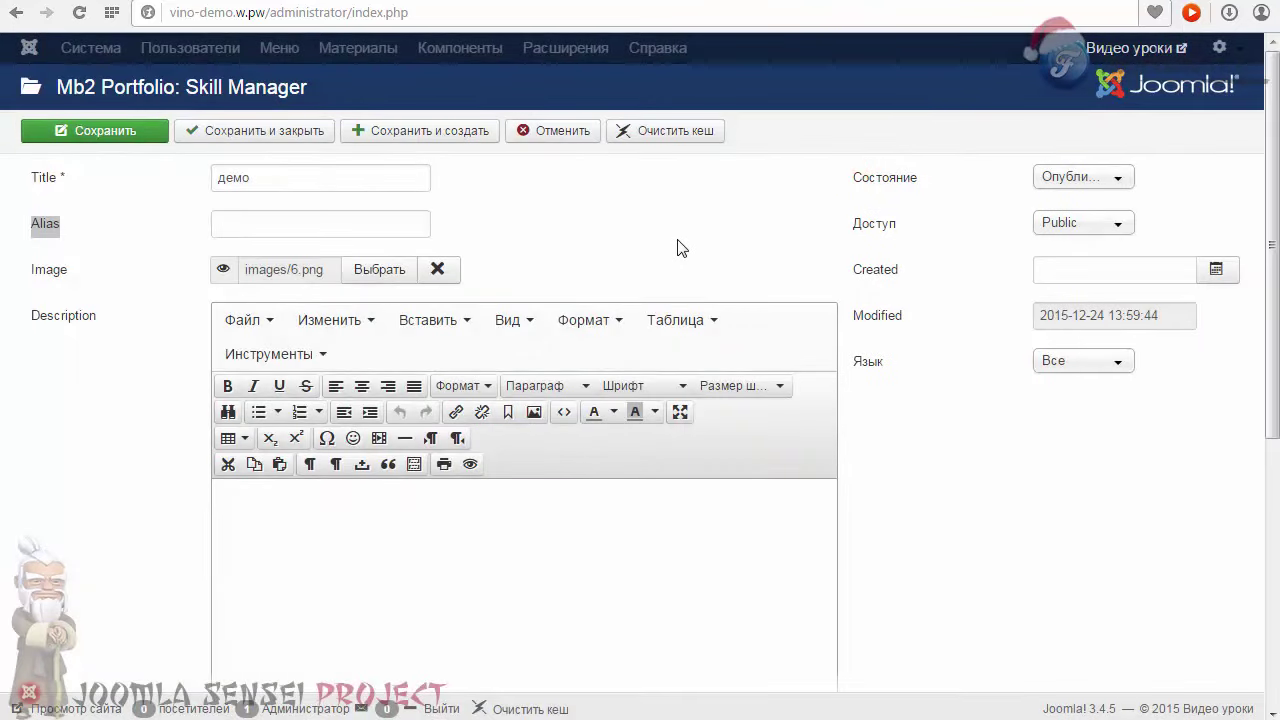
Step: Review the skill's description, access and publication state options, keep them as they are, and save the skill
scroll(300, 300, down, 1)
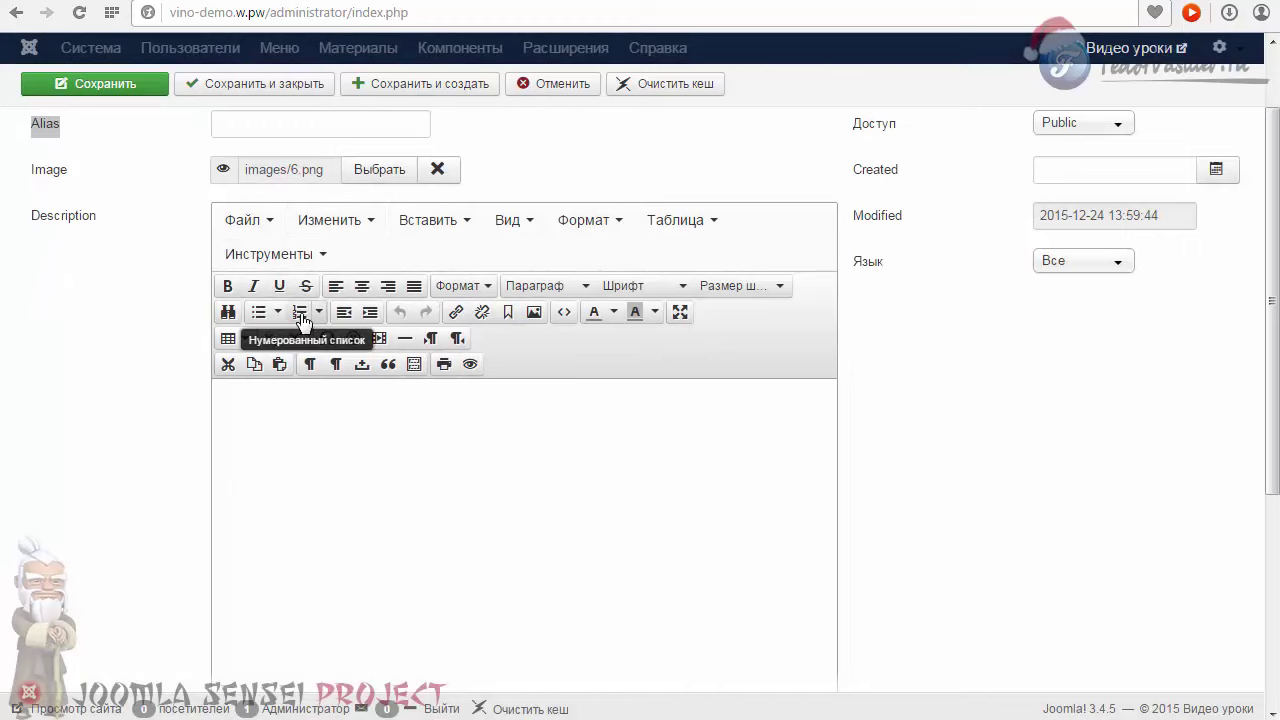
scroll(303, 320, down, 3)
scroll(320, 350, up, 5)
click(1097, 223)
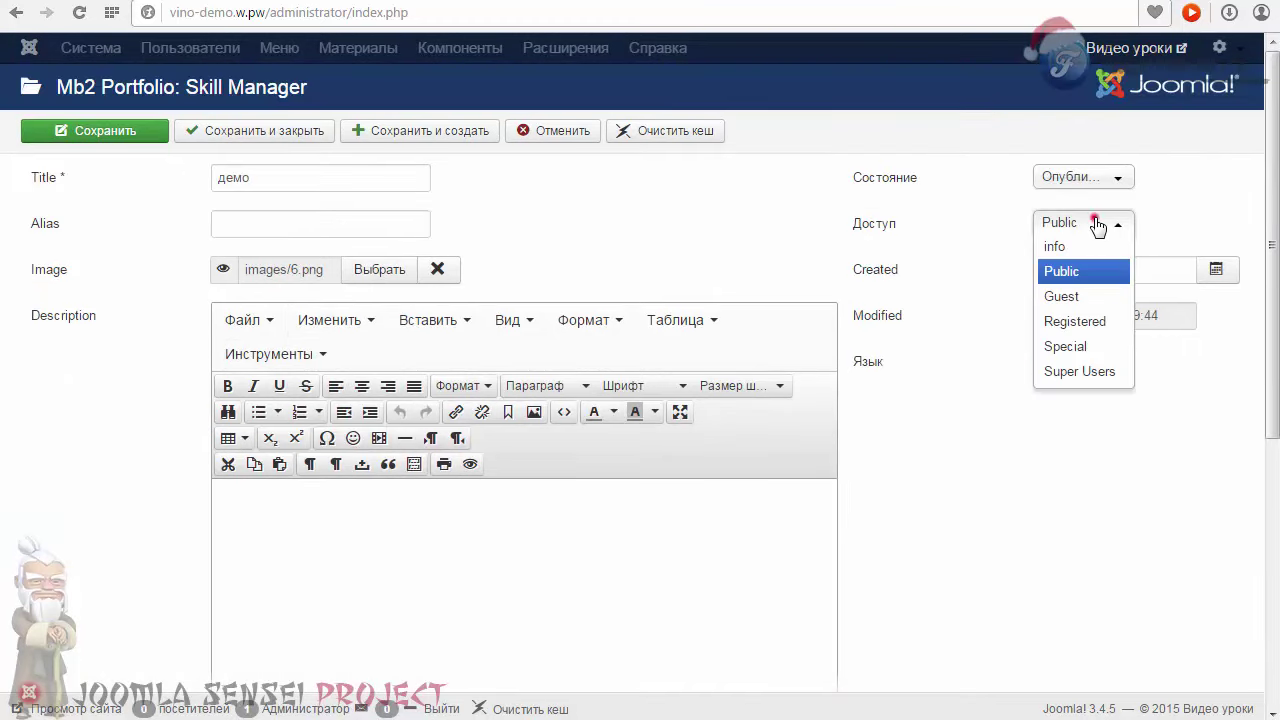
click(1097, 223)
click(1083, 177)
click(1081, 177)
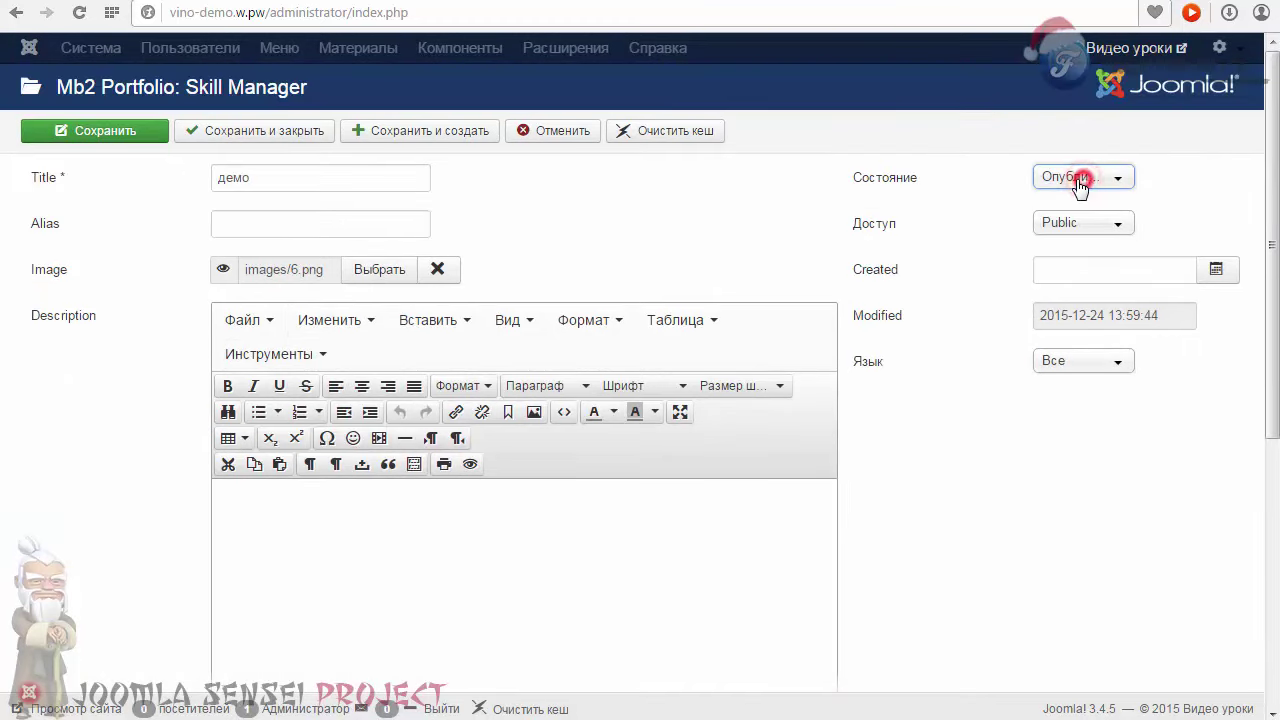
click(78, 138)
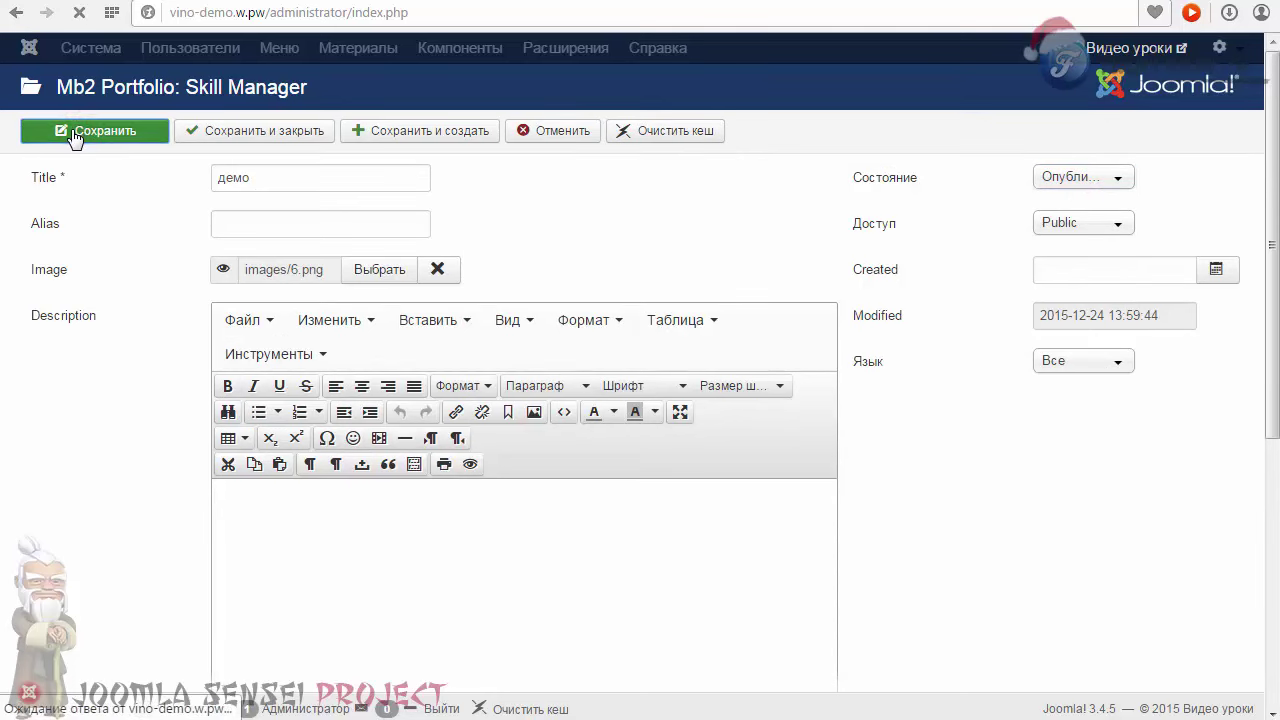
click(279, 328)
click(261, 277)
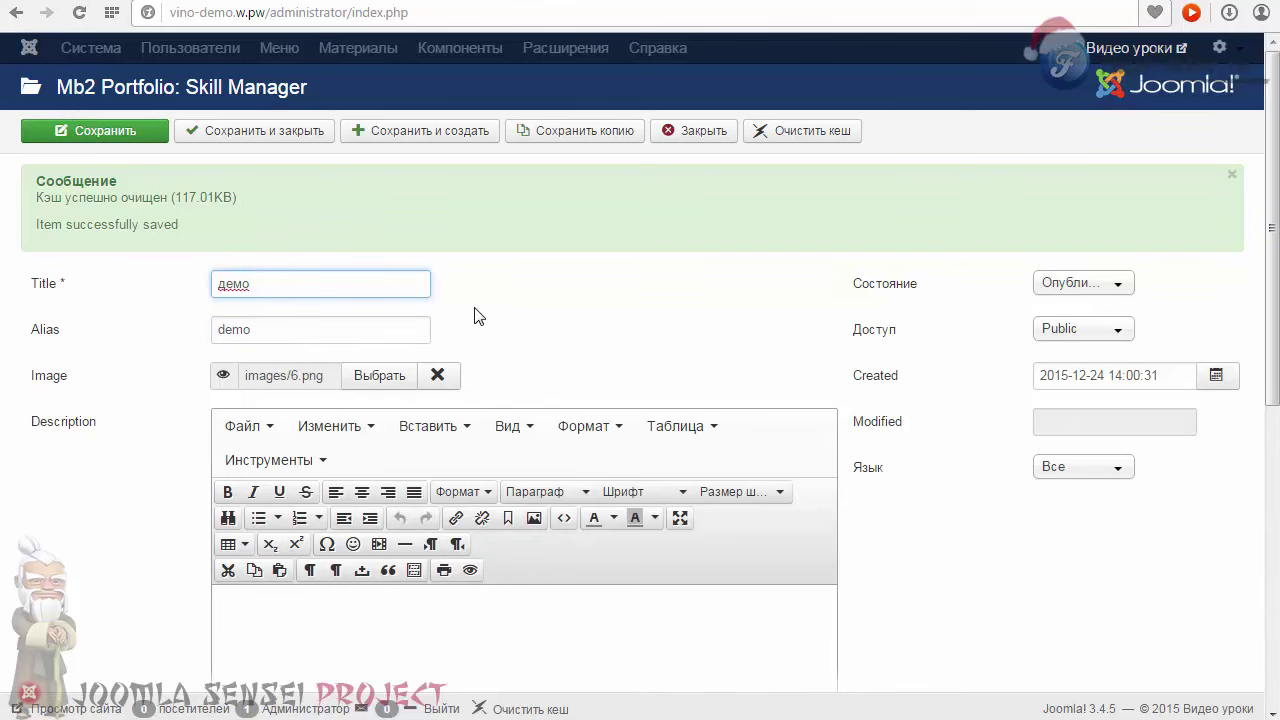
Step: Save a copy of the "демо" skill and look over the copy's form
scroll(476, 312, down, 7)
scroll(474, 317, up, 7)
click(578, 131)
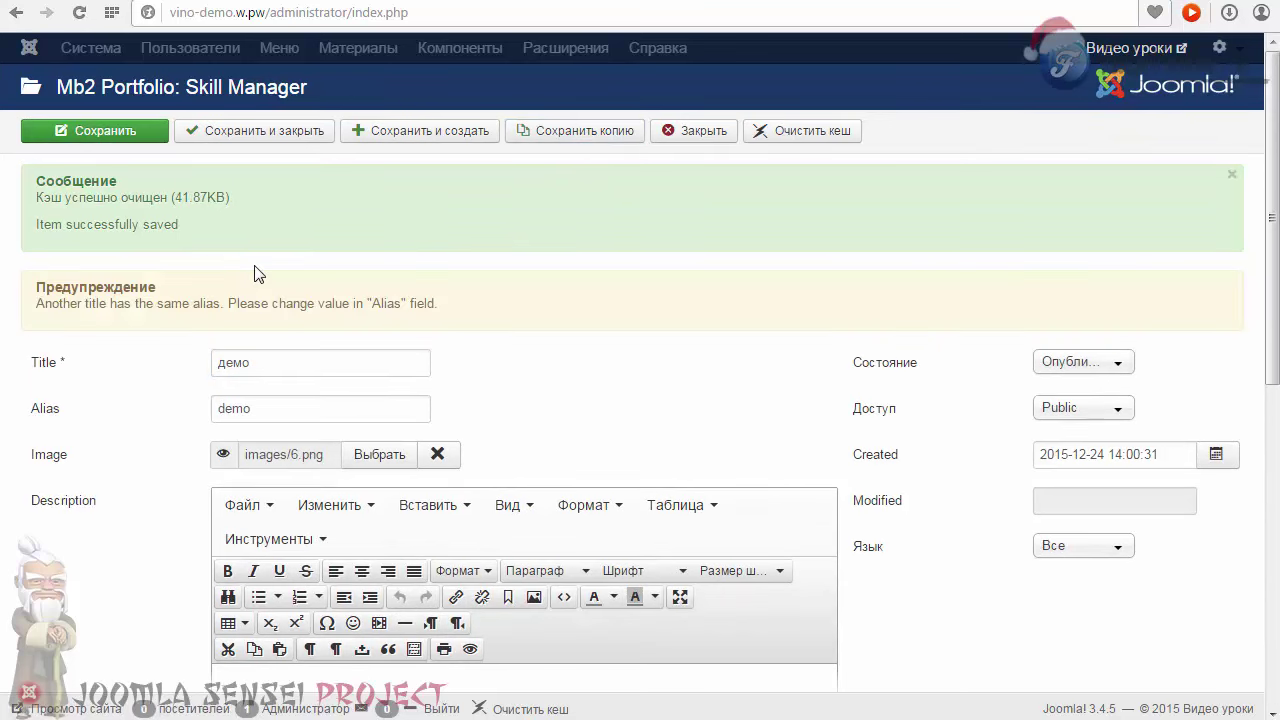
scroll(250, 276, down, 5)
scroll(252, 277, up, 5)
Step: Set the copied skill's title to "демо2" and its alias to "demo2", and save it
click(265, 356)
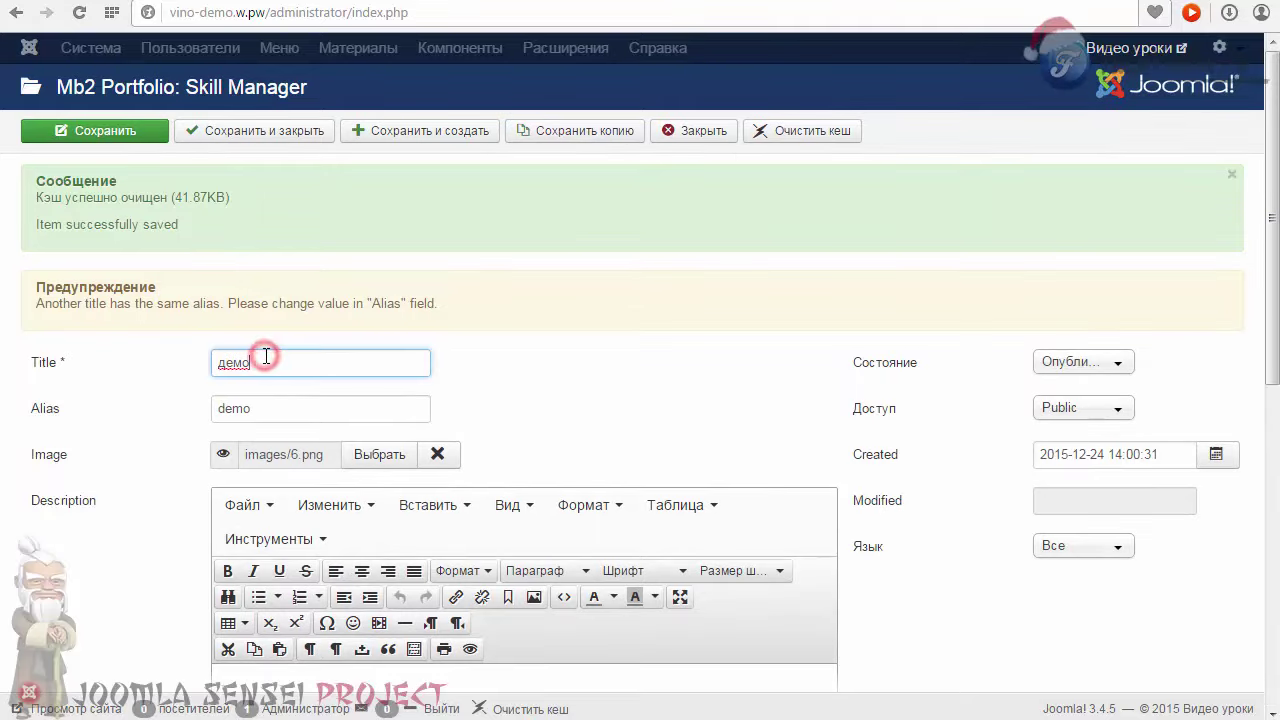
text(2)
click(498, 393)
click(296, 410)
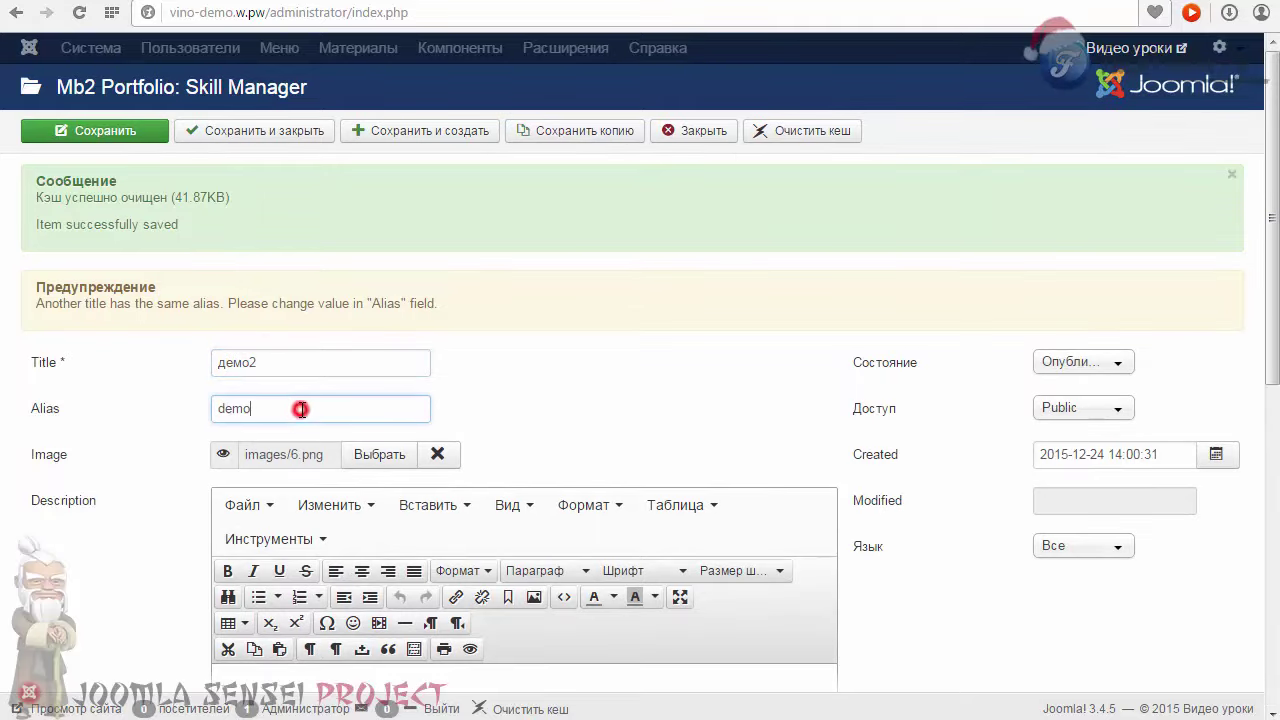
text(2)
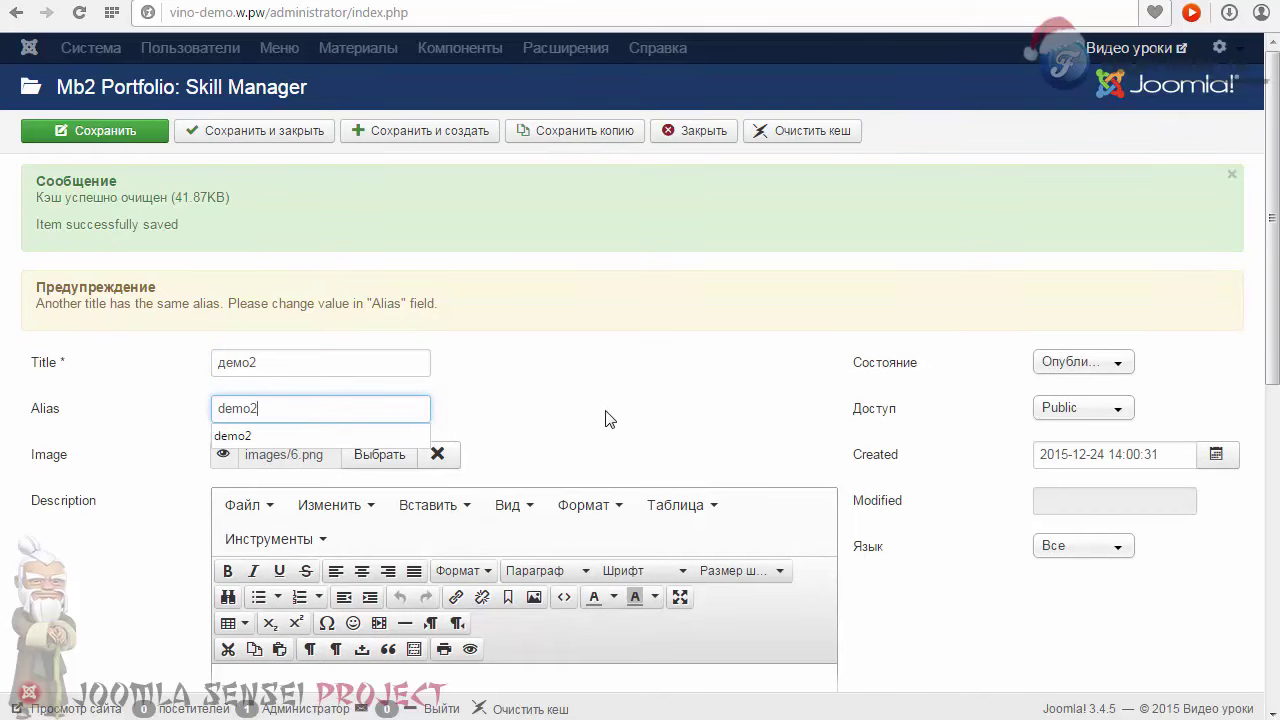
click(606, 409)
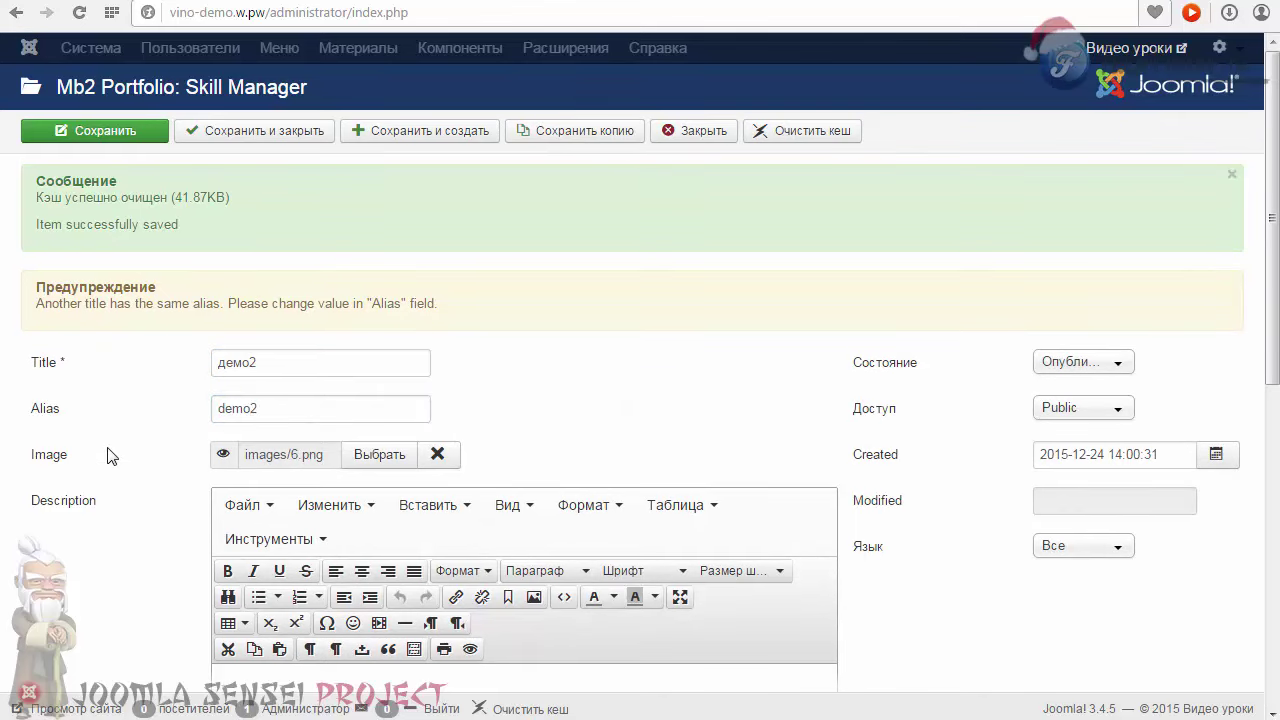
click(112, 133)
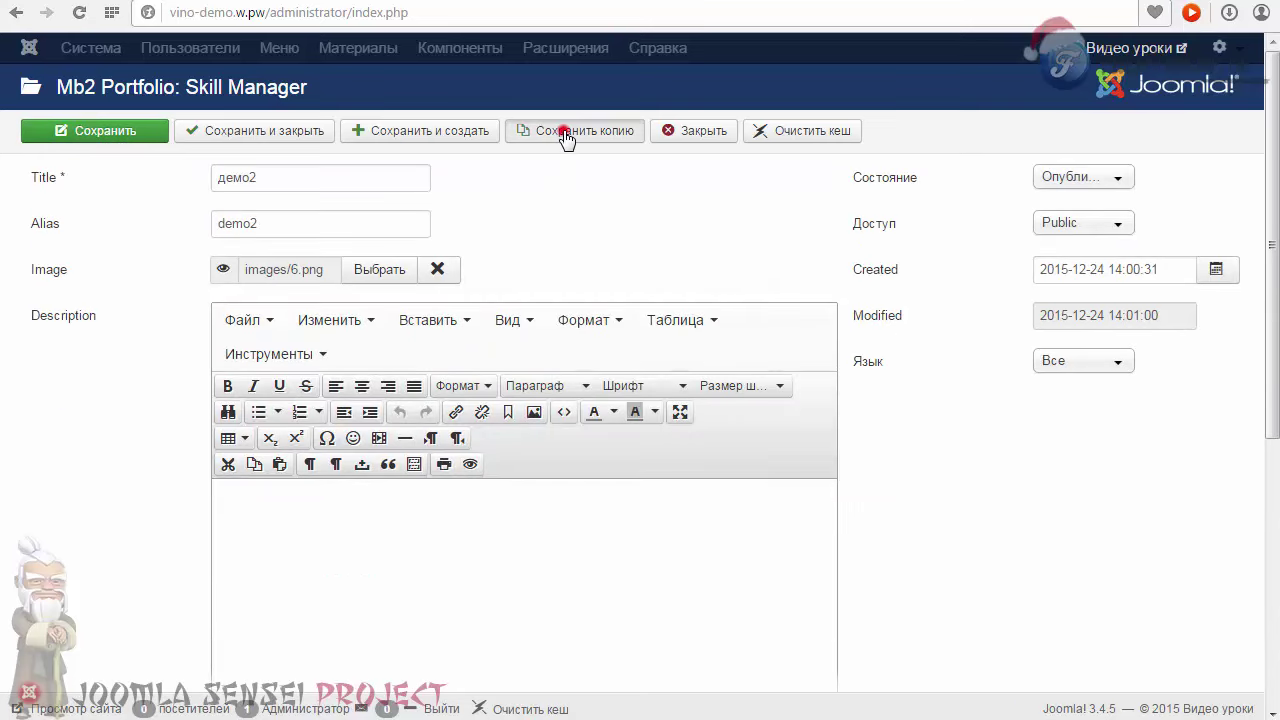
Step: Save a copy of the "демо2" skill with title "демо3" and alias "demo3", then save and close it
click(560, 130)
click(286, 363)
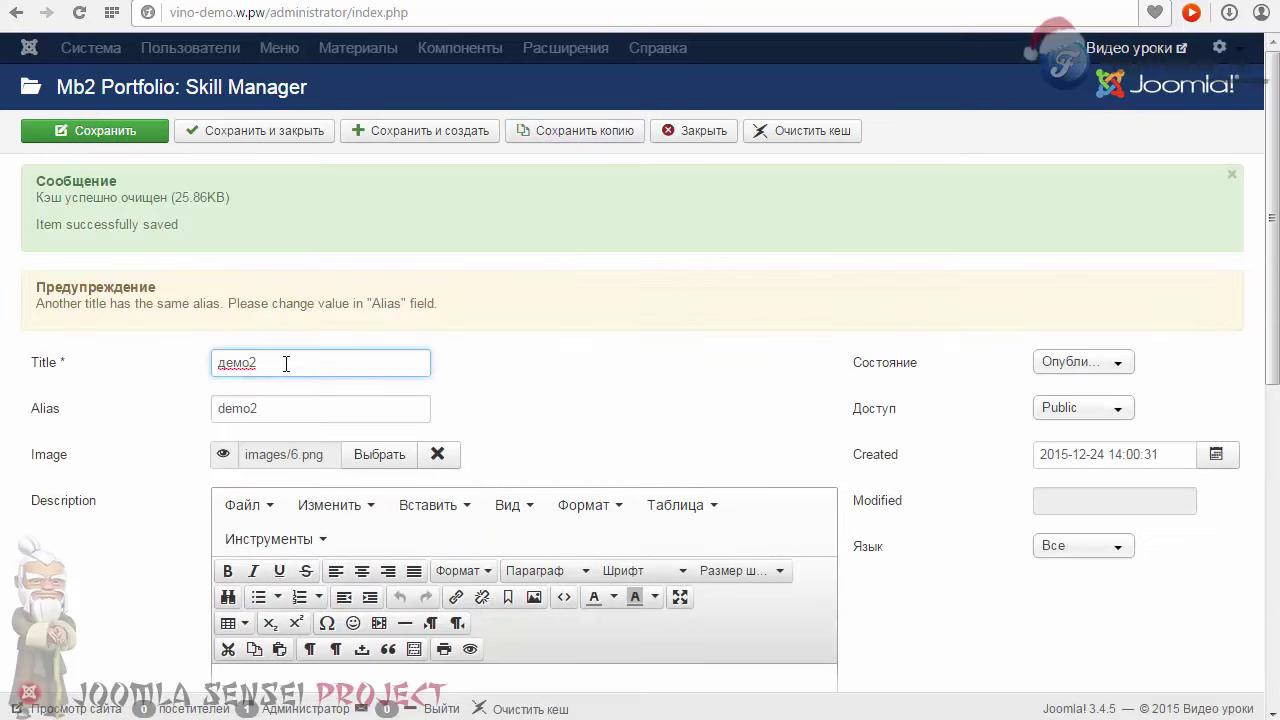
key(BackSpace)
text(3)
click(527, 385)
click(280, 420)
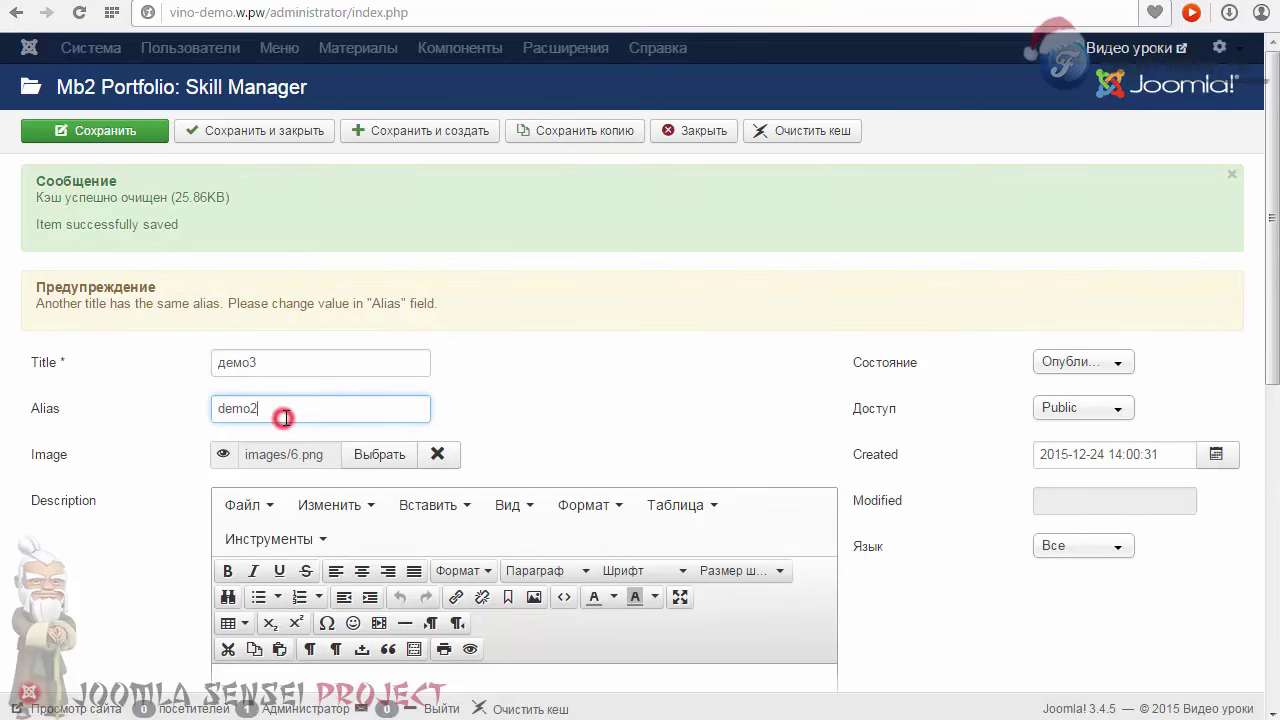
key(BackSpace)
text(3)
click(663, 386)
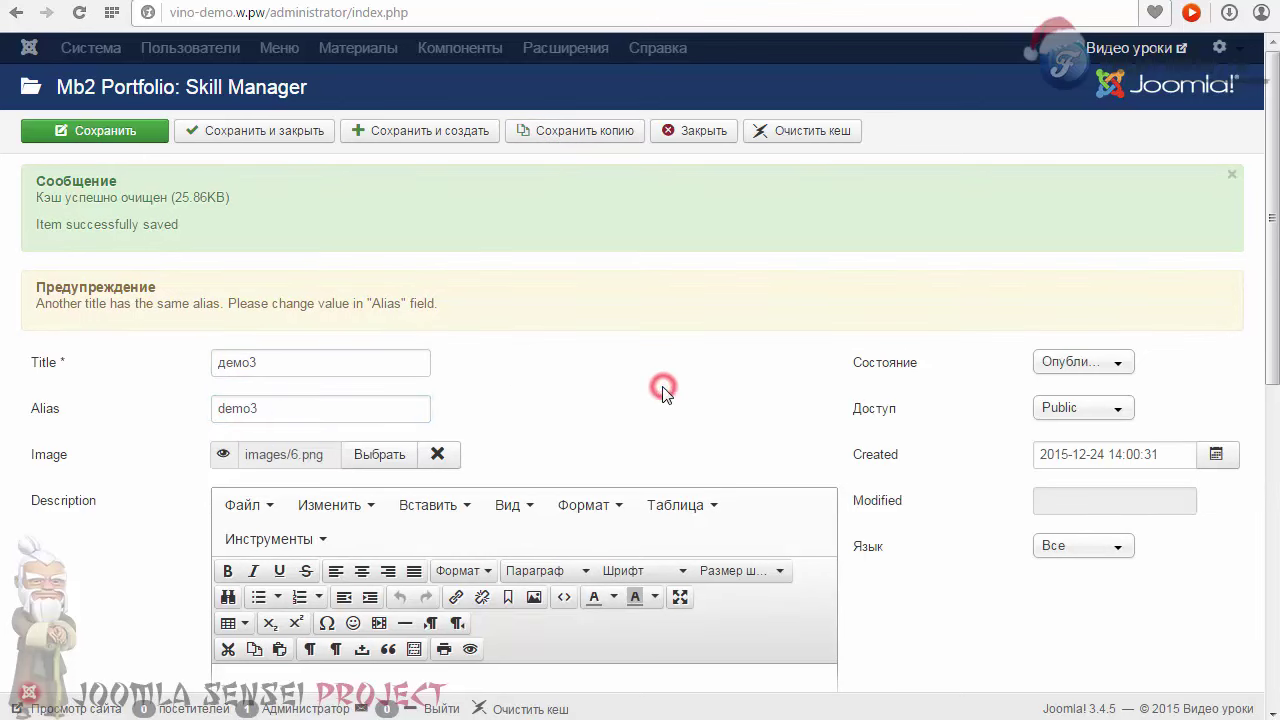
click(295, 133)
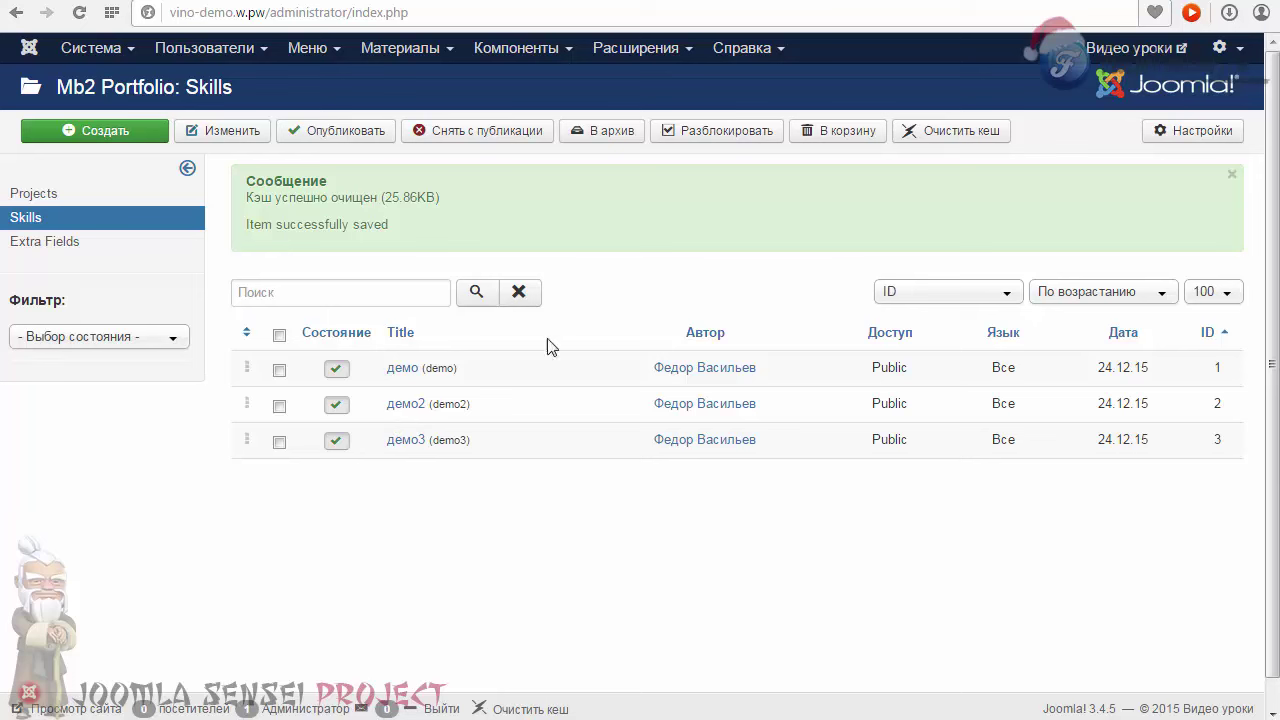
Step: Create a new project in the Projects list and title it "демо"
click(24, 204)
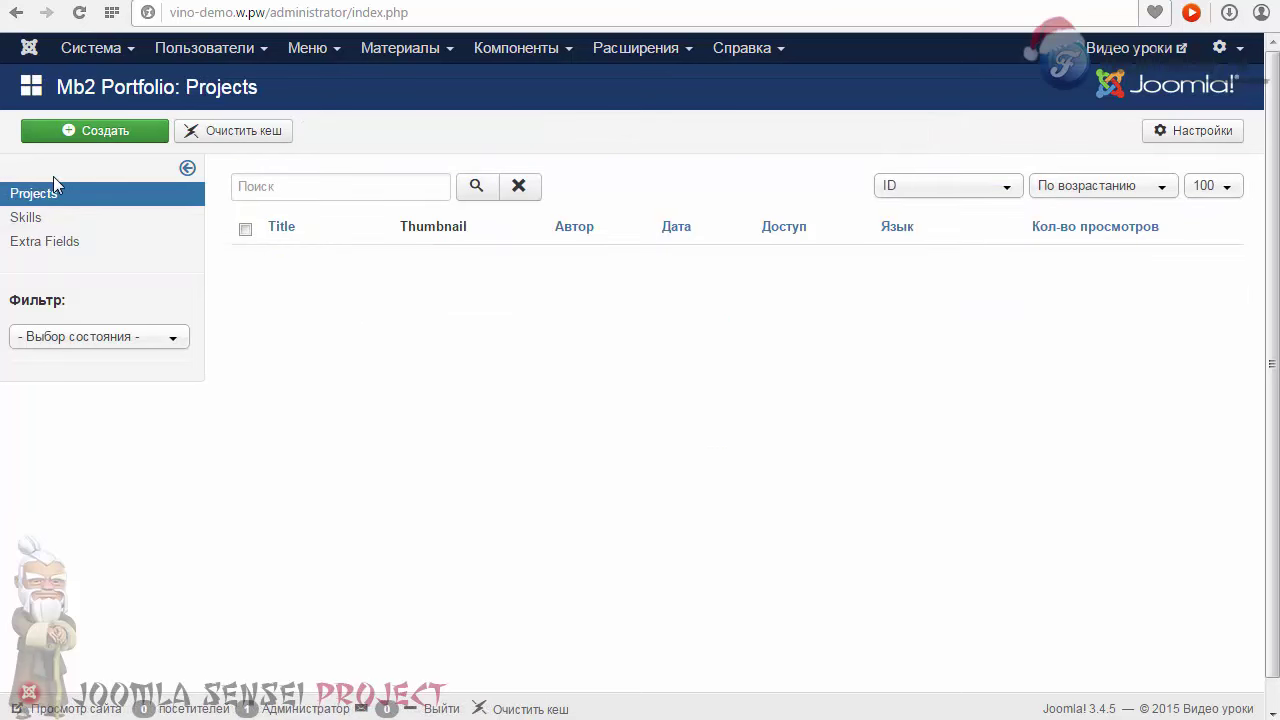
click(82, 140)
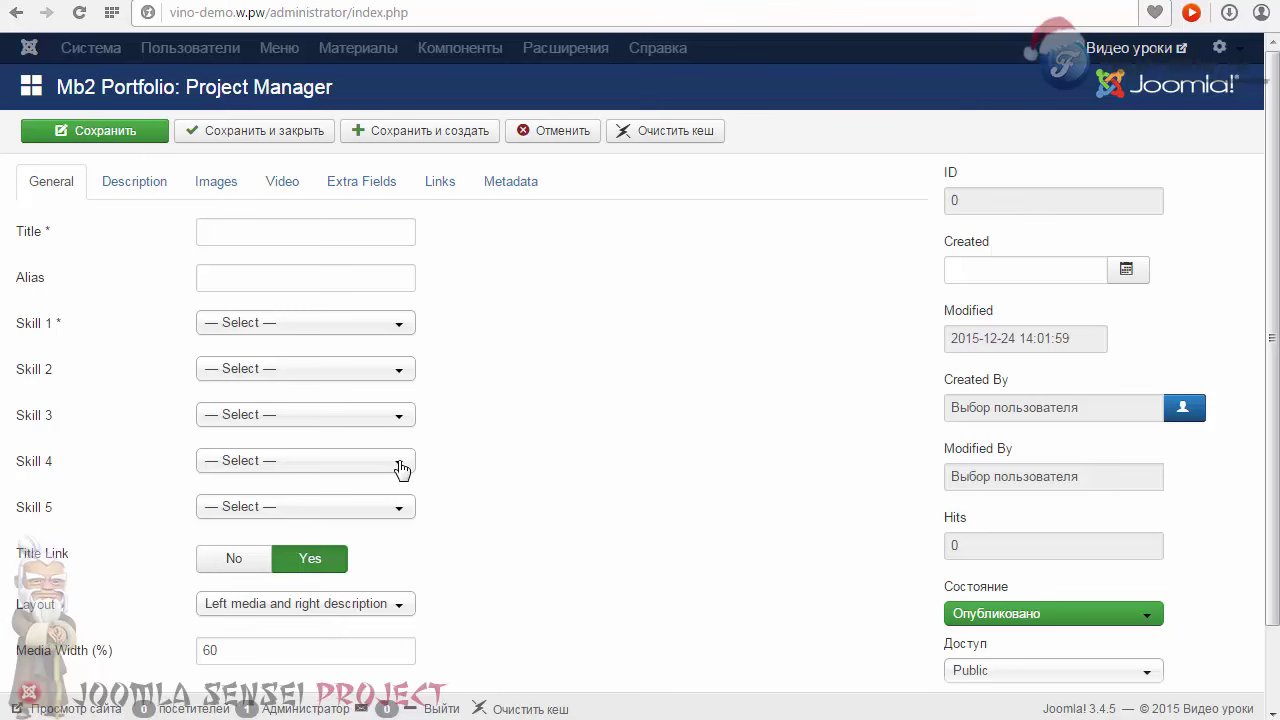
scroll(575, 456, down, 1)
scroll(574, 458, up, 1)
click(245, 231)
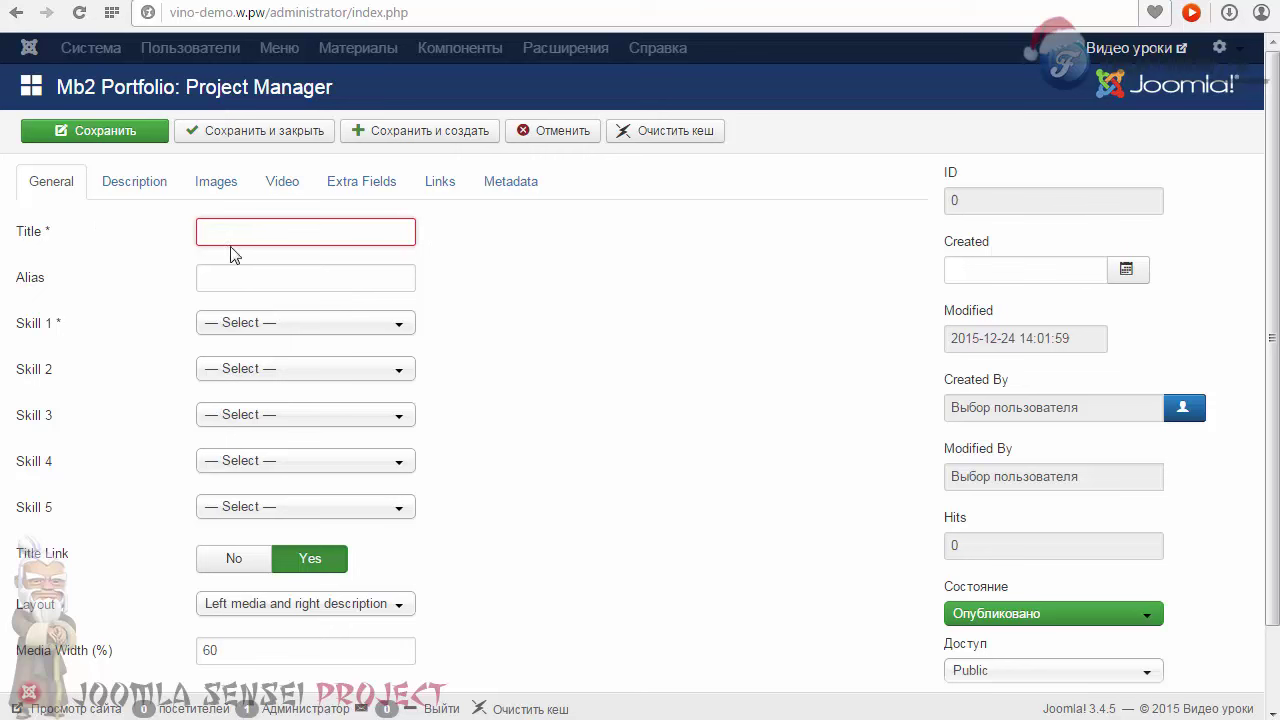
text(демо)
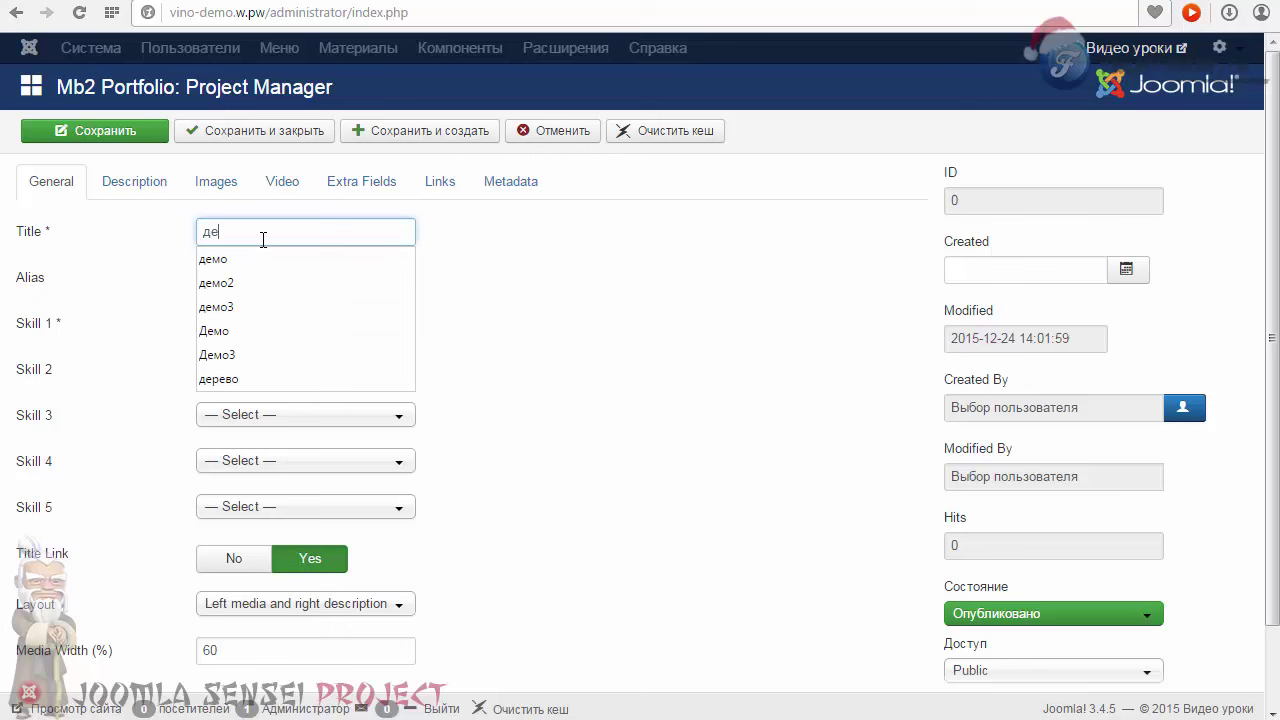
click(683, 323)
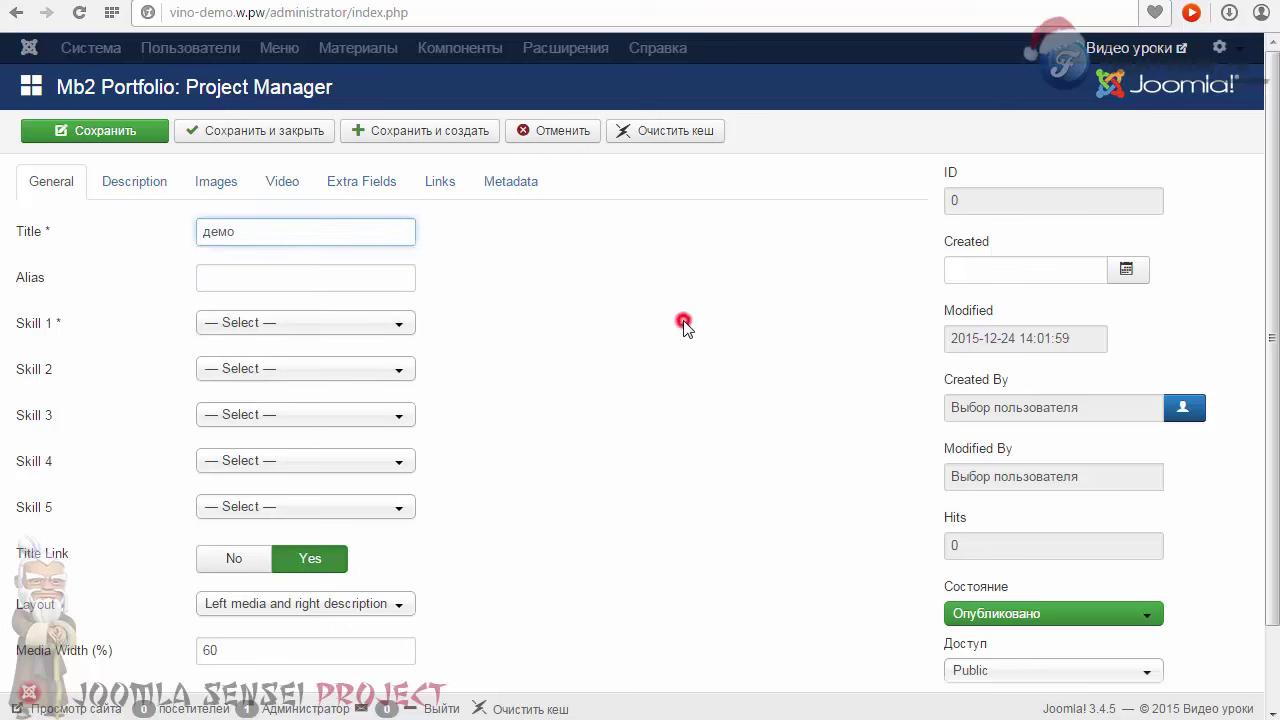
Step: Assign the "демо" skill to the project as Skill 1
click(243, 325)
click(243, 325)
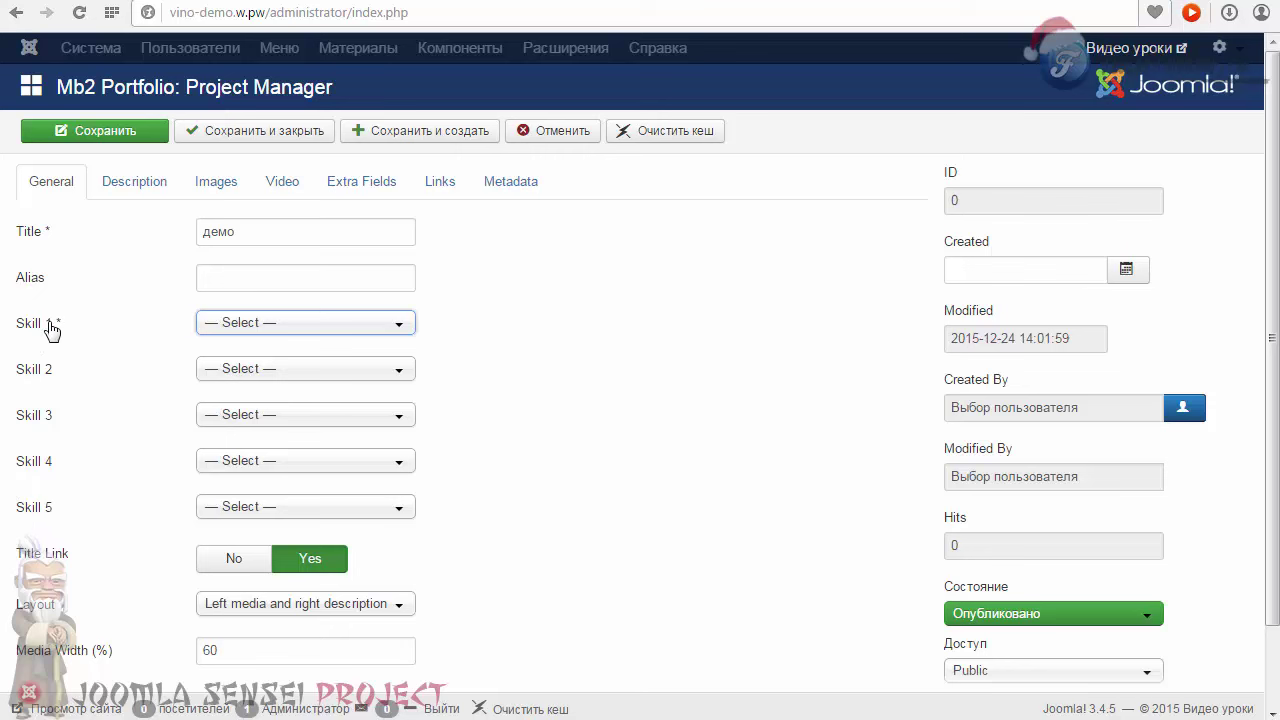
click(243, 325)
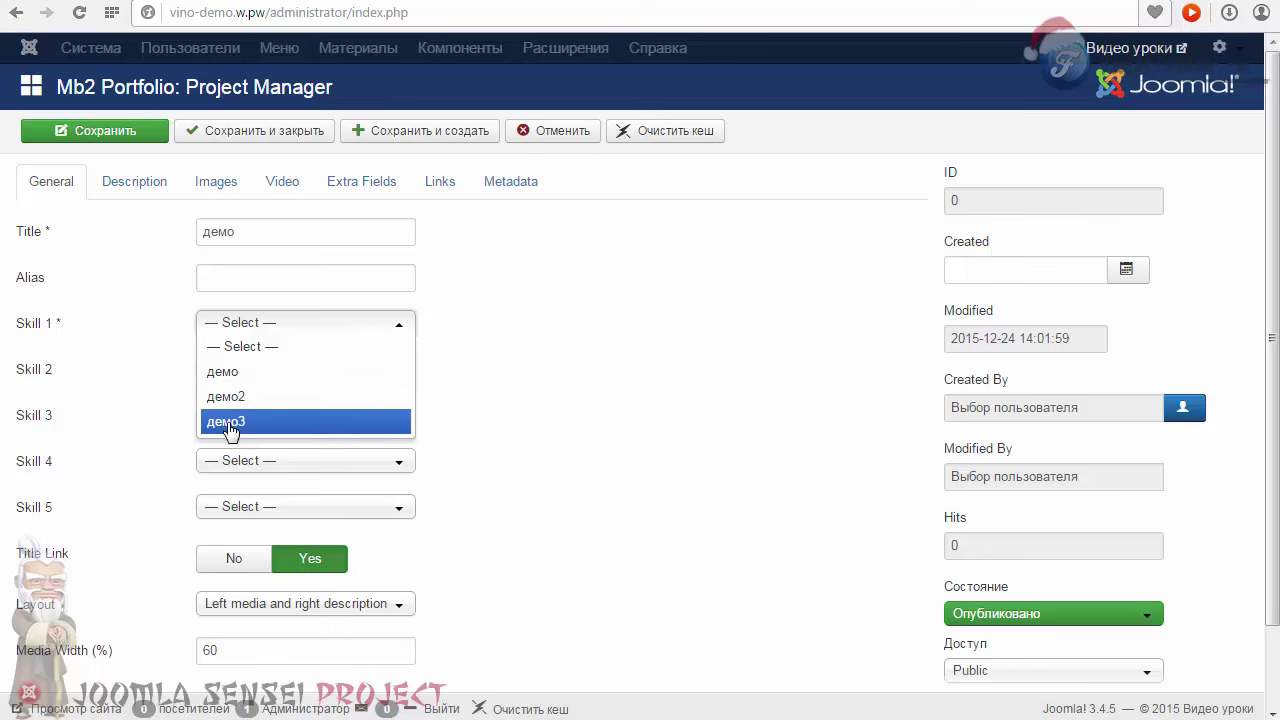
click(224, 381)
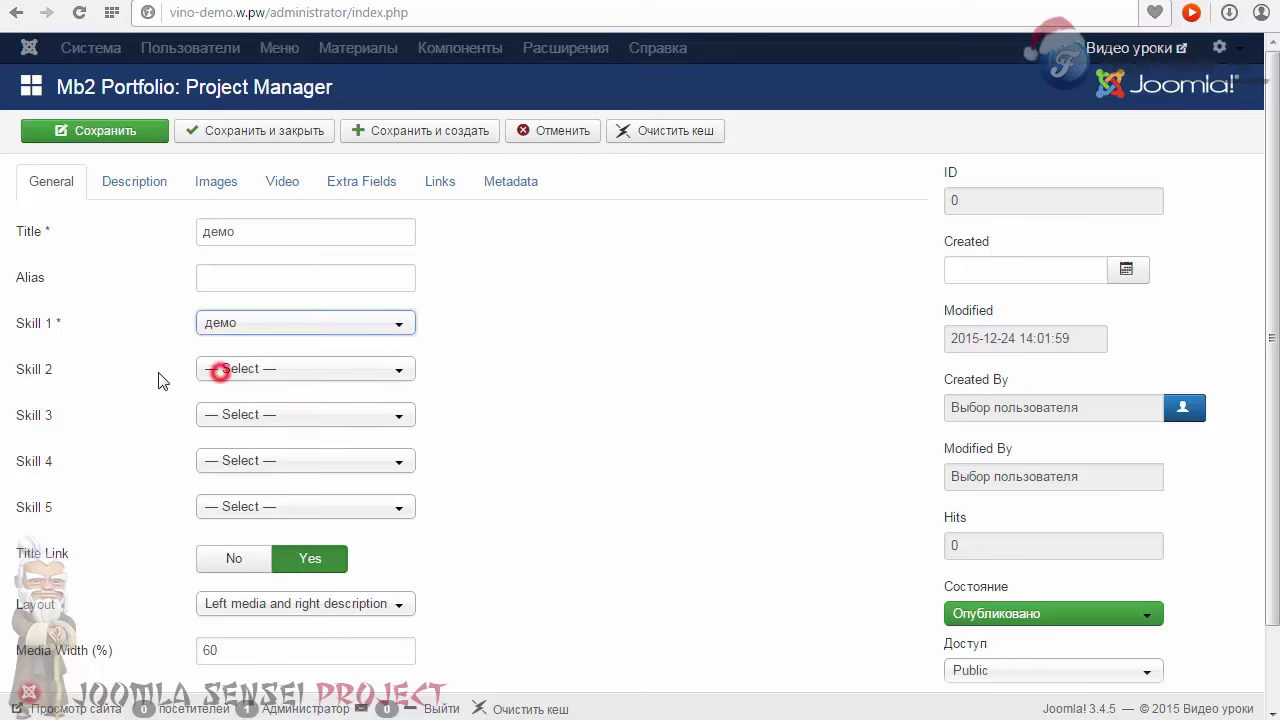
Step: Review the project's title link, layout and media width settings, and open its description section
scroll(119, 541, down, 1)
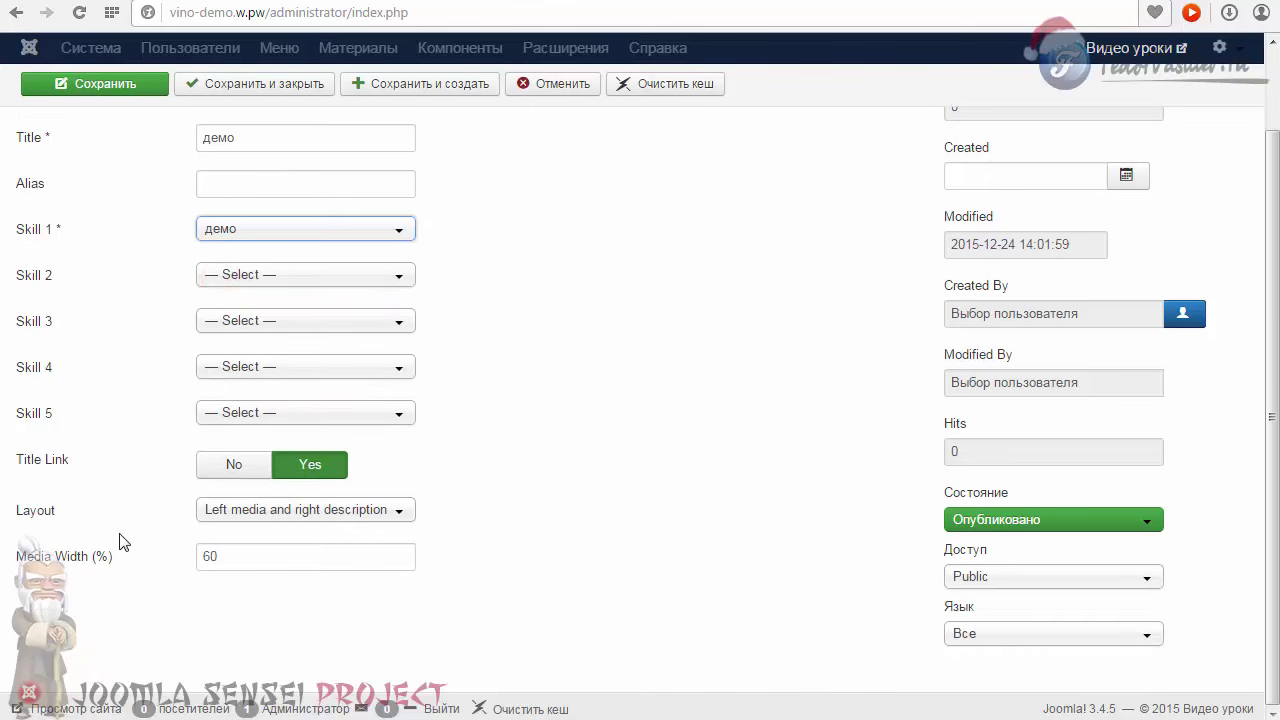
scroll(119, 540, up, 1)
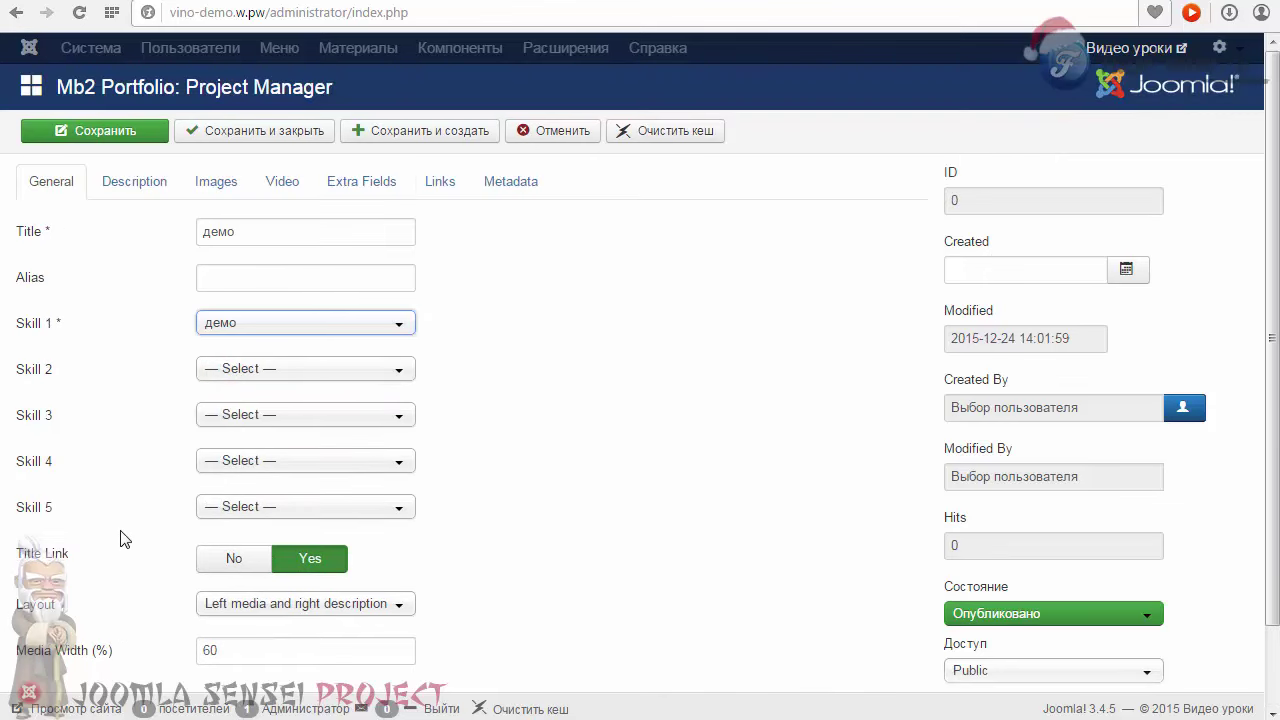
click(125, 188)
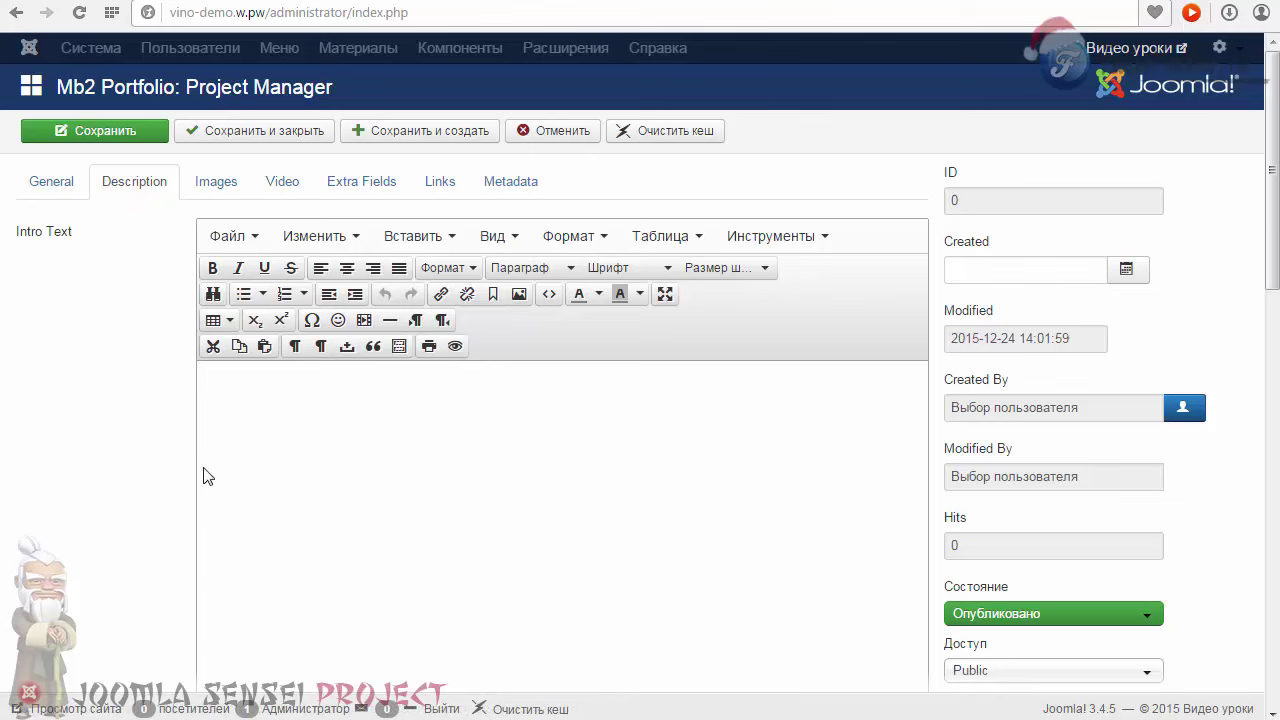
Step: Fill the project's Full Text with the template paragraph beginning "55 качественных и красивых шаблонов на любую тематику"
click(318, 405)
scroll(175, 425, down, 6)
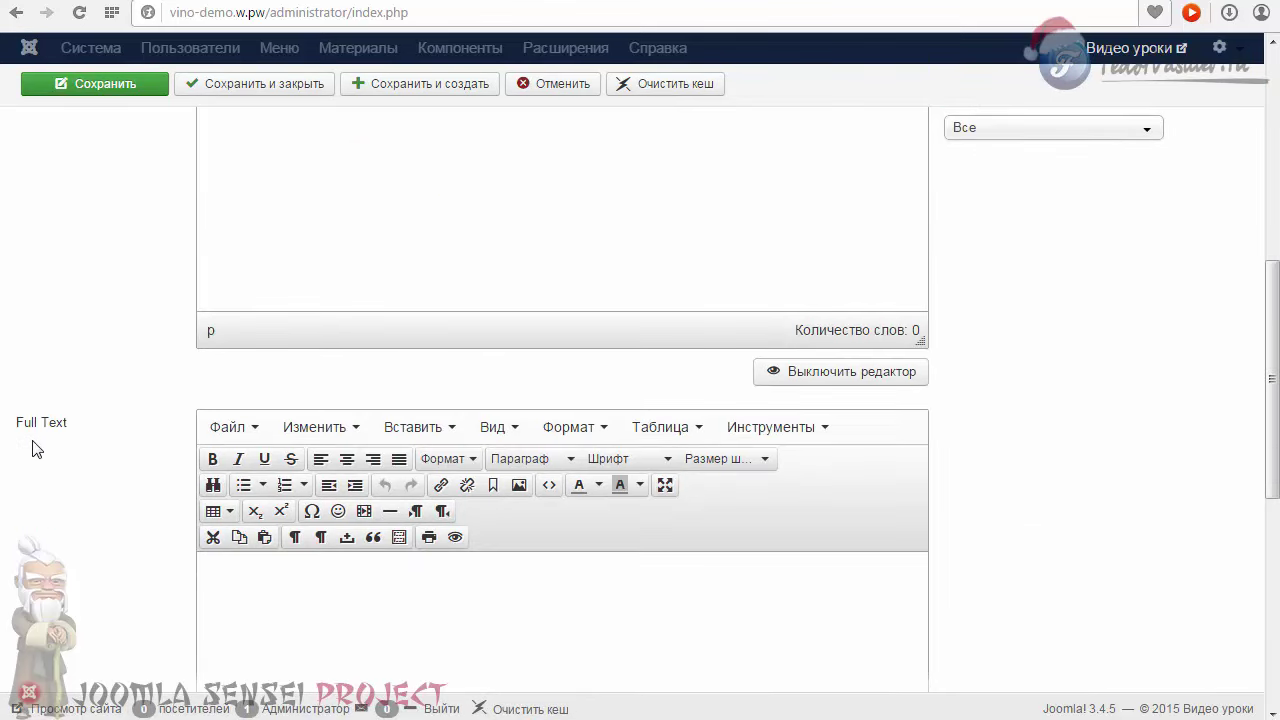
scroll(35, 448, down, 4)
click(323, 386)
scroll(330, 465, up, 4)
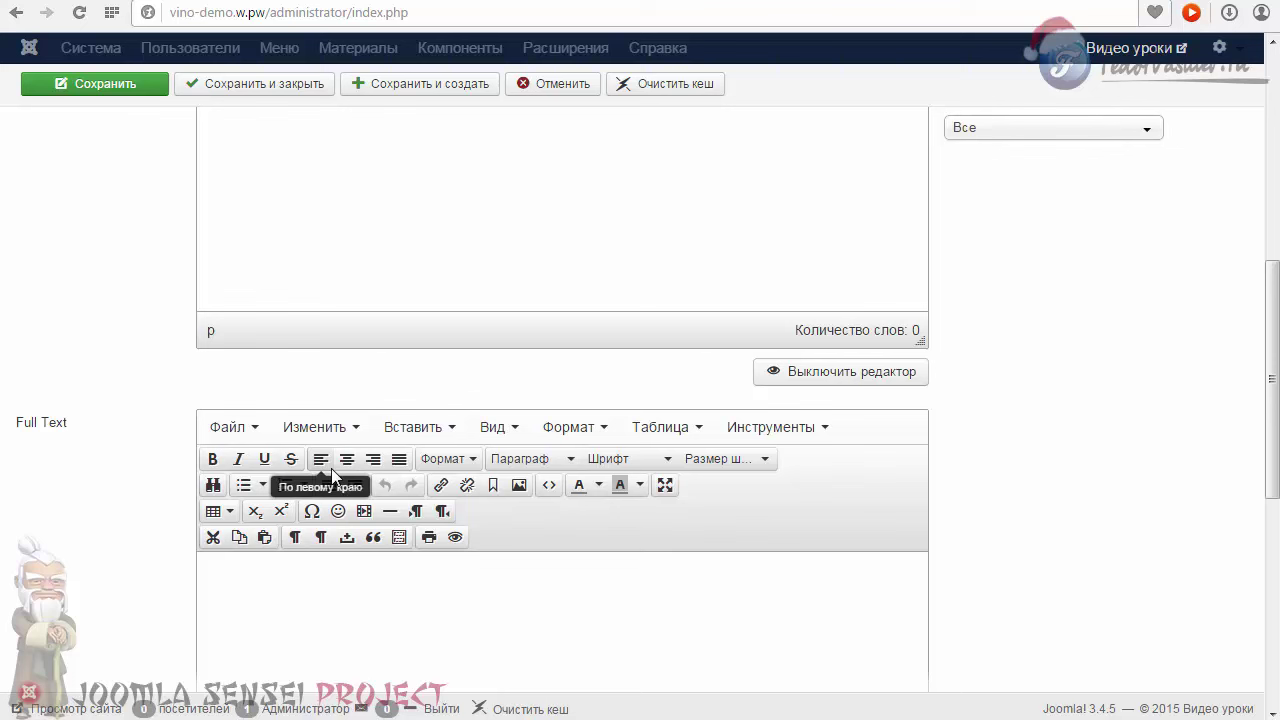
scroll(343, 471, down, 4)
click(340, 317)
scroll(337, 309, up, 6)
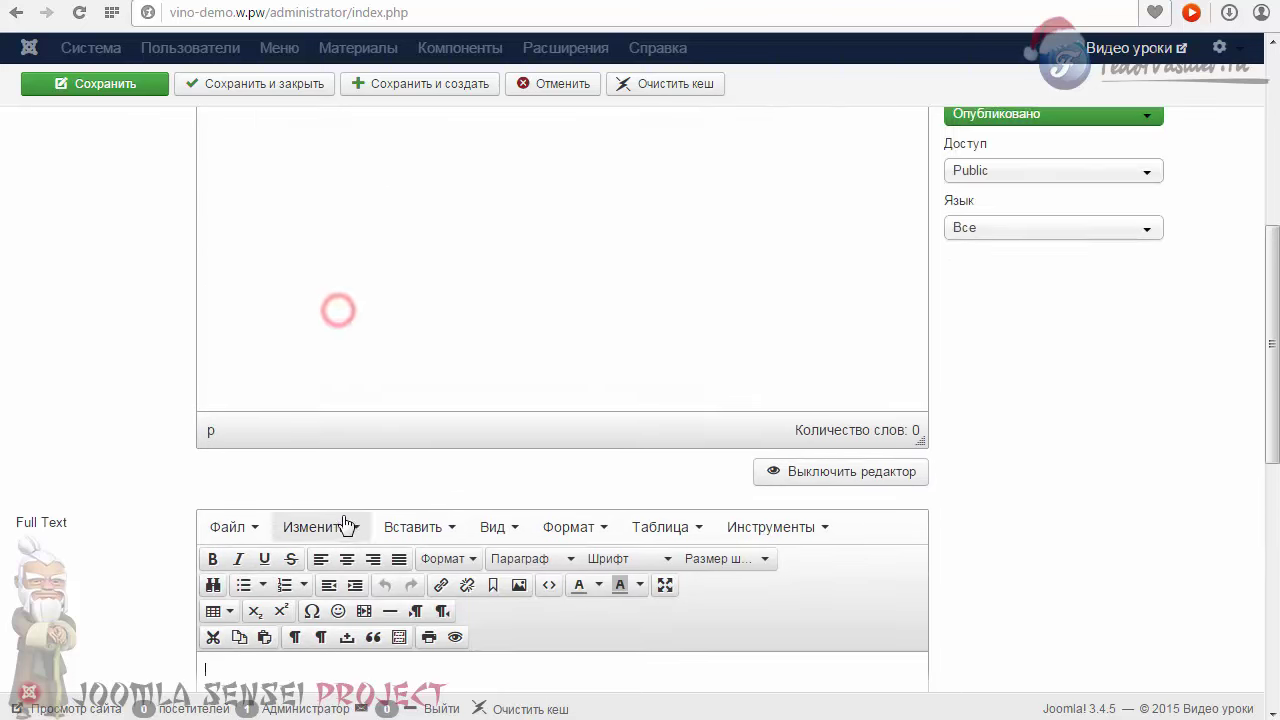
scroll(437, 503, down, 8)
click(366, 335)
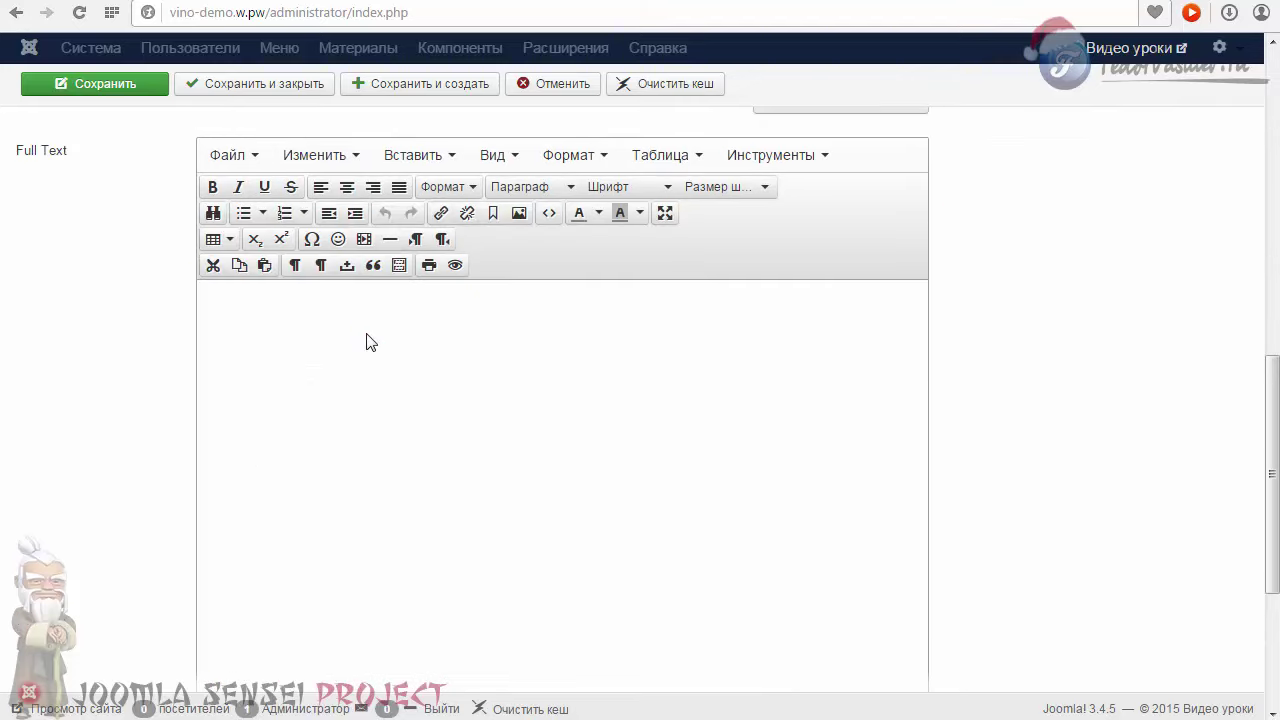
text(55 качественных и красивых шаблонов на любую тематику . Все шаблоны чистые без ссылок и вредоносного кода, гарантирую в 100%. Все шаблоны были скачены мною лично напрямую у разработчиков. Я все упаковал в один архив, к каждому шаблону приложил ссылку на демонстрацию шаблона, так что бы вы всегда могли с начало посмотреть на шаблон во всей его красе, и выбрать то что вам понравилось.)
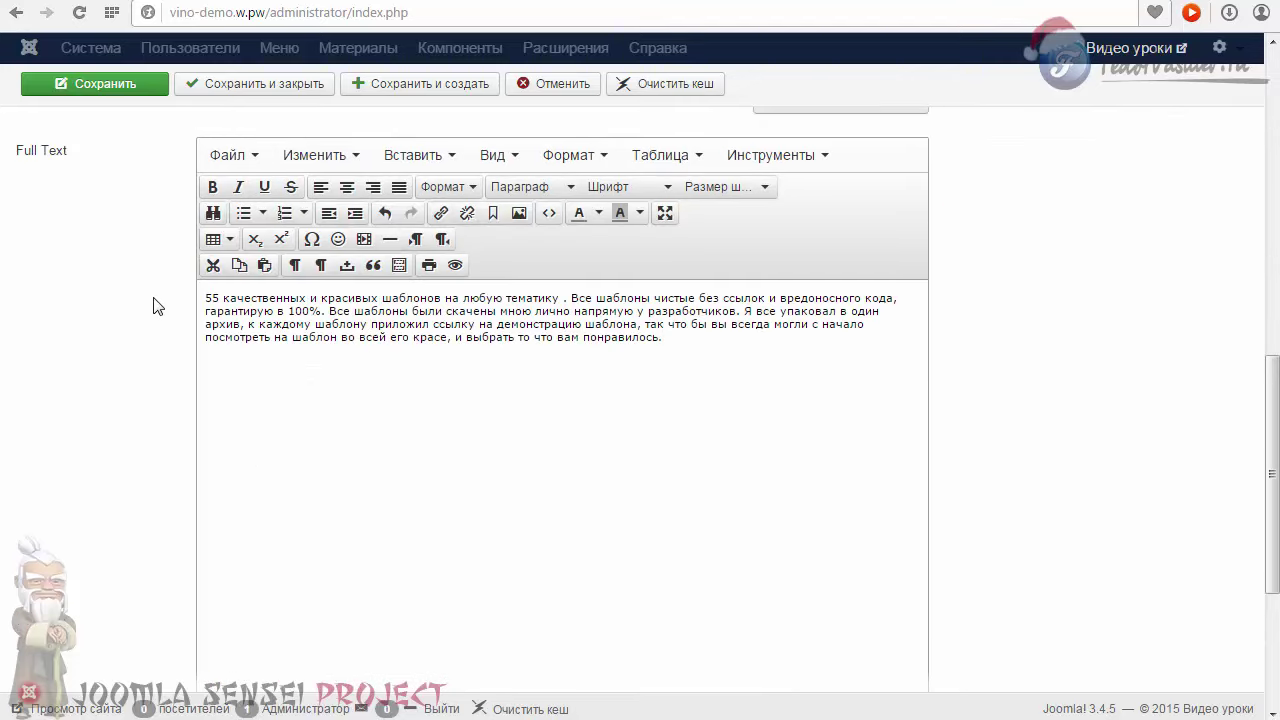
Step: Copy the first sentence of the full text, "55 качественных и красивых шаблонов на любую тематику .", into the Intro Text
drag(205, 298, 545, 293)
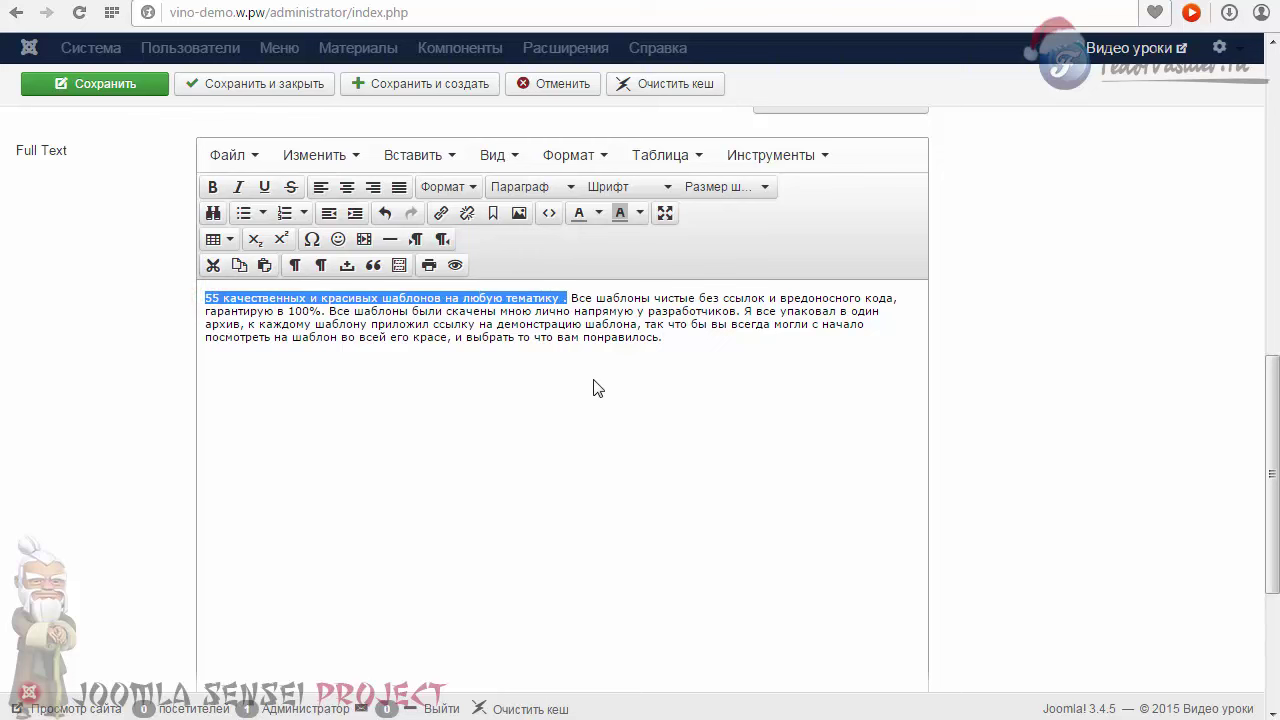
click(570, 318)
scroll(586, 380, up, 8)
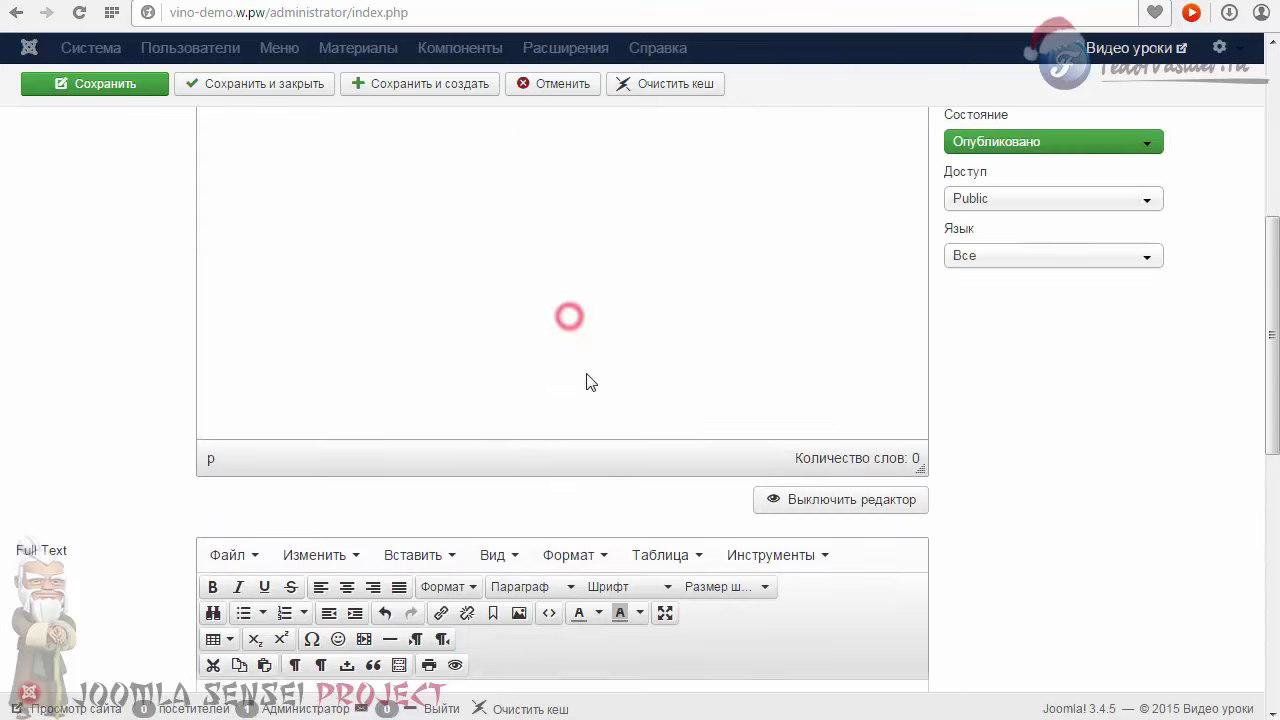
click(305, 408)
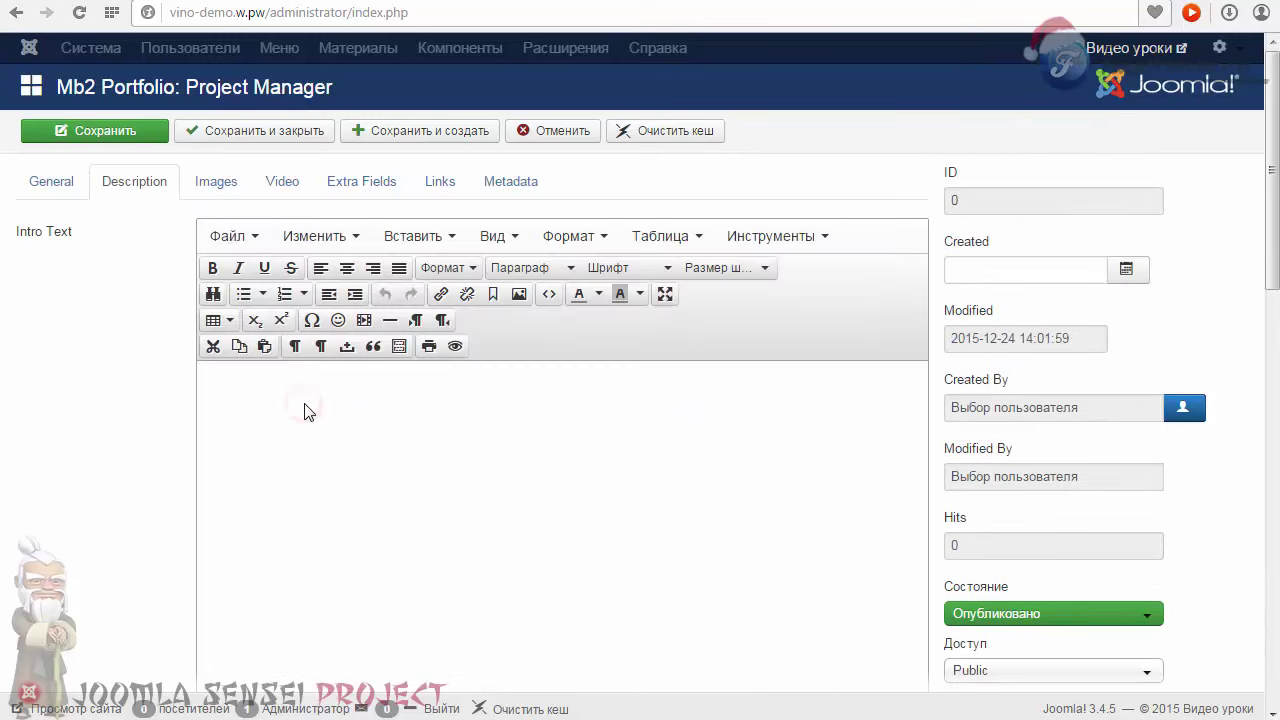
text(55 качественных и красивых шаблонов на любую тематику .)
scroll(603, 429, down, 3)
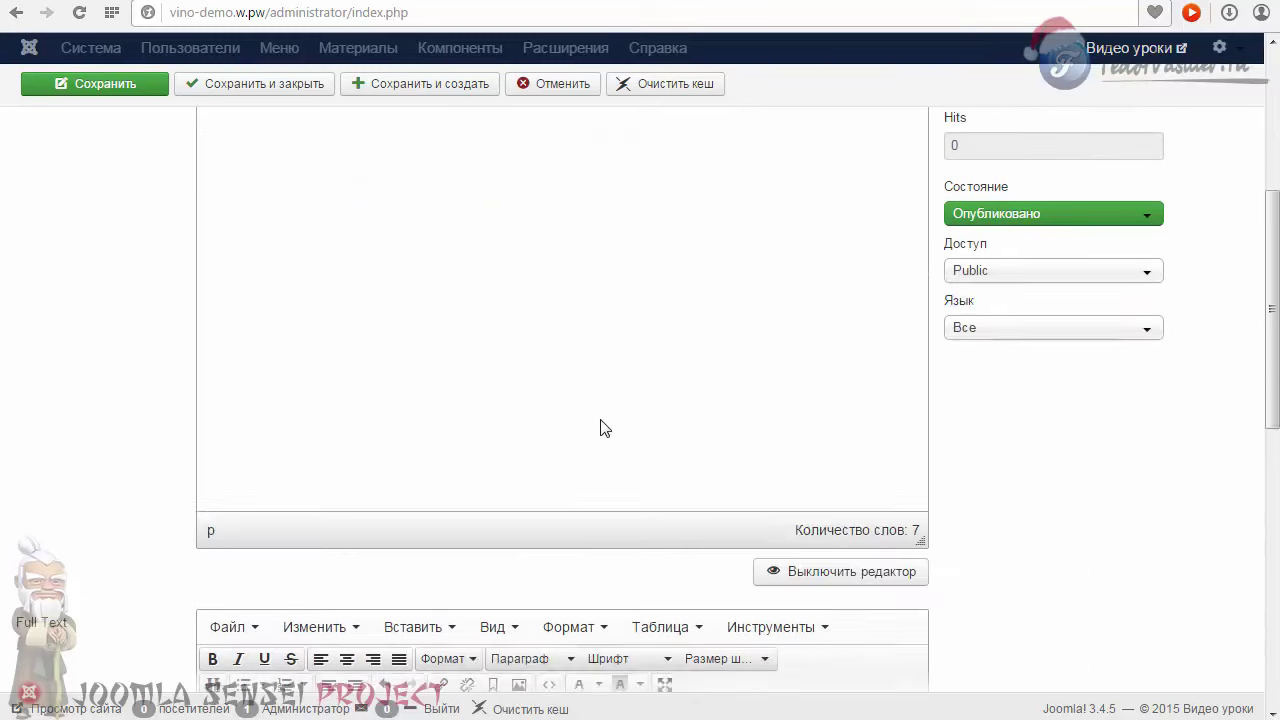
scroll(600, 428, up, 3)
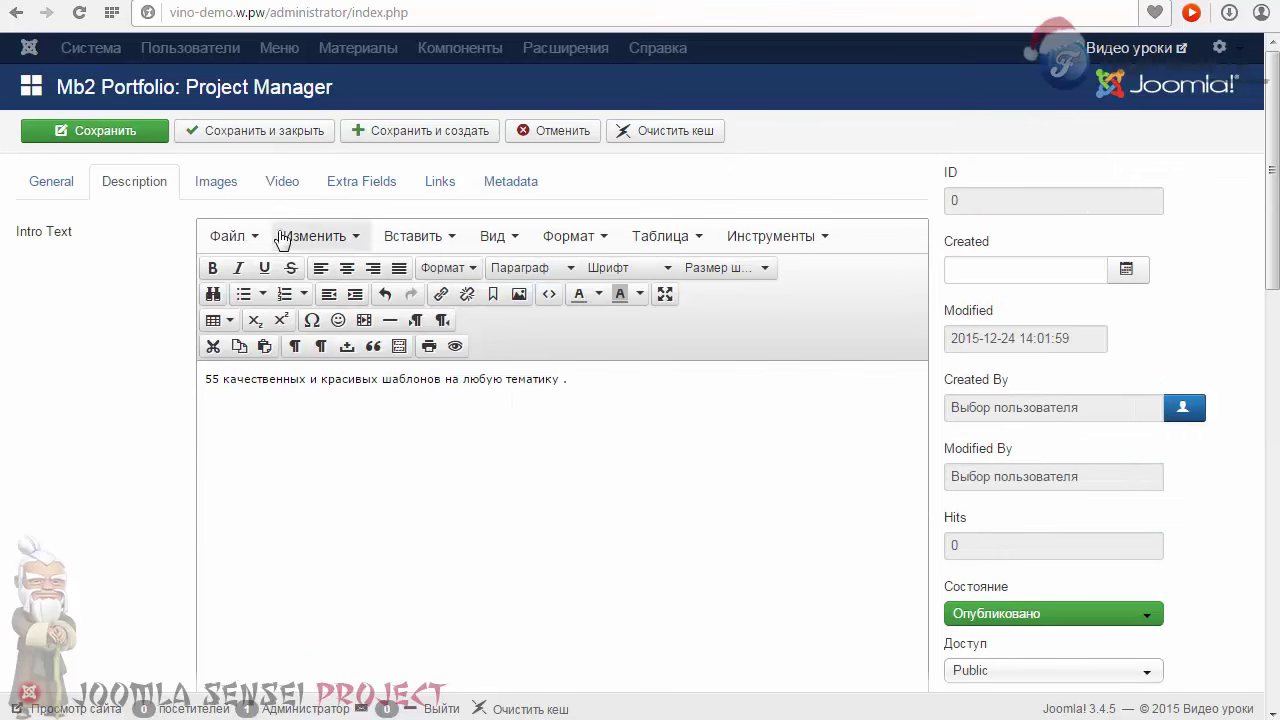
Step: Review the project's image options and compare them with the multiple-image and slider projects on the Mb2 Portfolio demo page
click(218, 190)
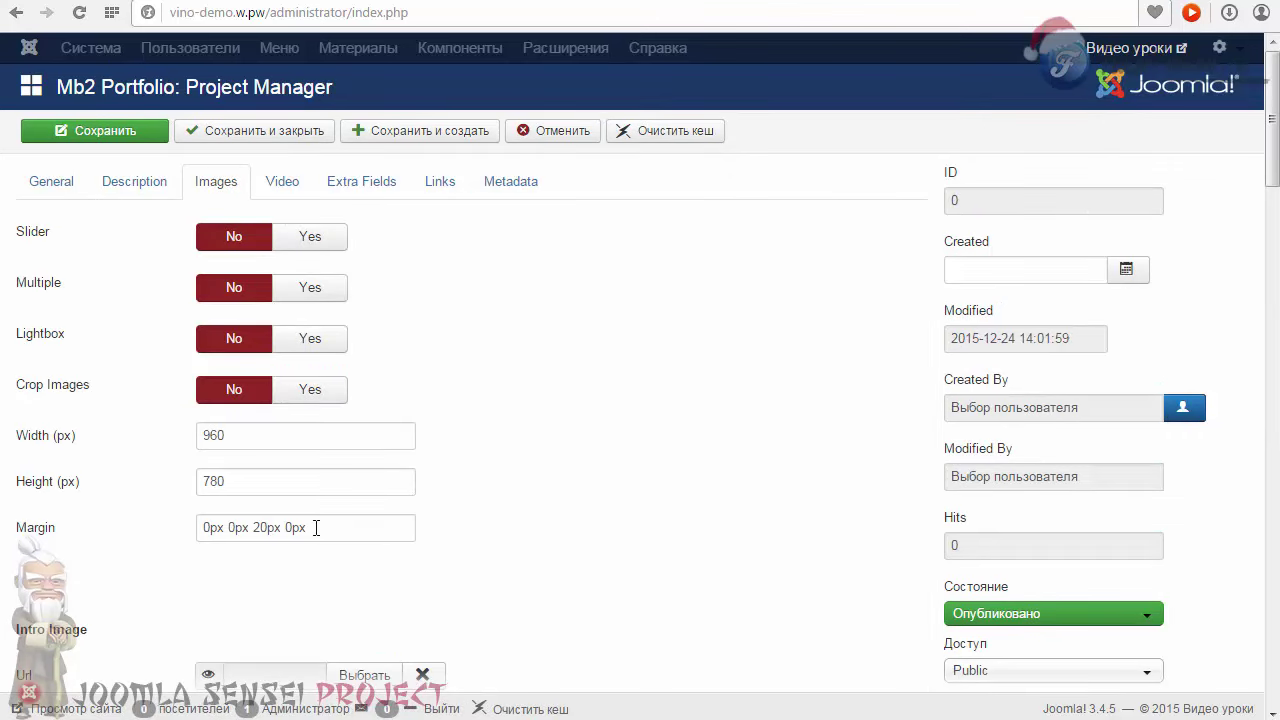
scroll(343, 266, down, 3)
scroll(343, 266, up, 3)
drag(1273, 176, 7, 296)
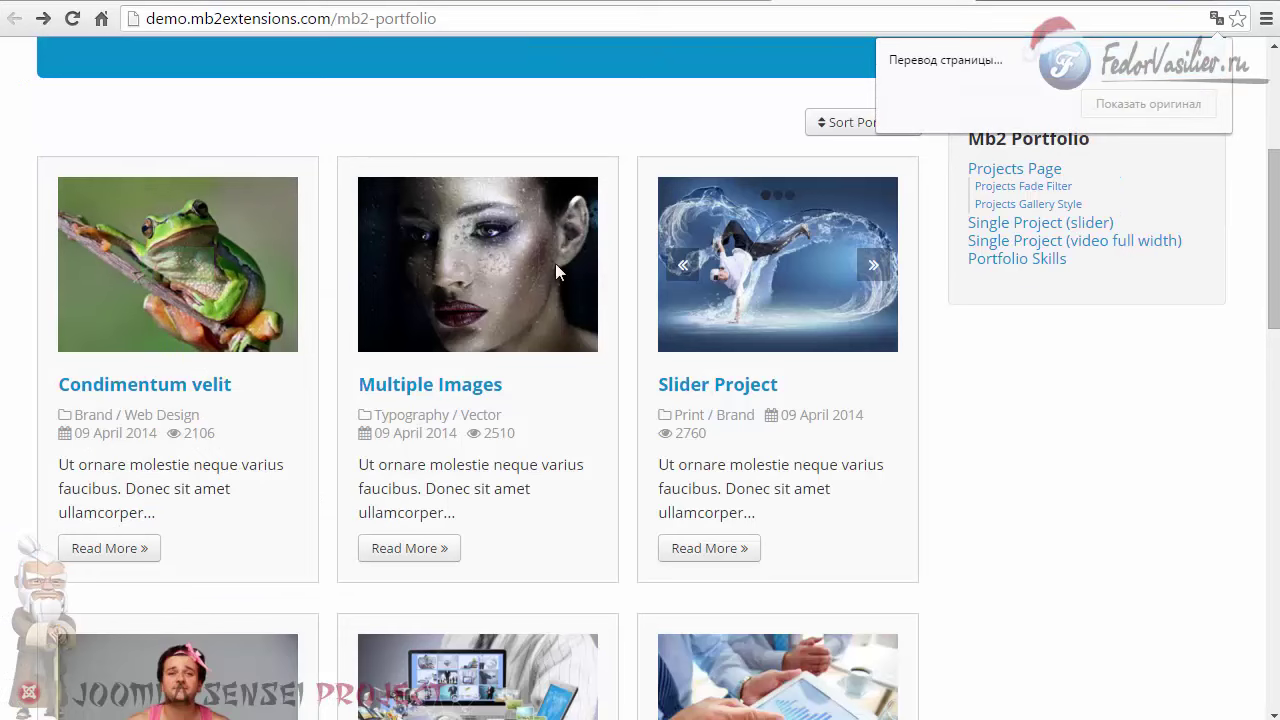
mouse_move(483, 300)
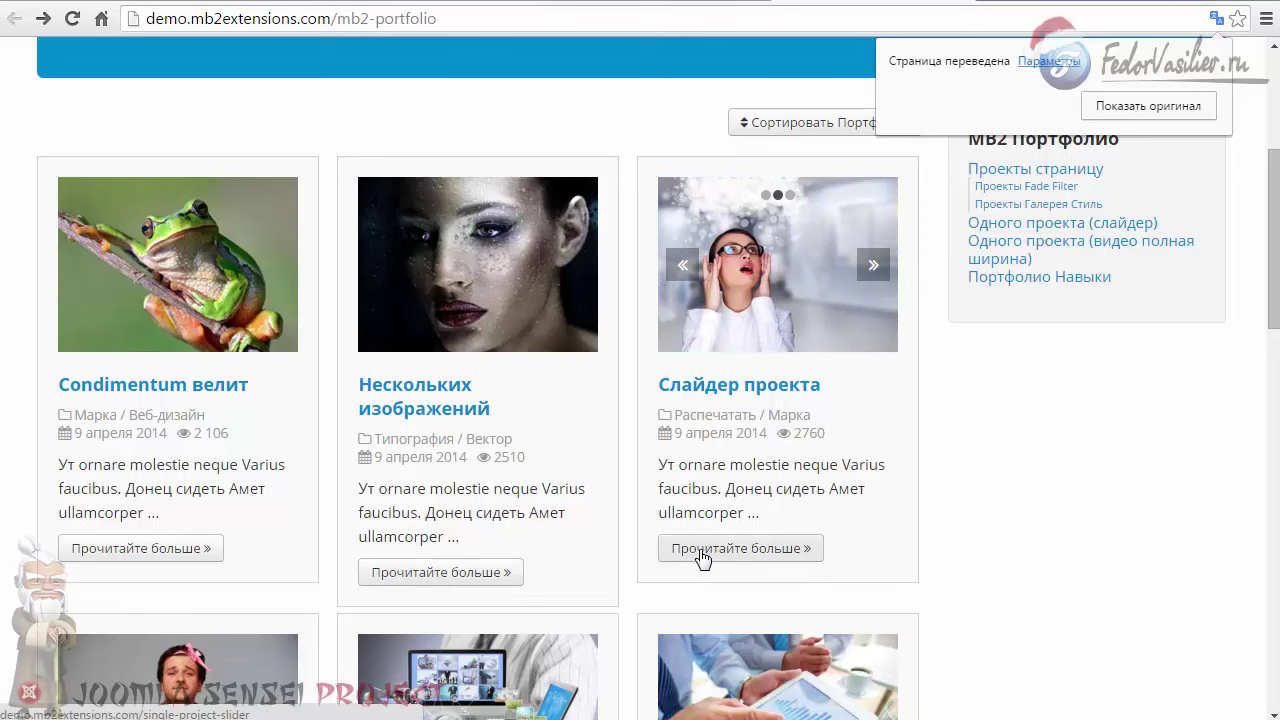
mouse_move(463, 261)
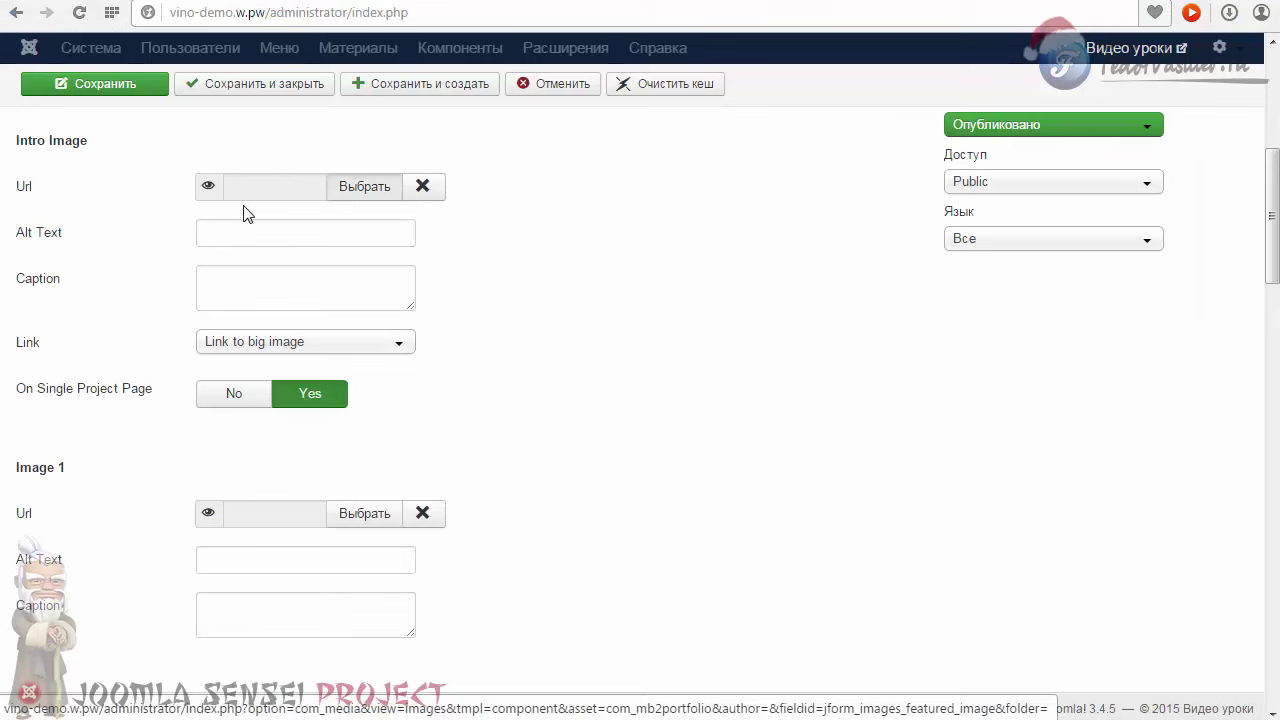
Step: Set the intro image to images/677399102.jpg with the caption "фото", keeping its link as Link to big image
click(364, 186)
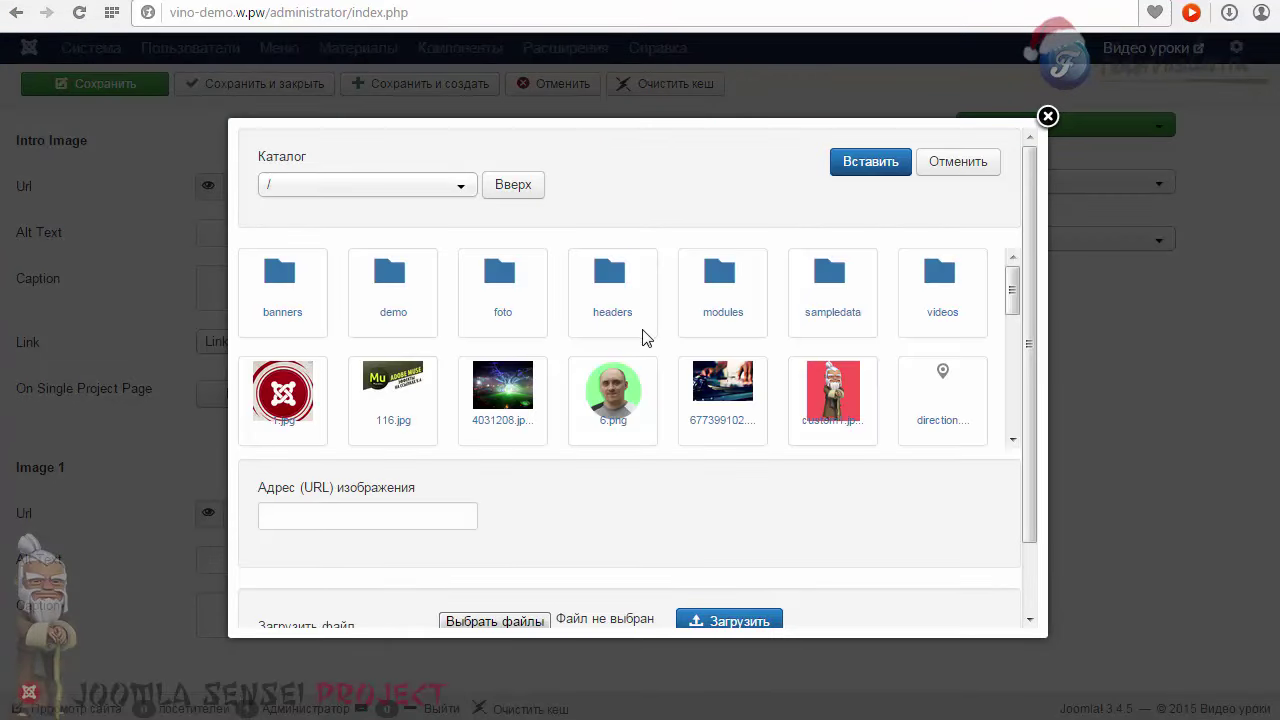
click(712, 388)
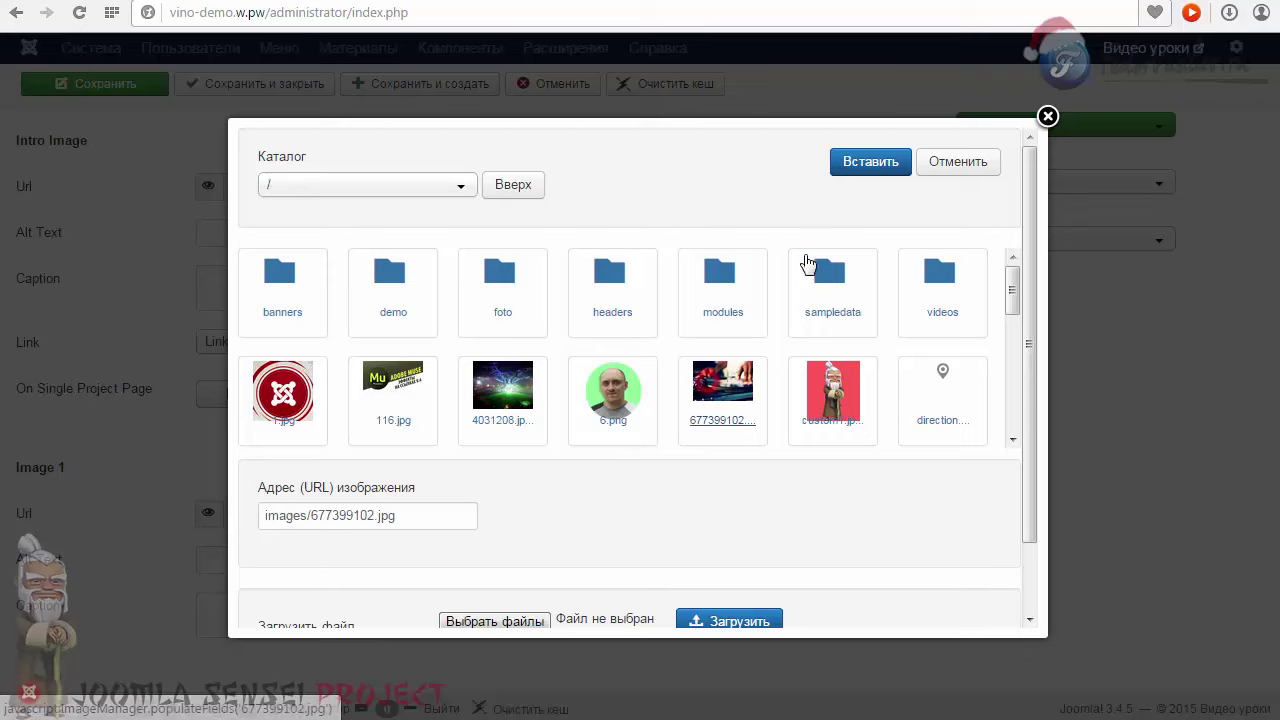
click(872, 163)
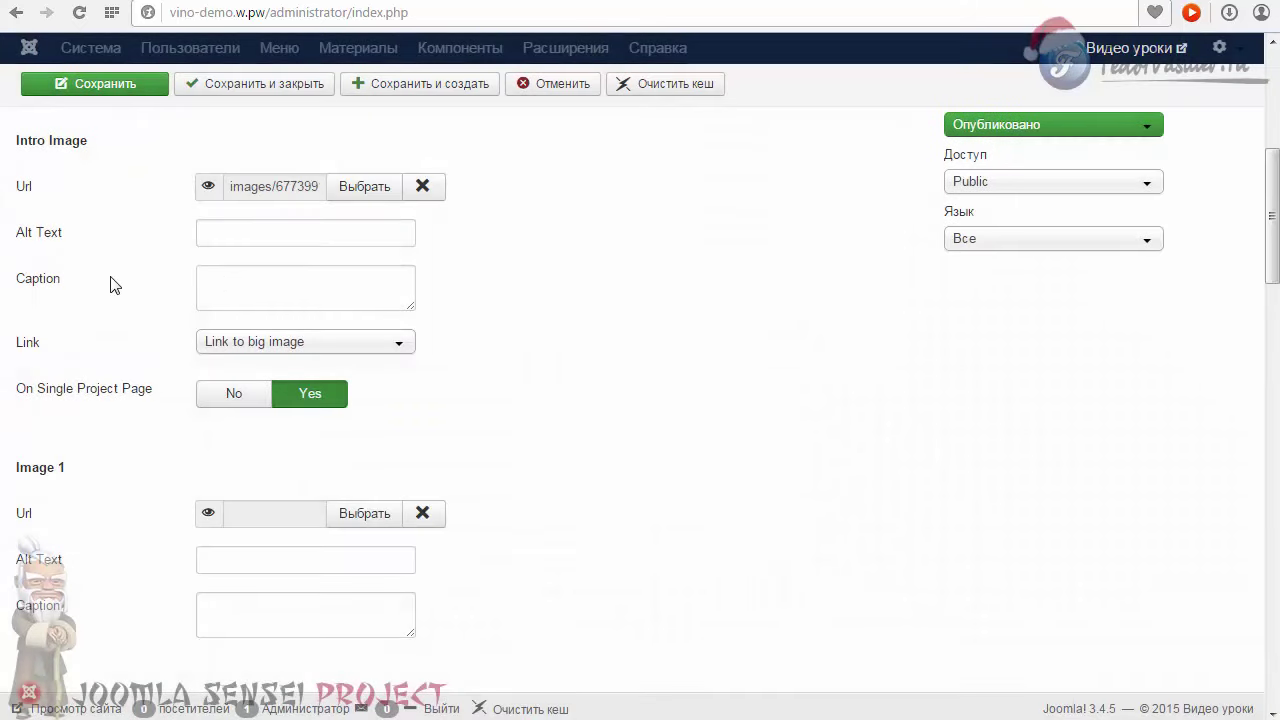
click(228, 238)
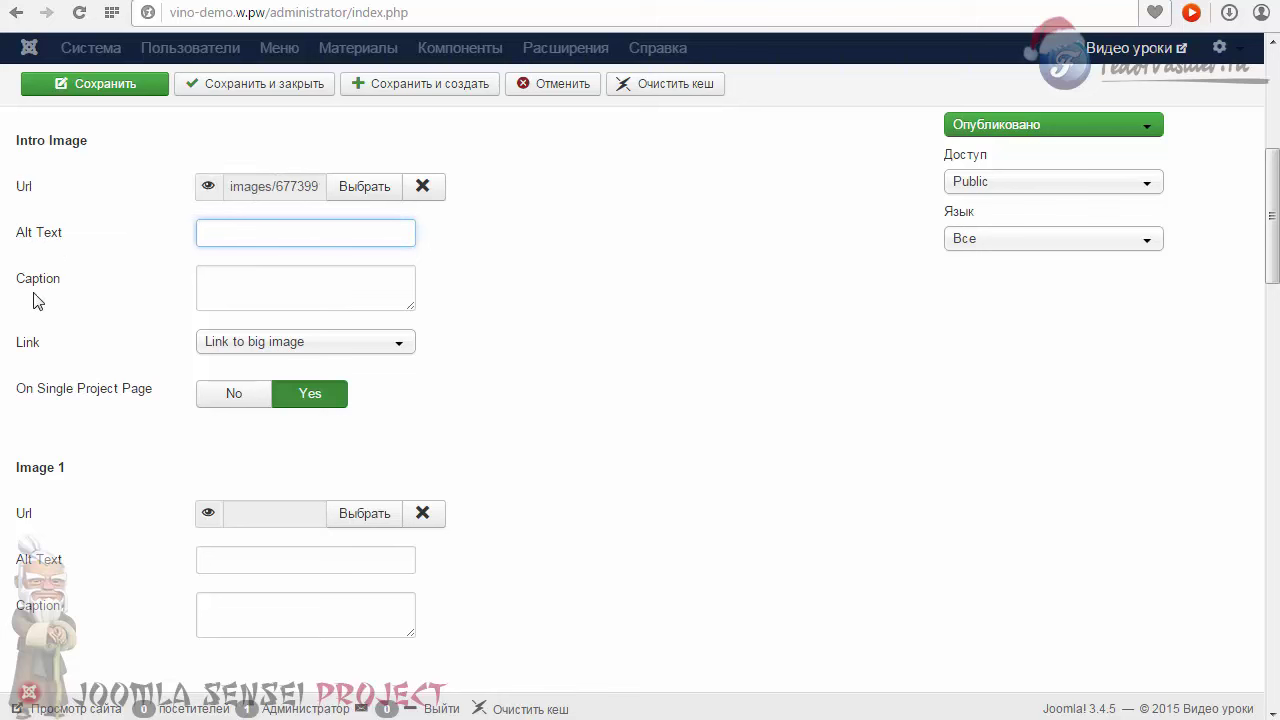
click(281, 287)
text(фото)
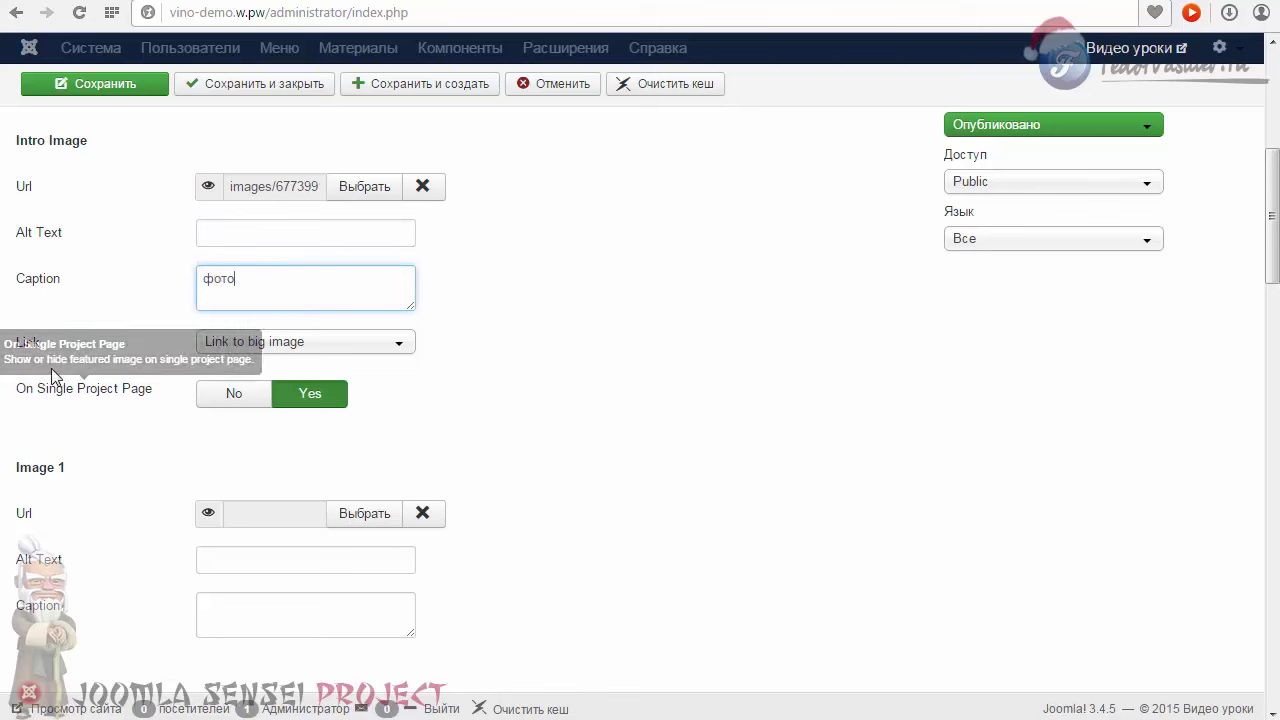
click(243, 344)
click(243, 341)
Step: Look through the additional image slots and their URL, alt text and caption fields, along with the general image options
drag(1277, 303, 1191, 278)
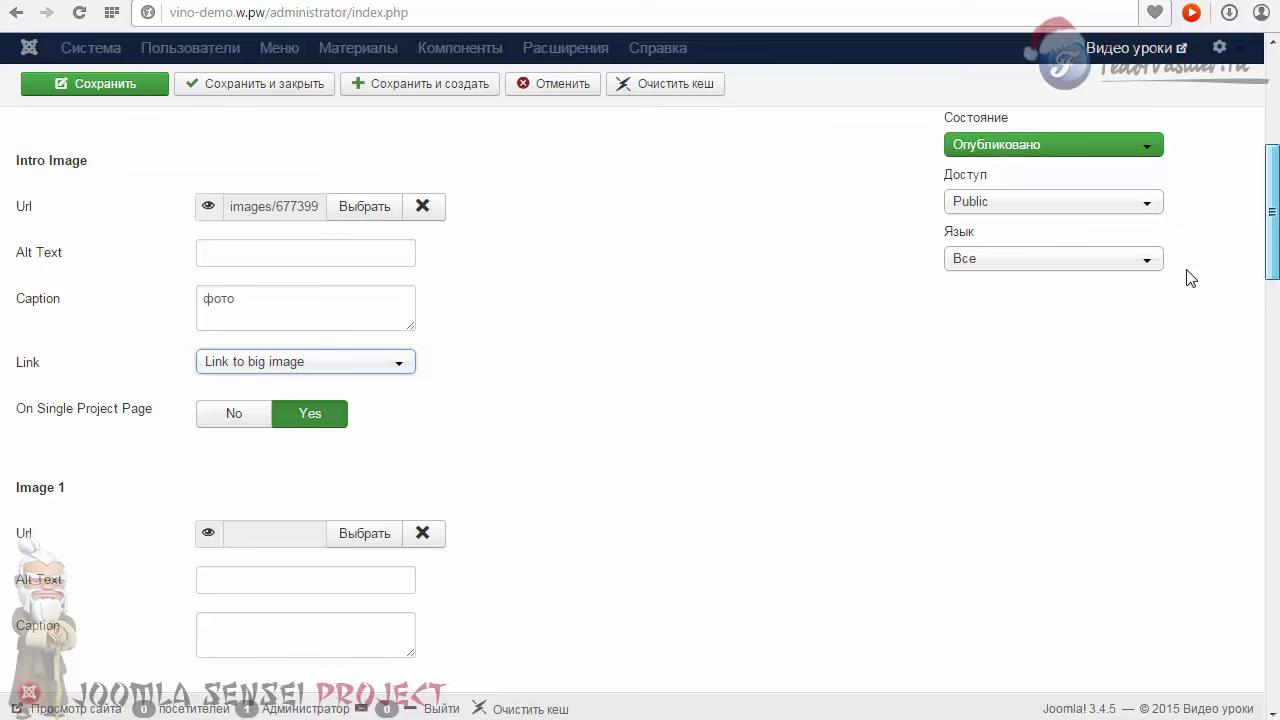
scroll(1190, 278, down, 2)
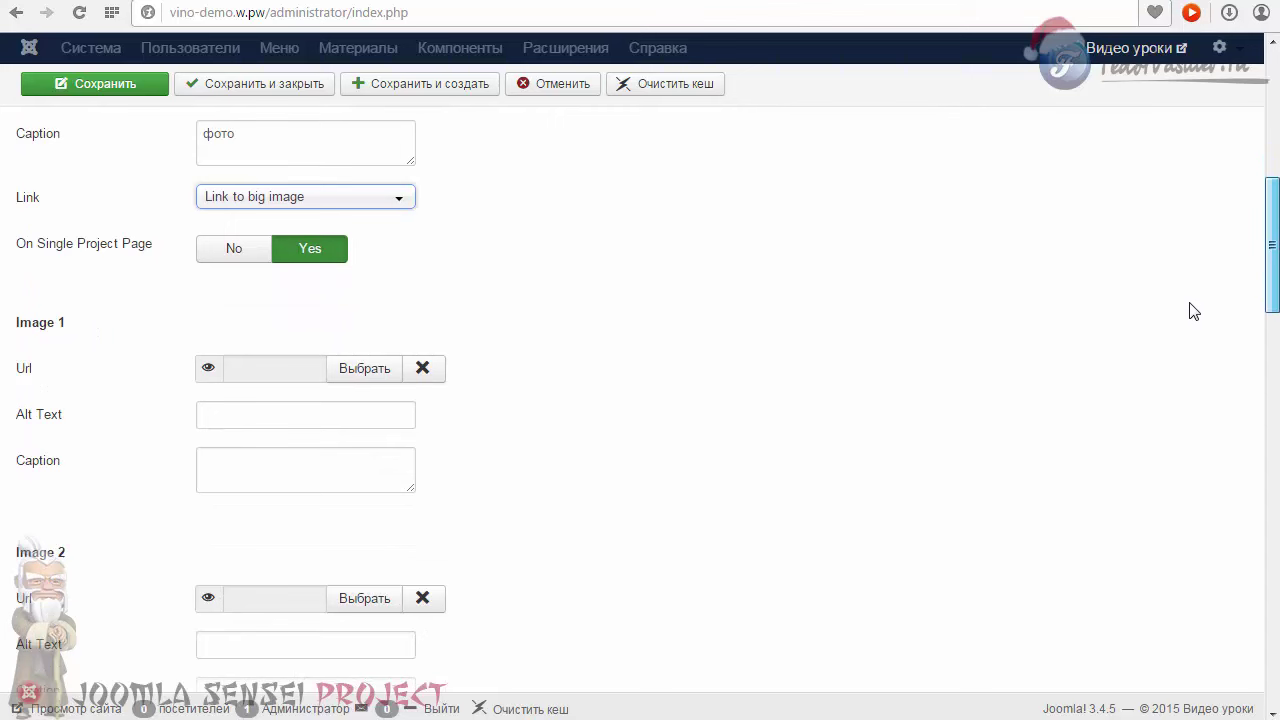
scroll(1193, 311, down, 9)
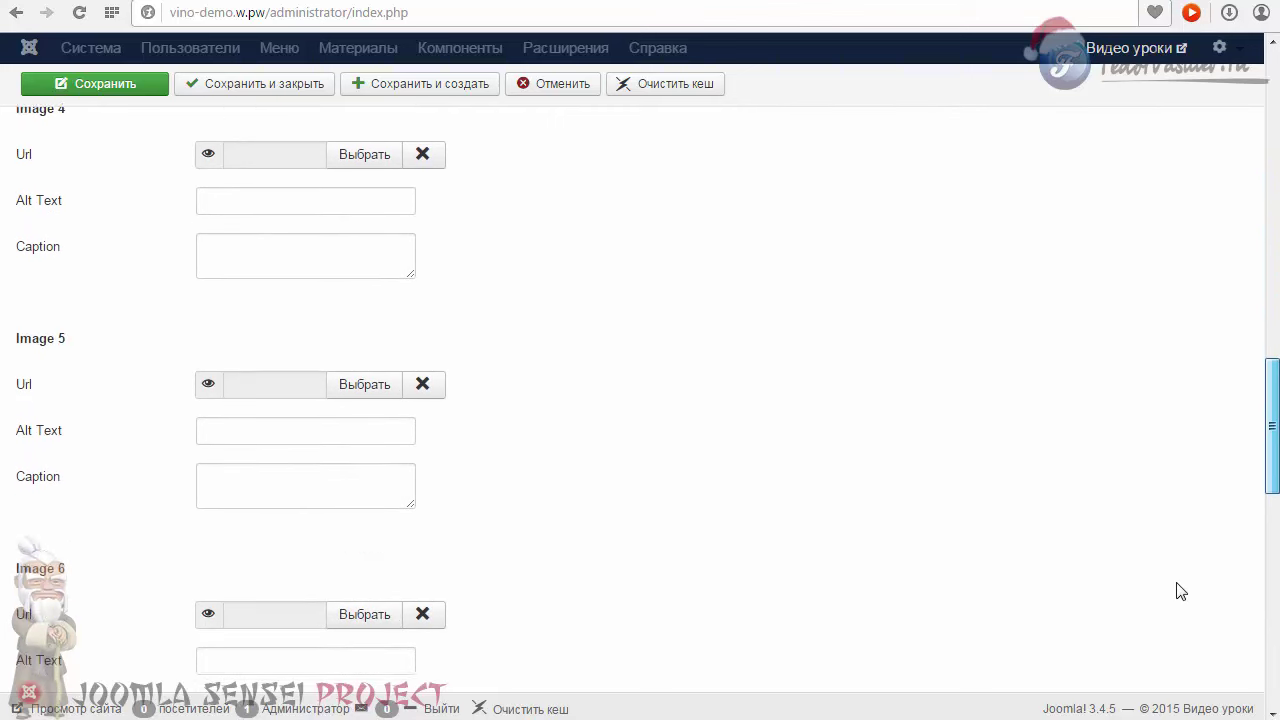
scroll(1180, 591, down, 9)
scroll(1172, 410, up, 17)
click(216, 500)
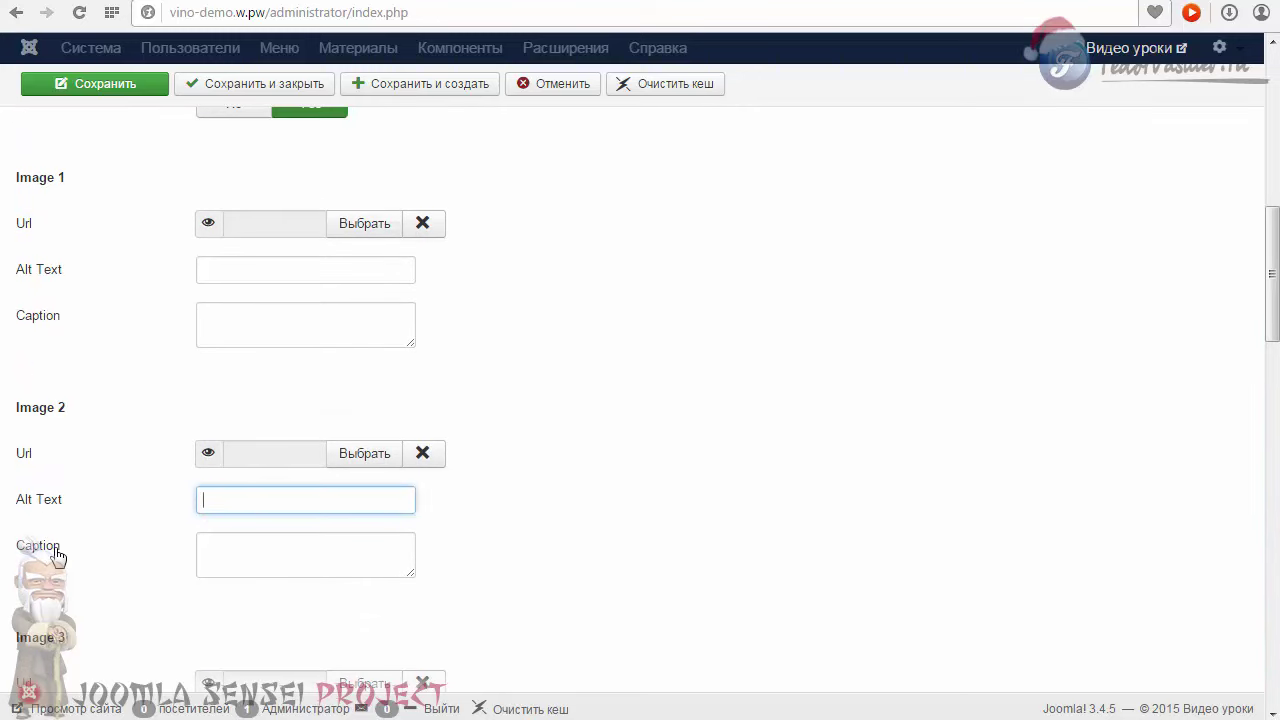
click(233, 546)
scroll(420, 480, up, 3)
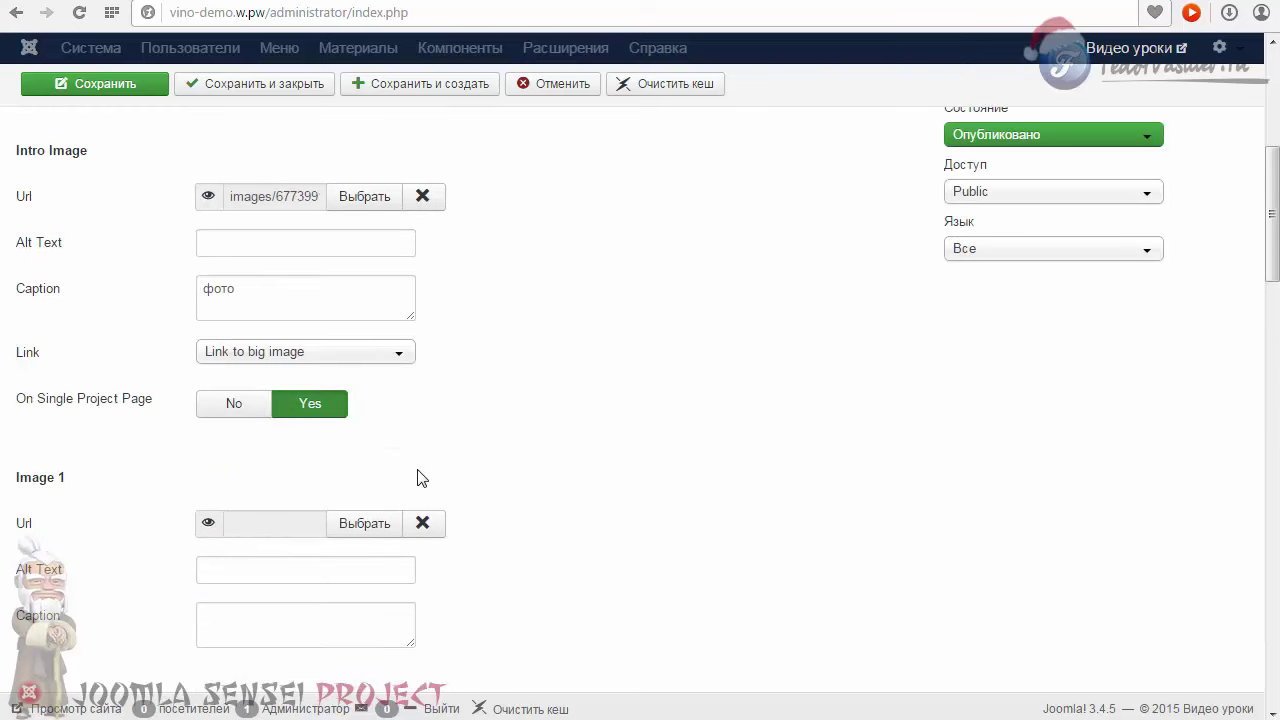
scroll(403, 329, up, 3)
scroll(403, 323, down, 3)
scroll(291, 366, down, 3)
scroll(483, 366, up, 8)
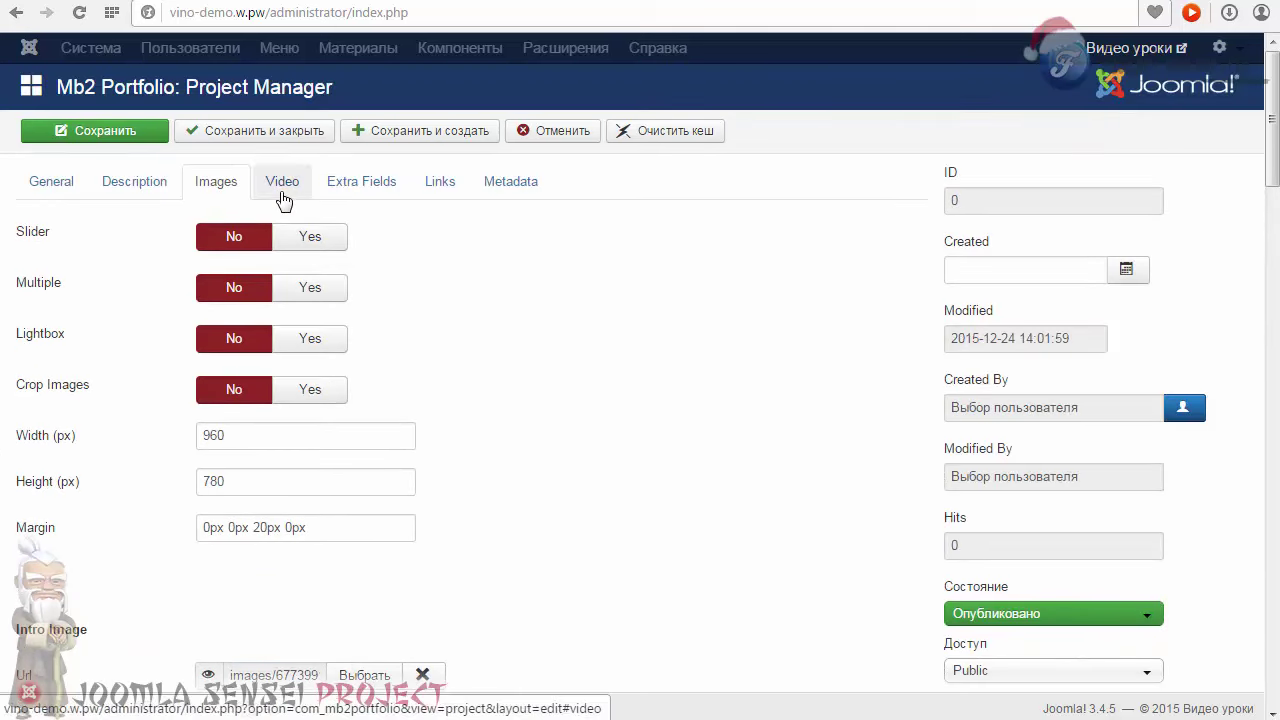
Step: Examine the project's Video id field and compare the video settings with the image settings
click(280, 186)
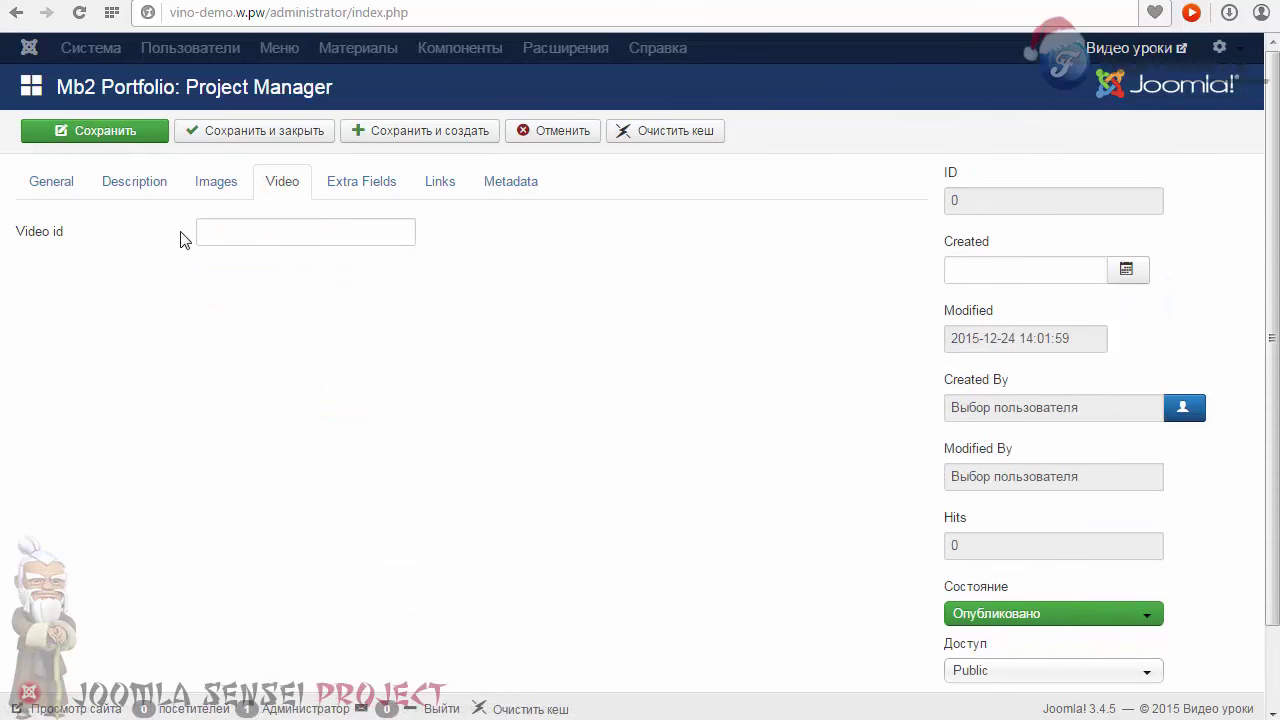
mouse_move(55, 243)
click(227, 195)
click(270, 183)
click(249, 232)
click(226, 185)
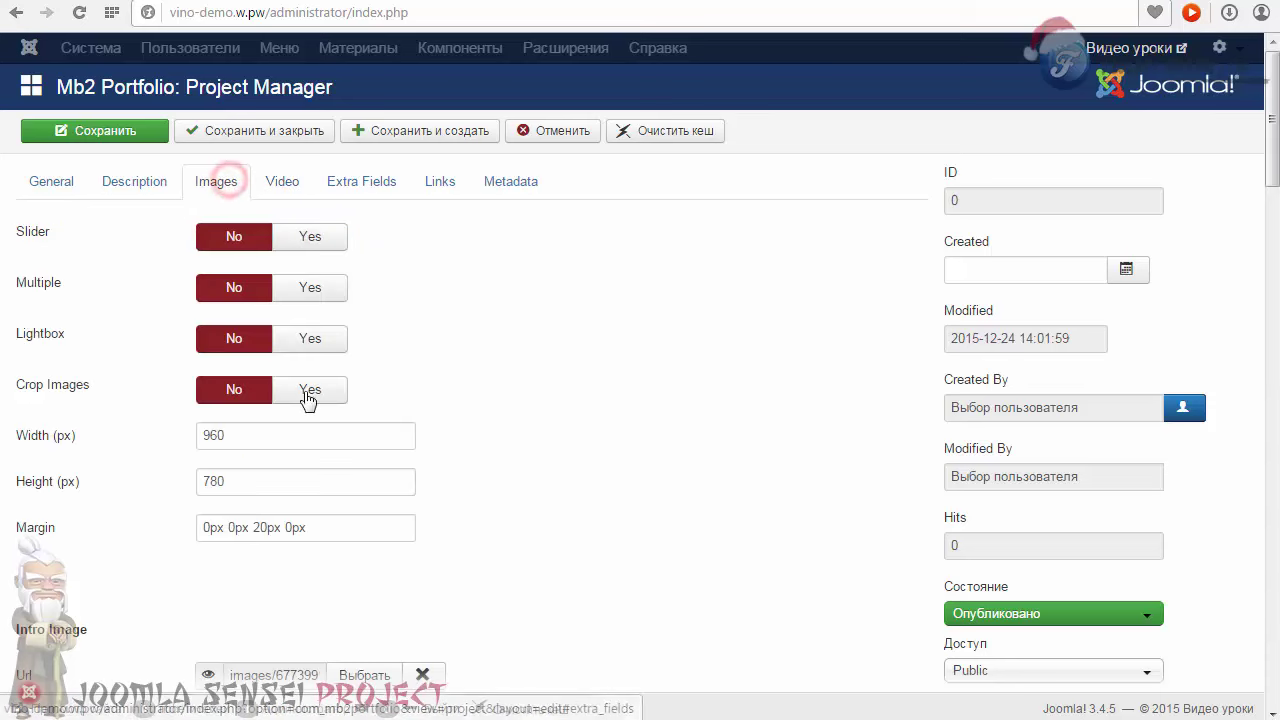
click(283, 184)
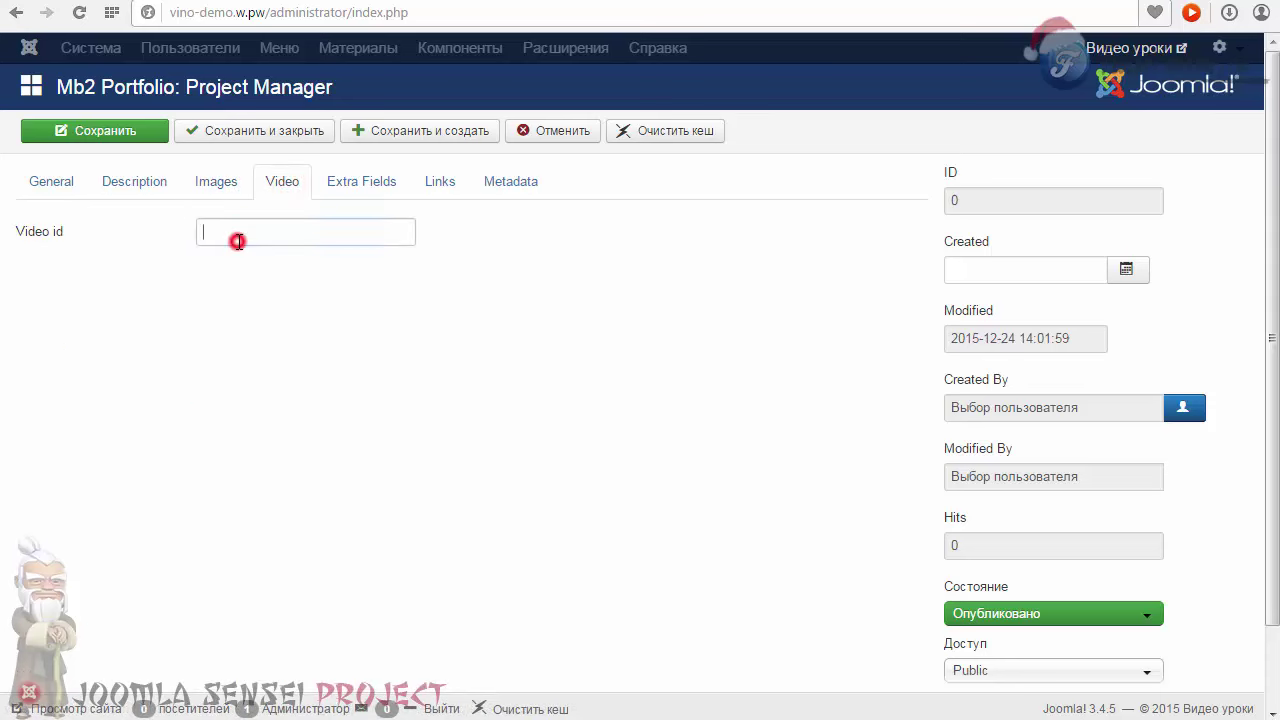
click(216, 182)
click(291, 183)
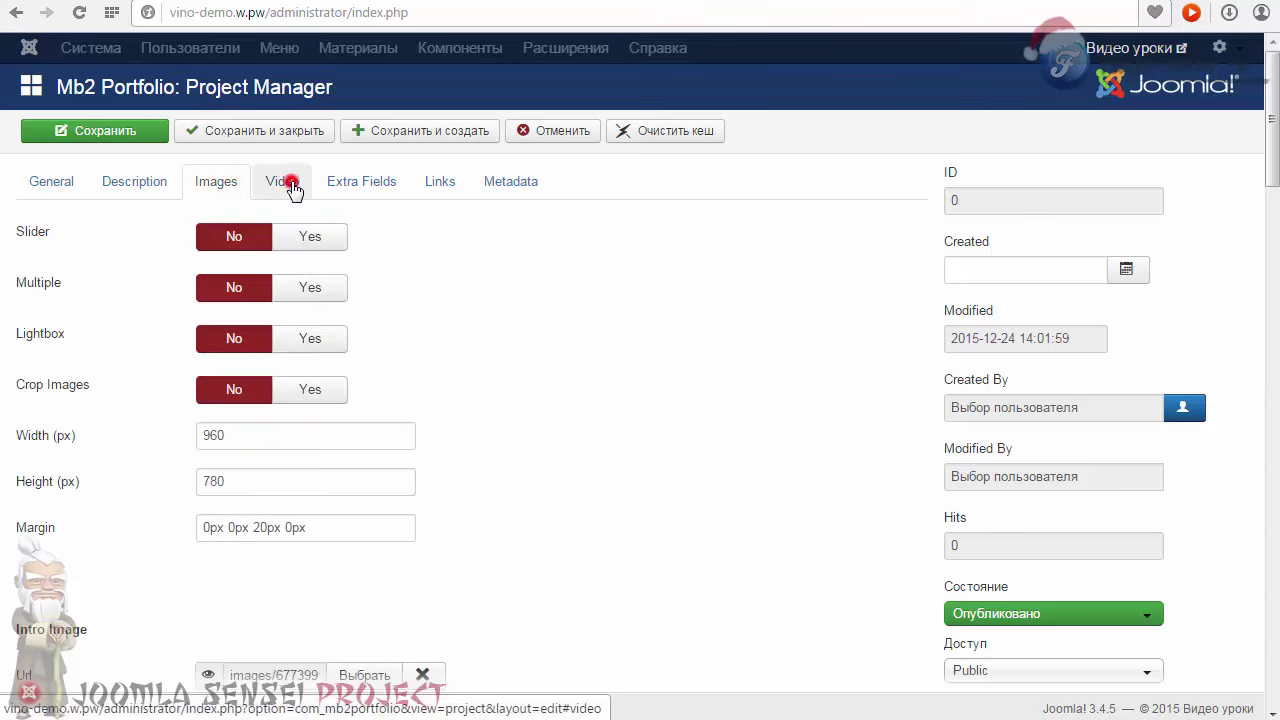
click(216, 190)
click(270, 190)
click(226, 190)
click(290, 190)
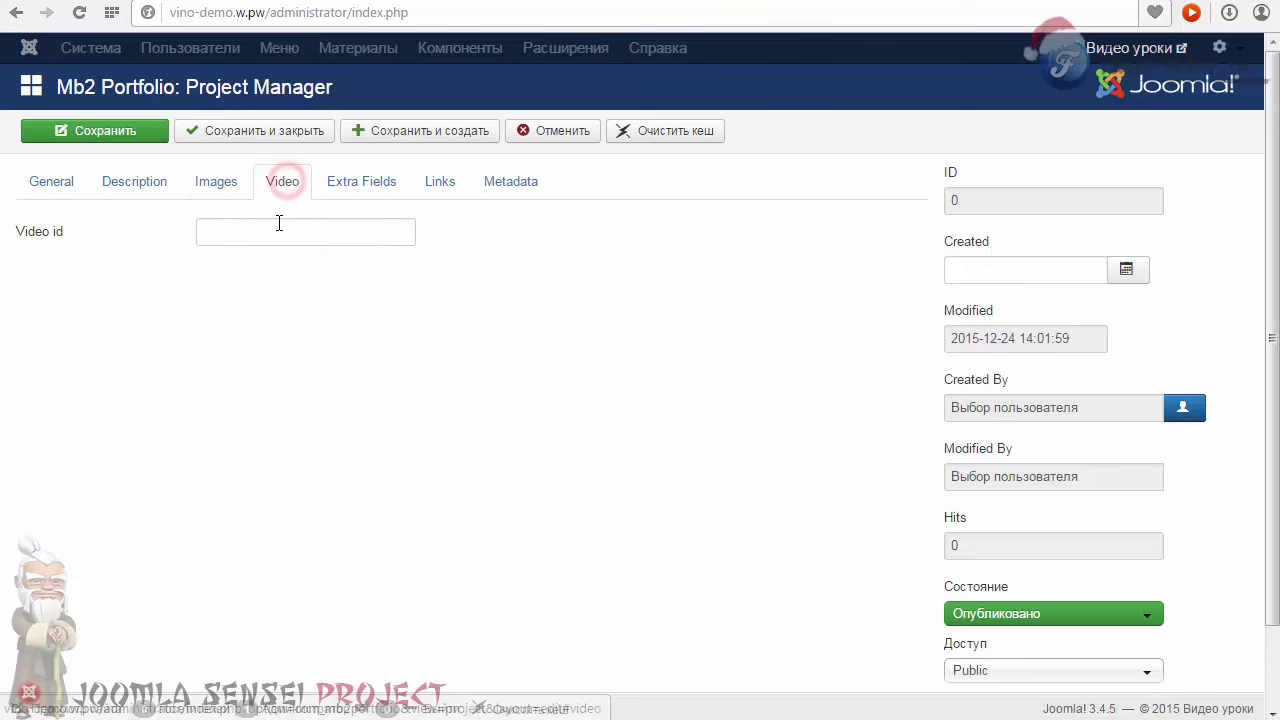
click(279, 223)
click(222, 190)
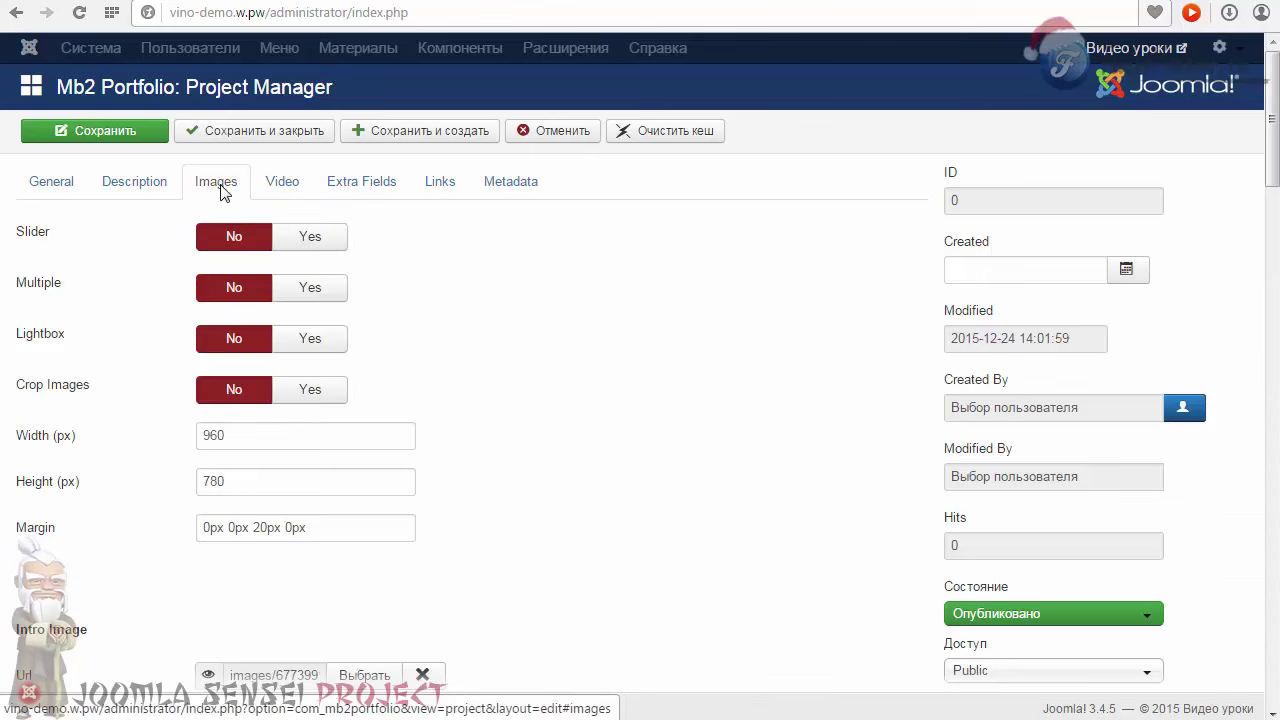
click(277, 184)
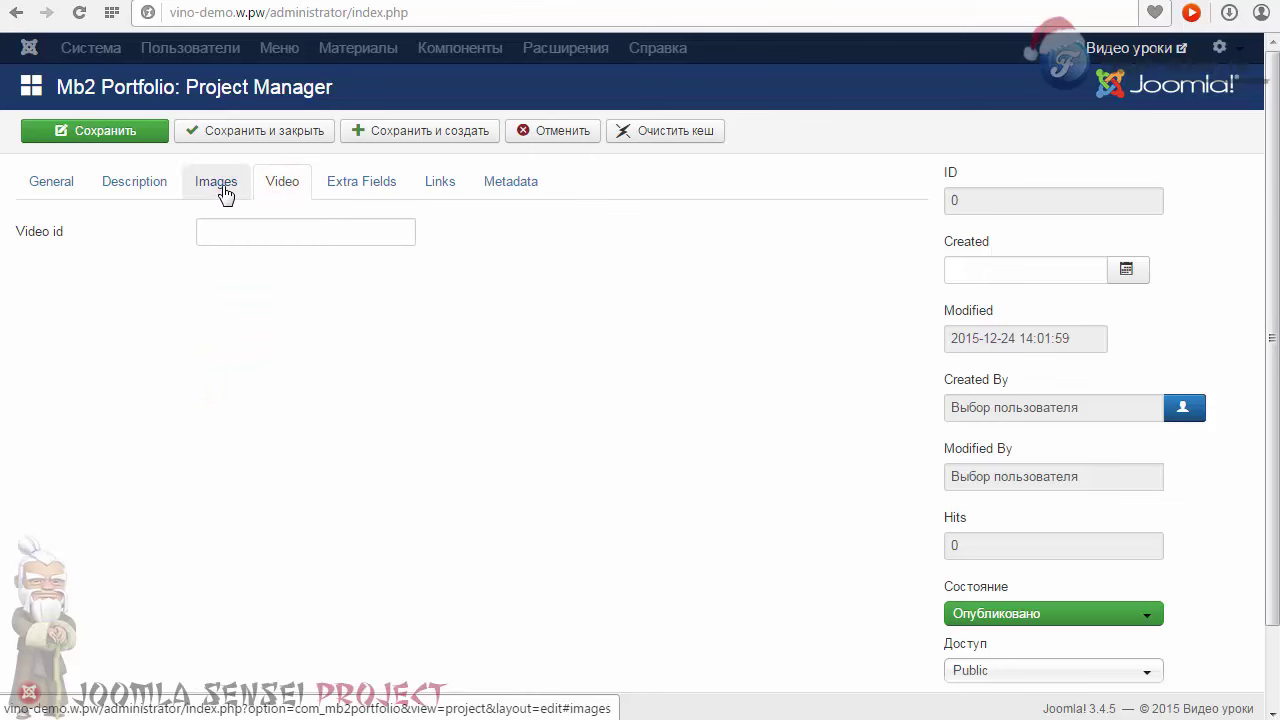
Step: Review the project's intro and full text again, including the insert options below the Full Text editor
click(155, 195)
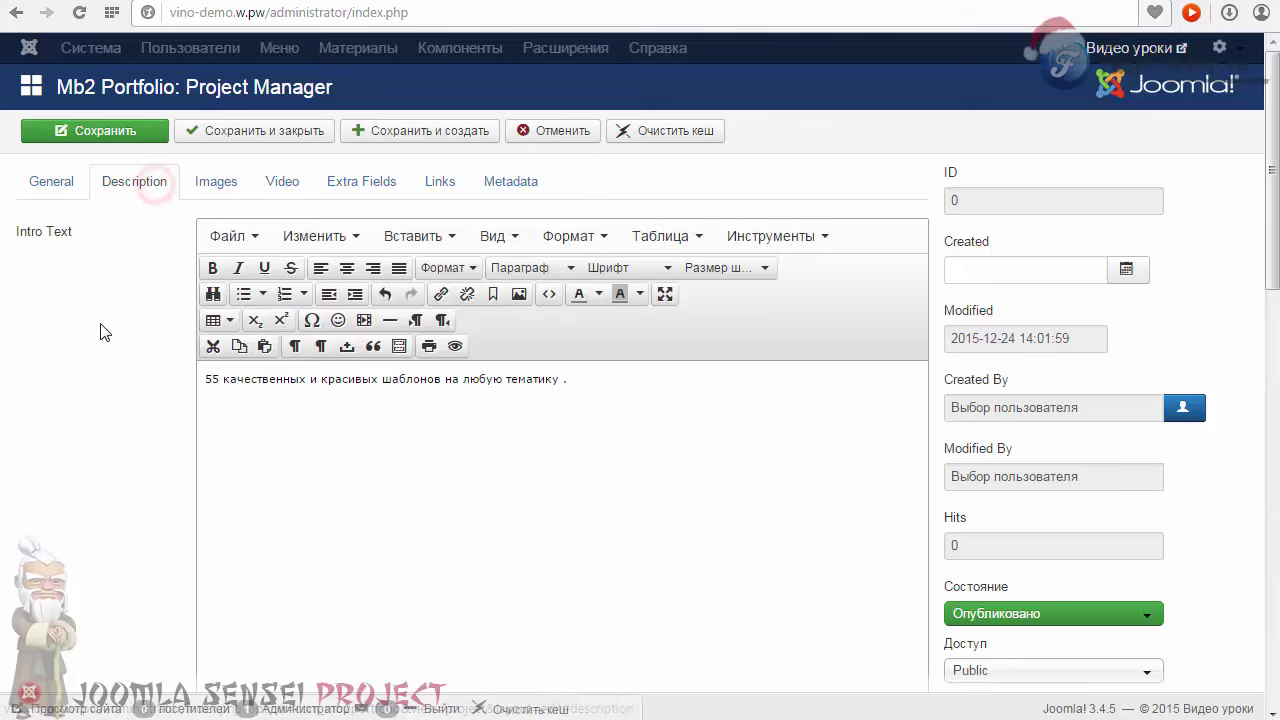
scroll(369, 371, down, 5)
scroll(12, 421, down, 3)
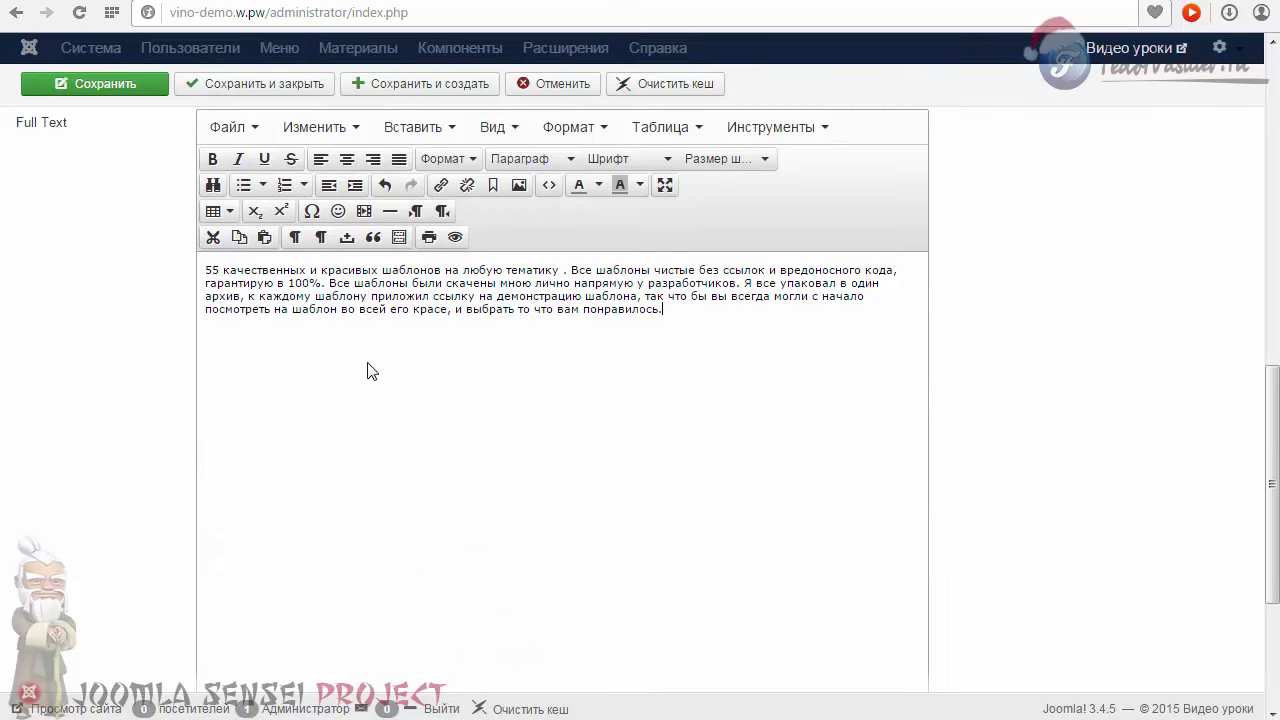
scroll(531, 380, down, 3)
scroll(531, 380, up, 1)
scroll(538, 383, down, 1)
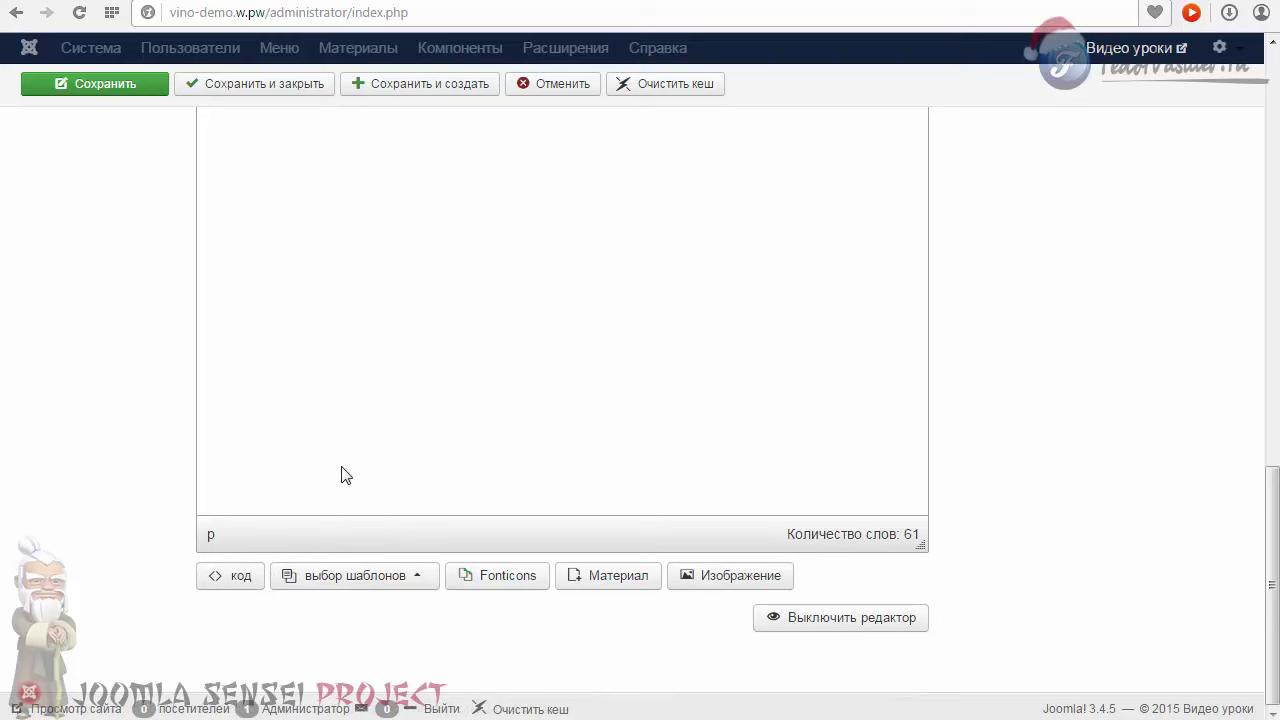
Step: Check the project's Video id field and look through the name and value slots of its extra fields
scroll(341, 475, up, 10)
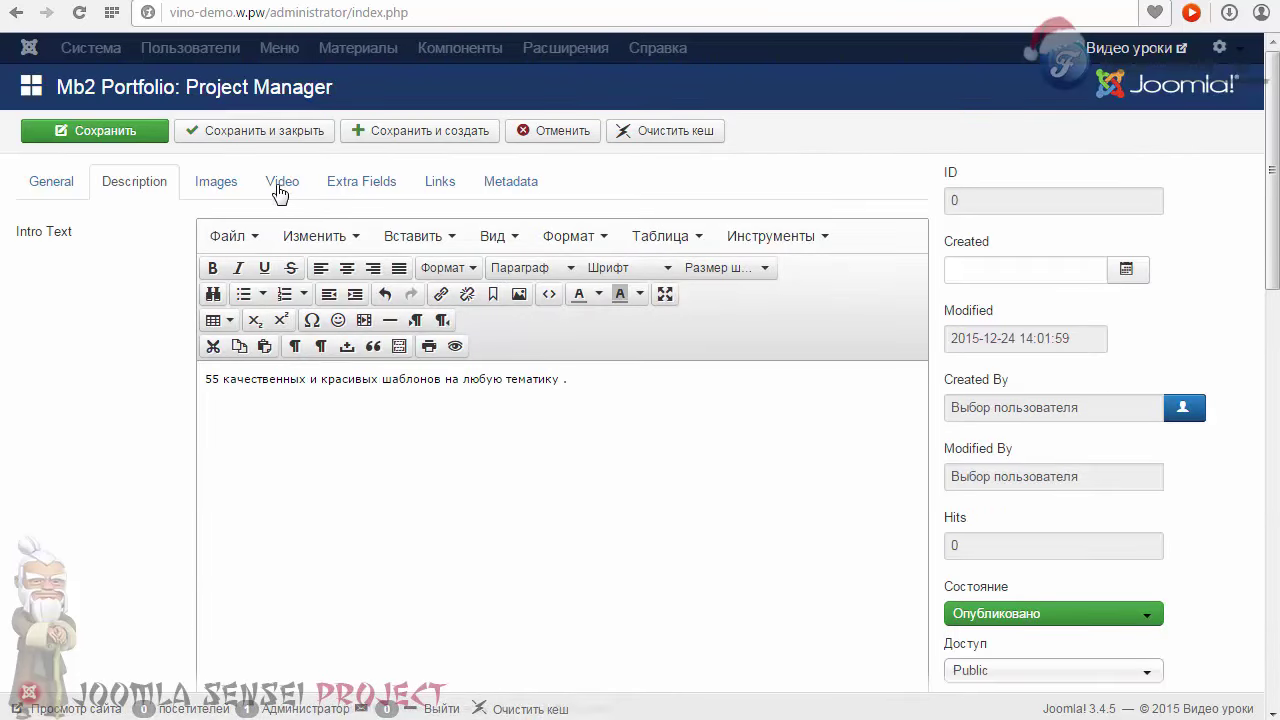
click(280, 184)
click(254, 229)
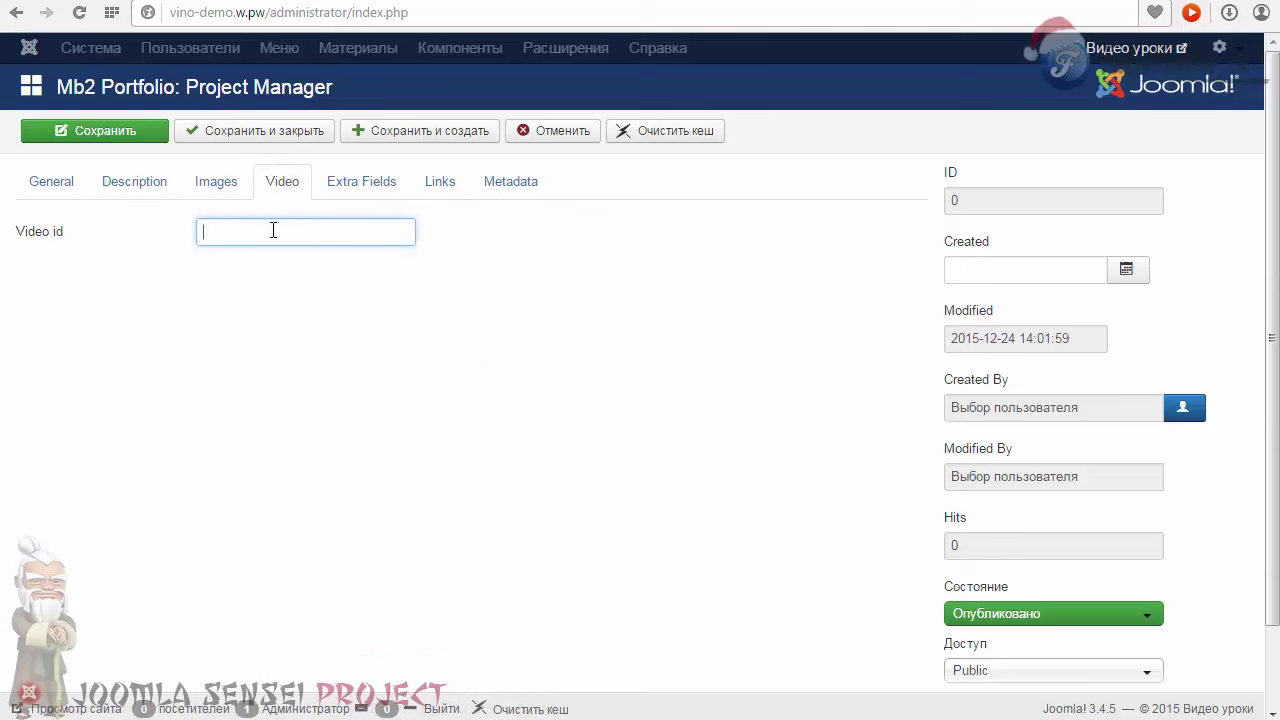
click(346, 190)
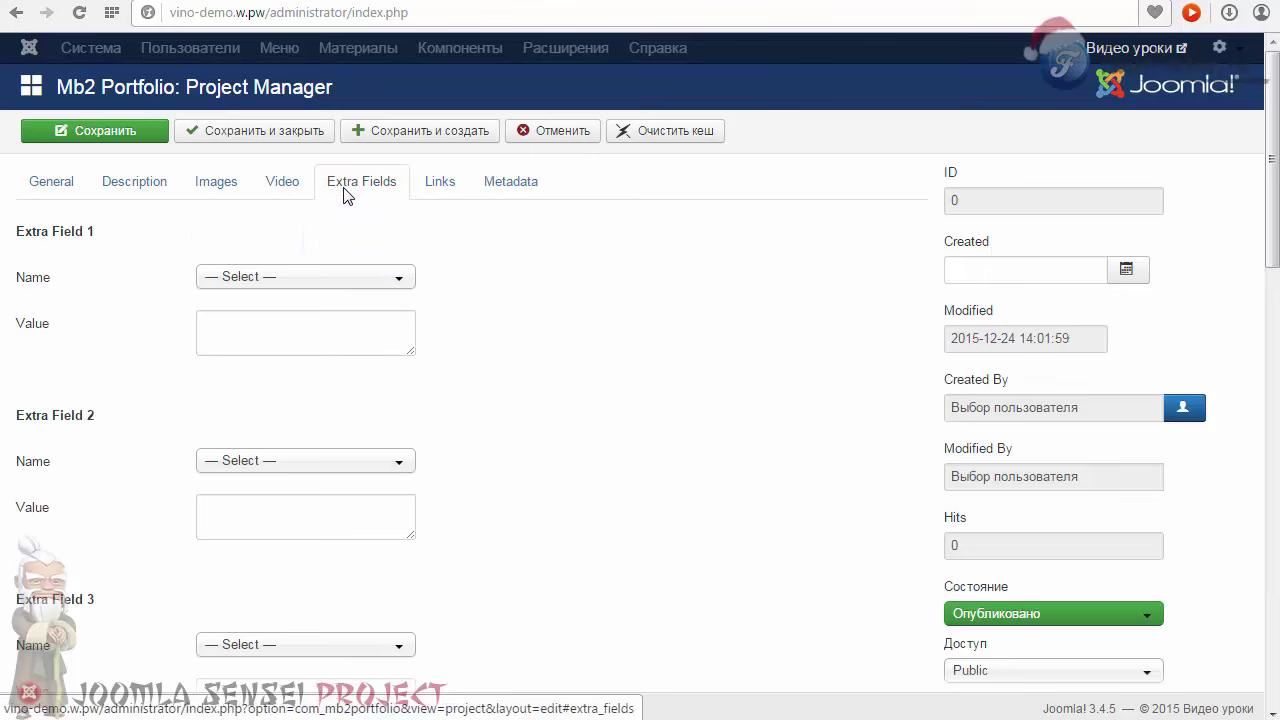
click(340, 283)
click(340, 286)
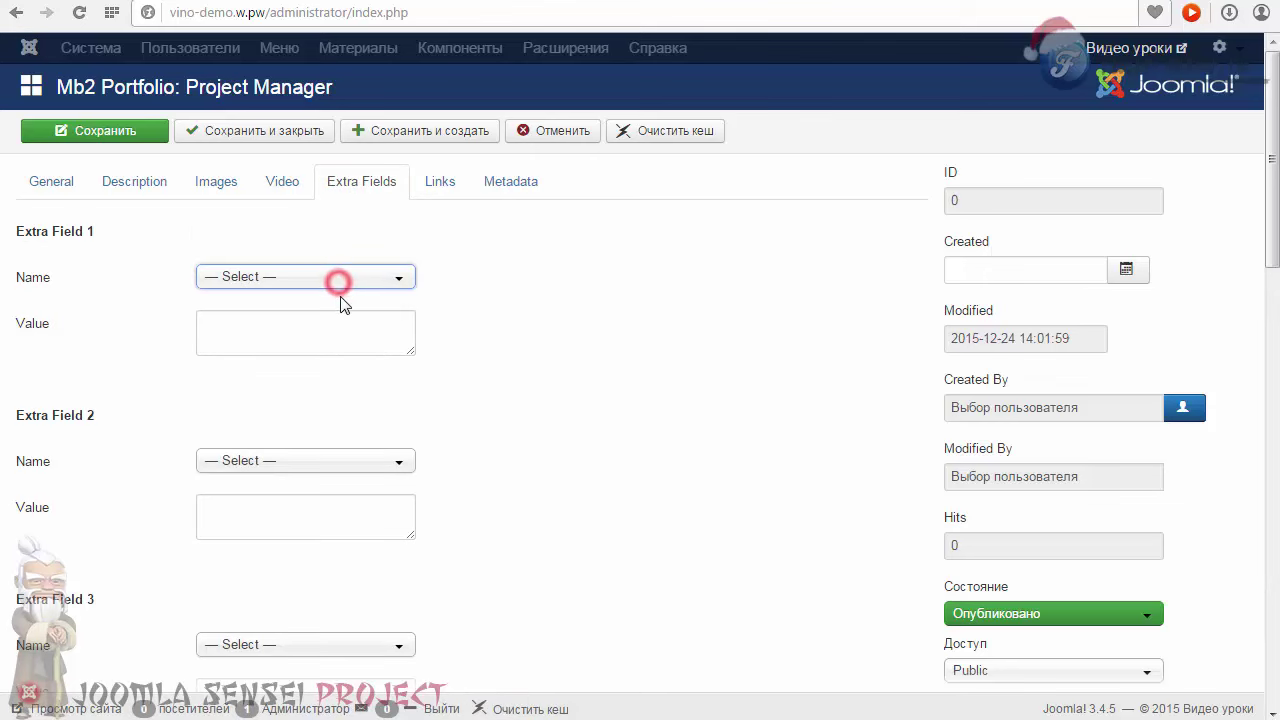
scroll(343, 300, down, 1)
scroll(345, 300, down, 6)
scroll(344, 298, down, 6)
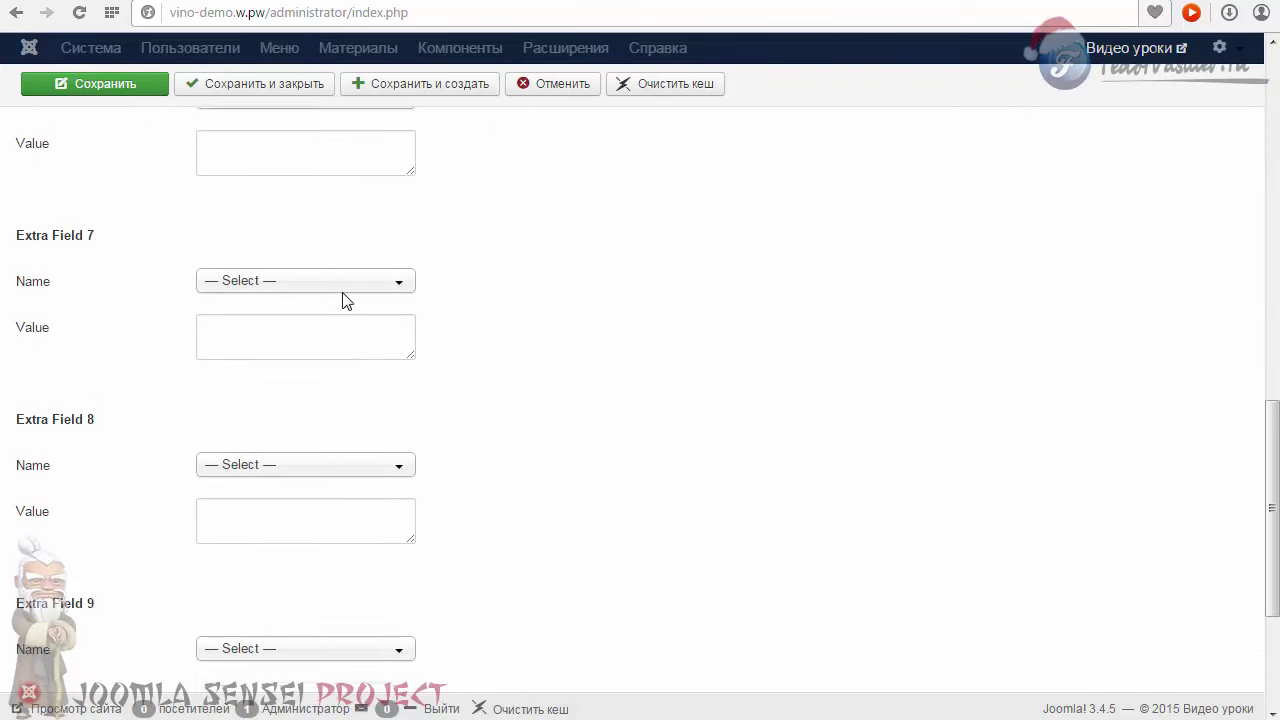
scroll(343, 297, up, 13)
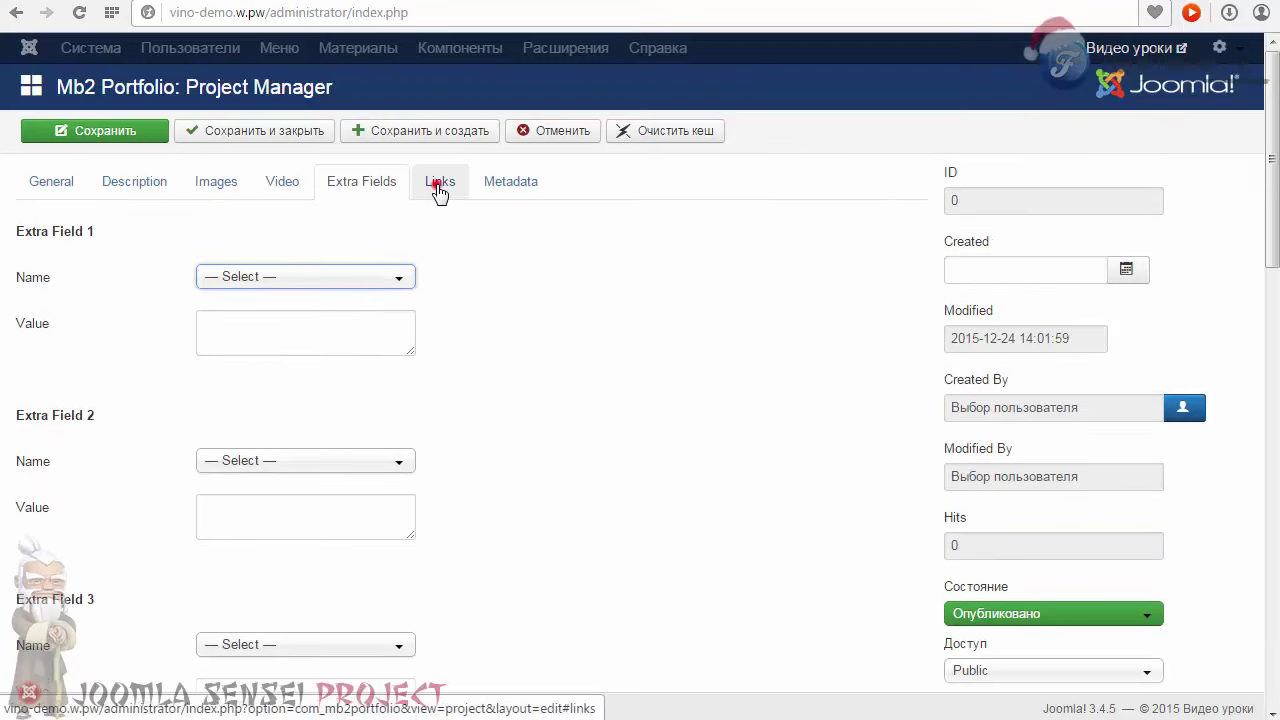
Step: Examine the project's link slots, including the Open Link choices and the available button styles of Link 1
click(438, 180)
scroll(426, 242, down, 10)
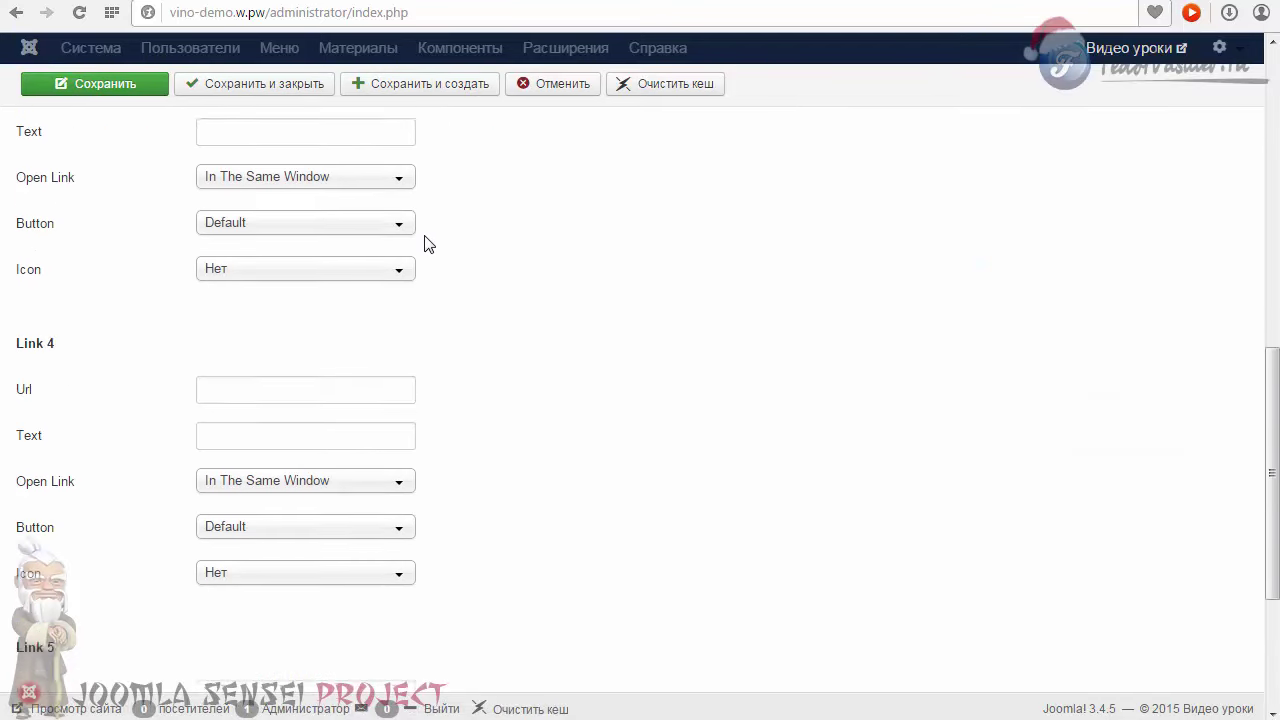
scroll(539, 268, up, 10)
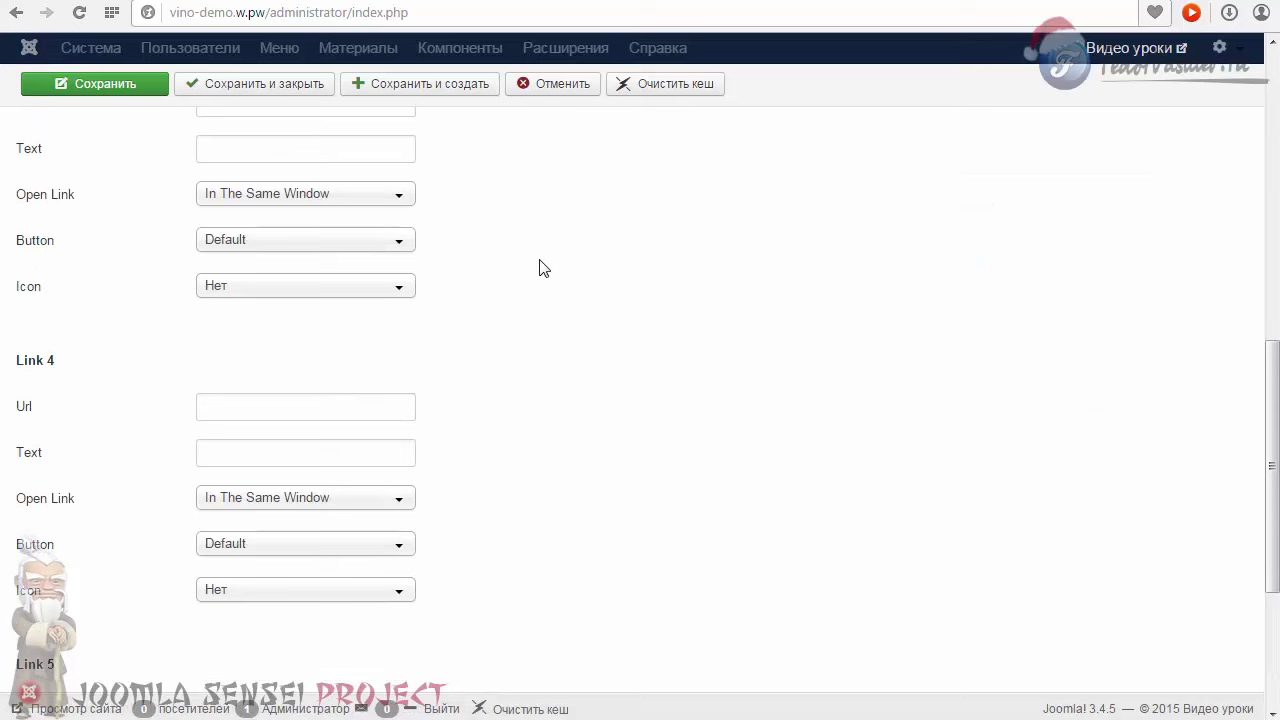
click(256, 369)
click(256, 369)
click(244, 416)
click(244, 415)
double_click(52, 416)
click(108, 420)
click(240, 414)
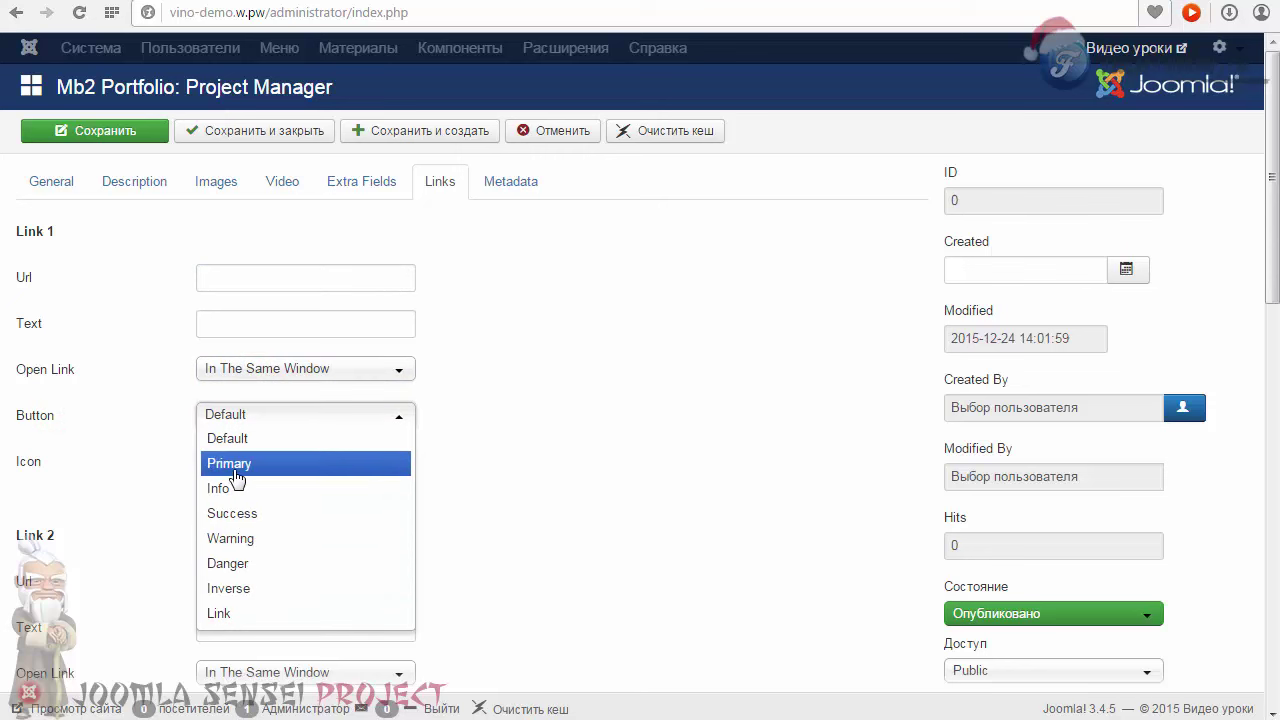
click(109, 371)
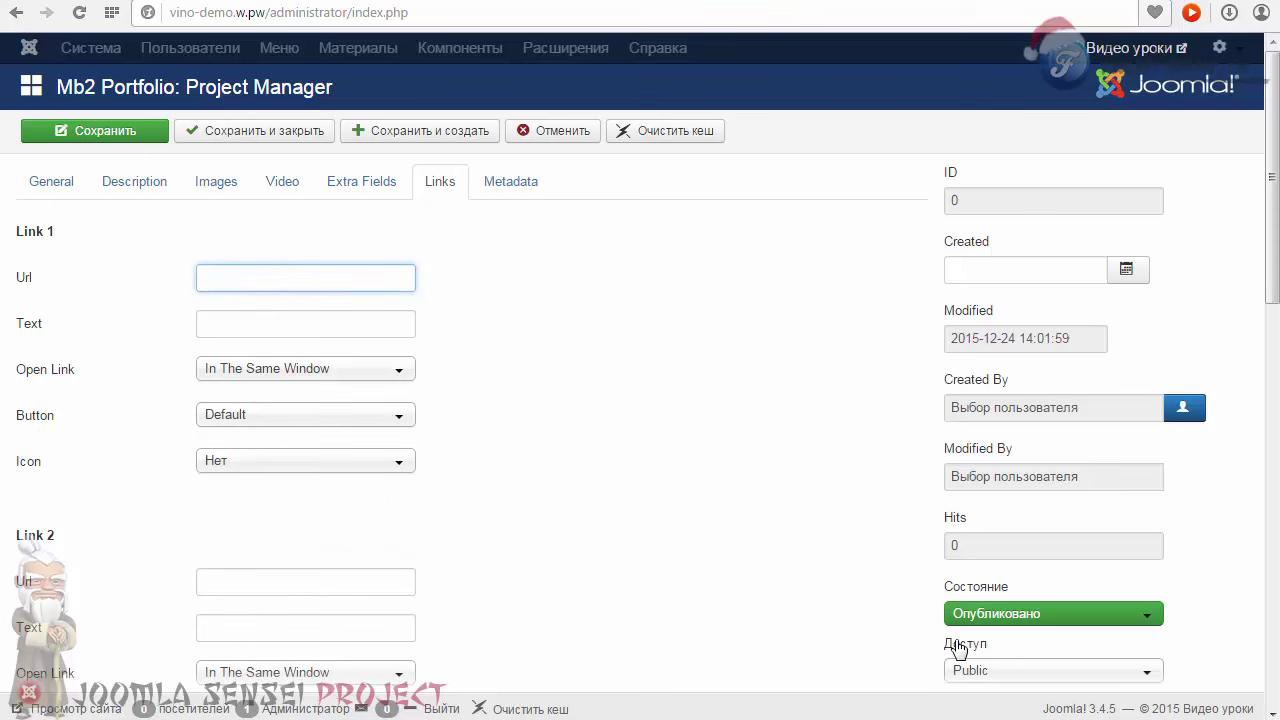
Step: Paste the joomla-templates page address as the URL of Link 1 and set its text to "кнопка"
right_click(218, 276)
click(269, 394)
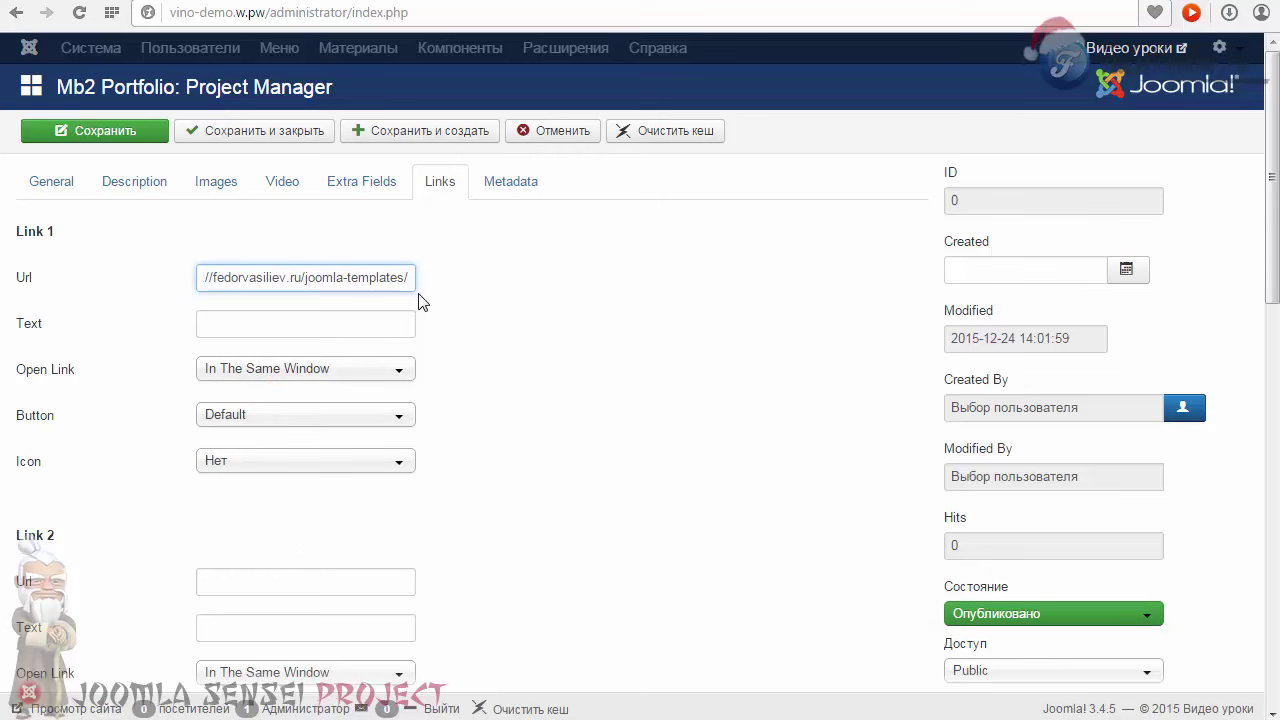
click(255, 321)
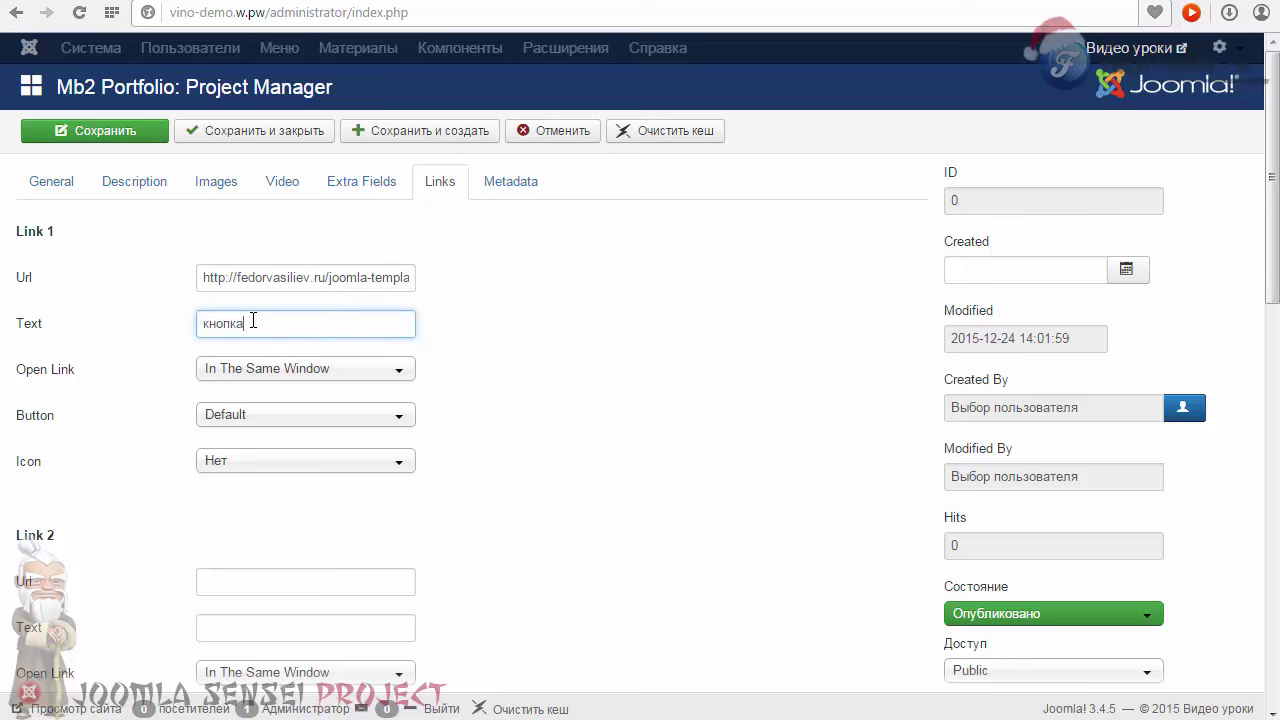
click(514, 362)
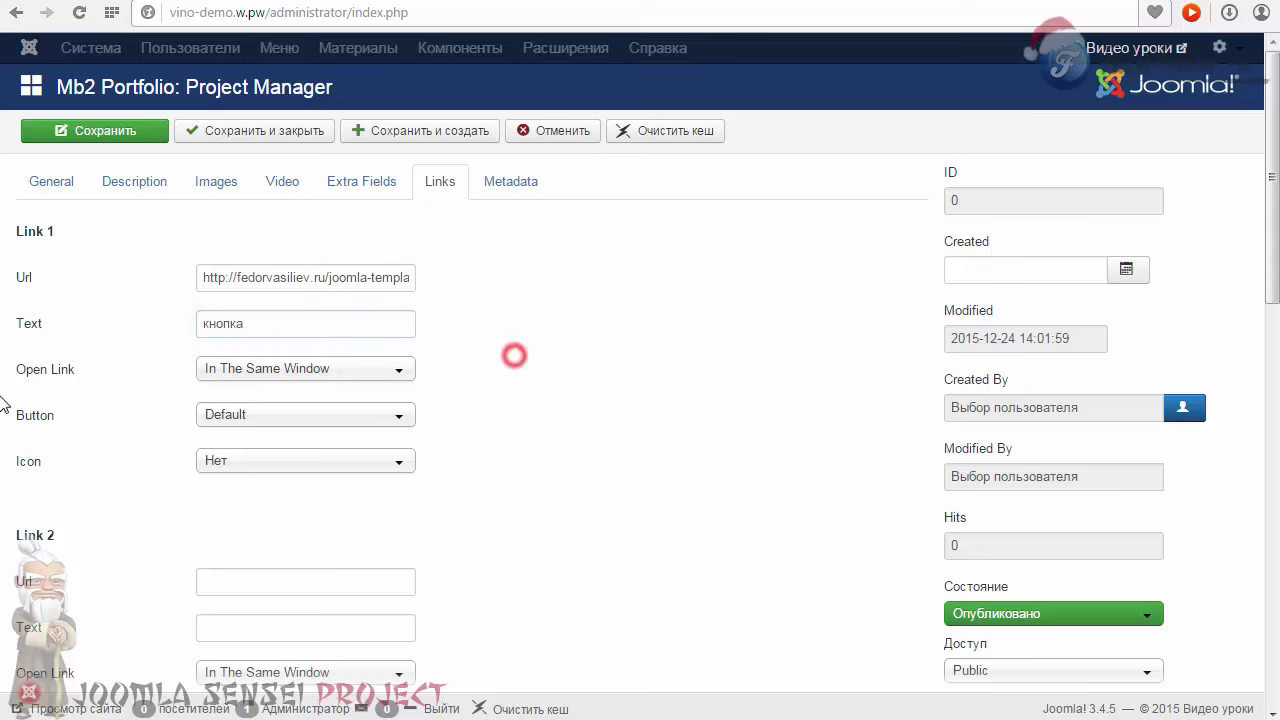
Step: Set Link 1 to open In a New Window and give it the Info button style
click(200, 370)
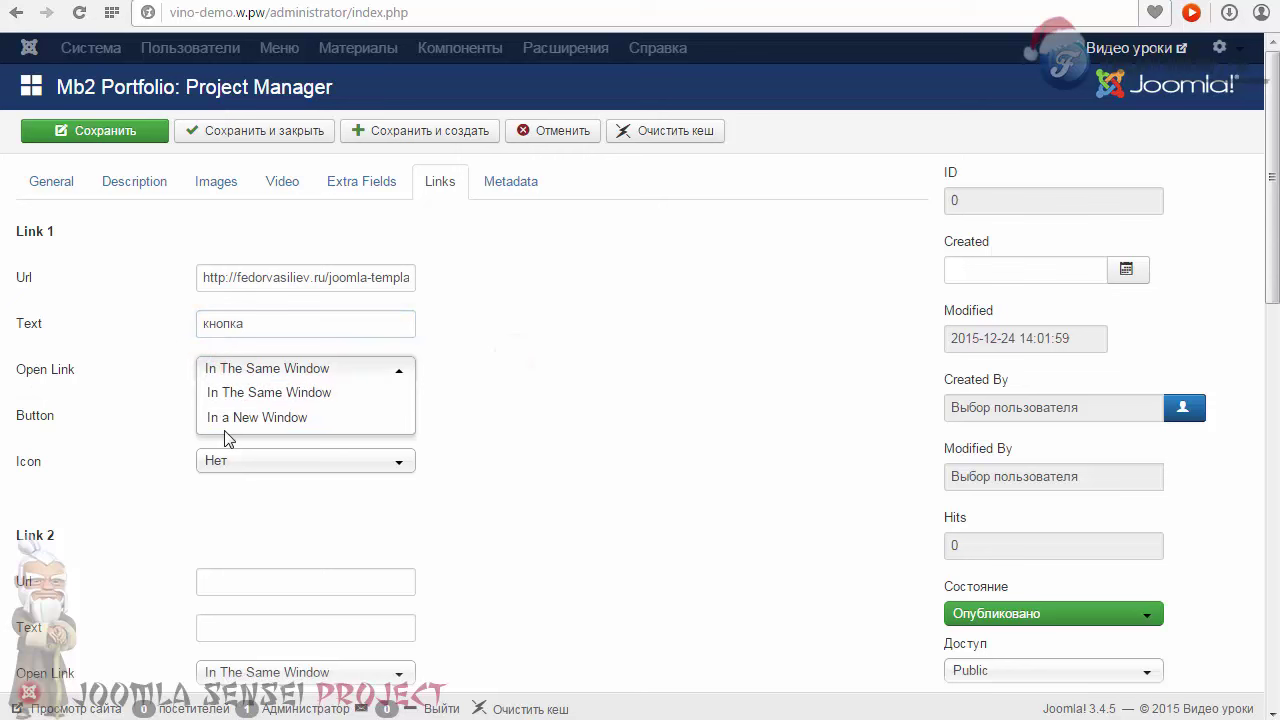
click(275, 417)
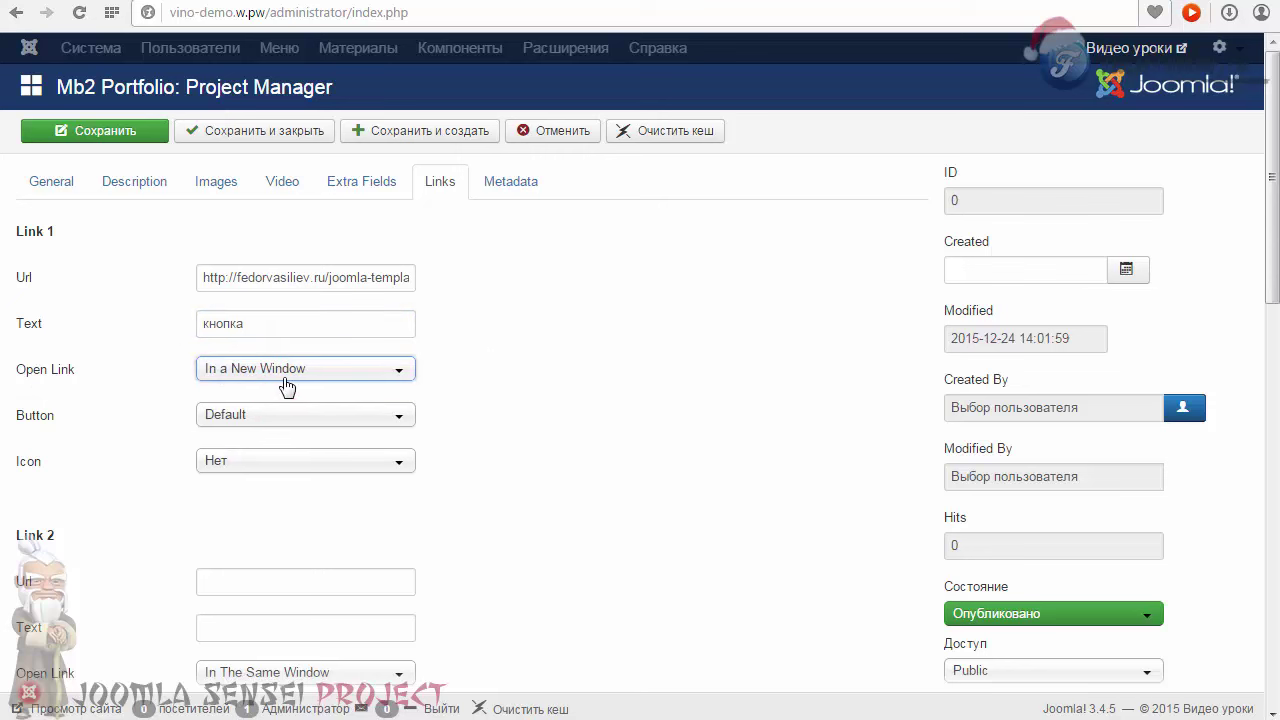
click(210, 416)
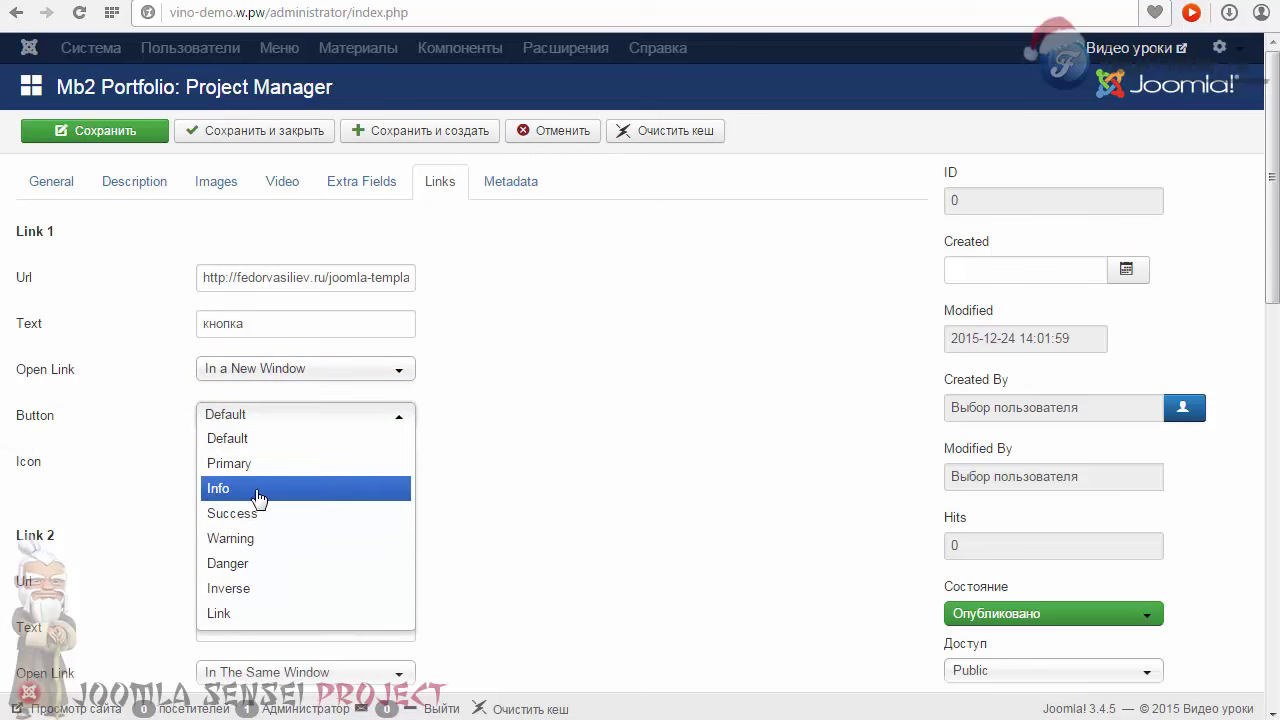
click(215, 490)
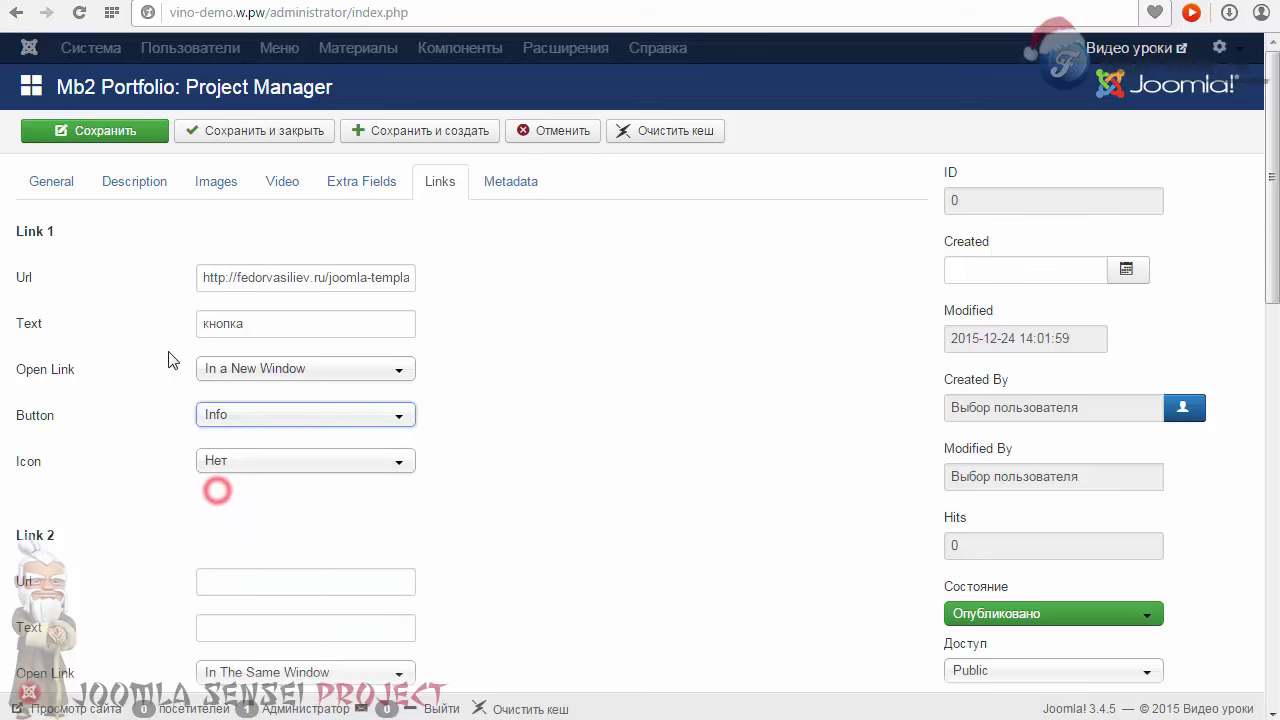
click(211, 418)
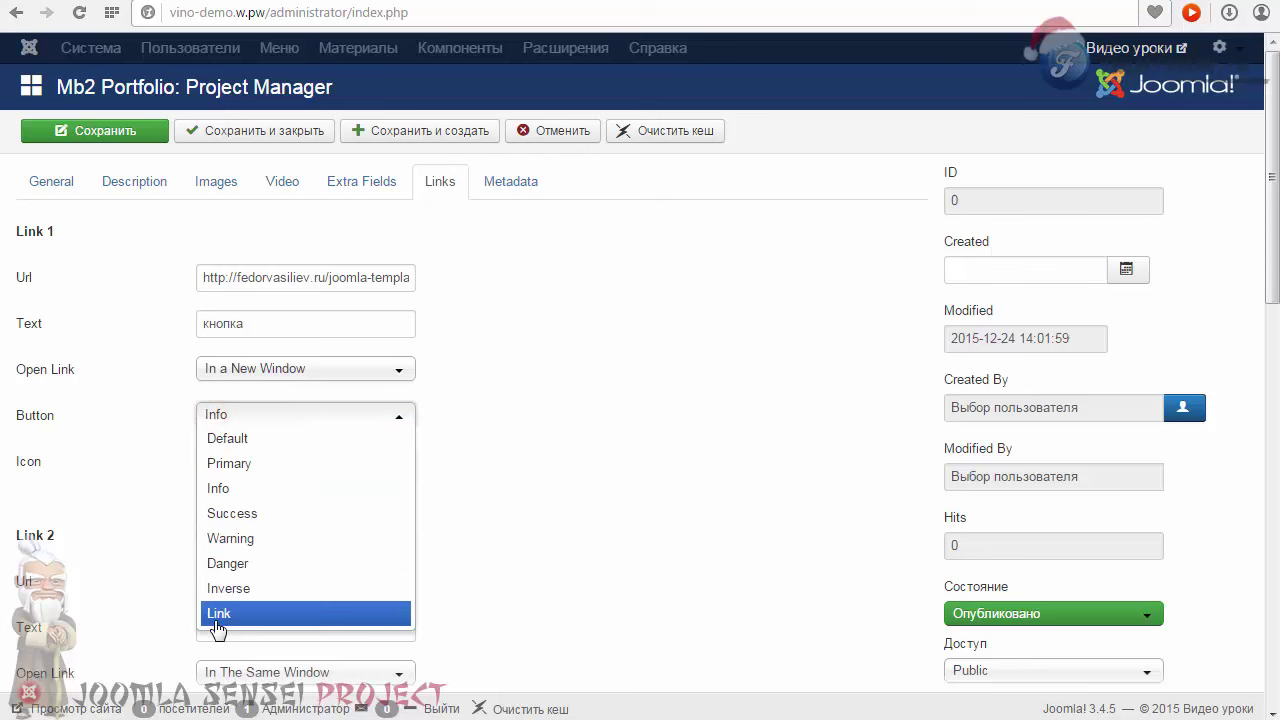
click(230, 488)
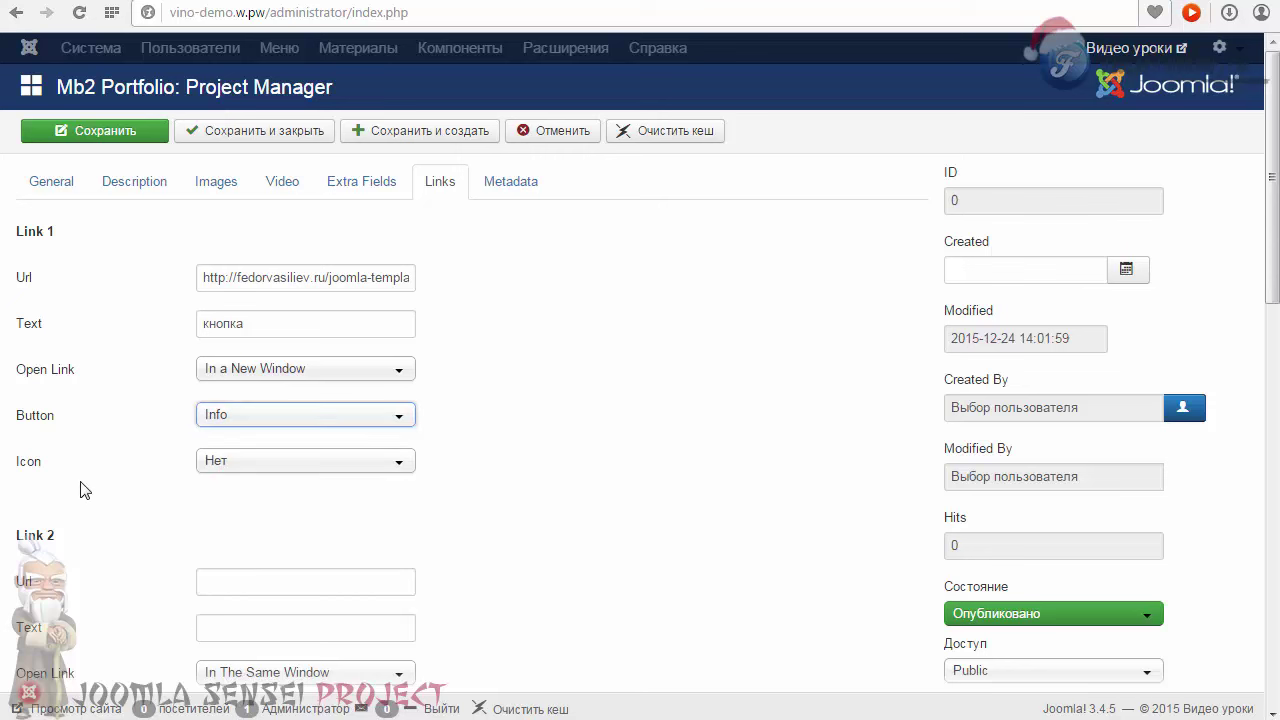
Step: Choose envelope-o as the icon for Link 1
click(262, 462)
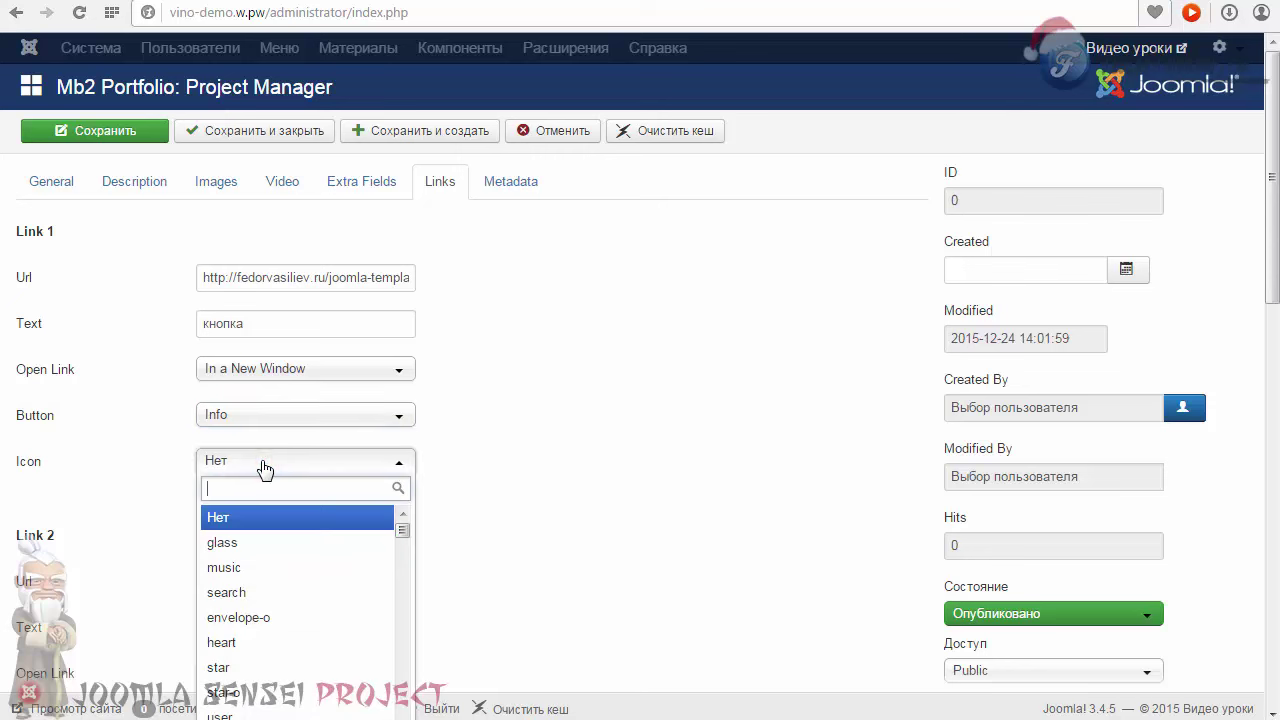
click(260, 460)
click(399, 465)
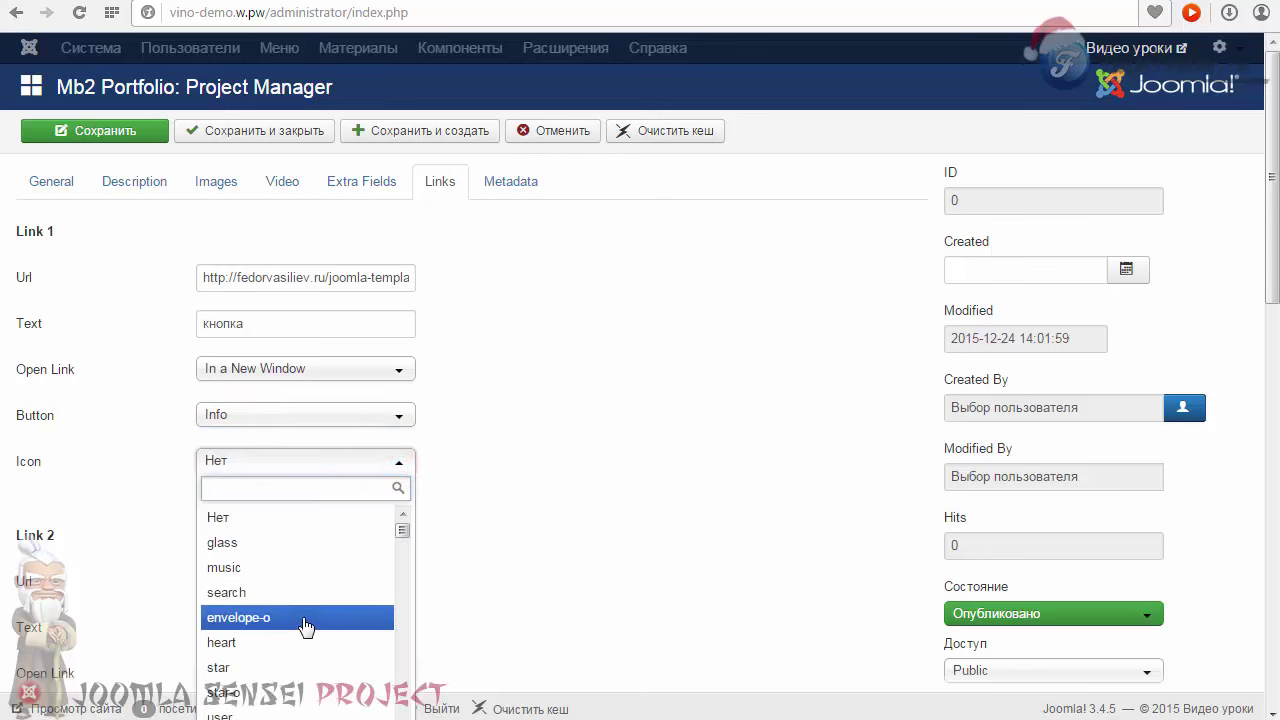
click(303, 617)
click(245, 465)
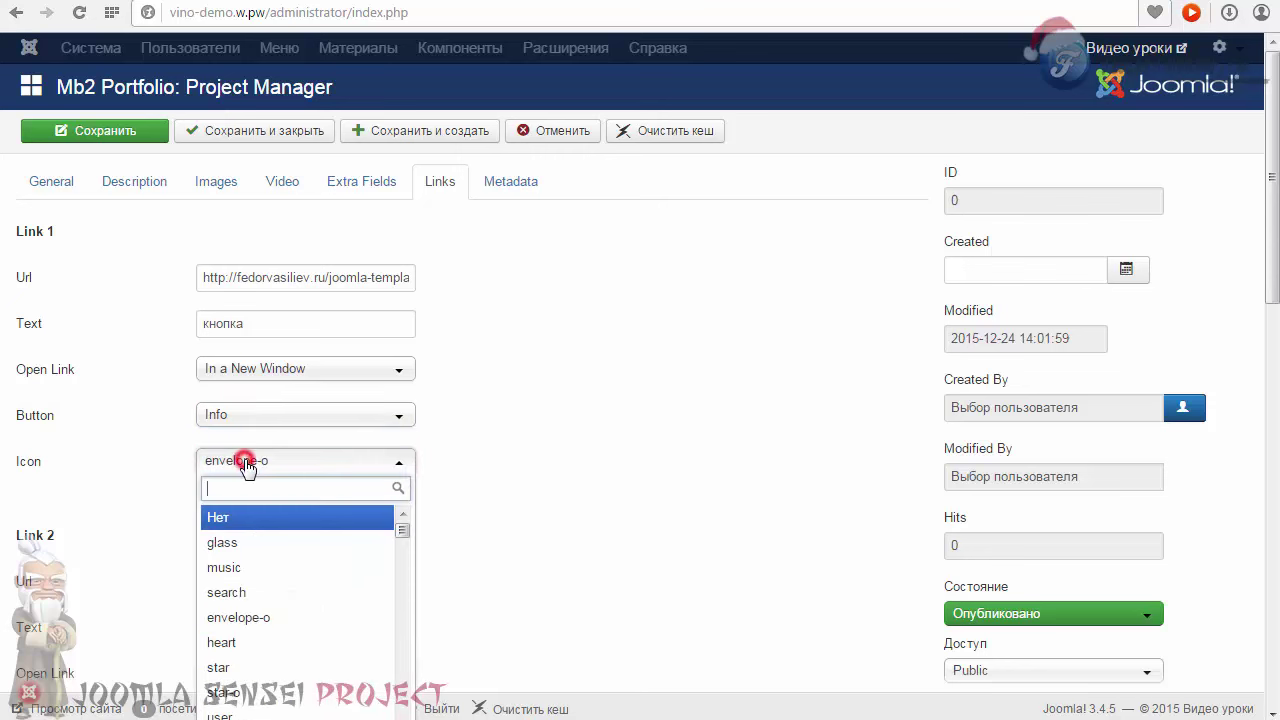
click(243, 617)
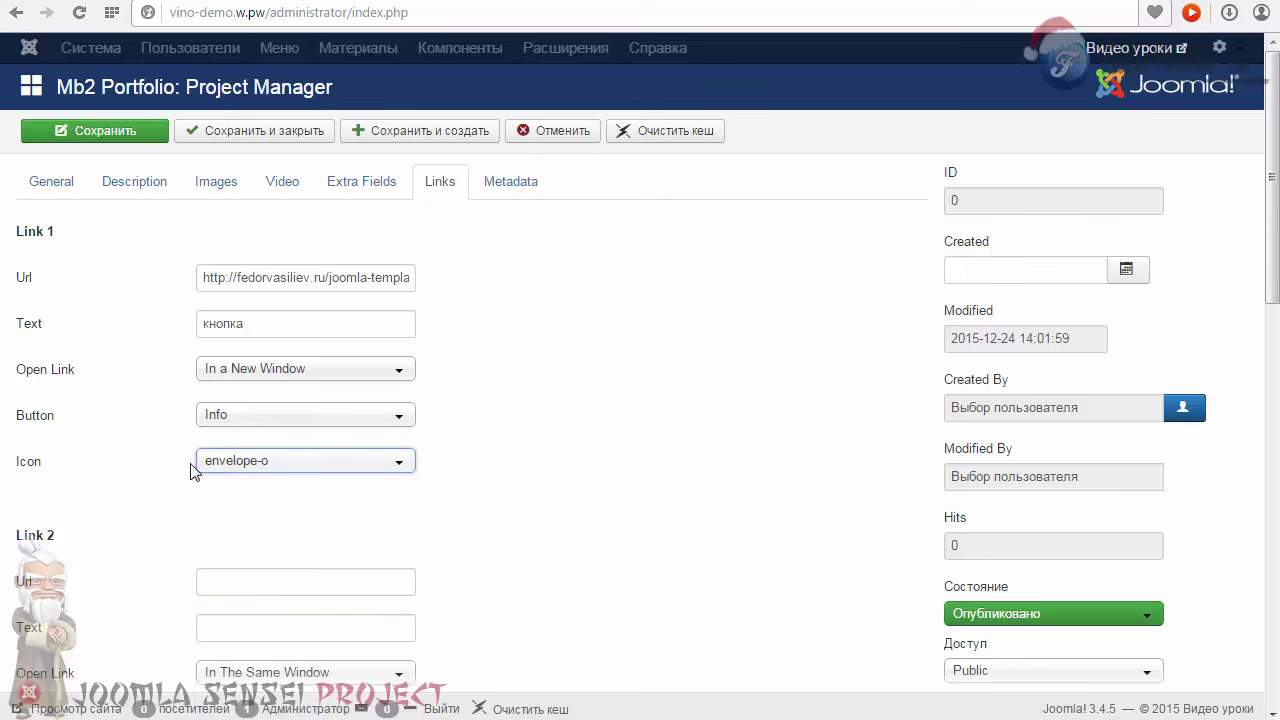
Step: Examine the project's Keywords and Description meta tag fields in the metadata settings, enlarging the Description box
drag(1268, 258, 1268, 210)
click(507, 182)
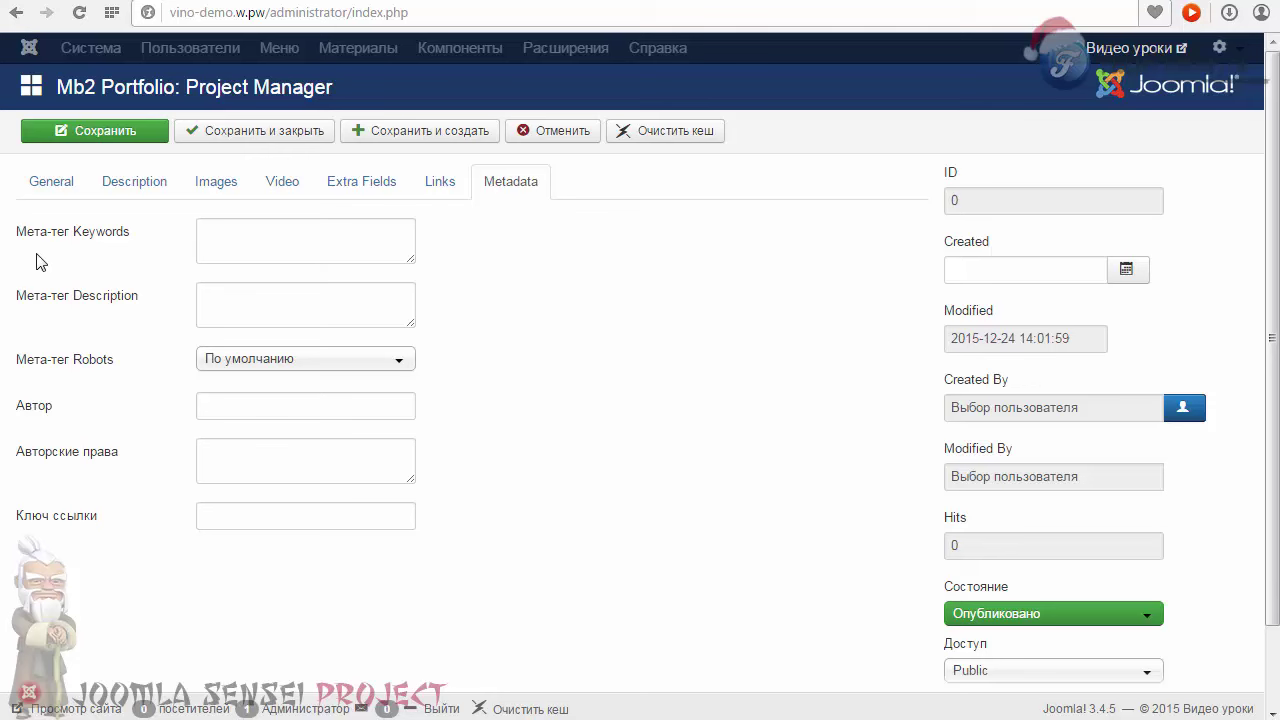
drag(130, 233, 52, 233)
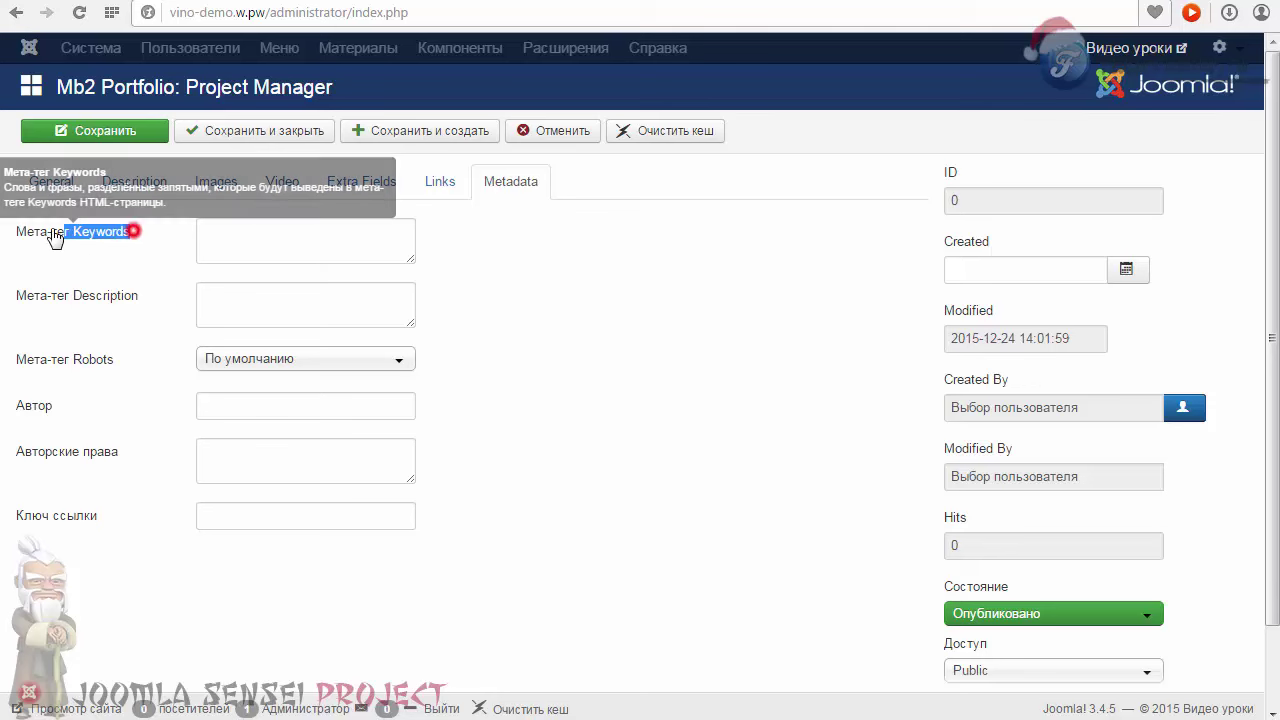
click(233, 240)
drag(139, 298, 74, 298)
click(250, 298)
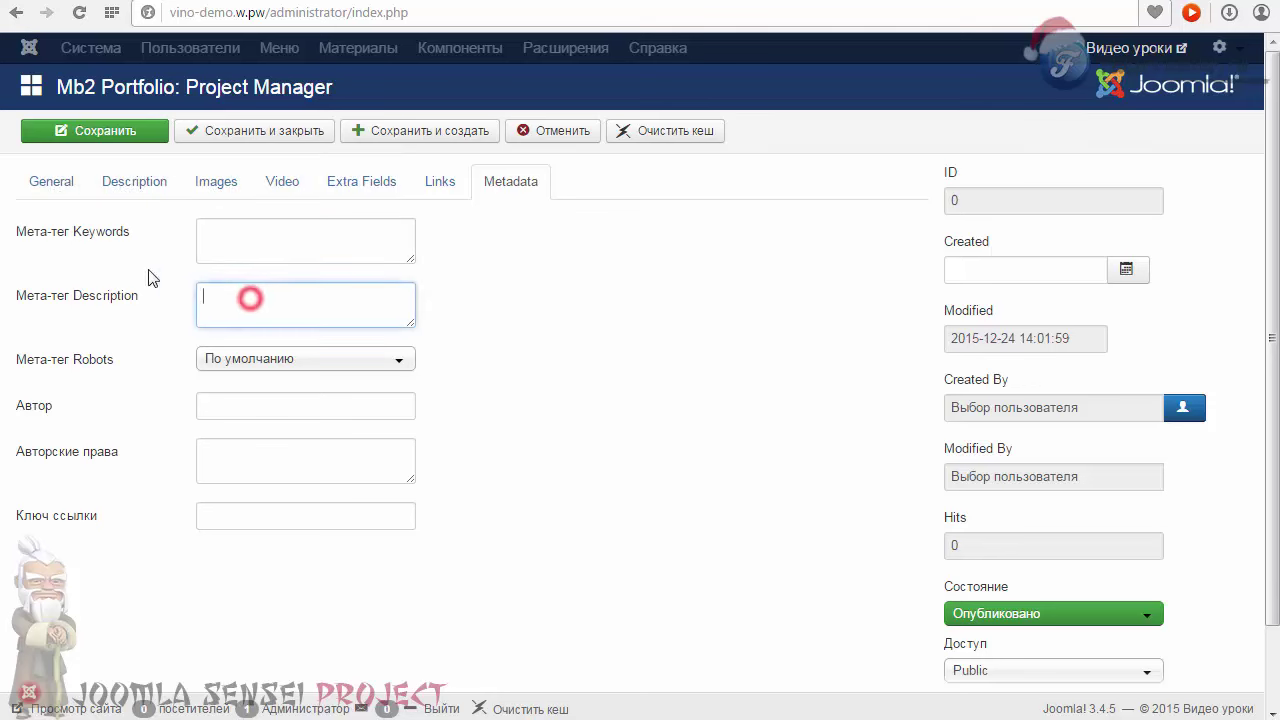
drag(128, 233, 70, 240)
click(90, 238)
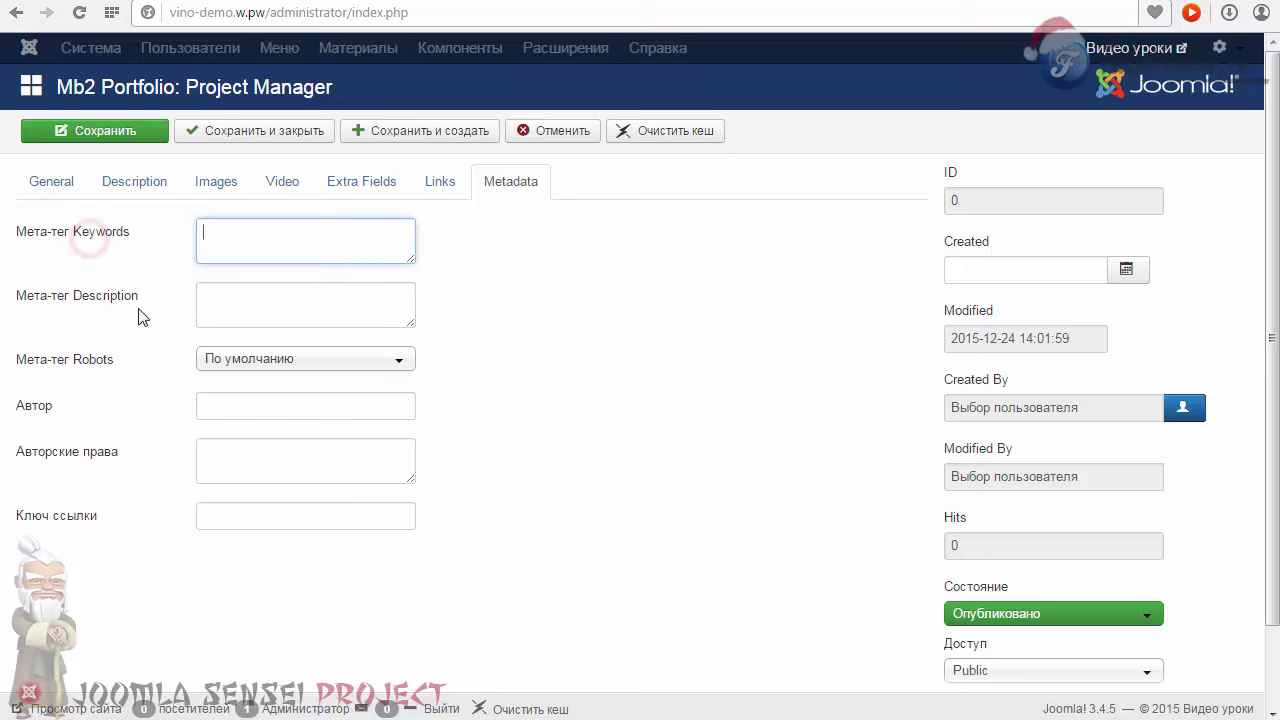
drag(139, 297, 74, 297)
click(131, 231)
click(237, 246)
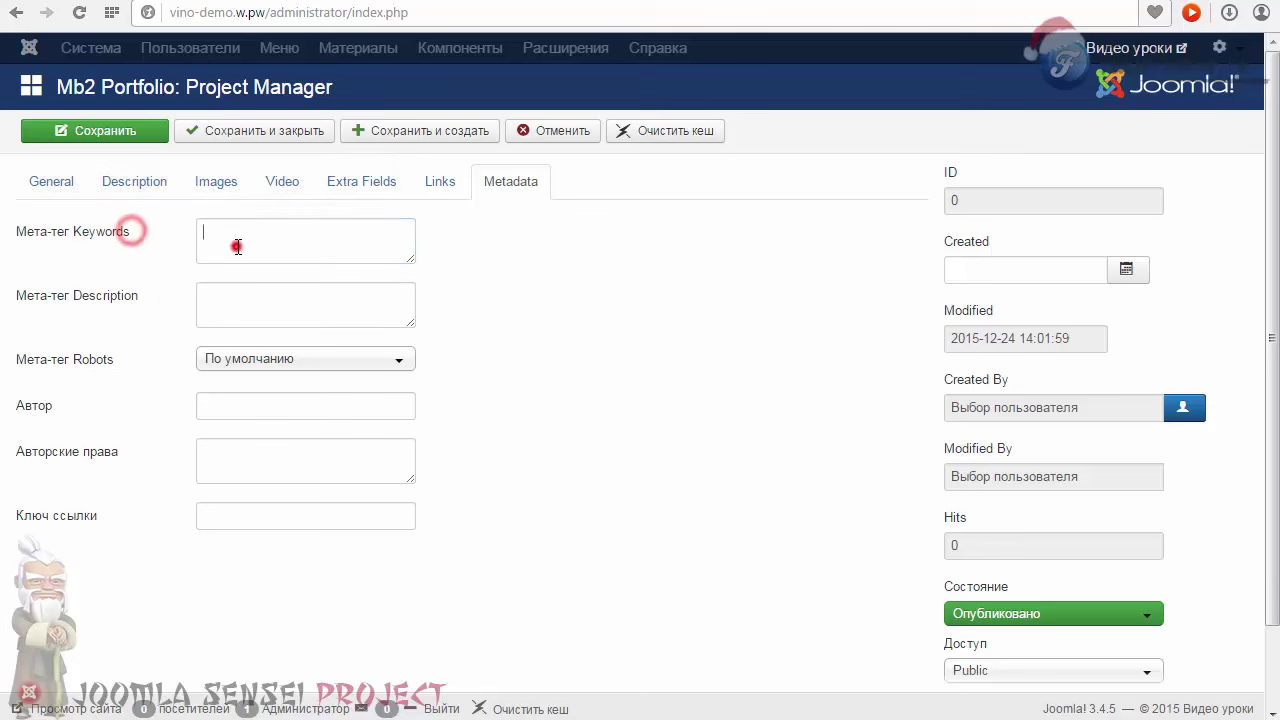
drag(129, 231, 71, 240)
click(100, 238)
drag(139, 297, 72, 305)
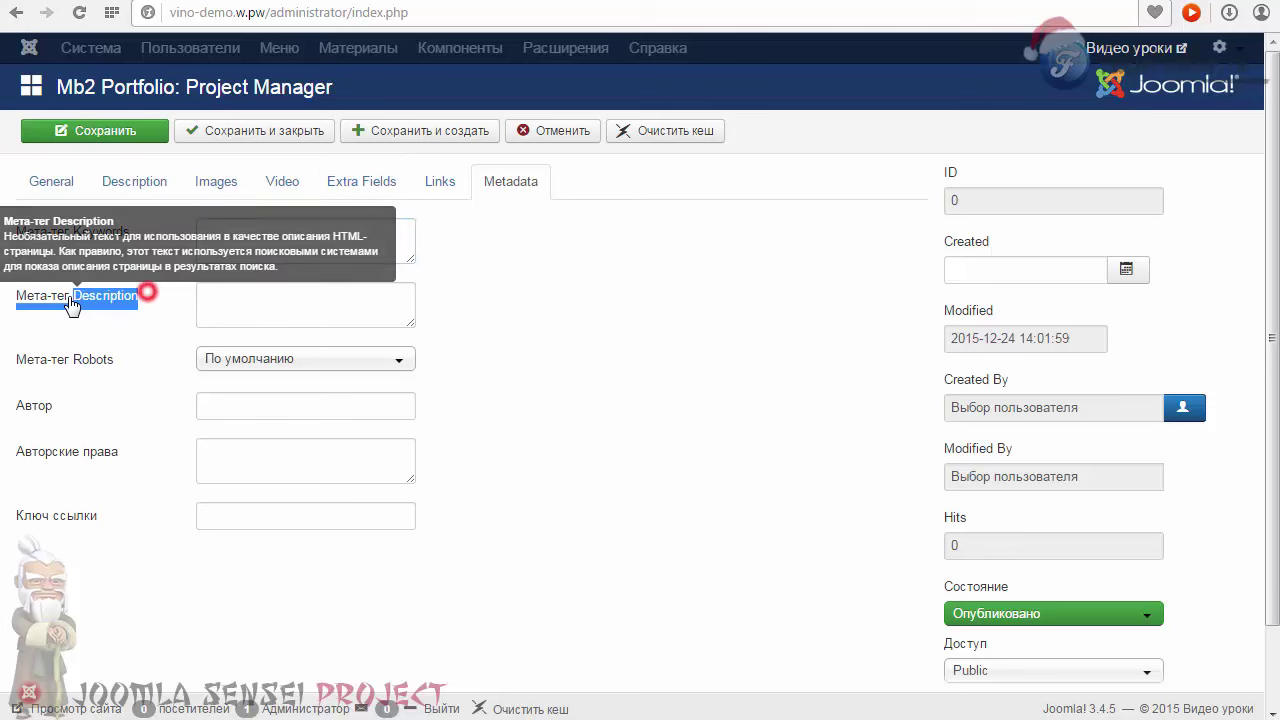
click(240, 314)
drag(405, 318, 422, 355)
click(224, 303)
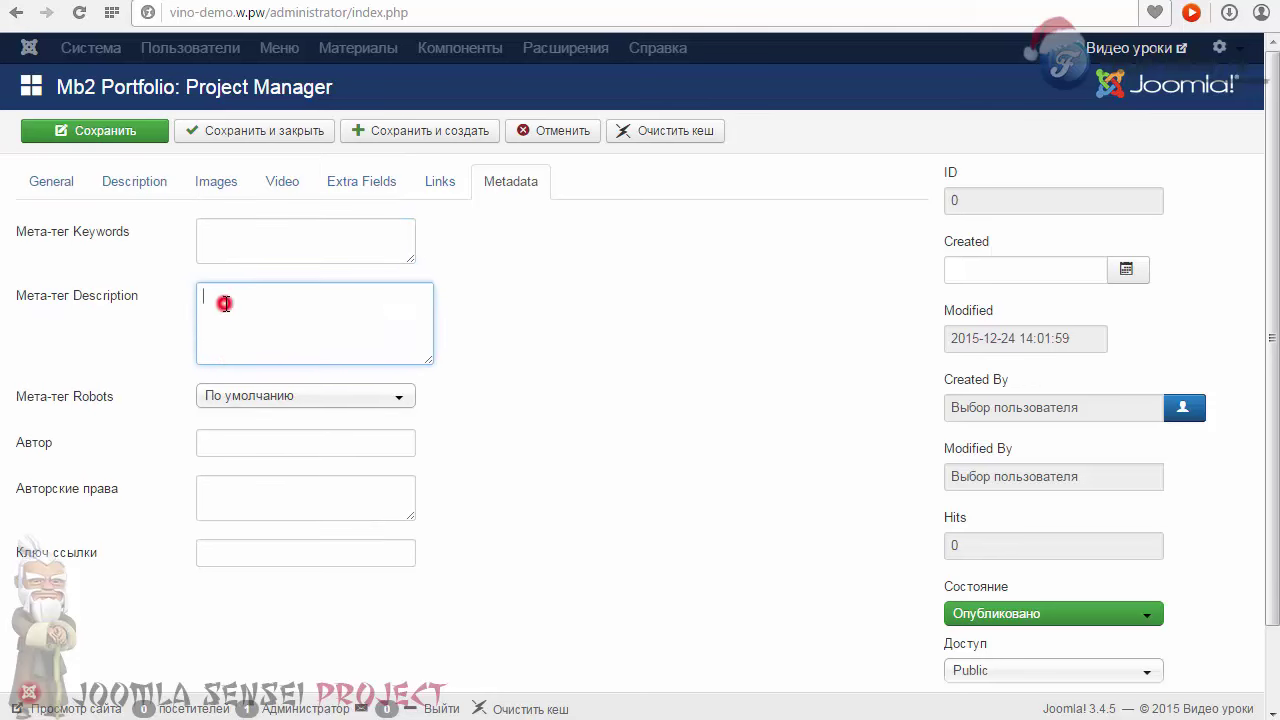
Step: Review the indexing options of the Robots meta tag, keeping it at По умолчанию
click(240, 397)
click(238, 395)
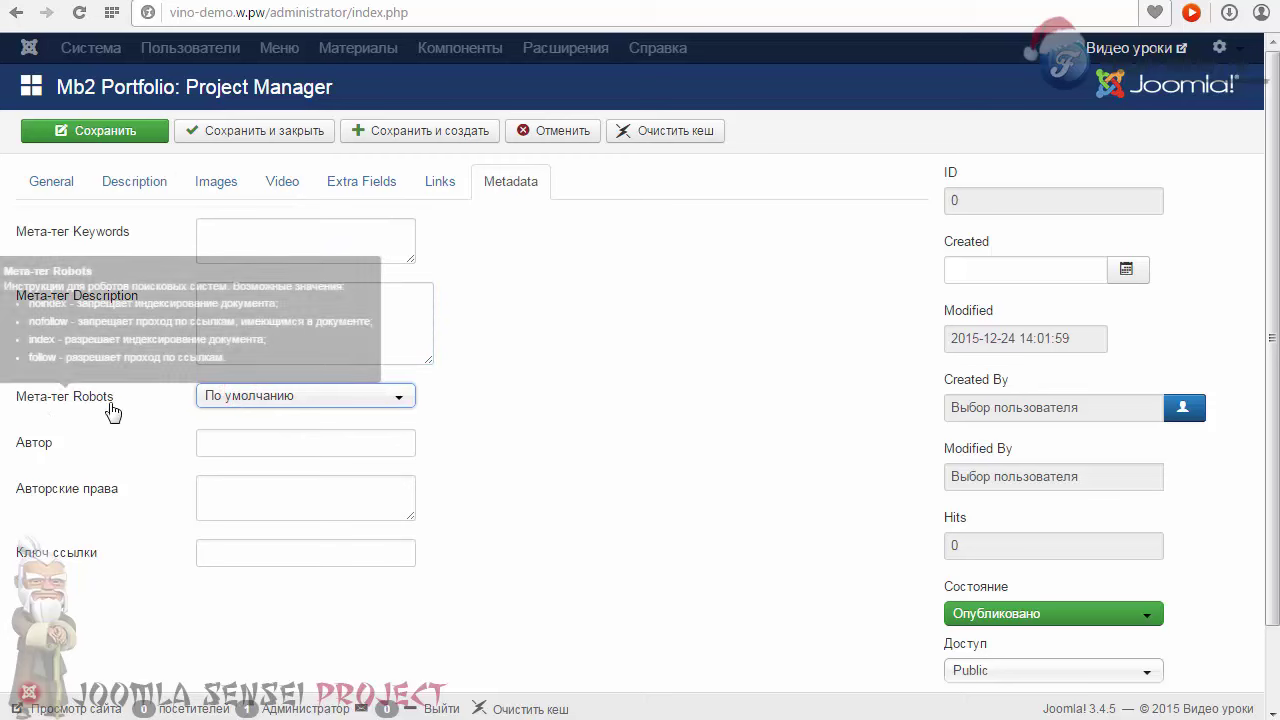
click(240, 402)
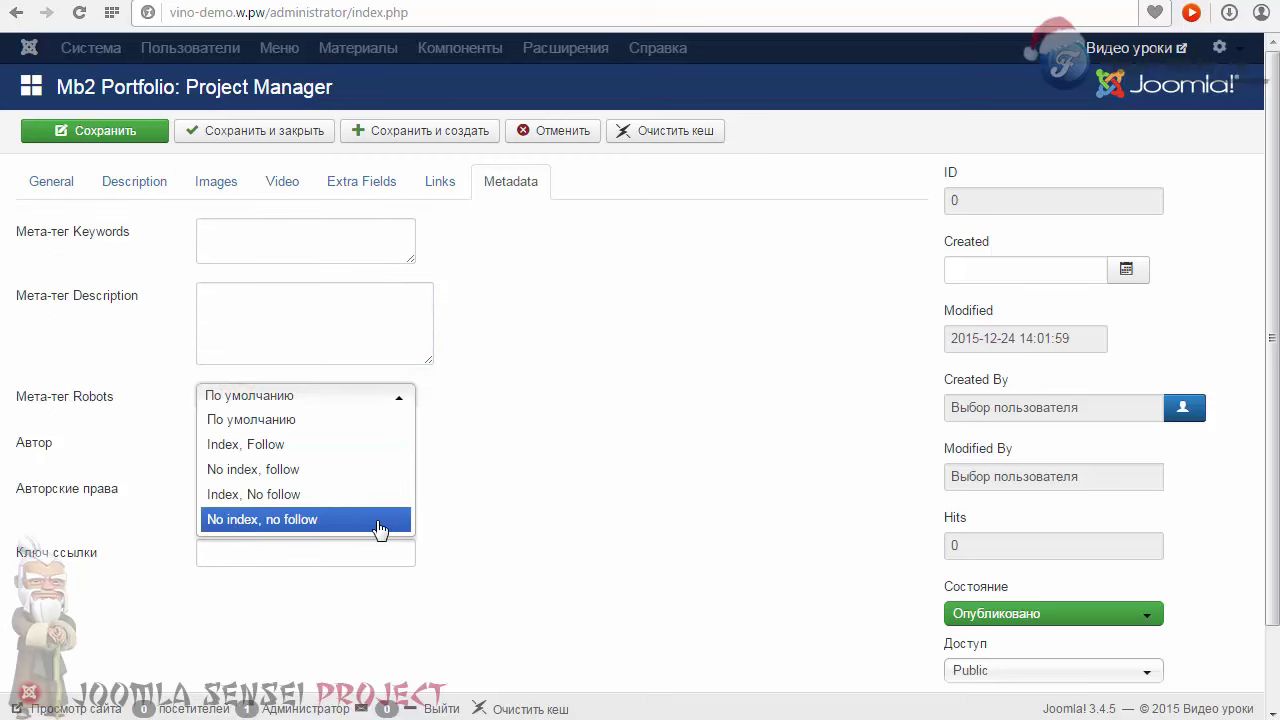
click(566, 460)
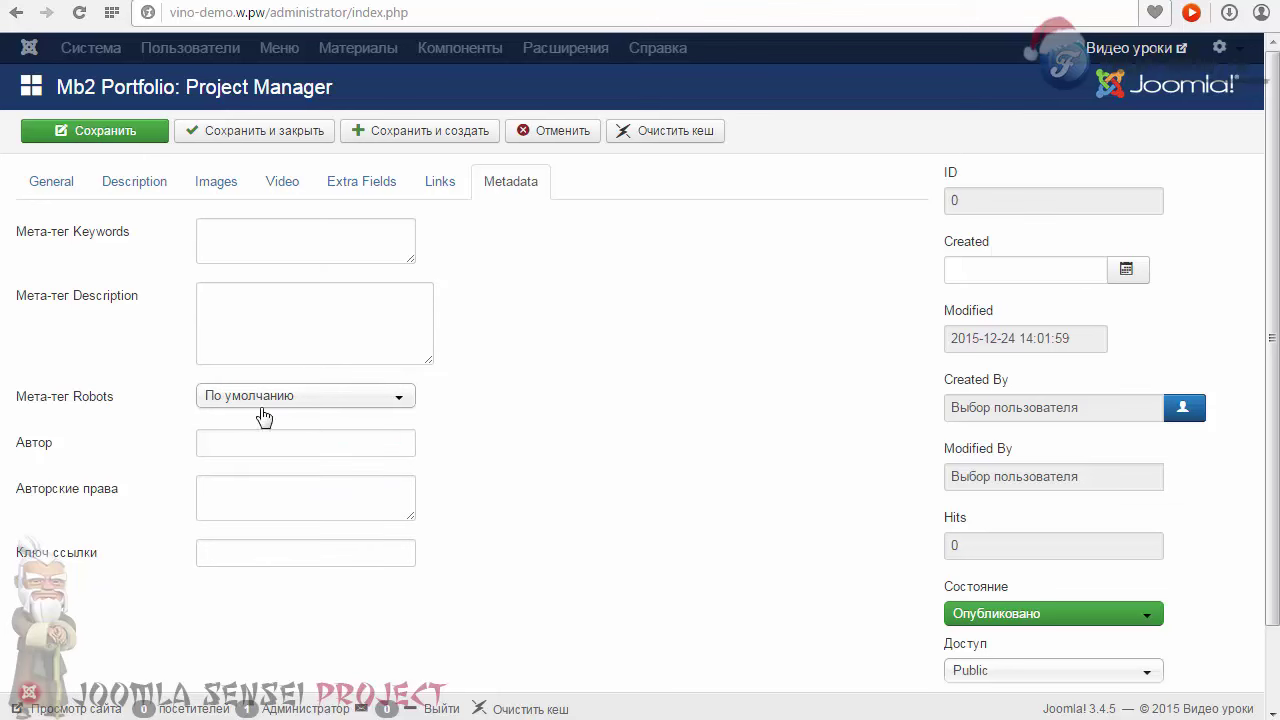
Step: Return to the project's general settings, save the project "демо" and check its saved details
click(51, 184)
click(95, 130)
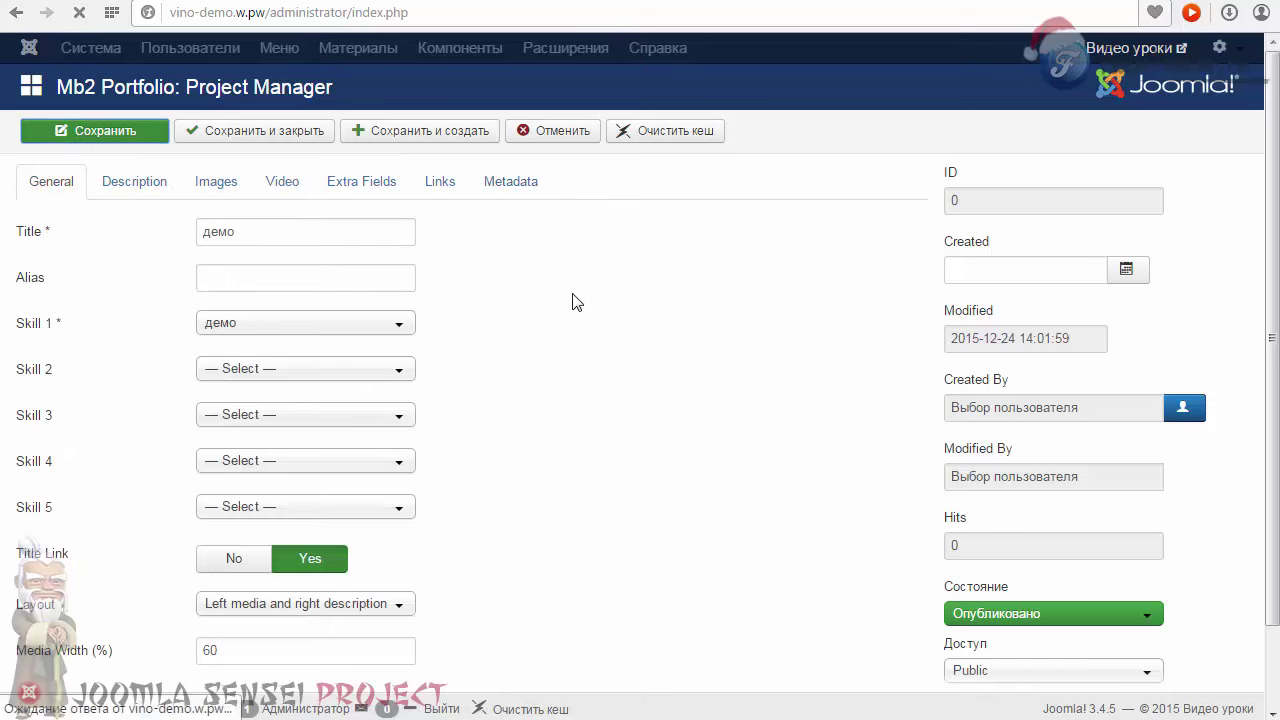
scroll(599, 420, down, 2)
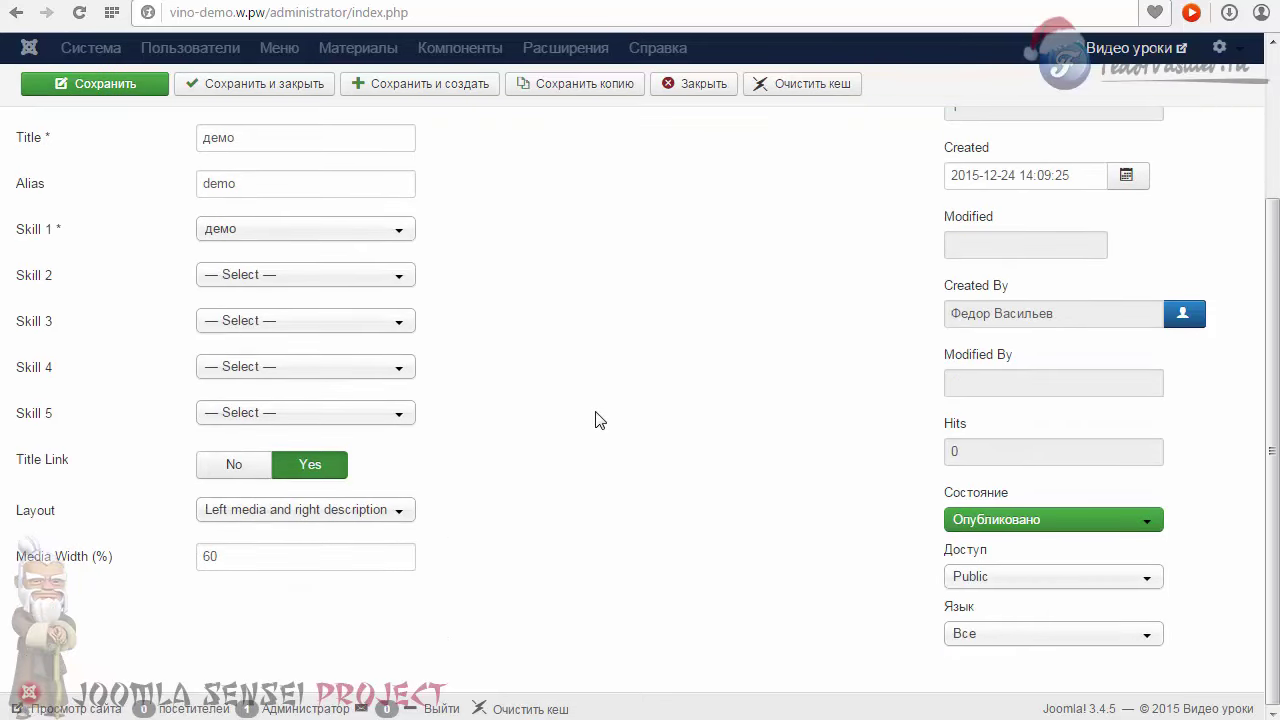
Step: Save a copy of the project "демо" and set the copy's title to демо2 and its alias to demo2
scroll(599, 420, up, 2)
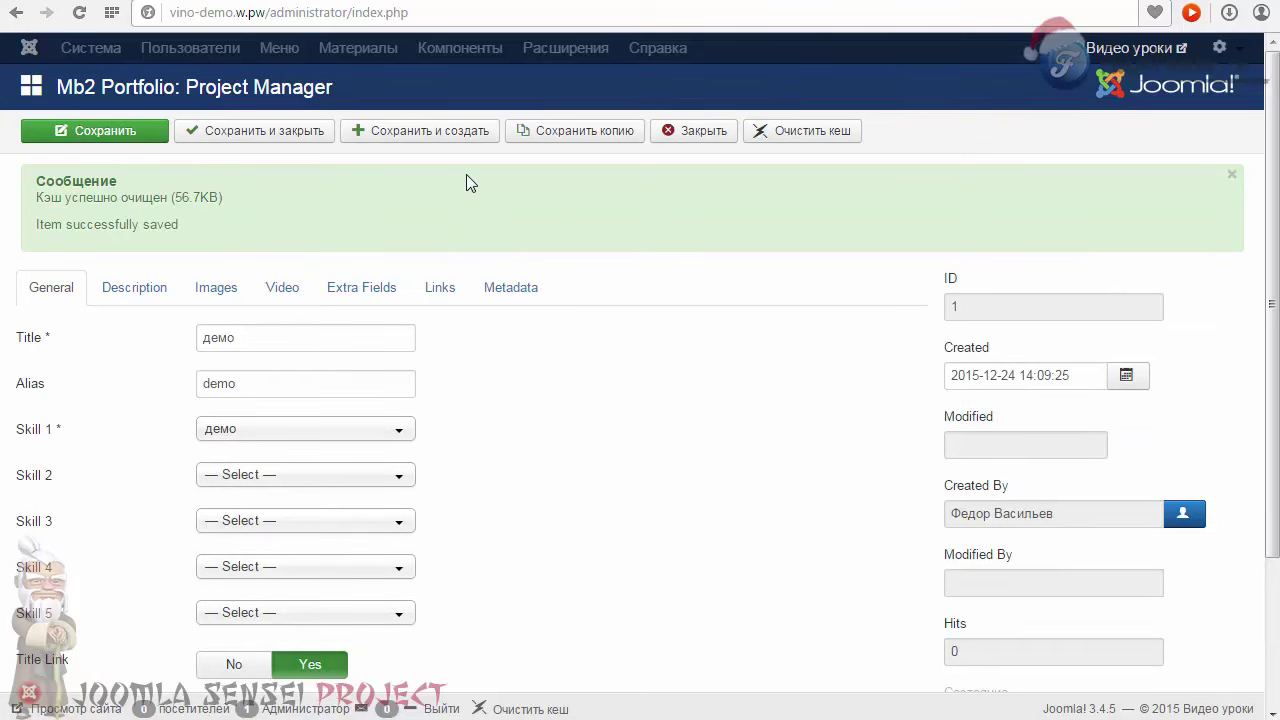
click(586, 138)
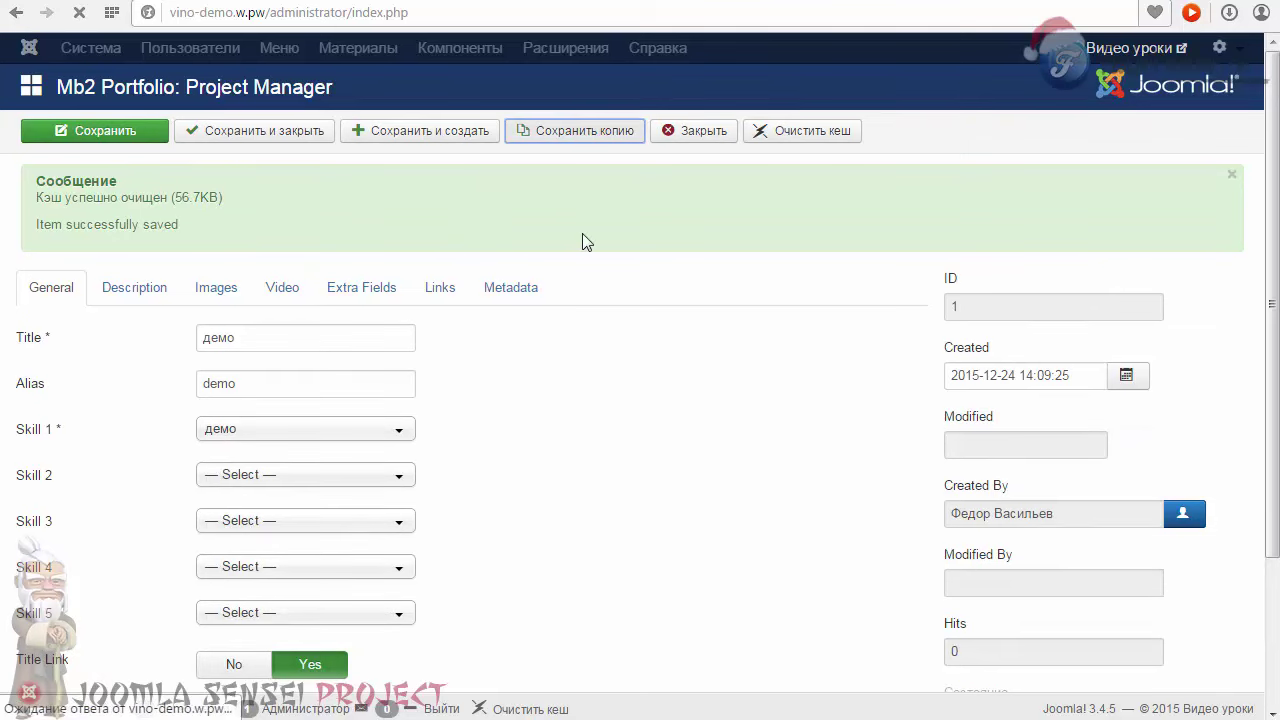
click(266, 415)
text(2)
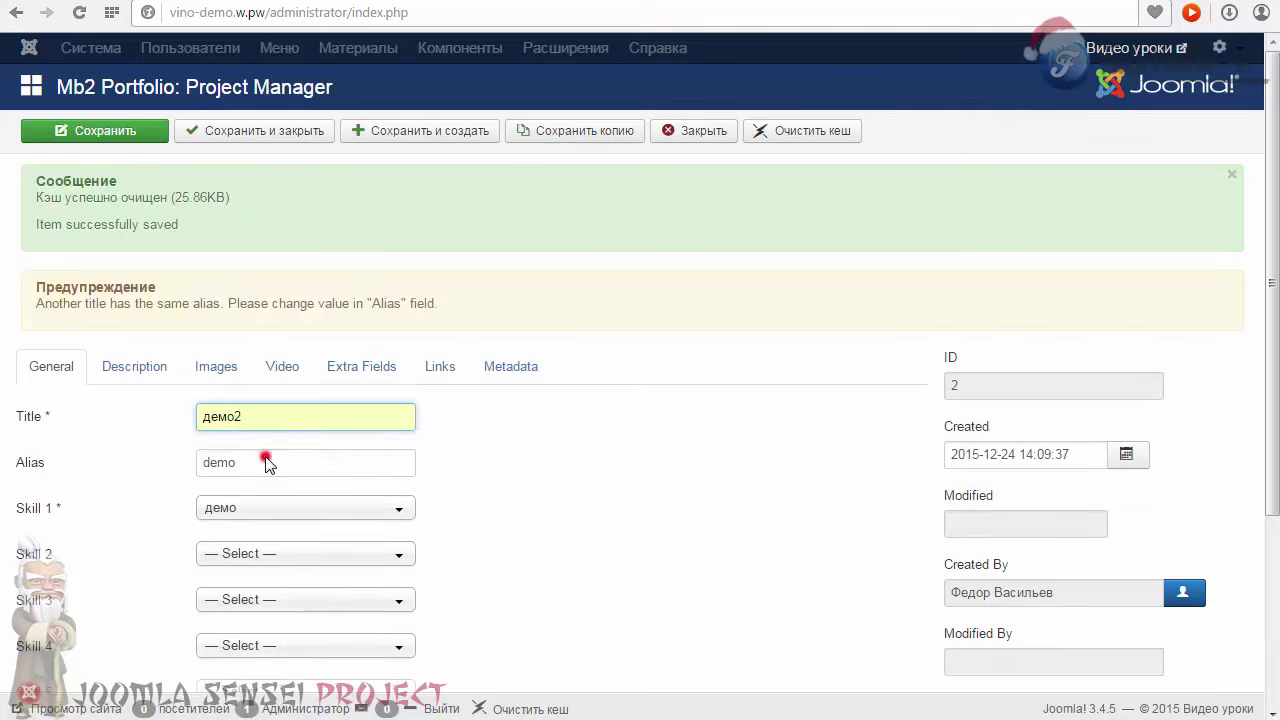
click(257, 467)
text(2)
click(520, 470)
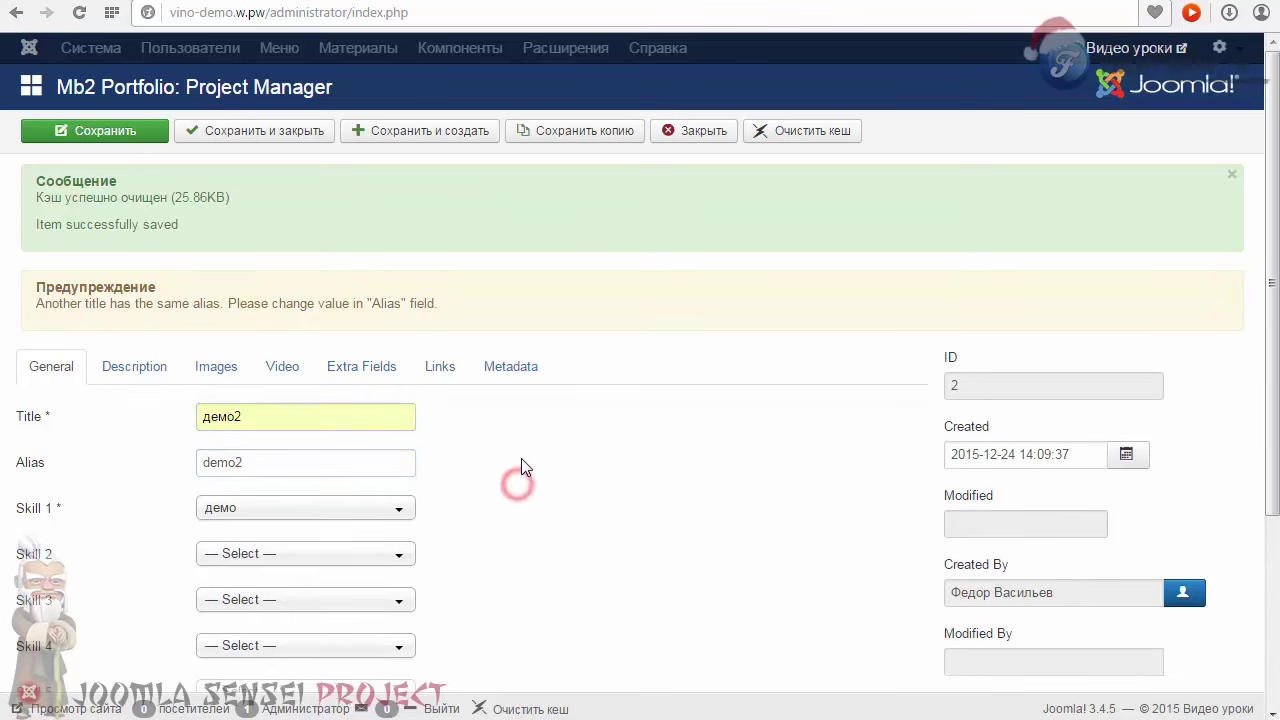
Step: Set the copied project's Skill 1 to демо2 and its state to Опубликовано
scroll(520, 462, down, 2)
click(399, 307)
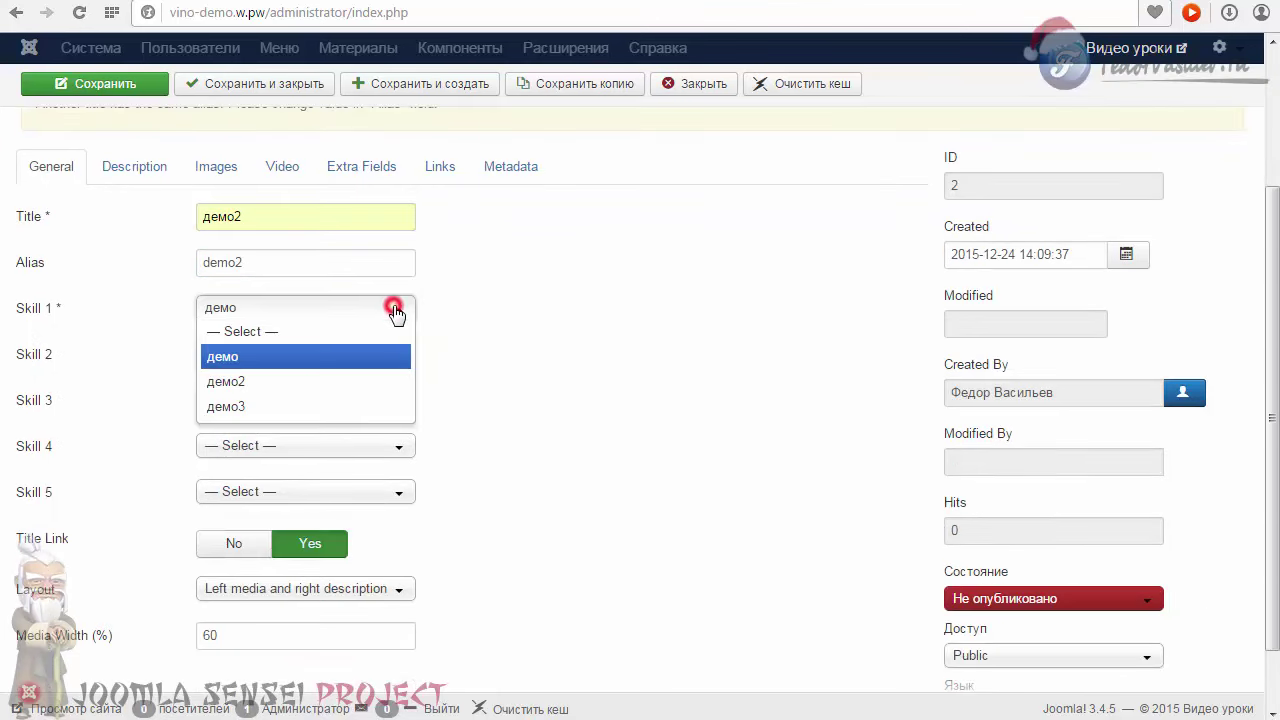
click(304, 390)
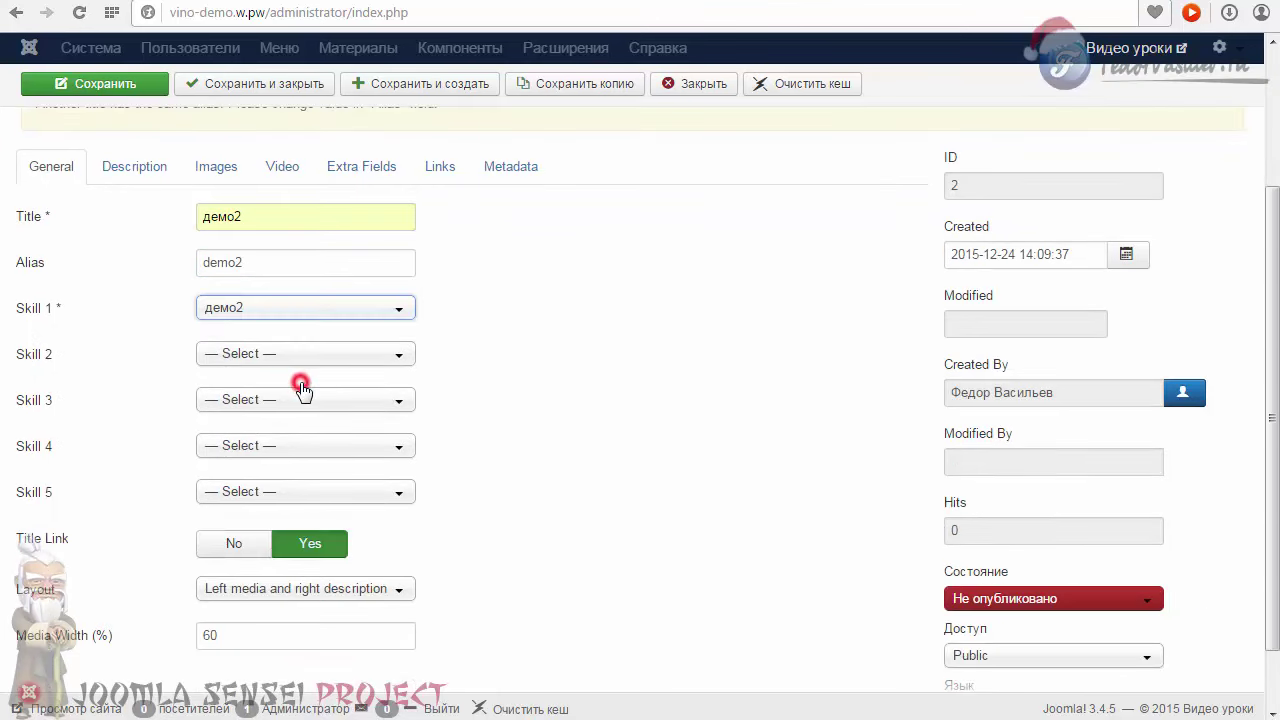
click(1014, 604)
click(1000, 621)
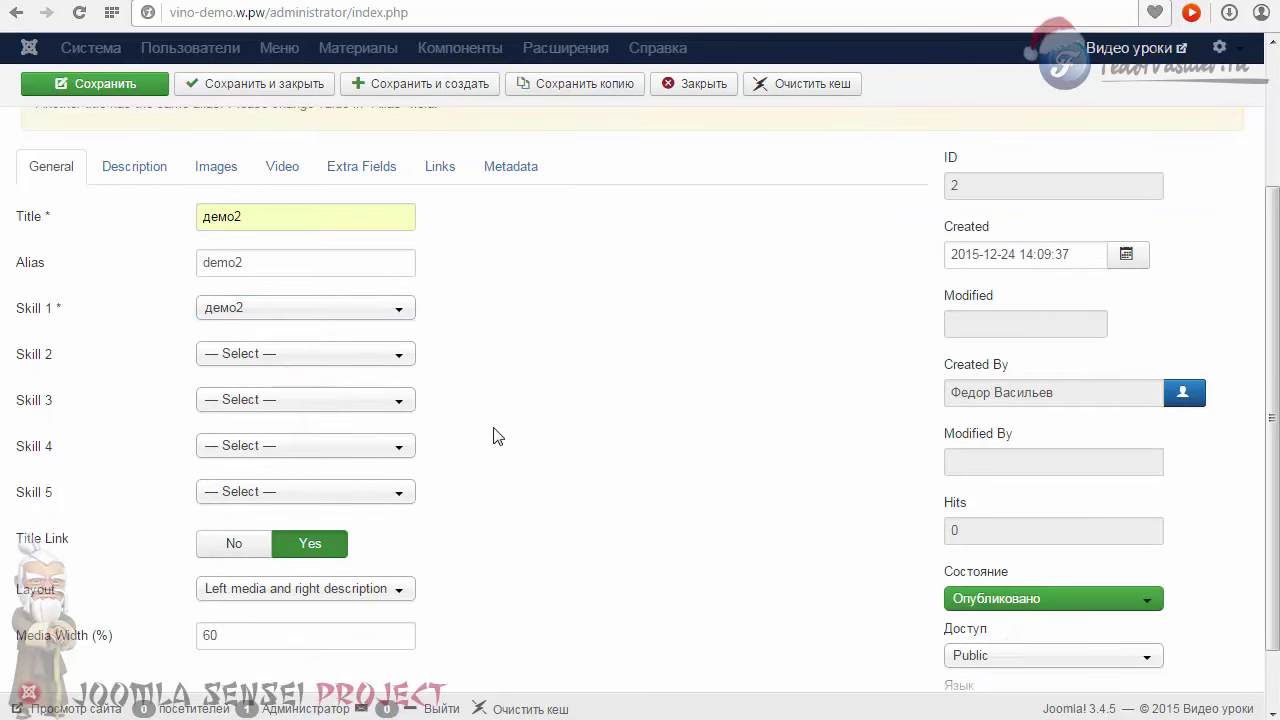
Step: Check the project's intro and full text, and replace its intro image with 4031208.jpg
scroll(493, 436, up, 3)
click(126, 366)
scroll(196, 394, down, 6)
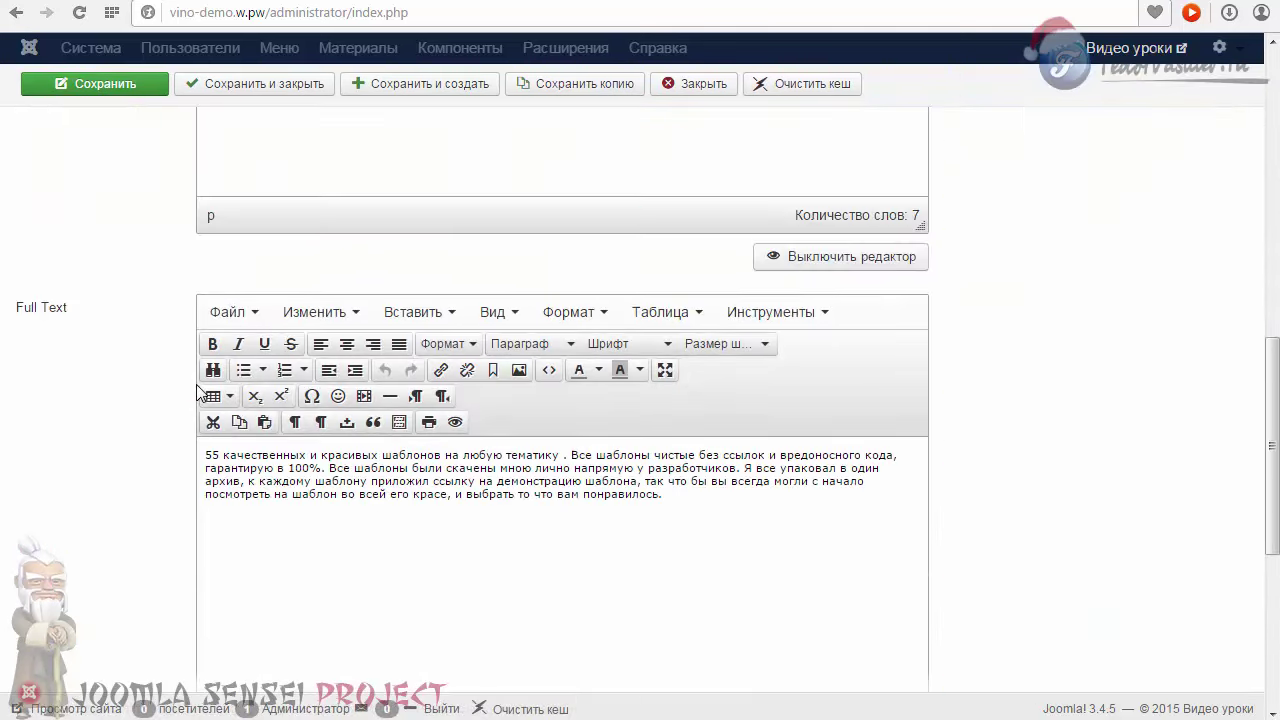
scroll(456, 517, up, 4)
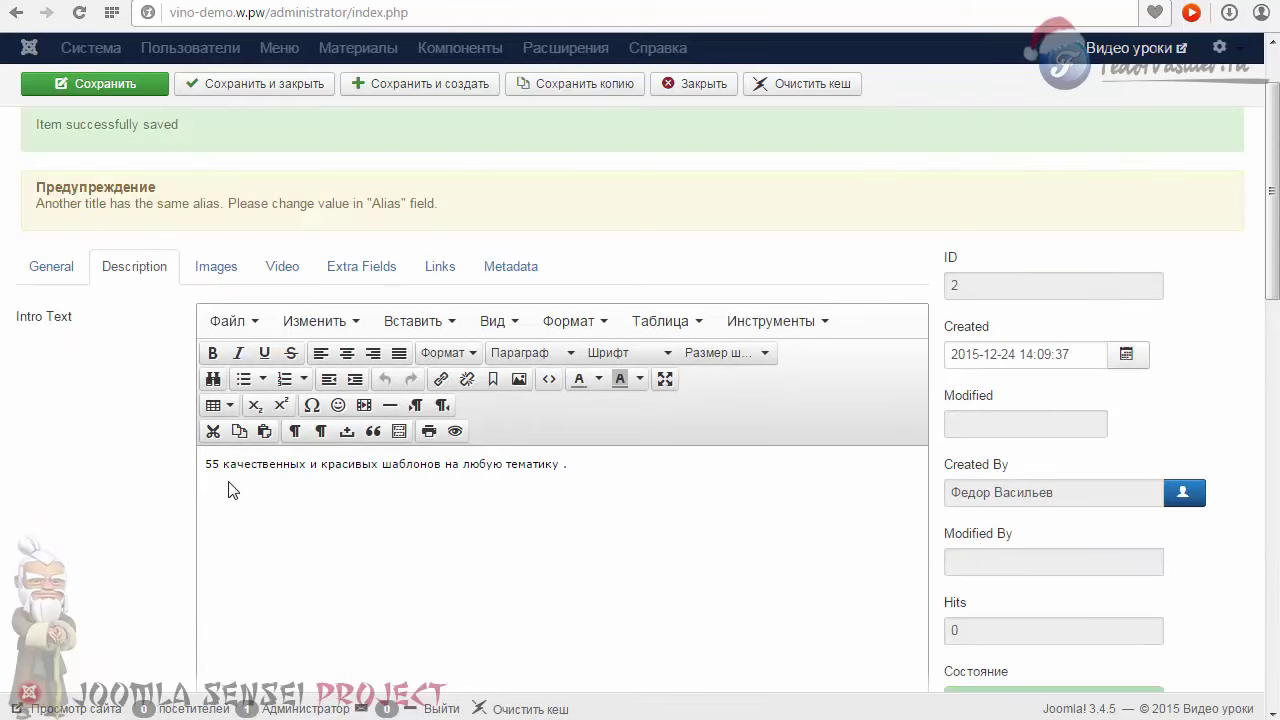
click(228, 278)
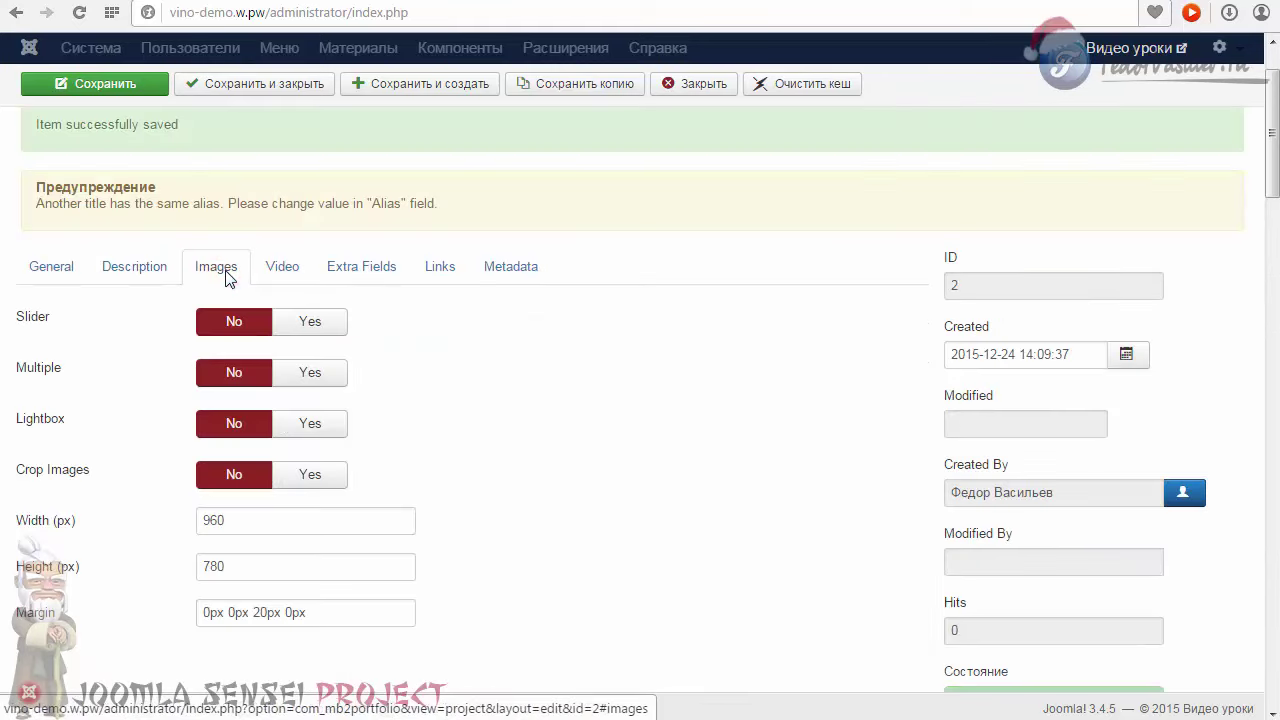
scroll(469, 314, down, 4)
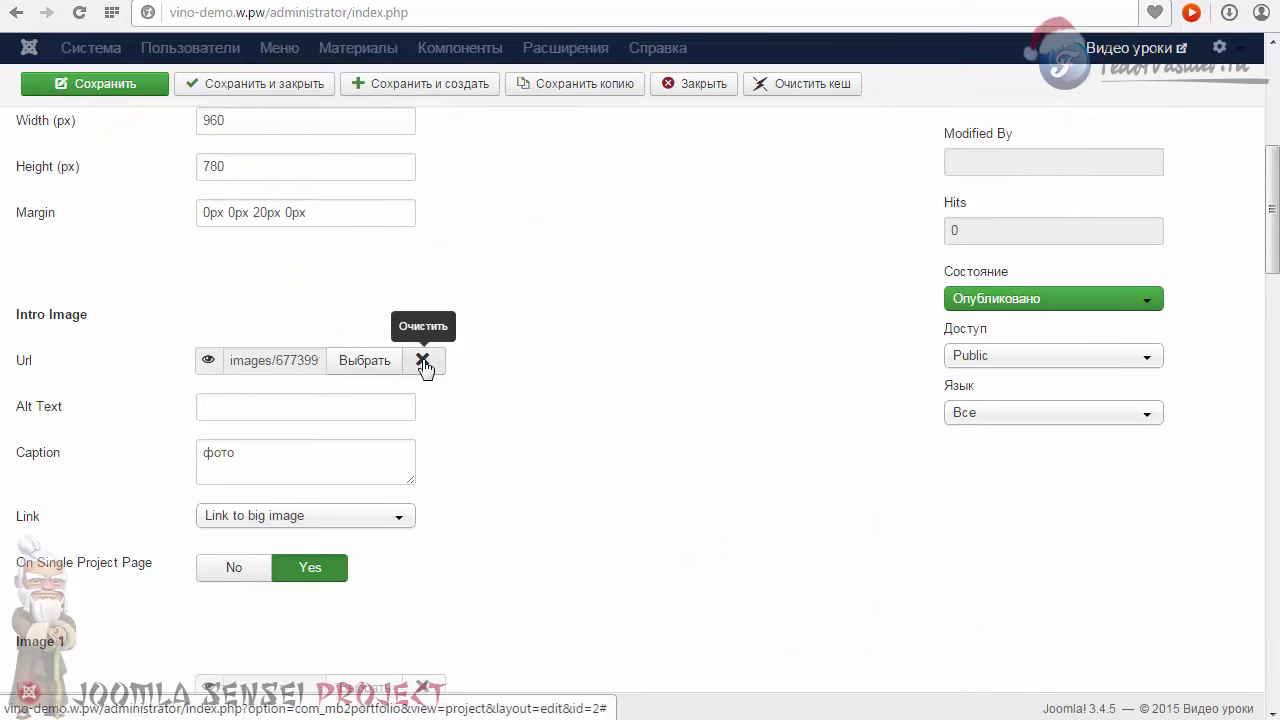
click(423, 362)
click(366, 361)
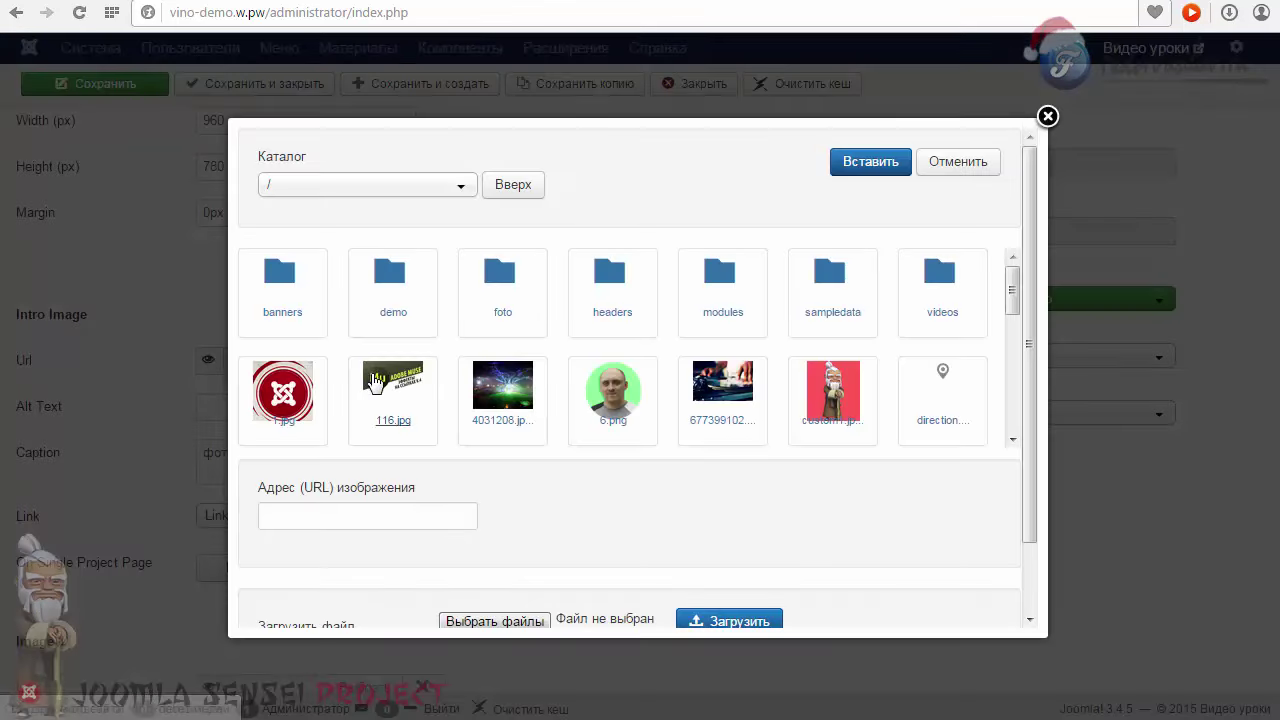
click(502, 390)
click(857, 166)
Step: Upload 171388089.jpg, 131982477.jpg, 148704999.jpg and 148834269.jpg to the image library and use 131982477.jpg as the project's Image 1
scroll(466, 409, down, 3)
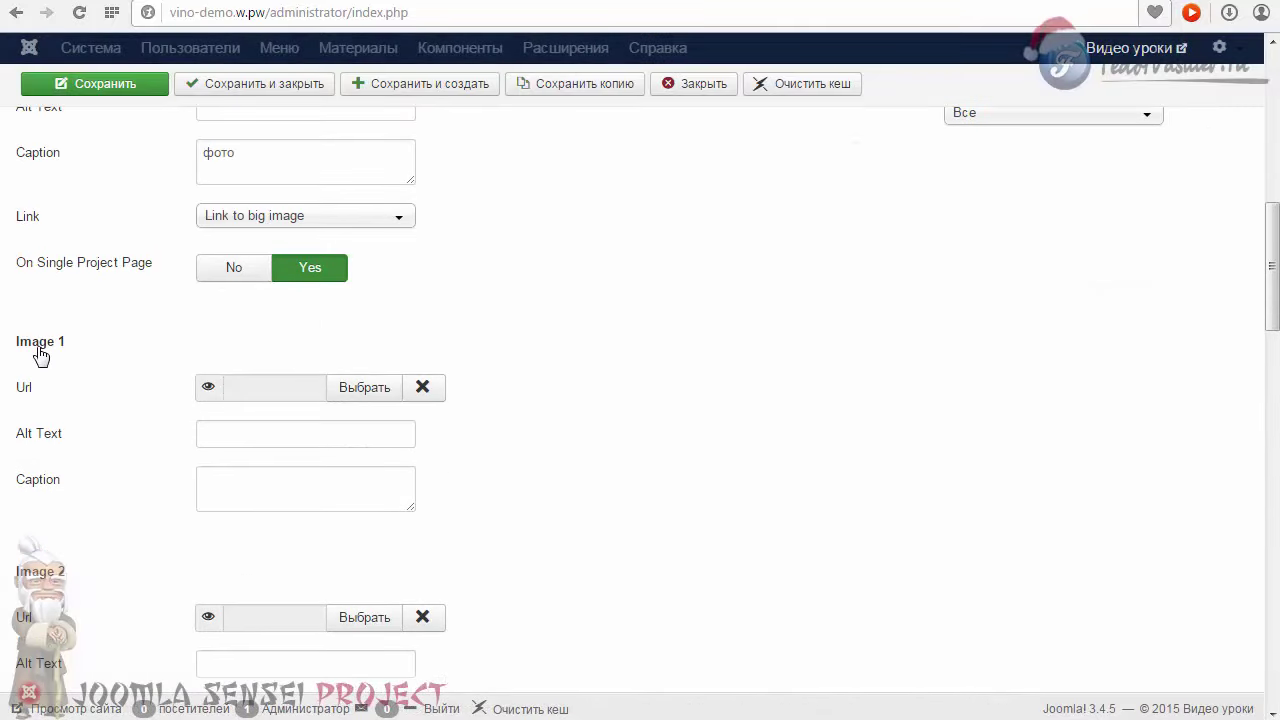
click(360, 388)
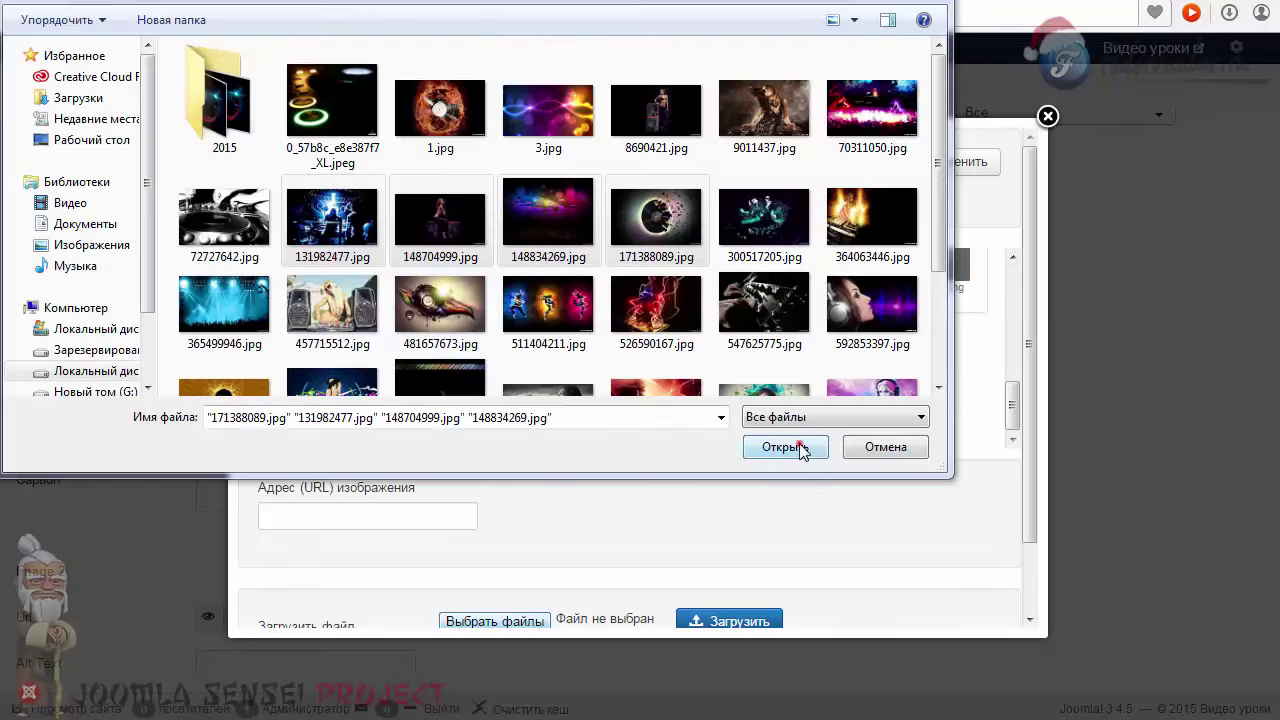
click(785, 447)
click(720, 621)
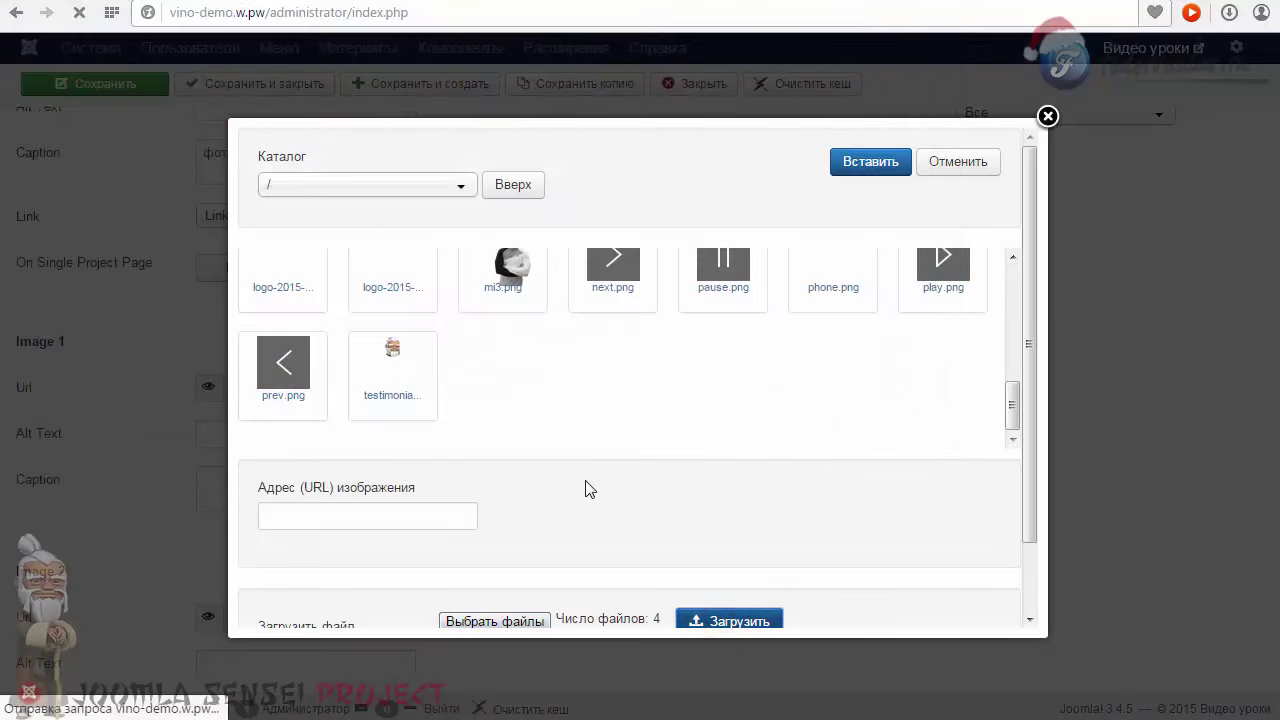
click(497, 465)
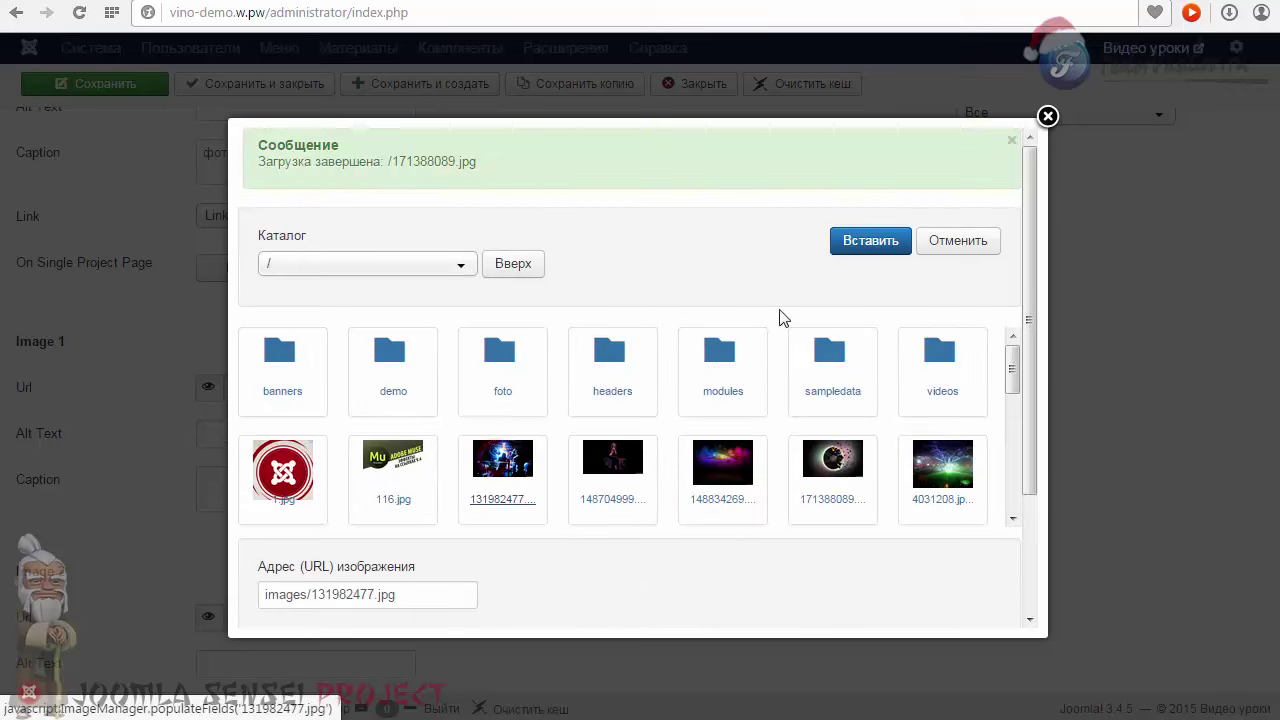
click(870, 245)
click(238, 436)
click(237, 486)
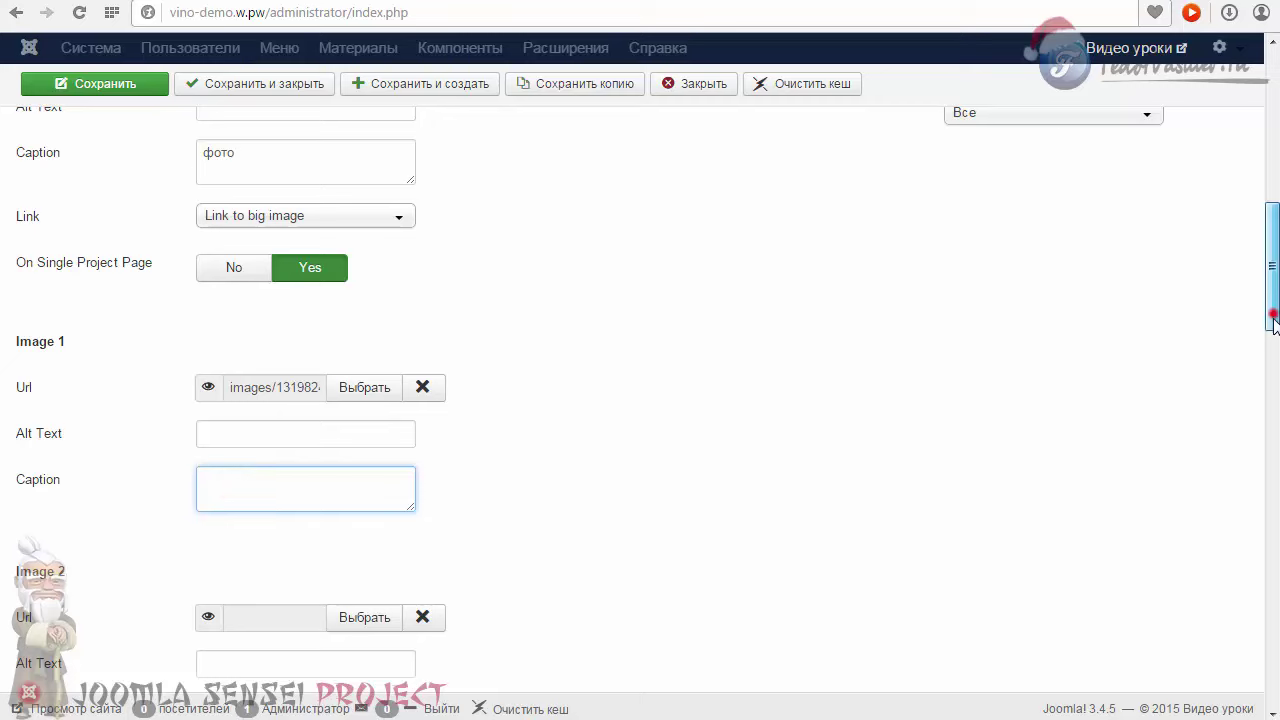
Step: Use 148704999.jpg from the image library as the project's Image 2
drag(1273, 318, 1273, 395)
click(364, 176)
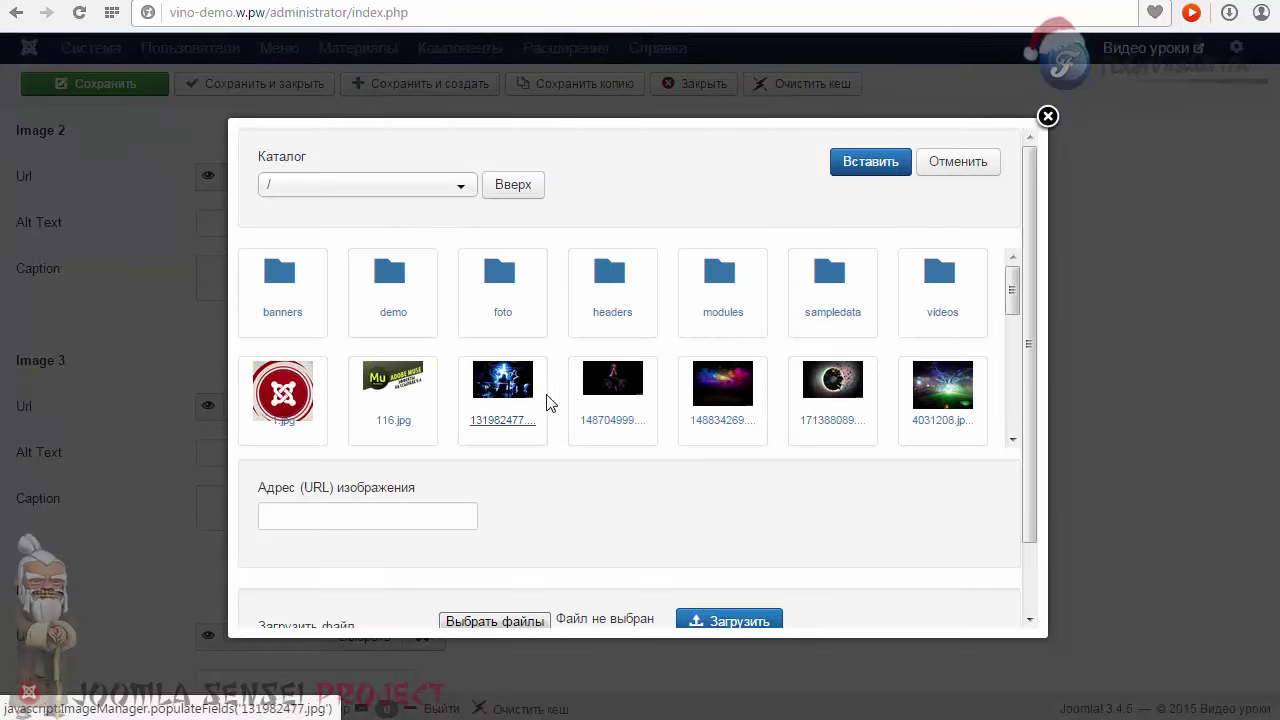
click(612, 380)
click(868, 162)
scroll(500, 400, up, 4)
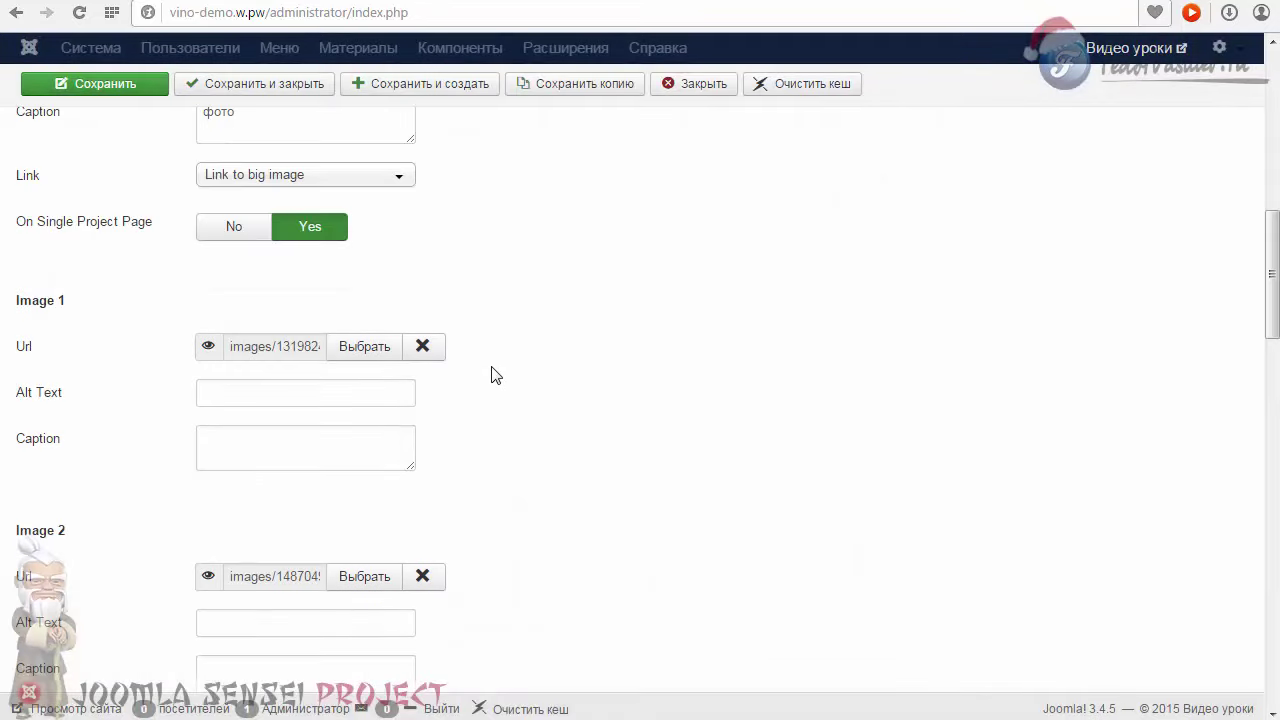
key(ctrl+s)
Step: Change Link 1 of the project to the Success button style with the music icon
click(284, 384)
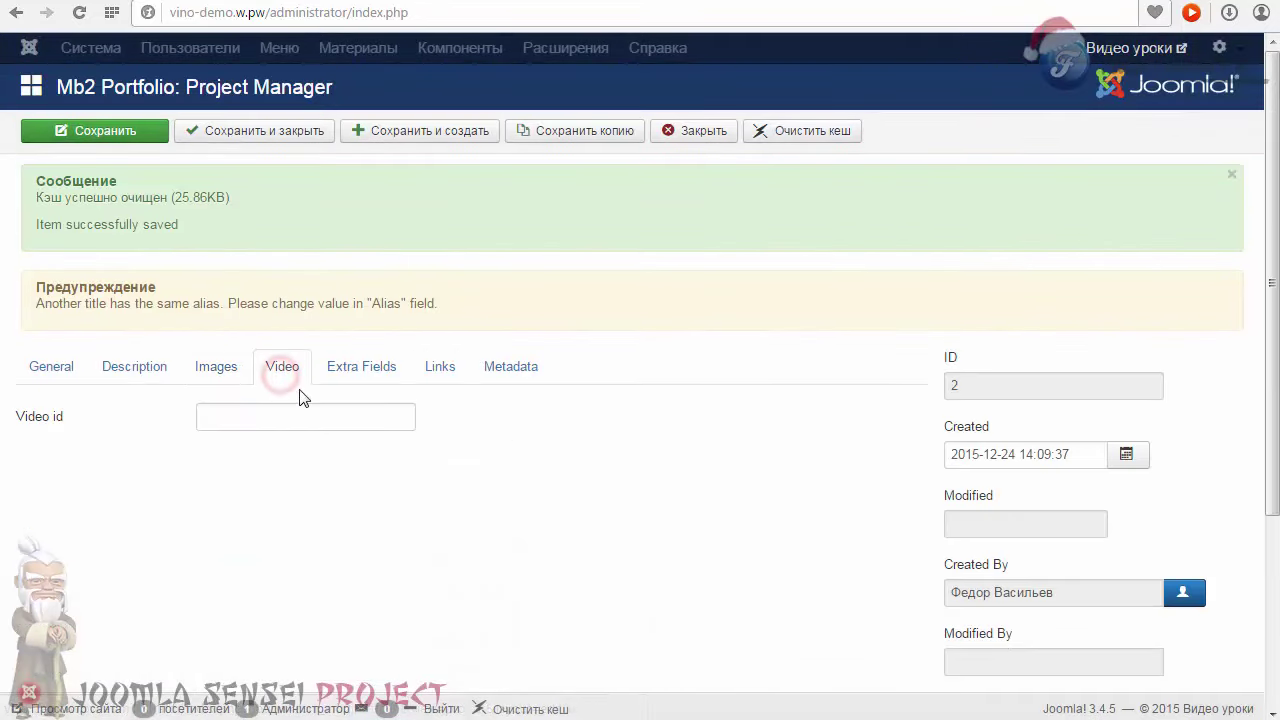
click(352, 374)
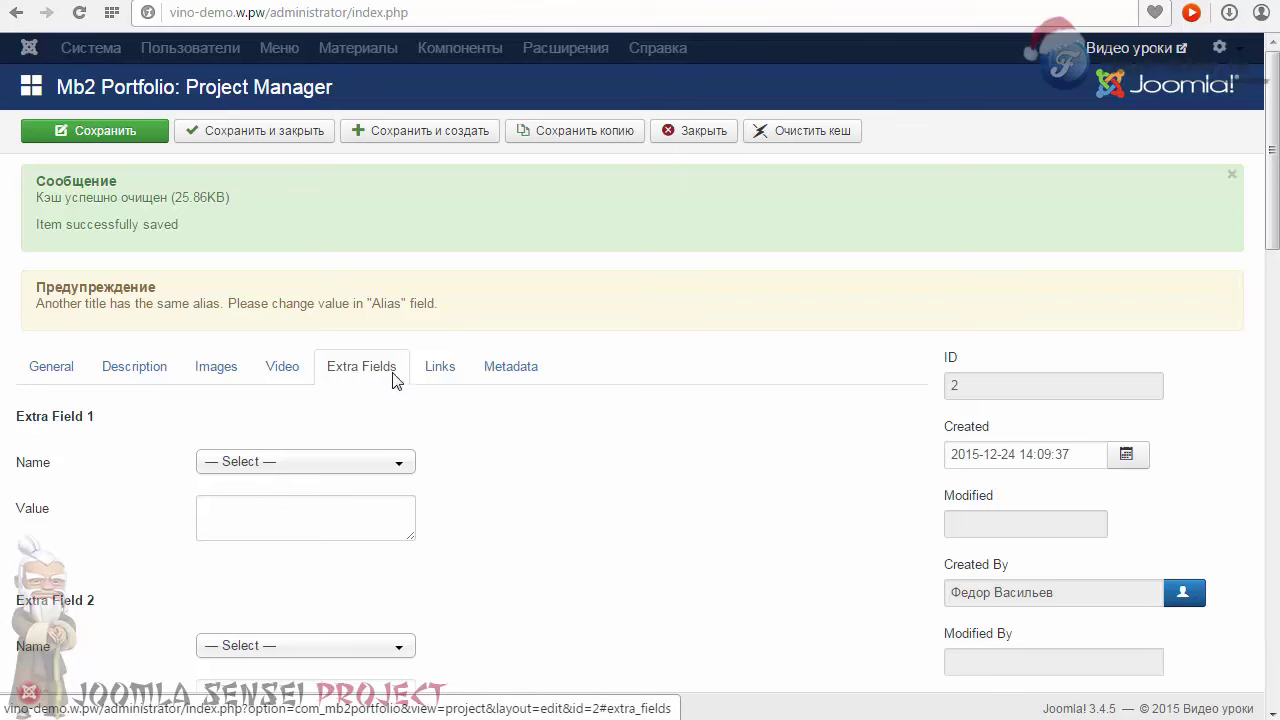
click(425, 374)
scroll(580, 431, down, 2)
scroll(580, 431, up, 2)
scroll(584, 426, down, 2)
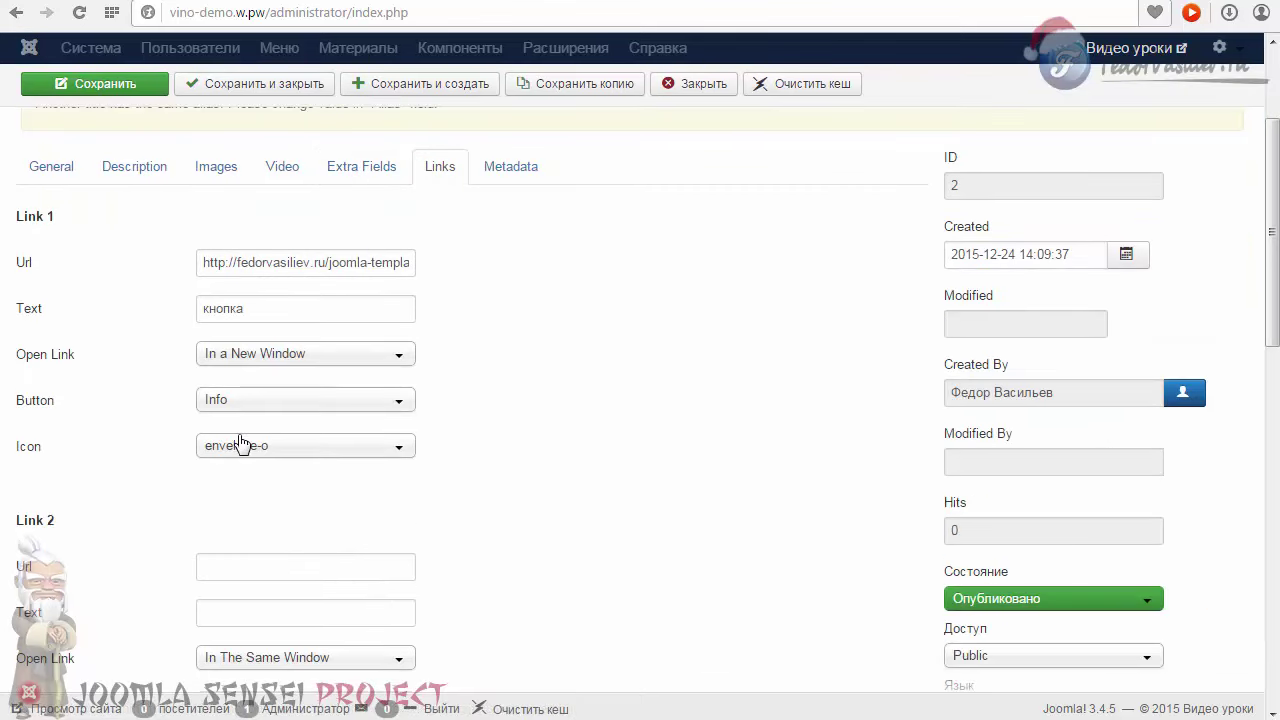
click(273, 410)
click(262, 492)
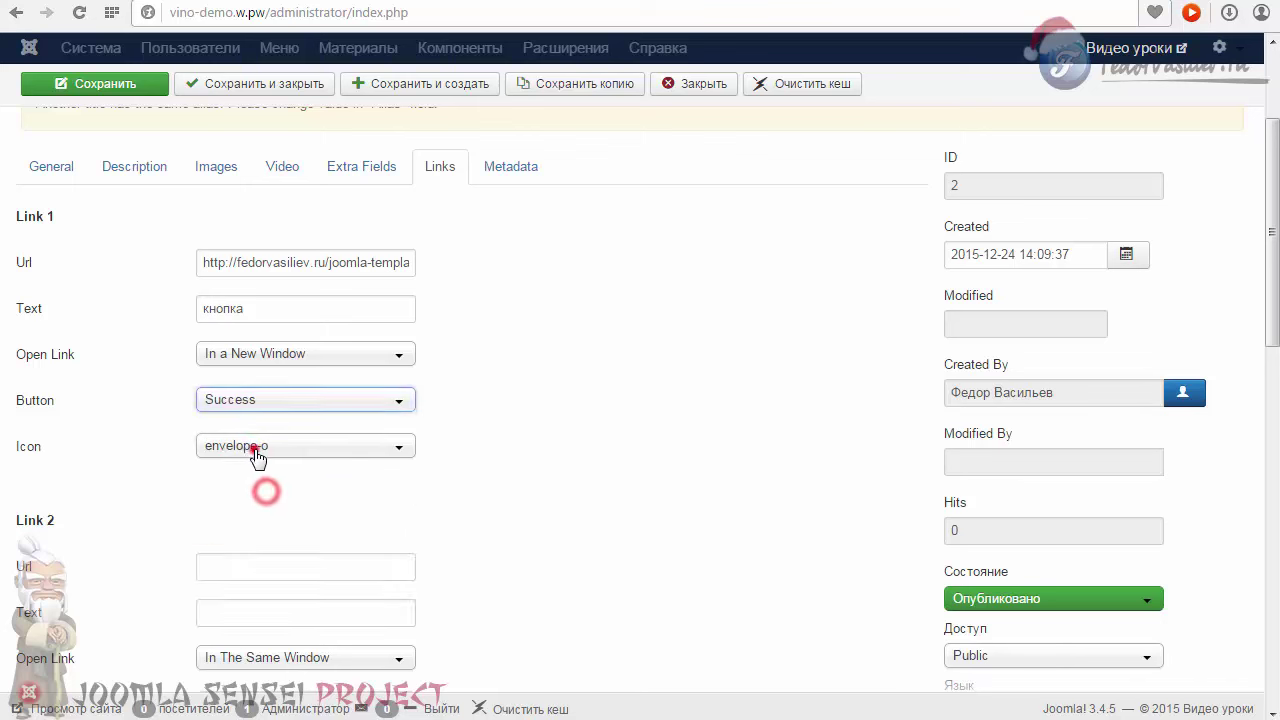
click(257, 453)
click(238, 550)
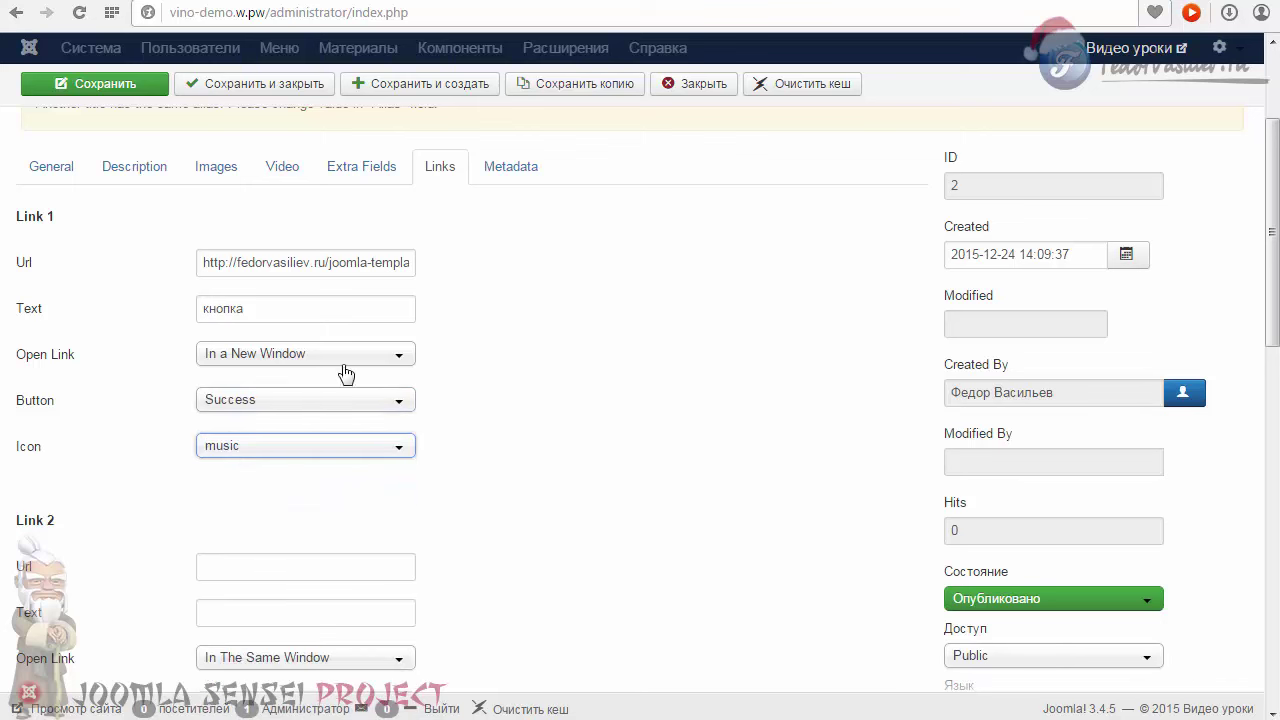
Step: Look over the remaining link settings and save the project "демо2"
scroll(66, 457, down, 3)
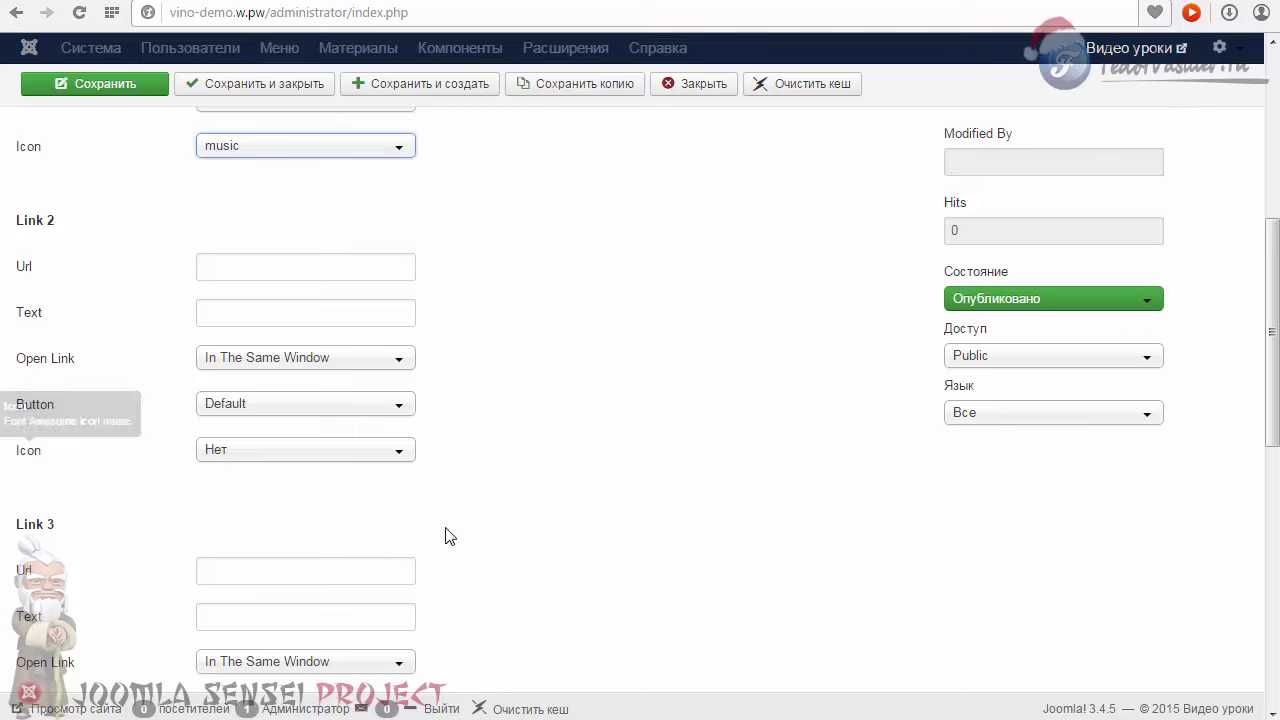
key(ctrl+s)
scroll(486, 480, down, 2)
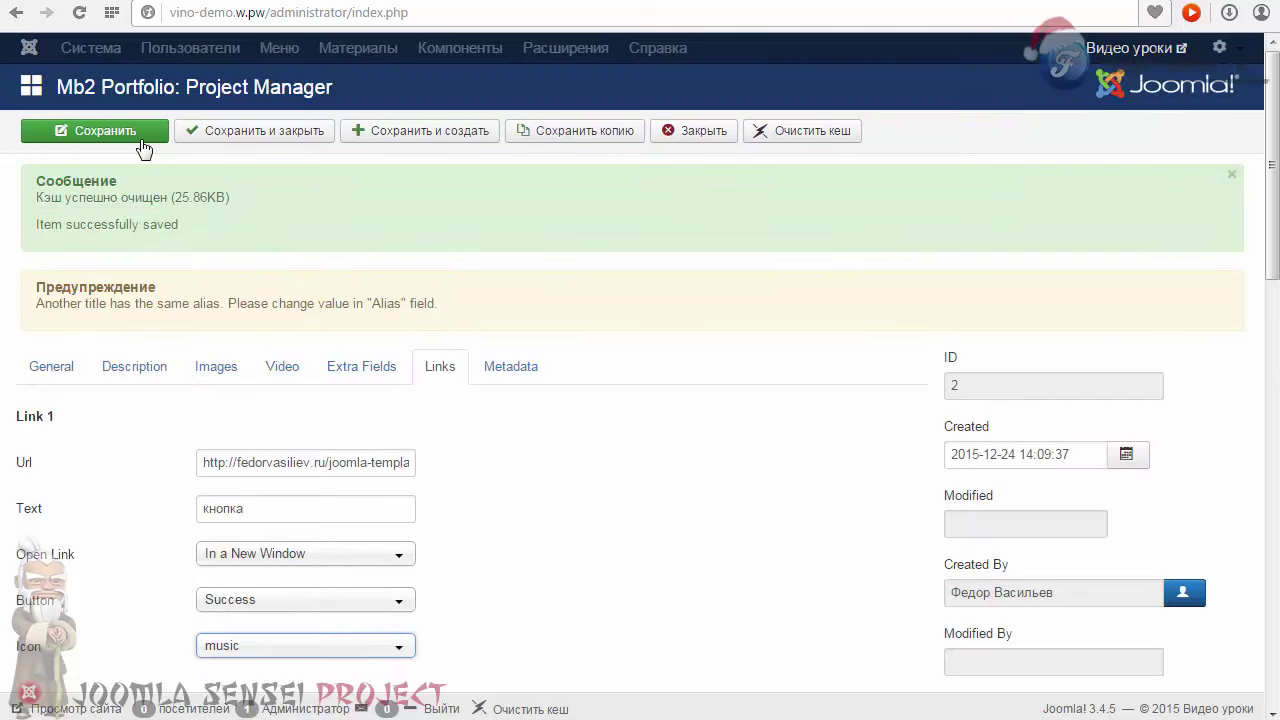
click(135, 131)
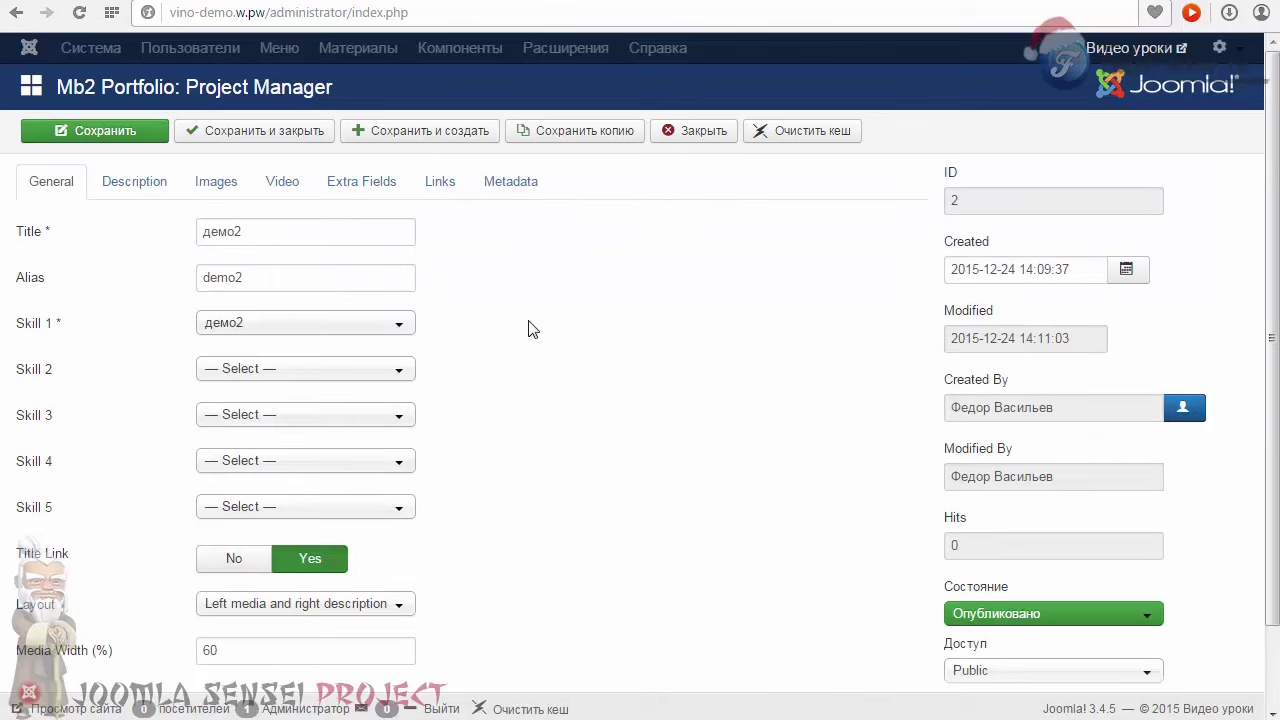
Step: Save a copy of the project "демо2" and set the copy's title to демо3 and its alias to demo3
click(553, 129)
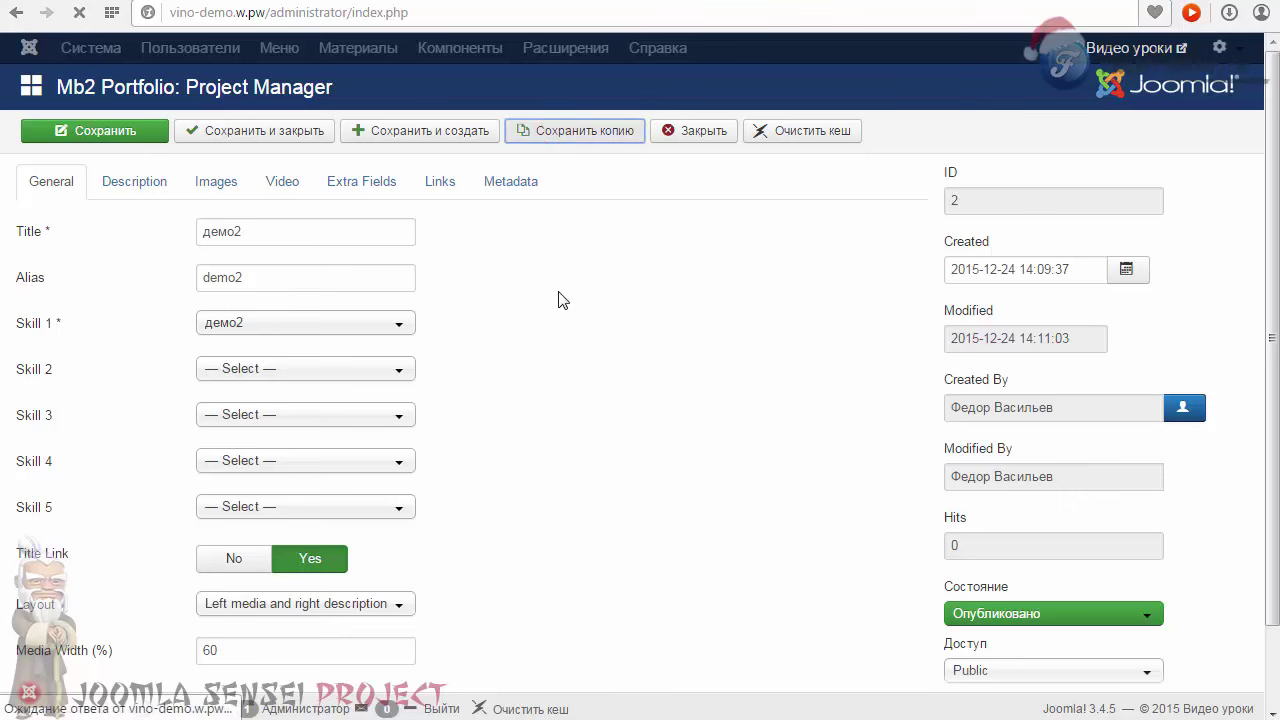
click(290, 320)
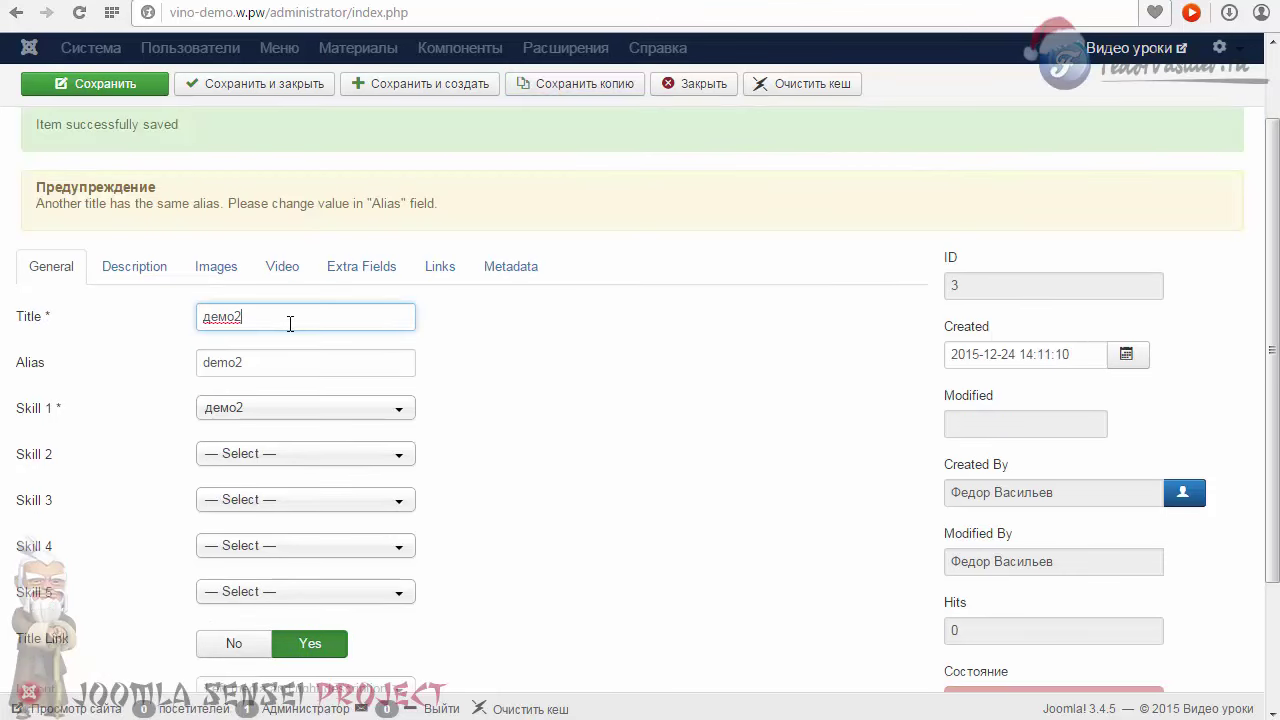
key(BackSpace)
text(3)
click(643, 361)
click(246, 358)
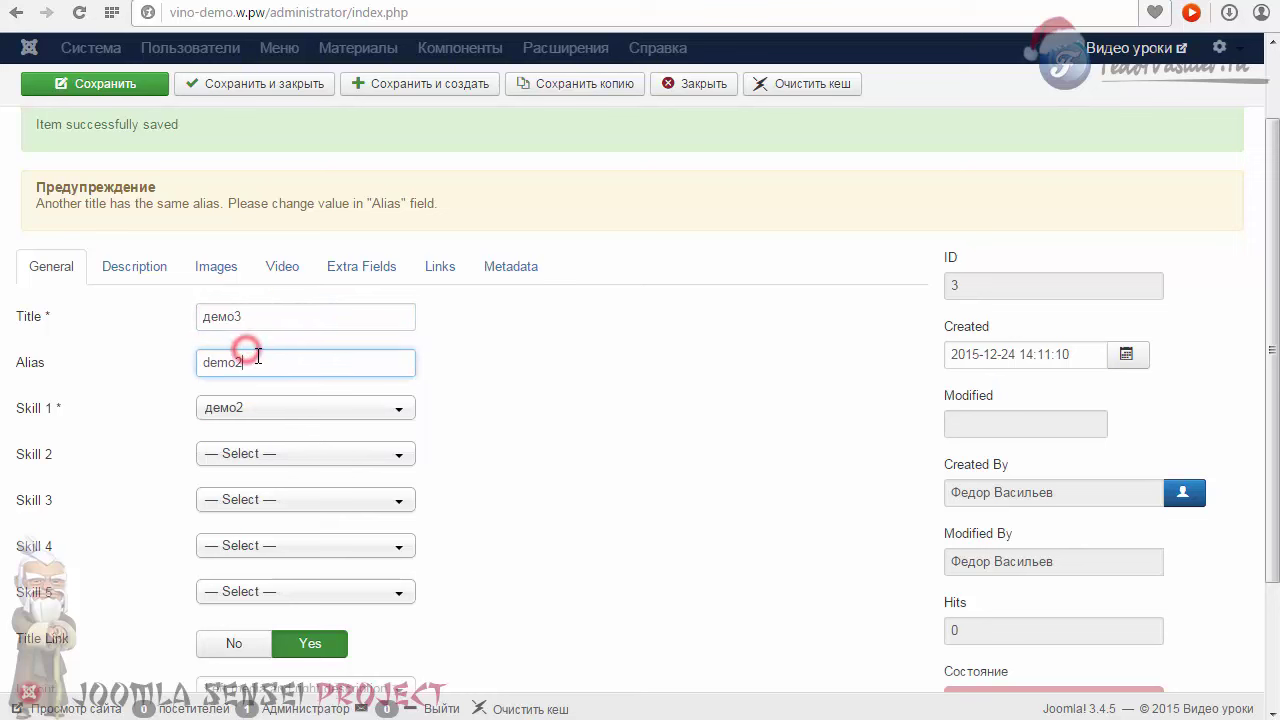
key(BackSpace)
text(3)
click(603, 397)
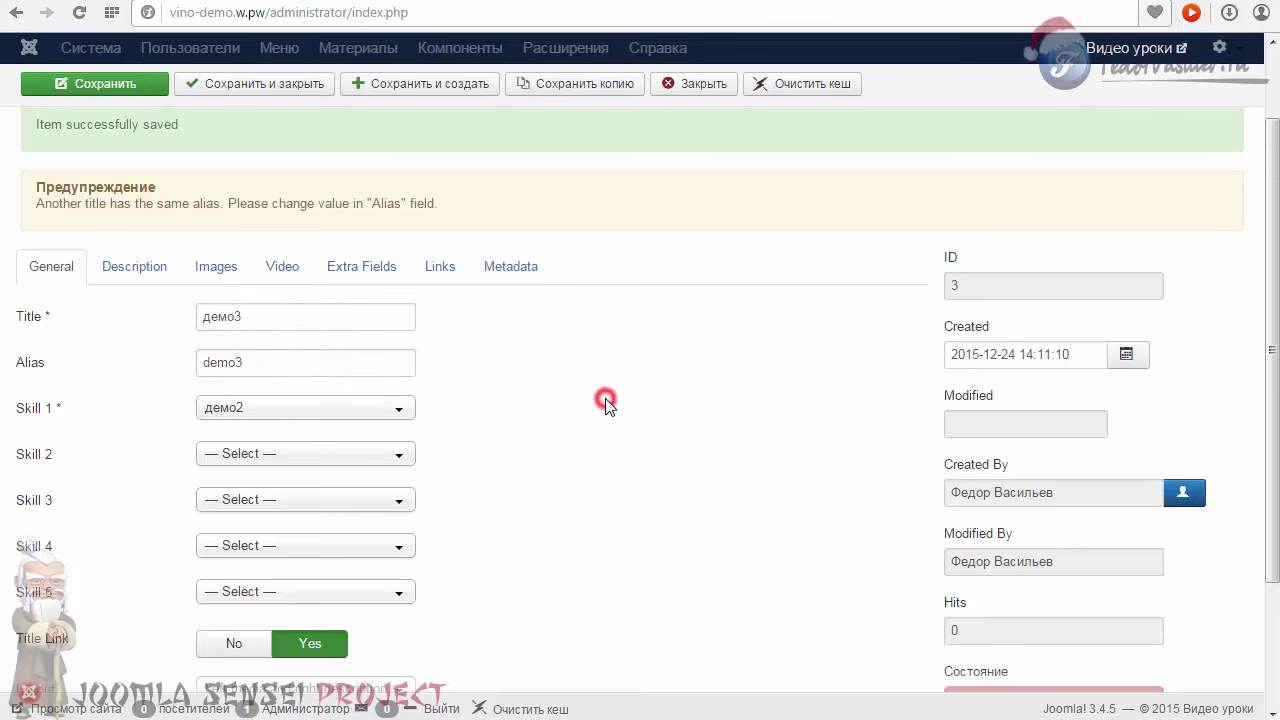
Step: Set Skill 1 of the project "демо3" to демо3
click(349, 405)
click(248, 506)
scroll(586, 480, down, 2)
scroll(586, 480, up, 3)
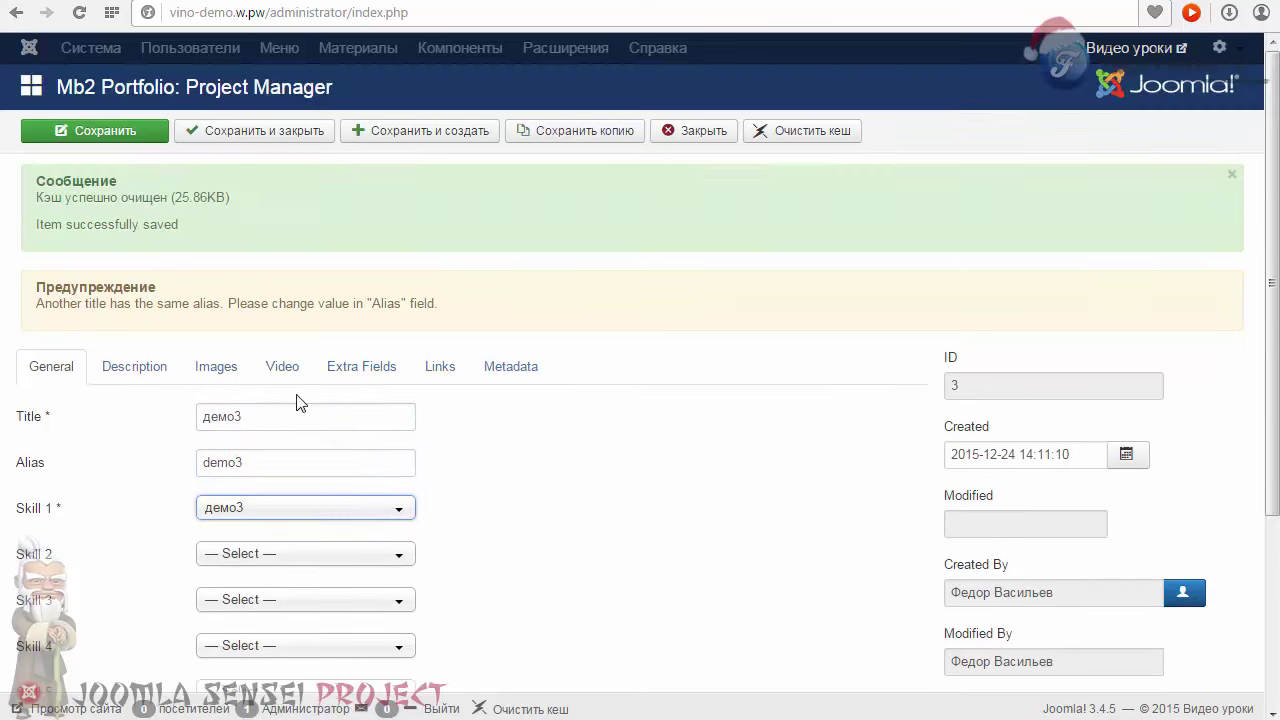
Step: Replace the intro image of the project "демо3" with images/148834269.jpg and save the project
click(135, 372)
scroll(134, 386, down, 3)
scroll(134, 386, up, 3)
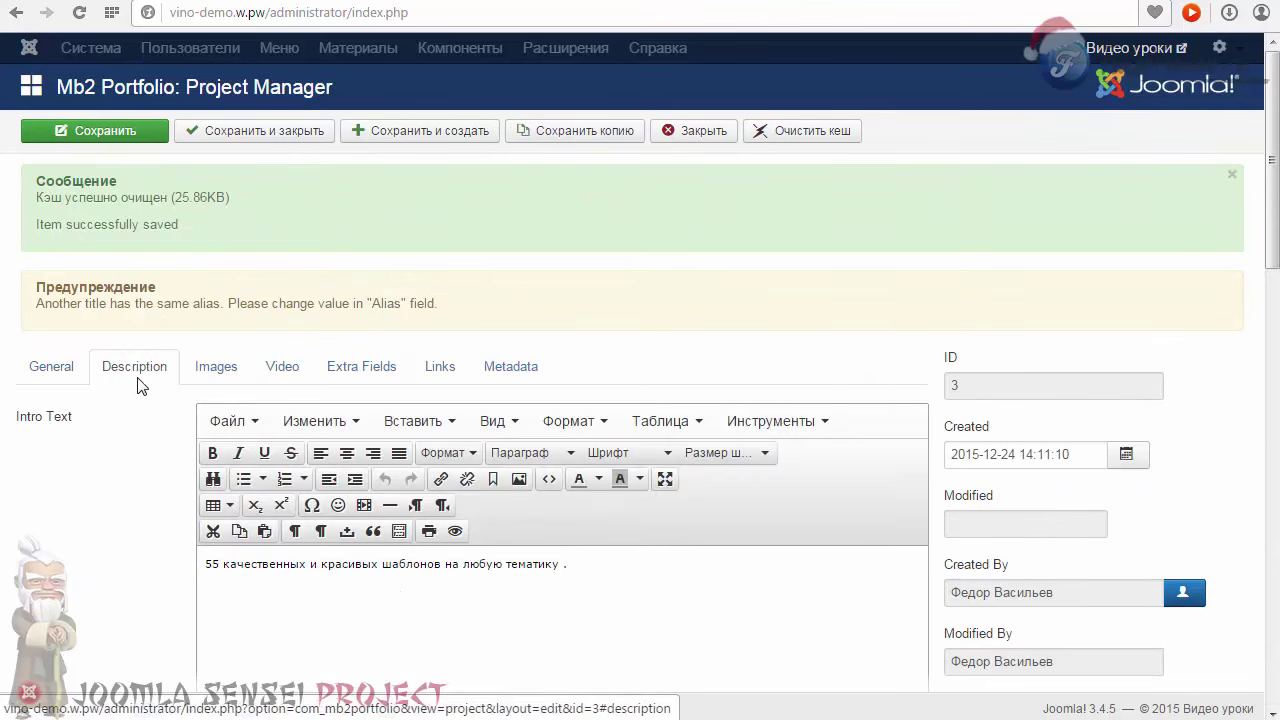
click(200, 370)
scroll(220, 388, down, 4)
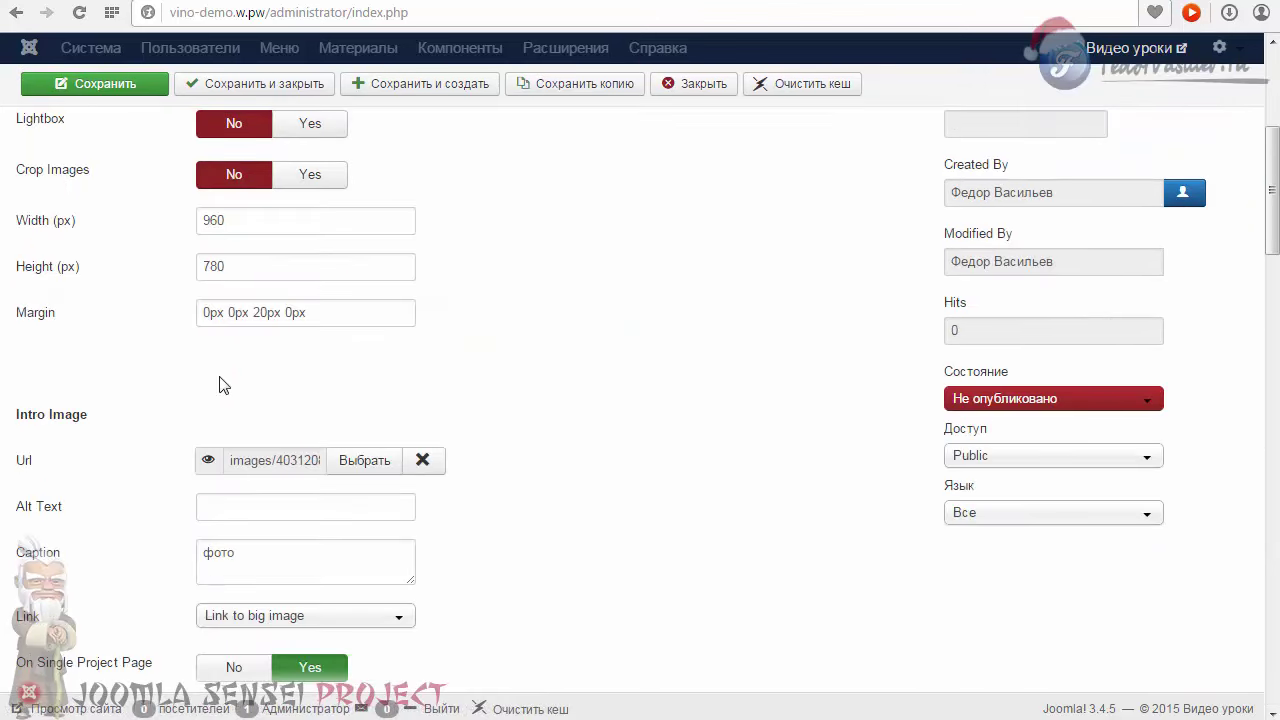
click(423, 466)
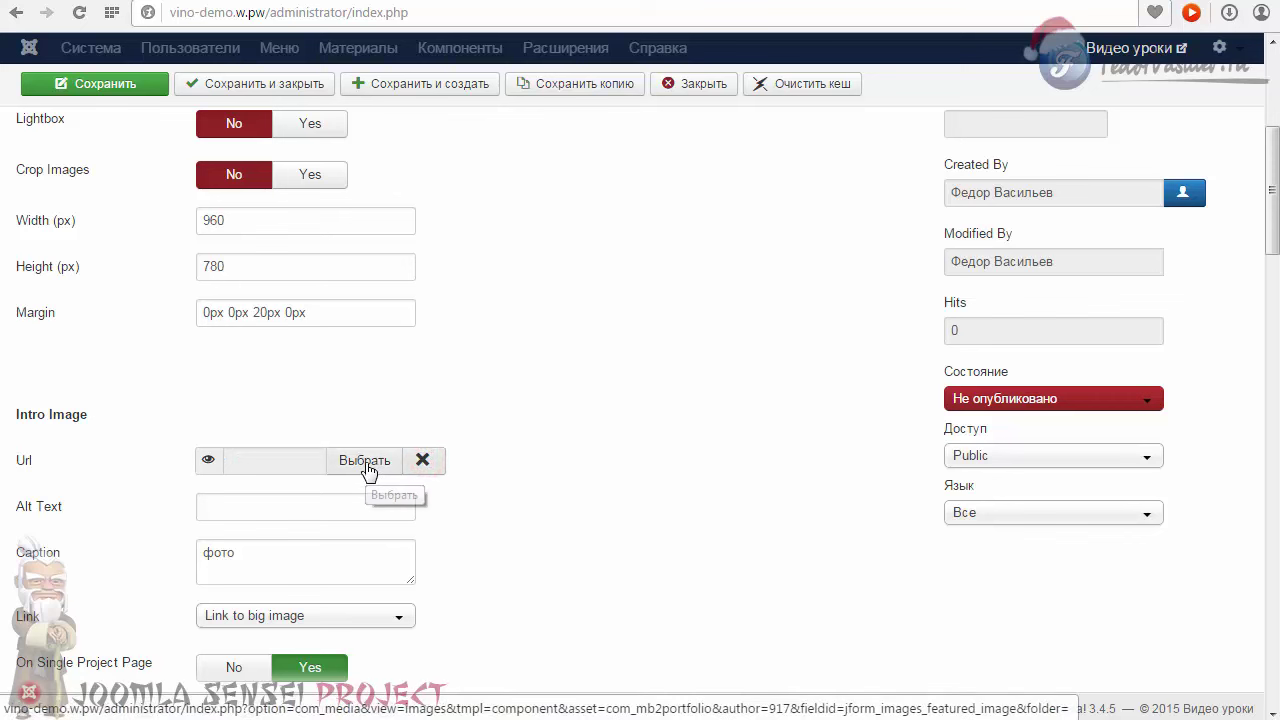
click(366, 463)
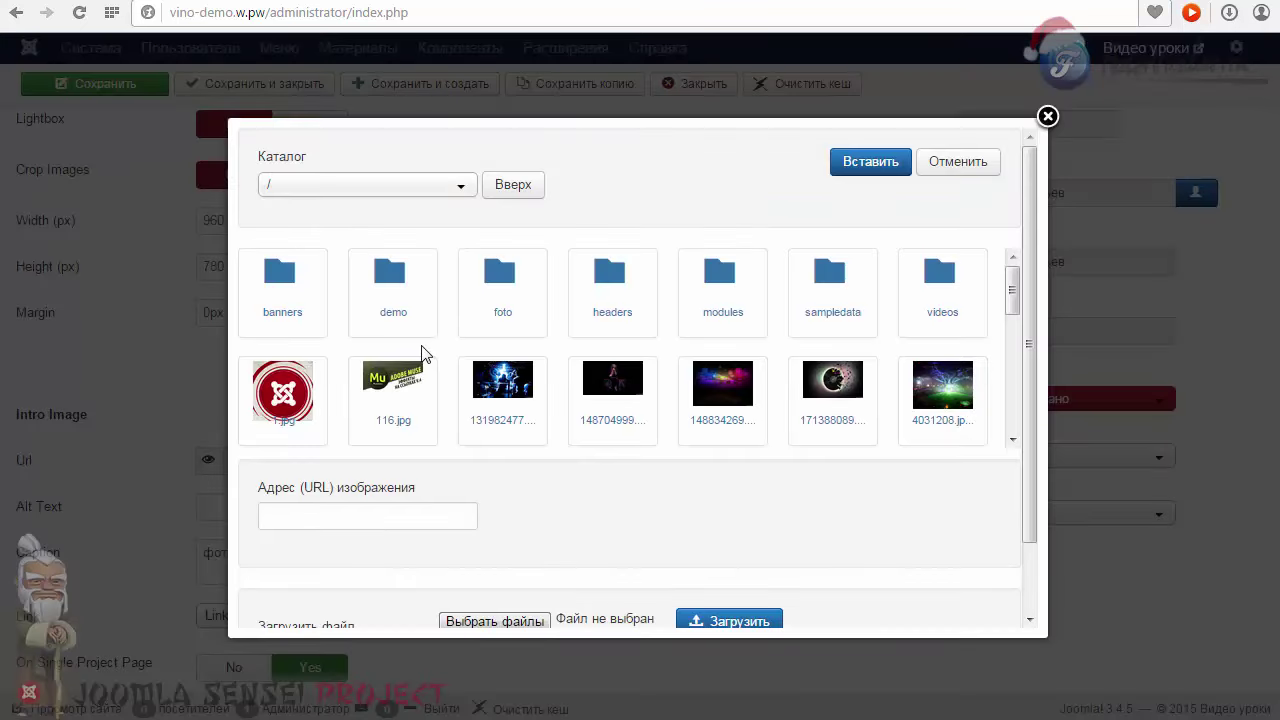
click(712, 418)
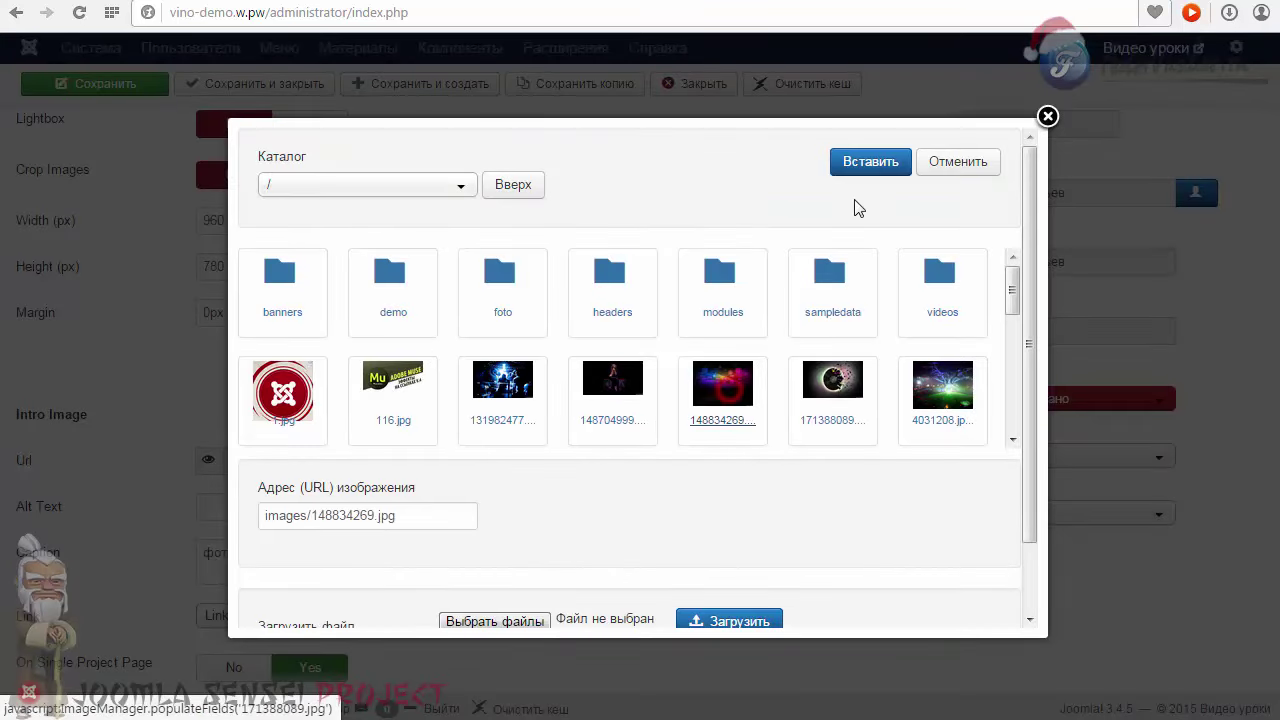
click(872, 163)
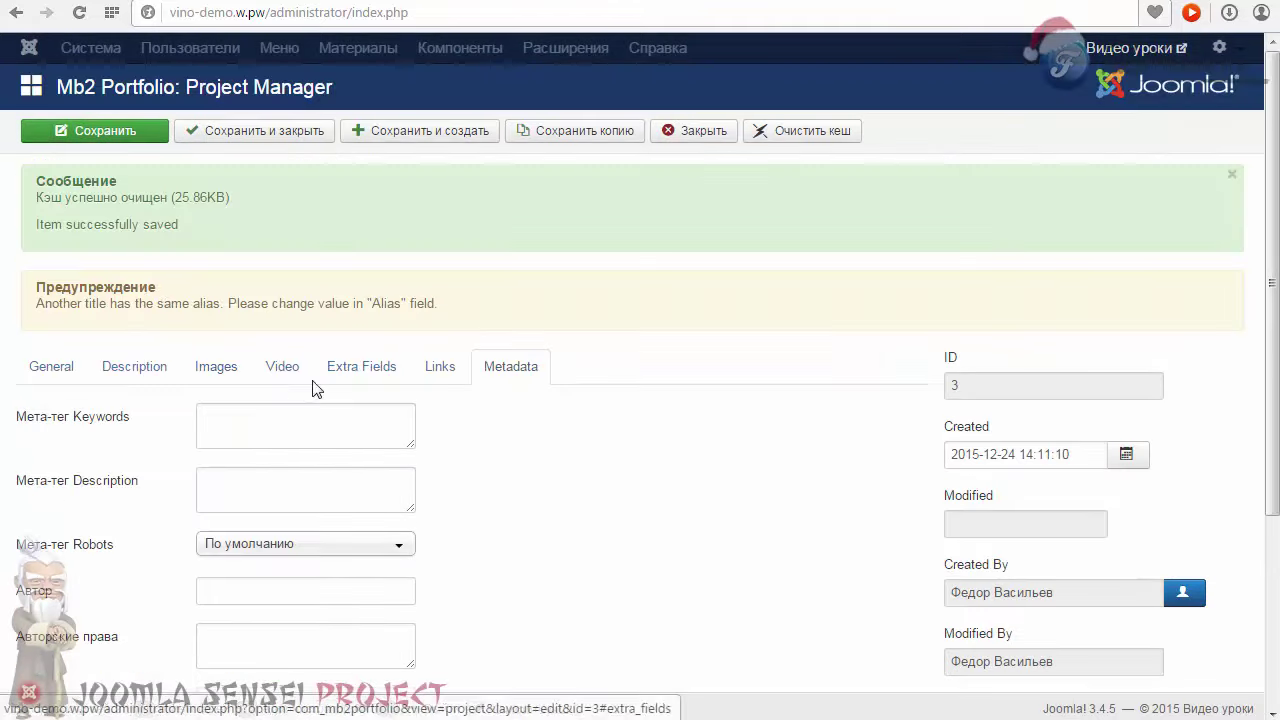
click(108, 131)
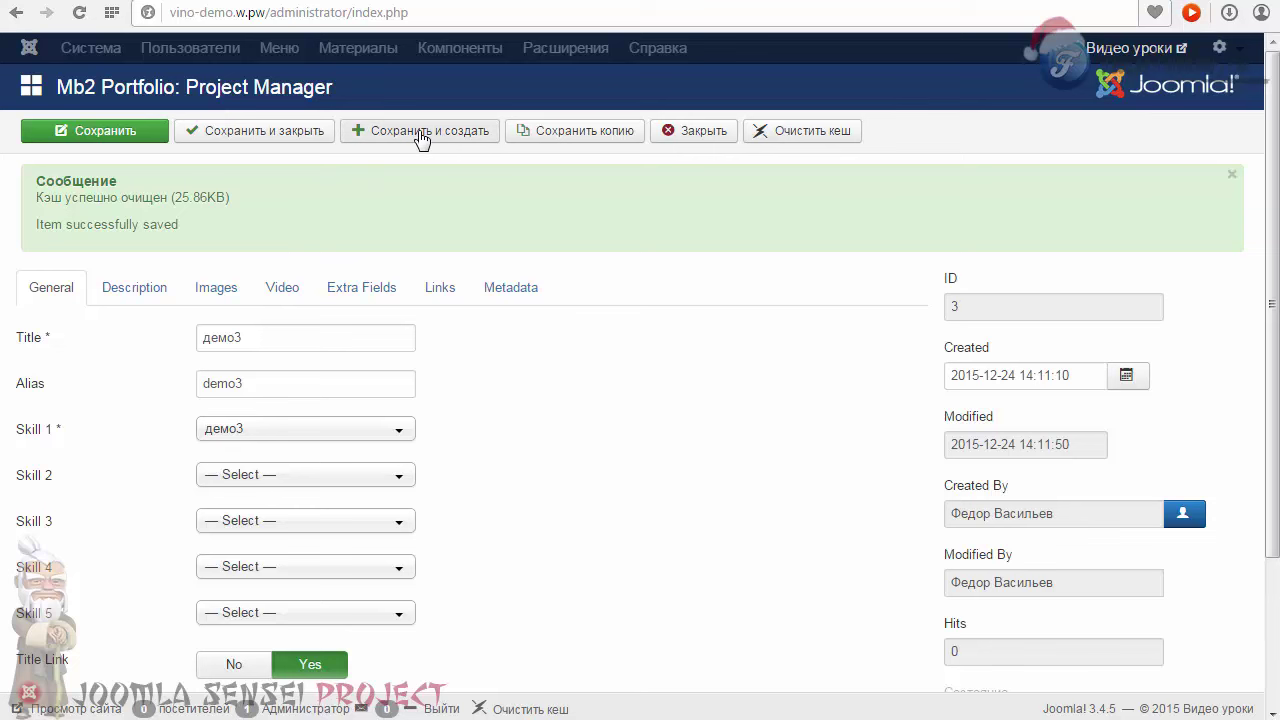
Step: Save a copy of the project "демо3" and set the copy's title to демо4 and its alias to demo4
click(545, 131)
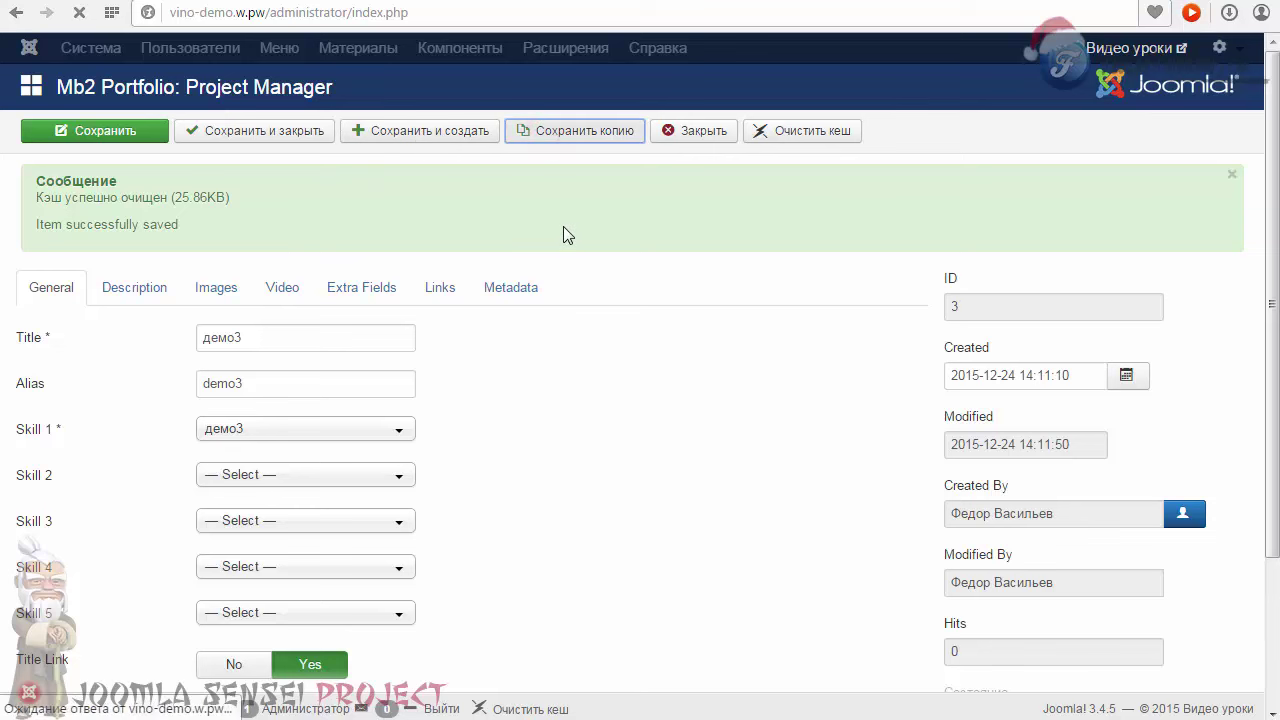
click(251, 414)
key(BackSpace)
text(4)
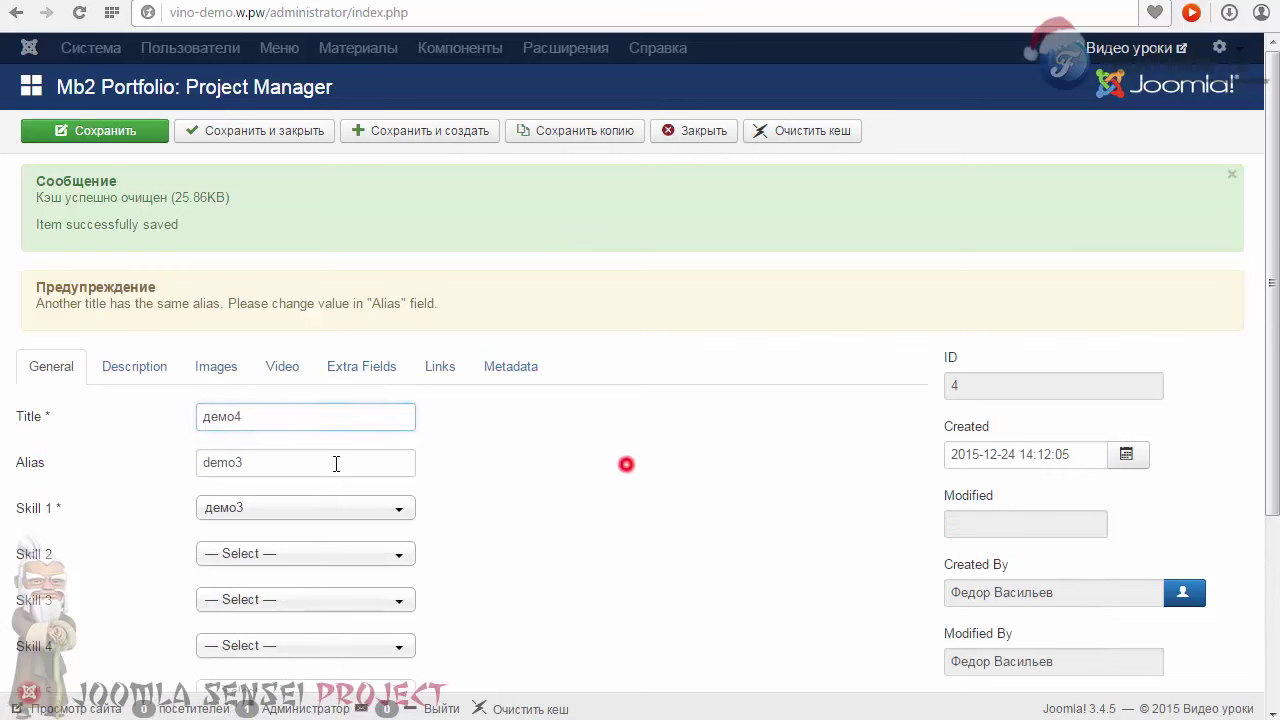
click(283, 463)
key(BackSpace)
text(4)
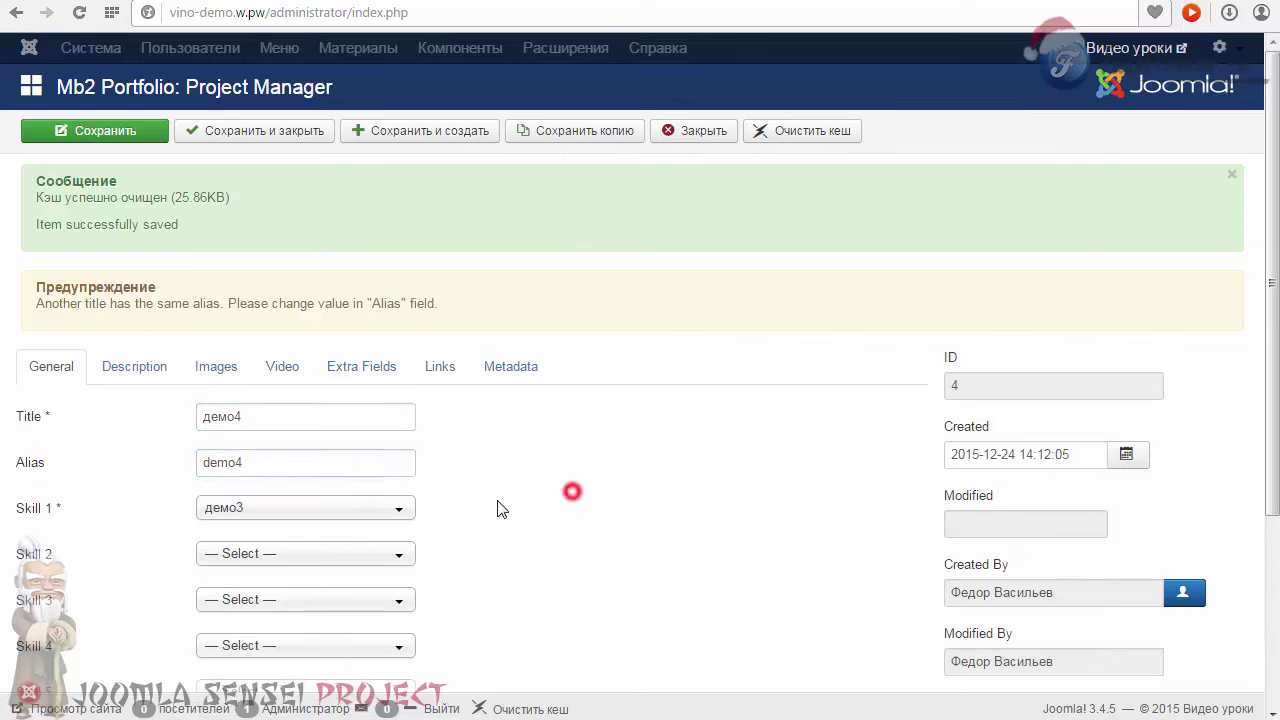
Step: Set Skill 1 of the project "демо4" to демо and Skill 2 to демо2
click(357, 511)
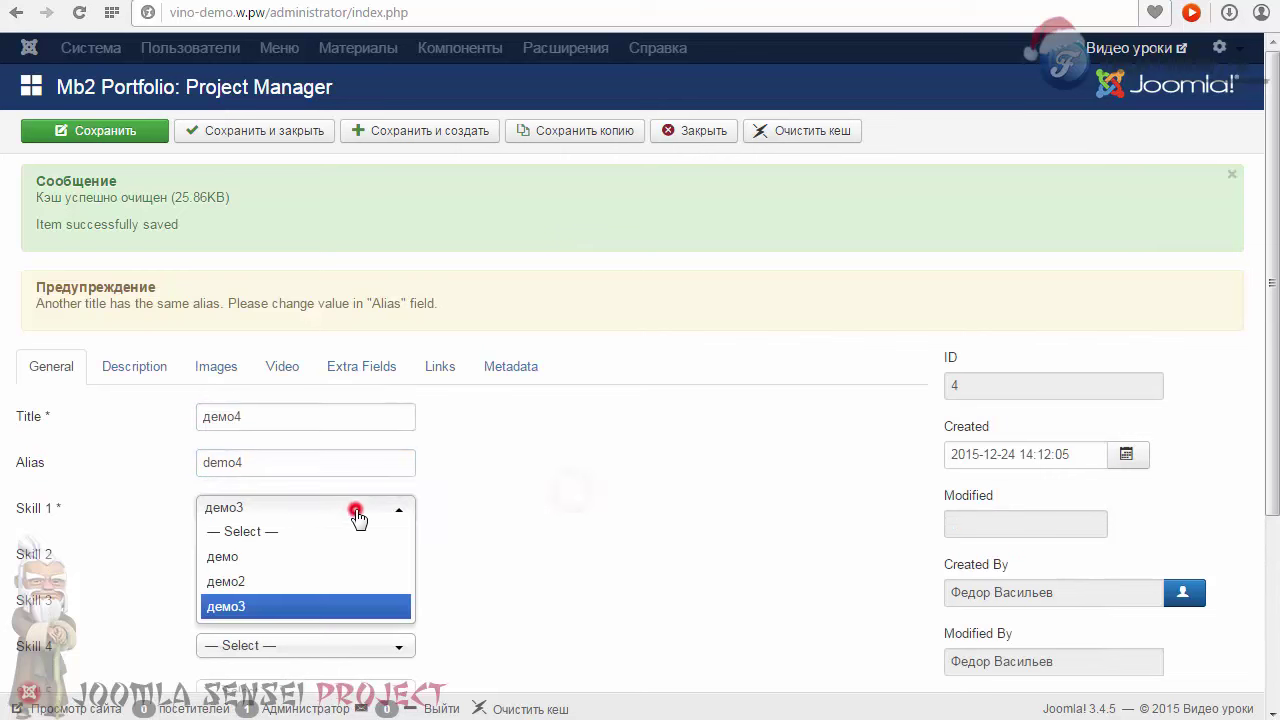
click(285, 567)
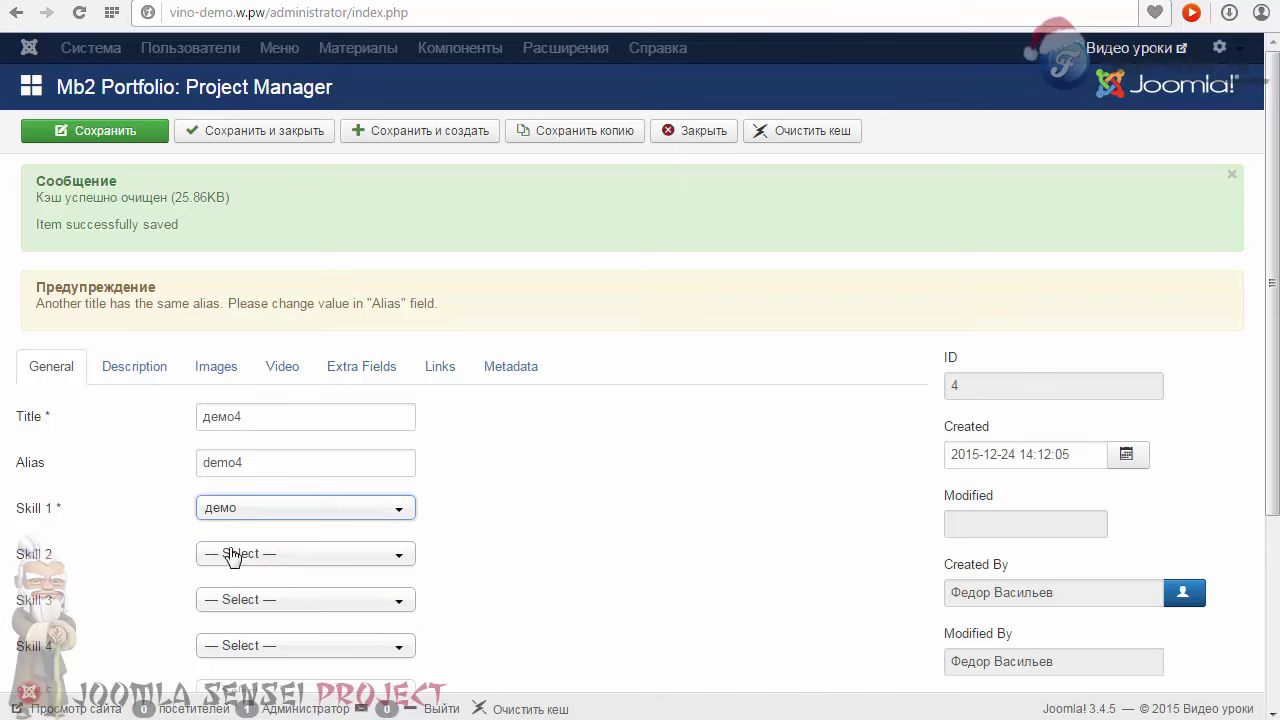
click(231, 557)
click(234, 624)
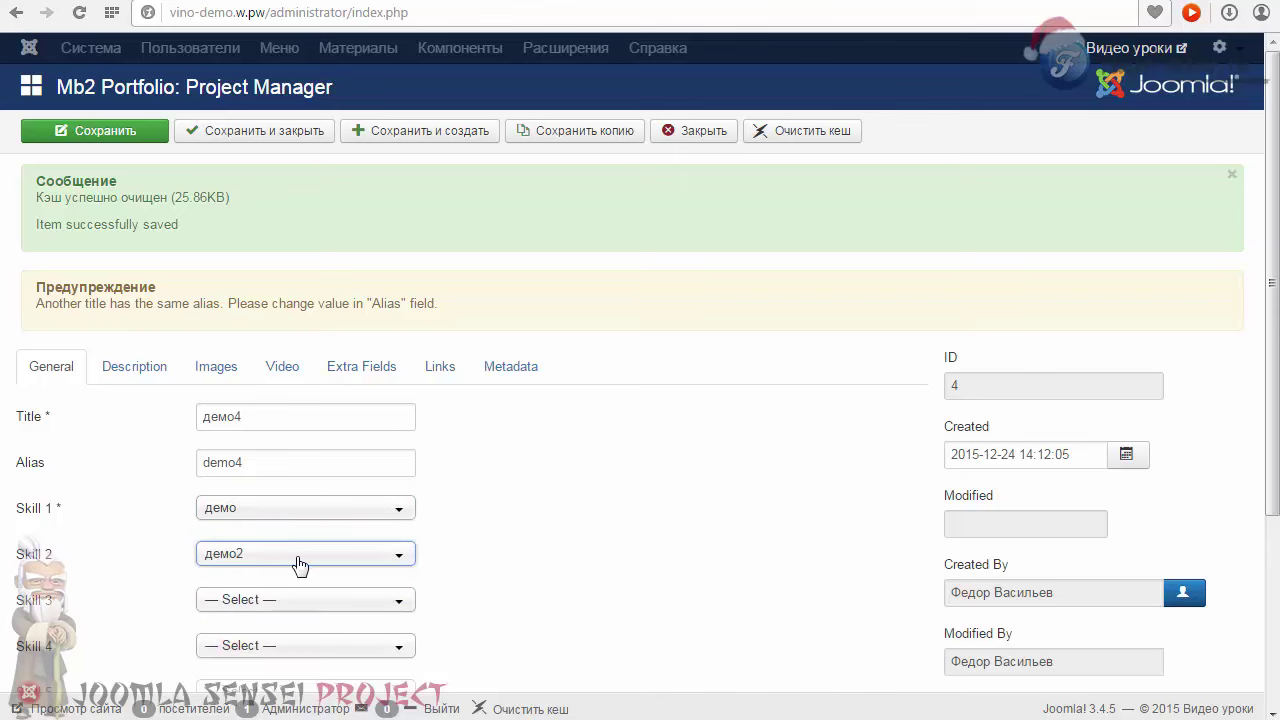
scroll(620, 485, down, 3)
scroll(617, 483, up, 3)
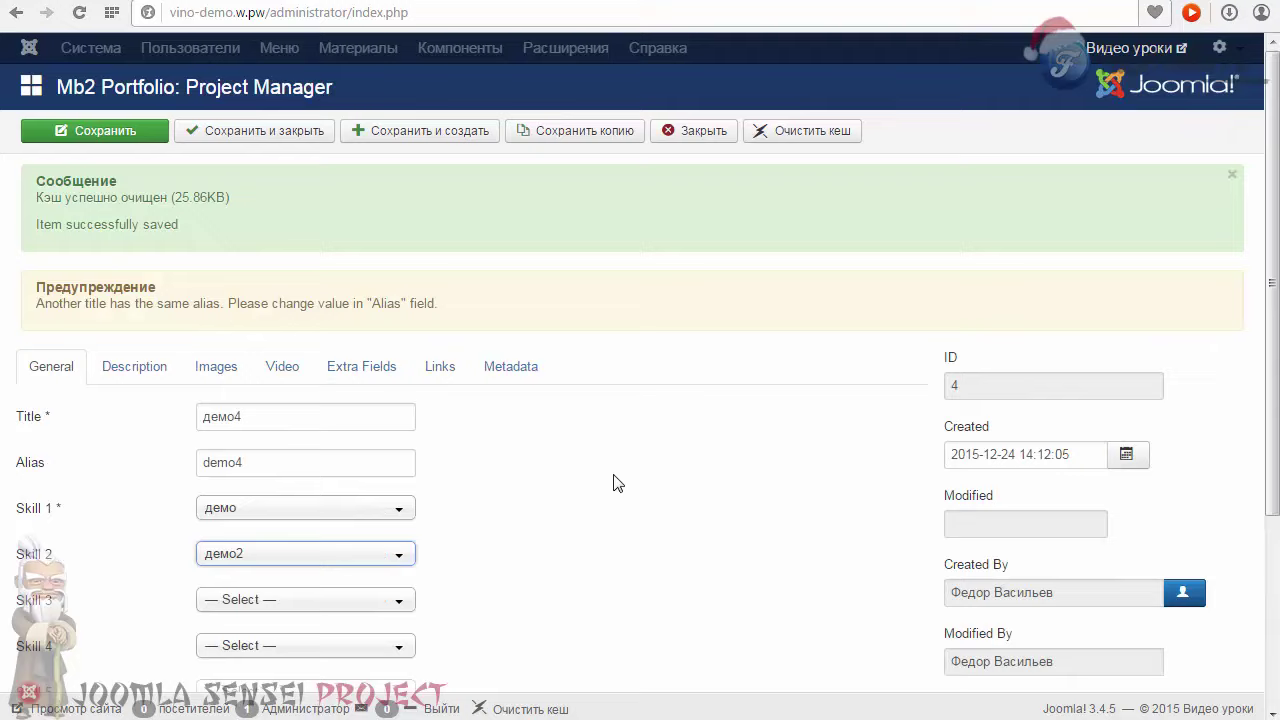
Step: Replace the intro image of the project "демо4" with images/171388089.jpg
click(210, 372)
scroll(480, 450, down, 3)
click(490, 455)
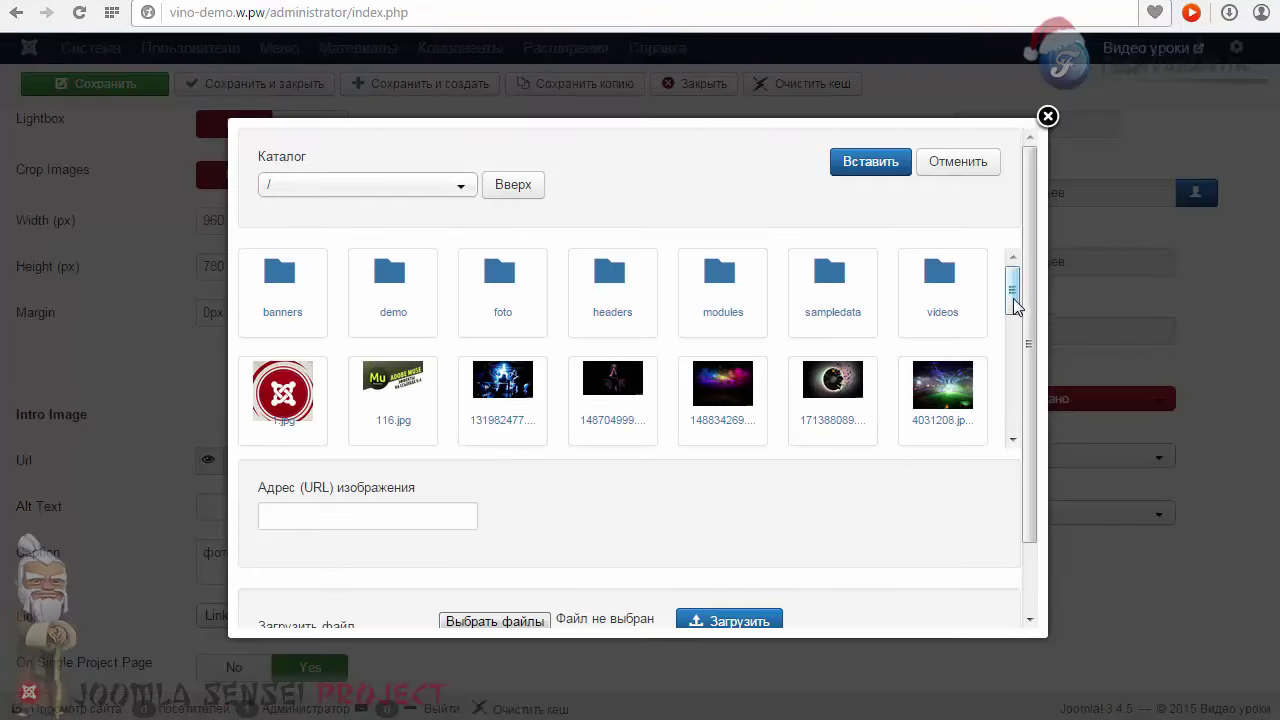
mouse_move(1014, 305)
mouse_down()
mouse_move(1011, 357)
mouse_move(1012, 330)
mouse_up()
click(840, 305)
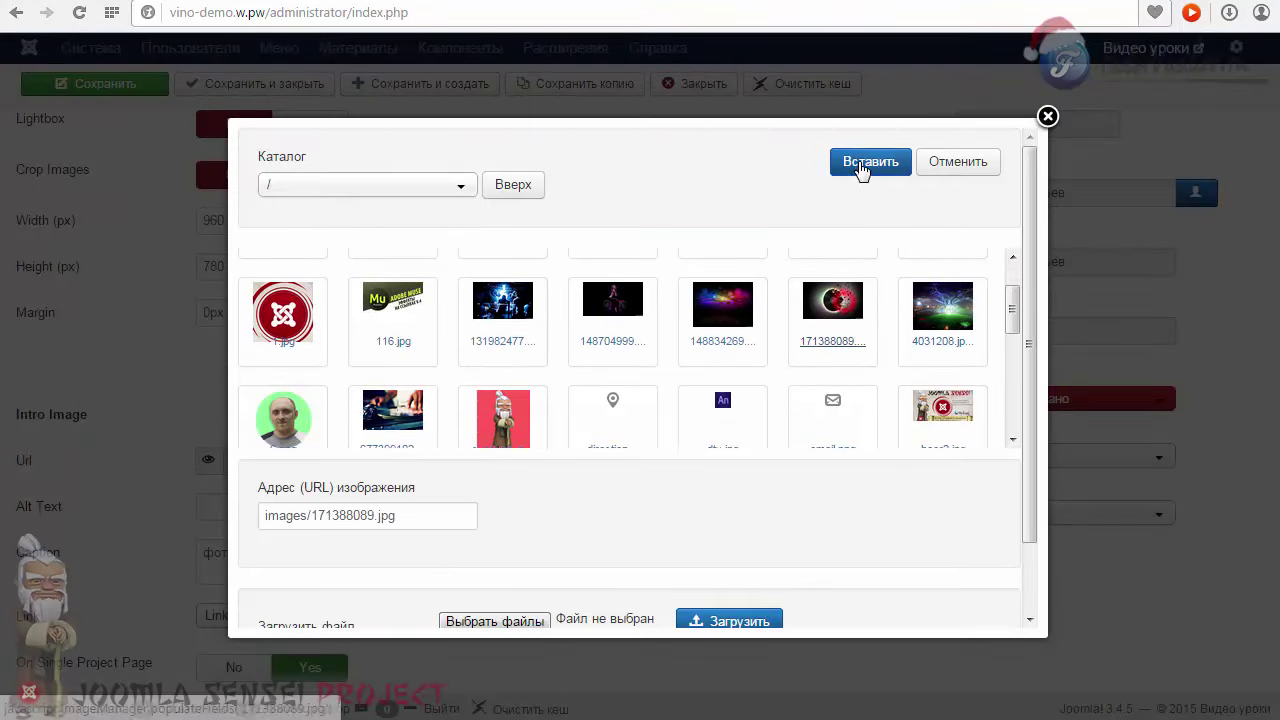
click(862, 168)
scroll(571, 434, up, 4)
Step: Switch to the YouTube page "44.Mp3 плеер для сайта" and copy the video ID wOtkJeIbM_4 from its address
click(282, 366)
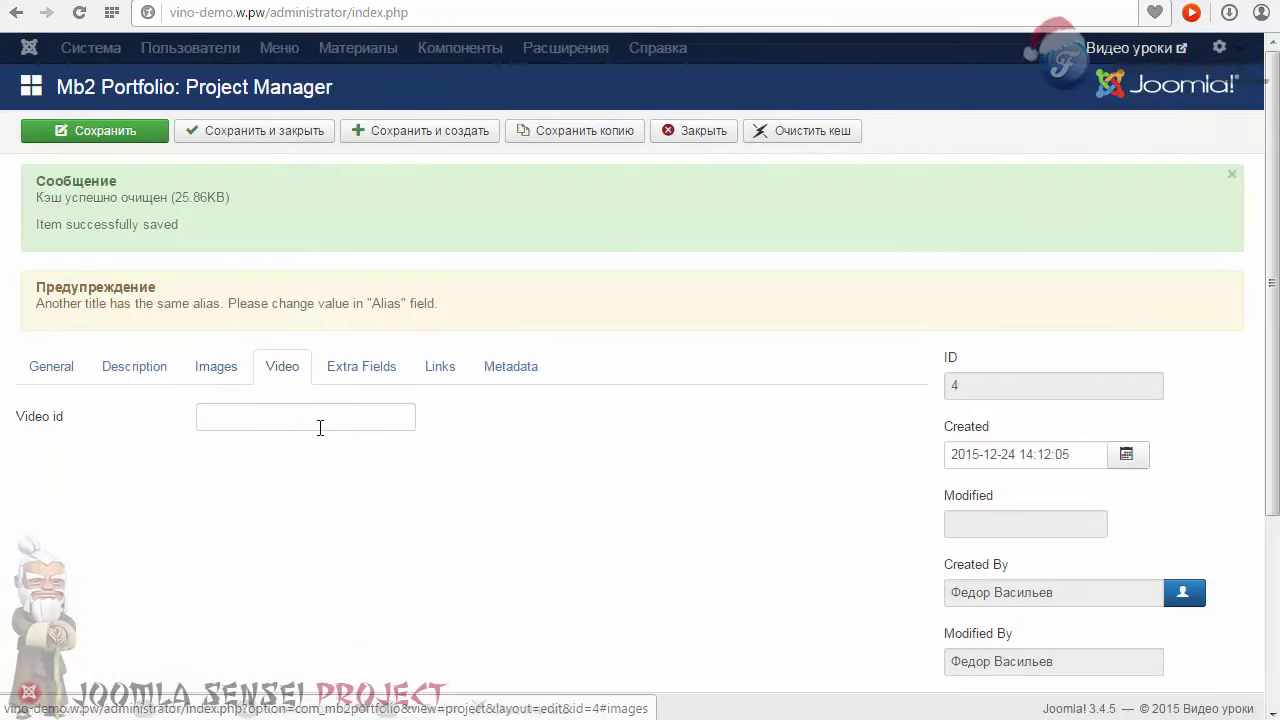
scroll(240, 370, down, 1)
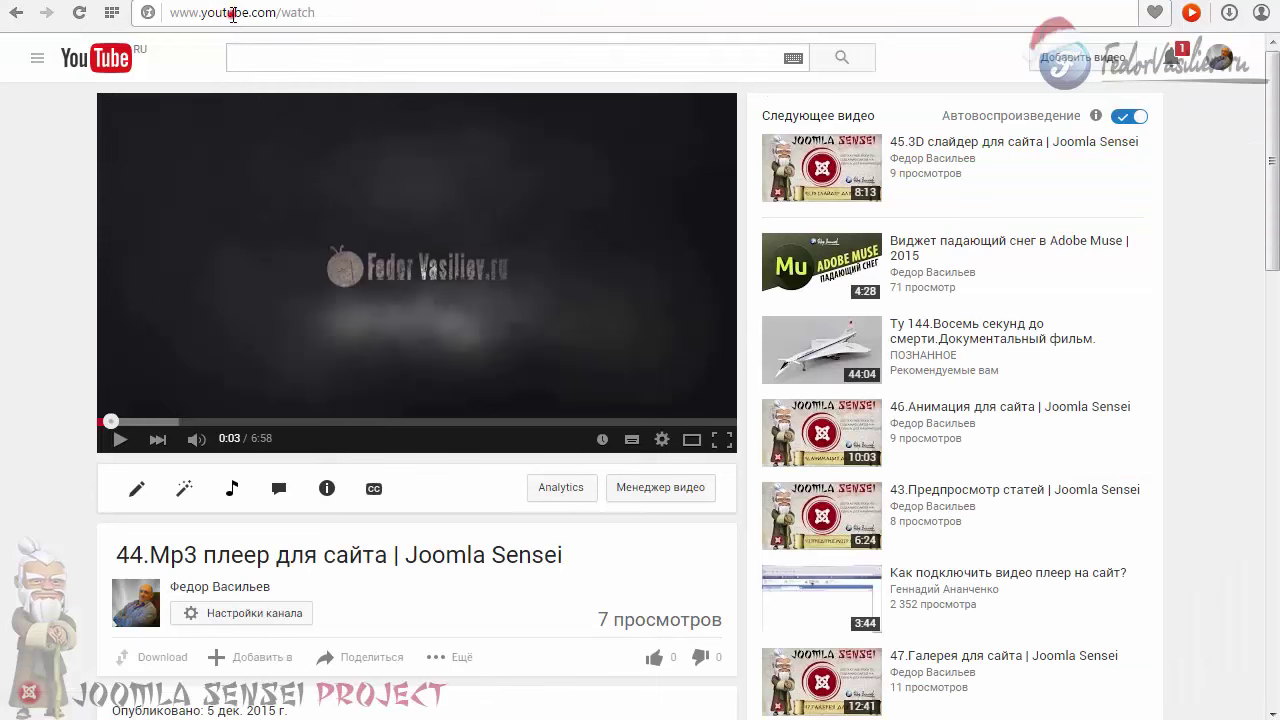
click(232, 14)
click(320, 15)
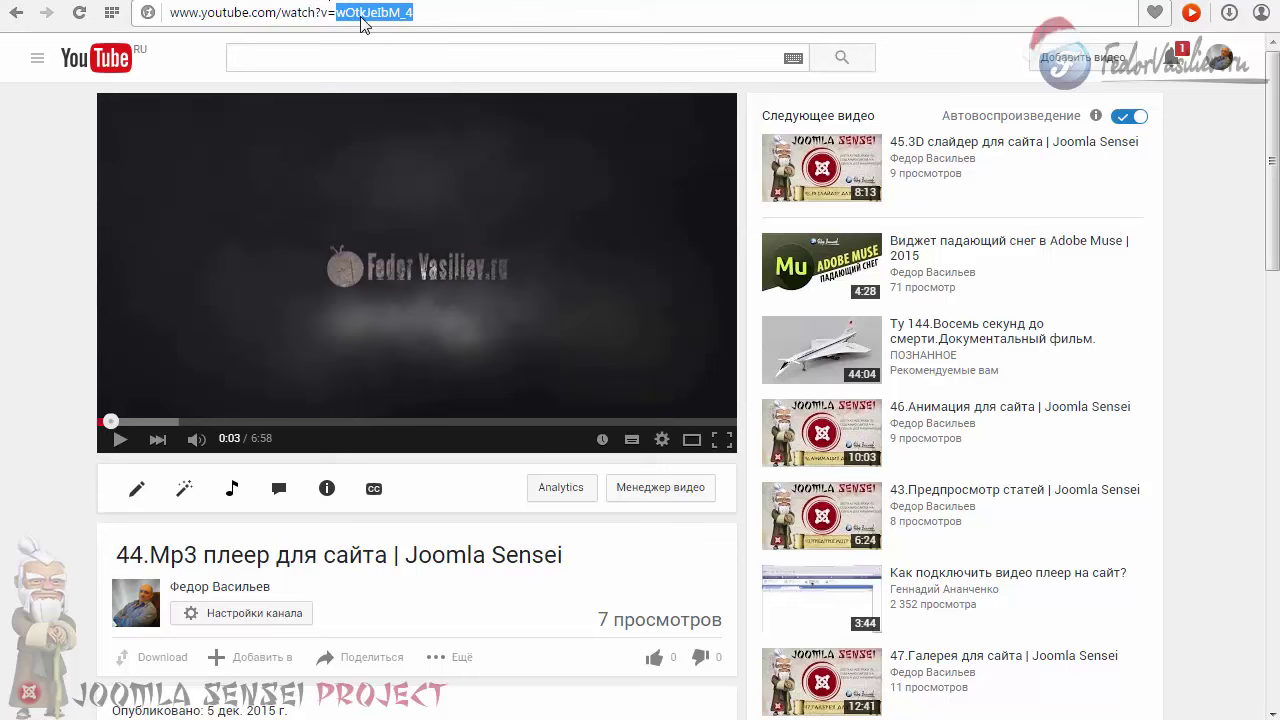
right_click(344, 17)
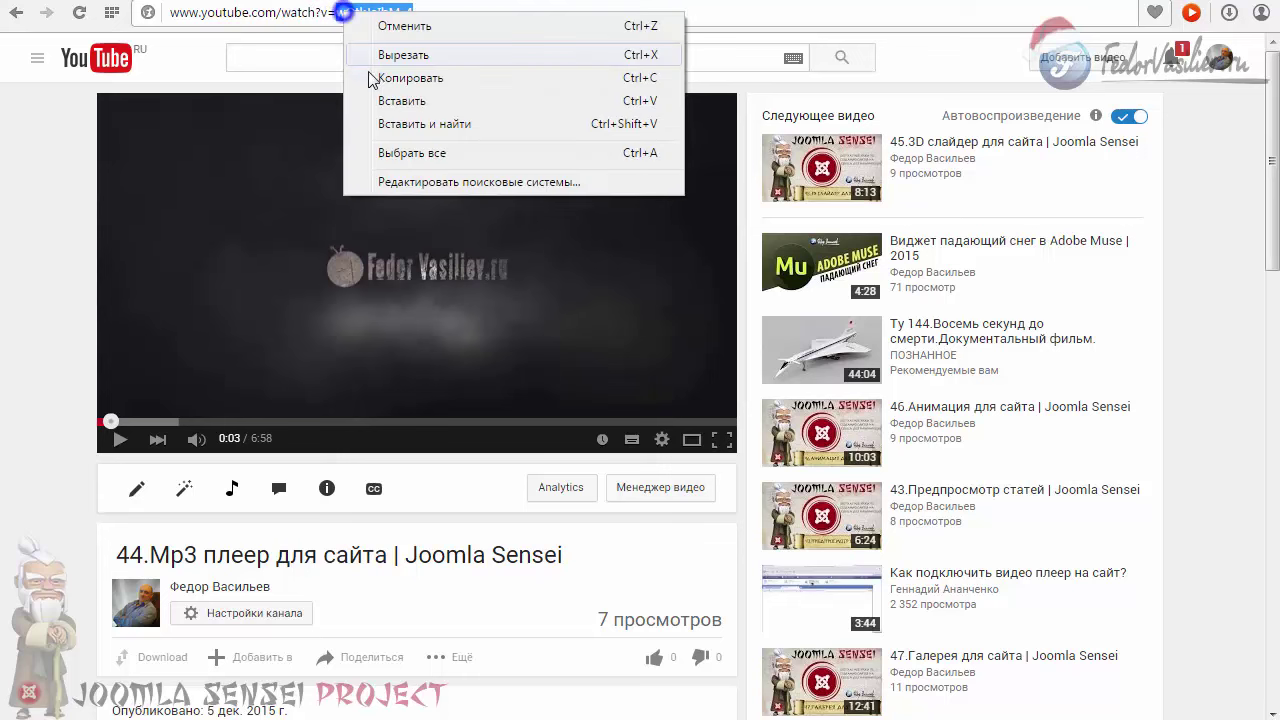
click(401, 77)
Step: Return to the Joomla project "демо4" and paste the copied ID wOtkJeIbM_4 as its video id
key(ctrl+Tab)
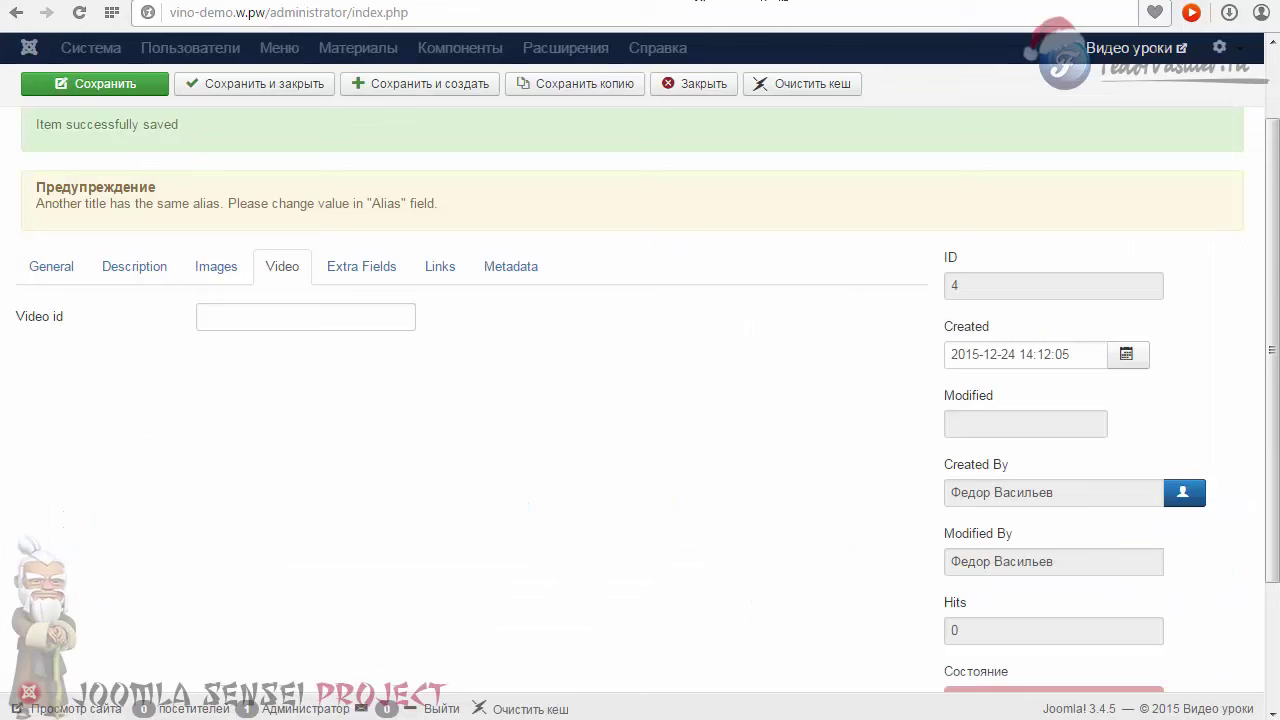
click(214, 316)
right_click(229, 317)
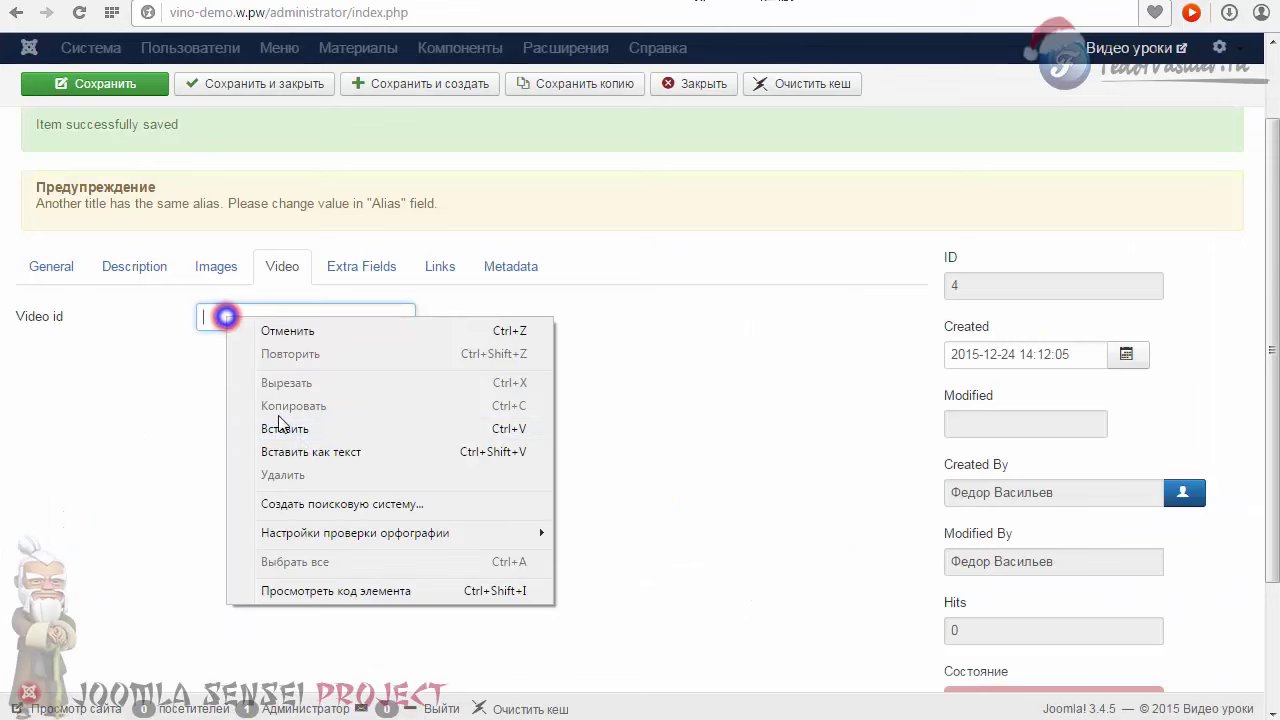
click(310, 429)
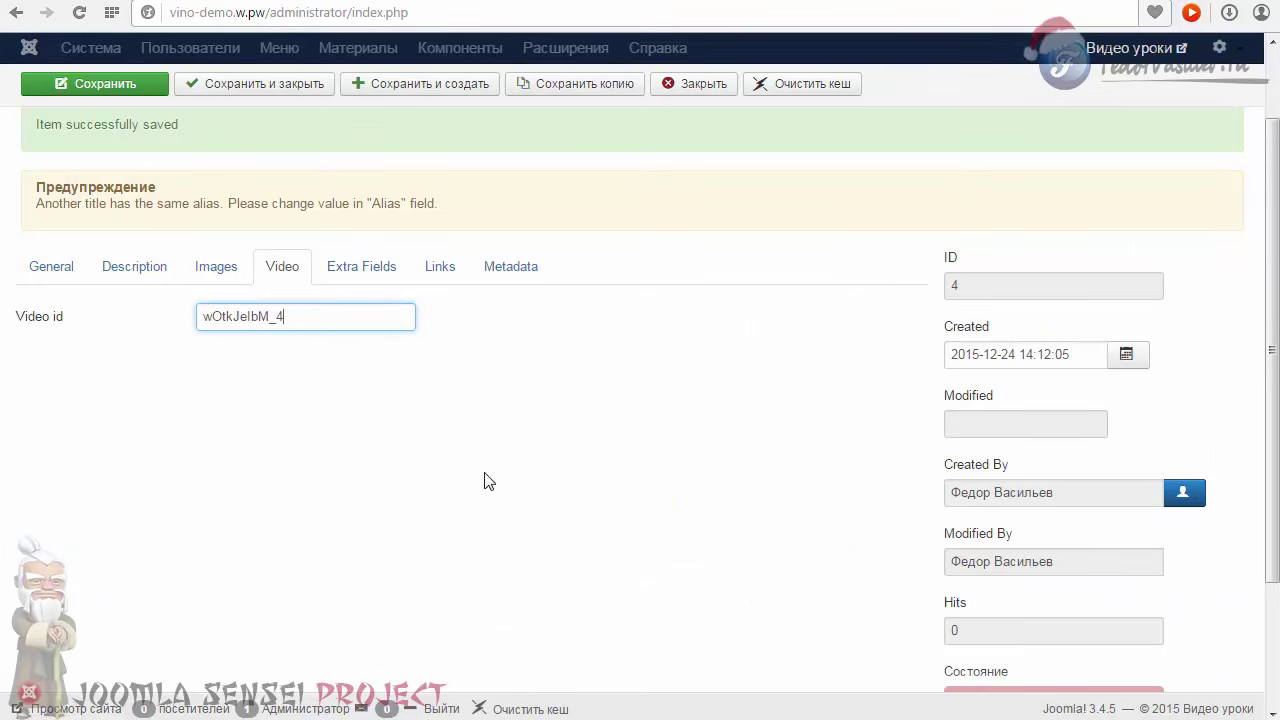
Step: Look over the extra fields, links and metadata of the project "демо4" and save the project
click(370, 276)
click(440, 268)
click(508, 268)
scroll(123, 161, up, 2)
click(108, 131)
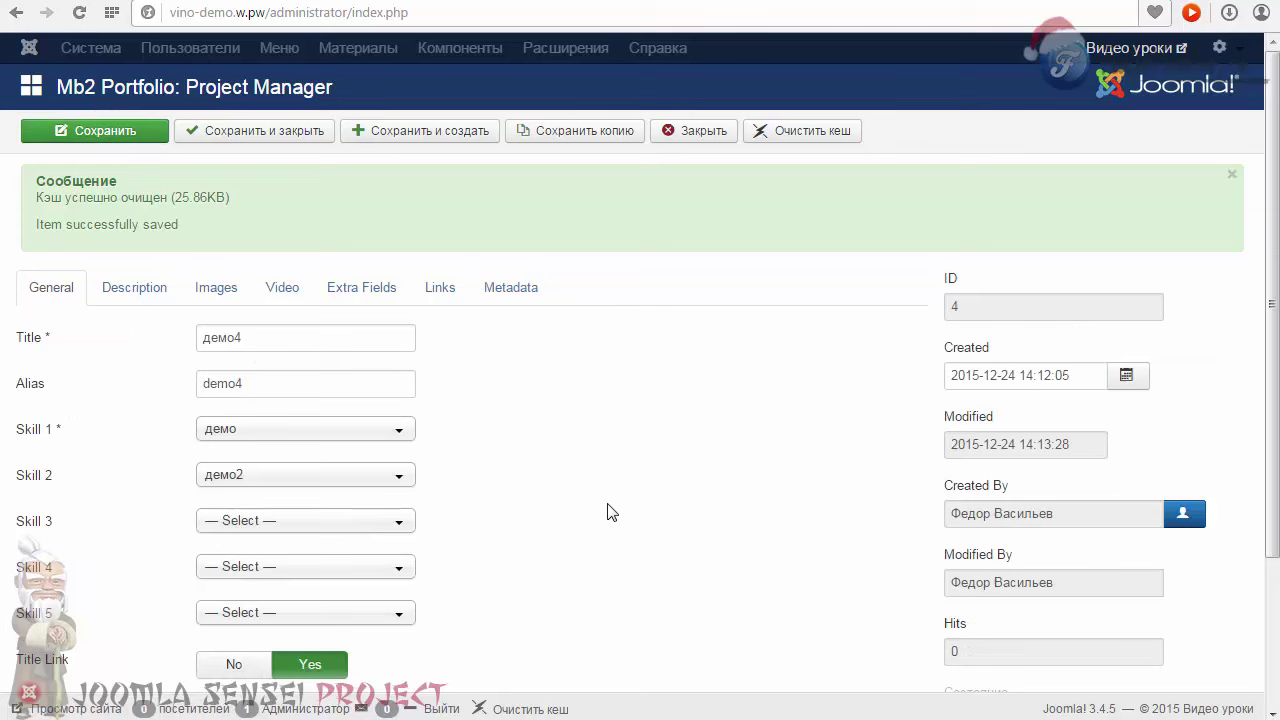
Step: Save a copy of the project "демо4" and set the copy's title to демо5 and its alias to demo5
click(542, 131)
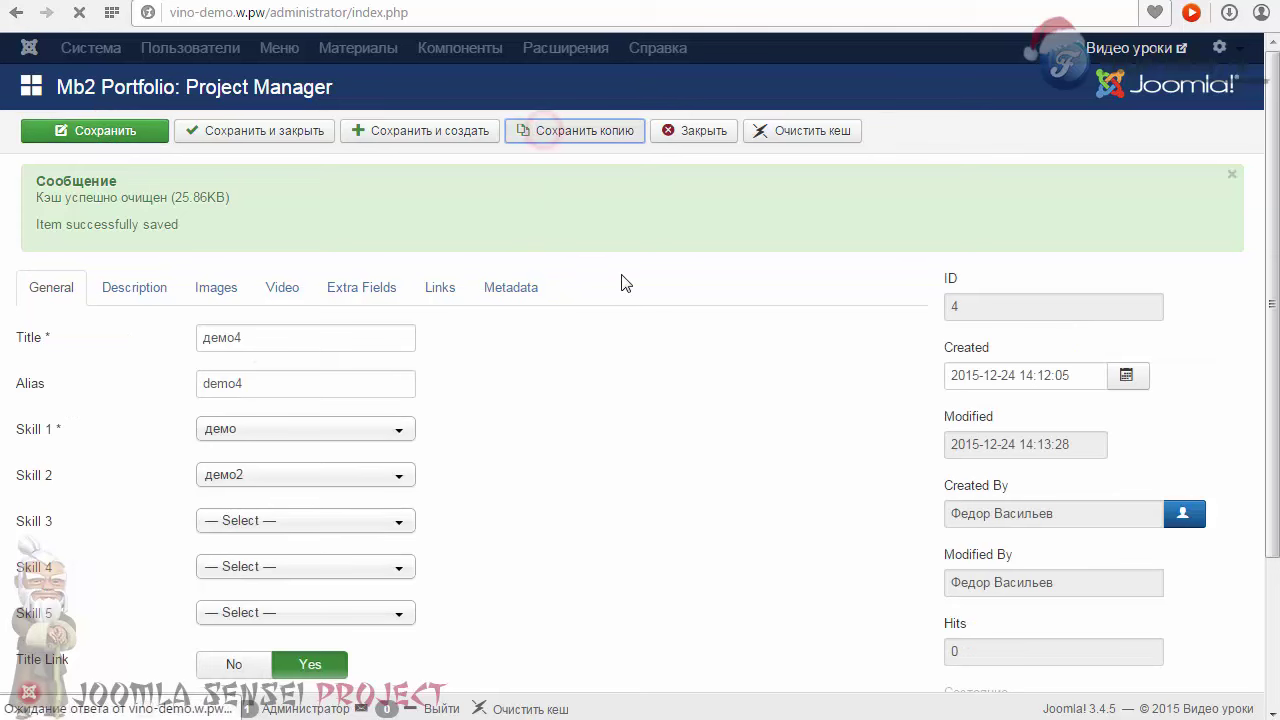
click(270, 414)
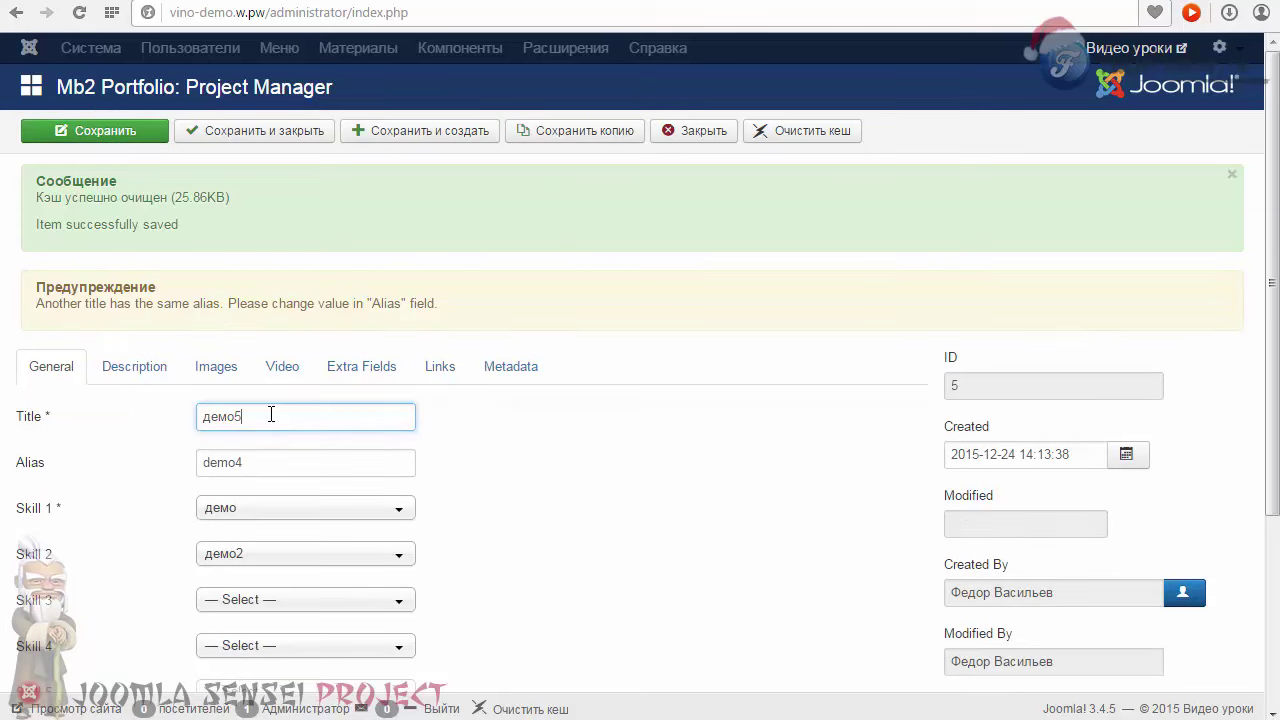
click(263, 461)
key(BackSpace)
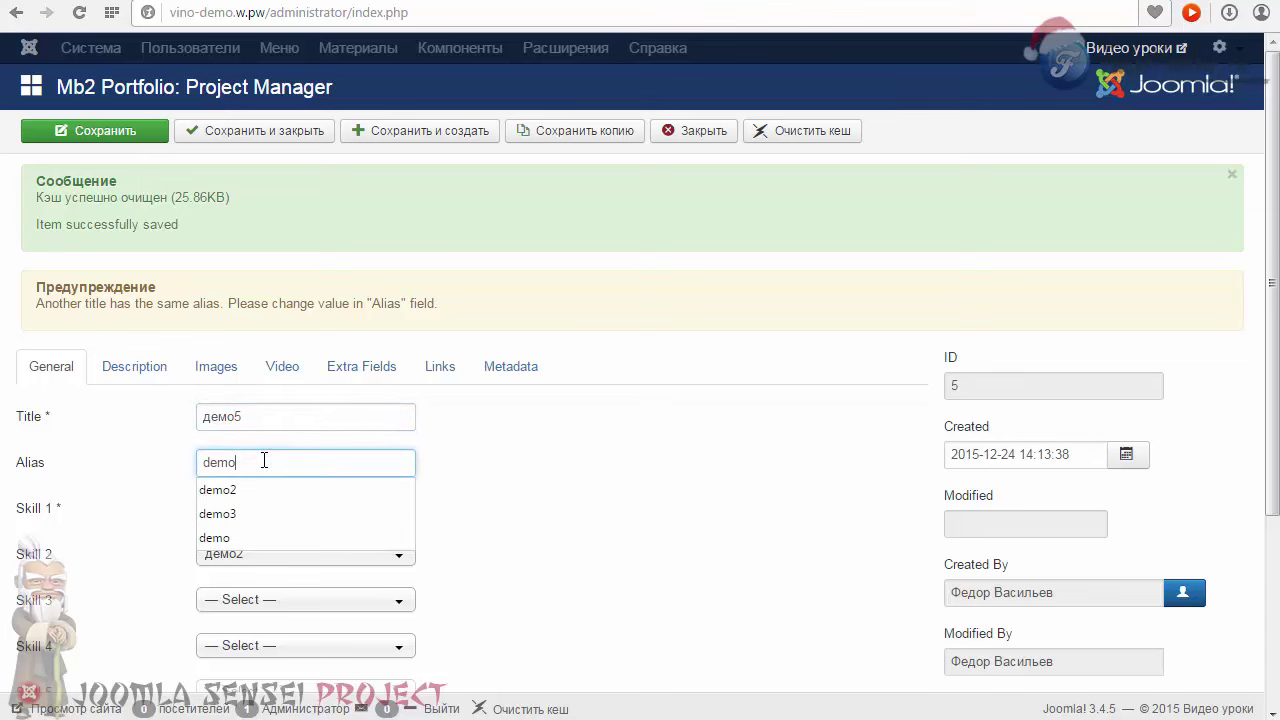
text(5)
click(678, 490)
Step: Keep Skill 1 of the project "демо5" as демо and set Skill 3 to демо3
scroll(650, 480, down, 1)
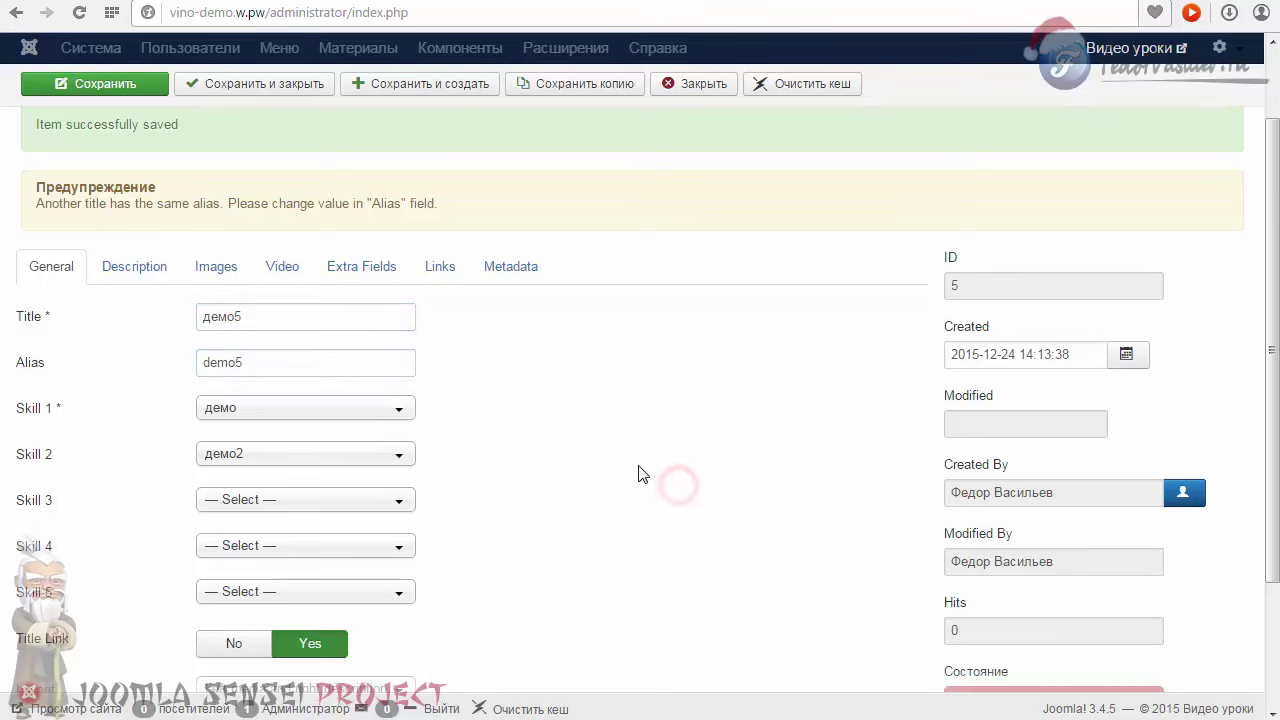
click(277, 410)
click(271, 408)
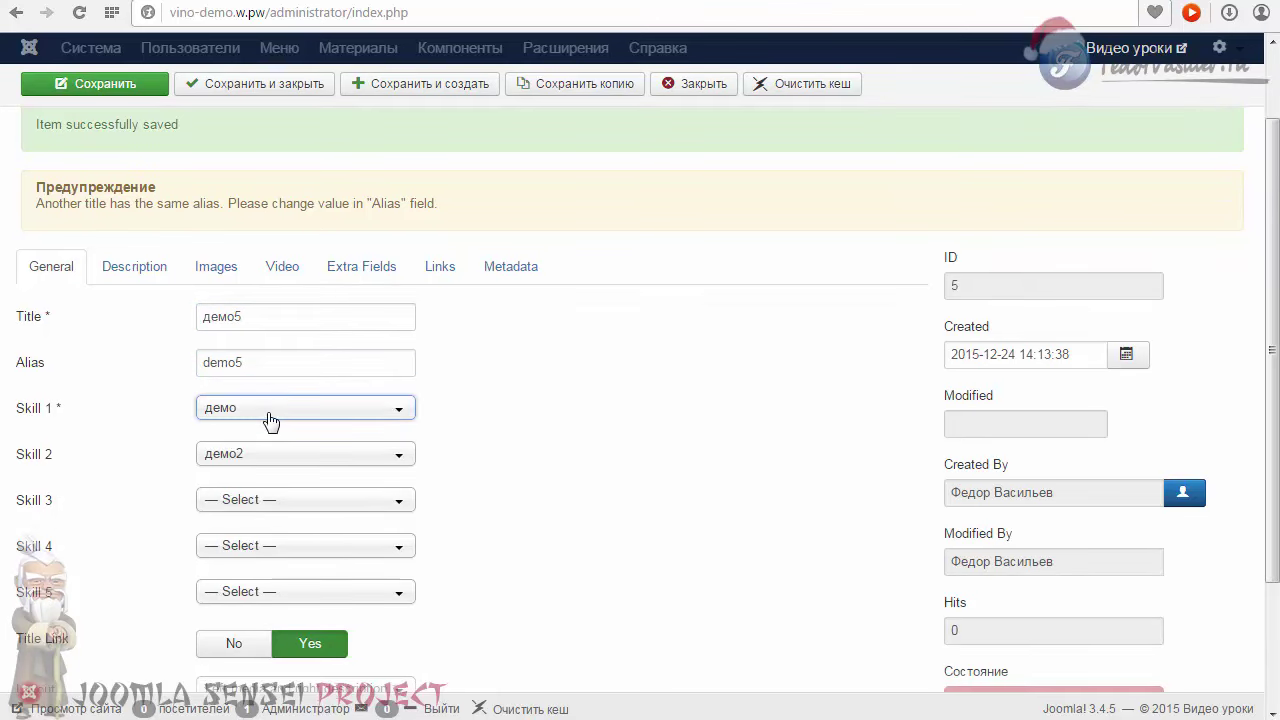
click(252, 500)
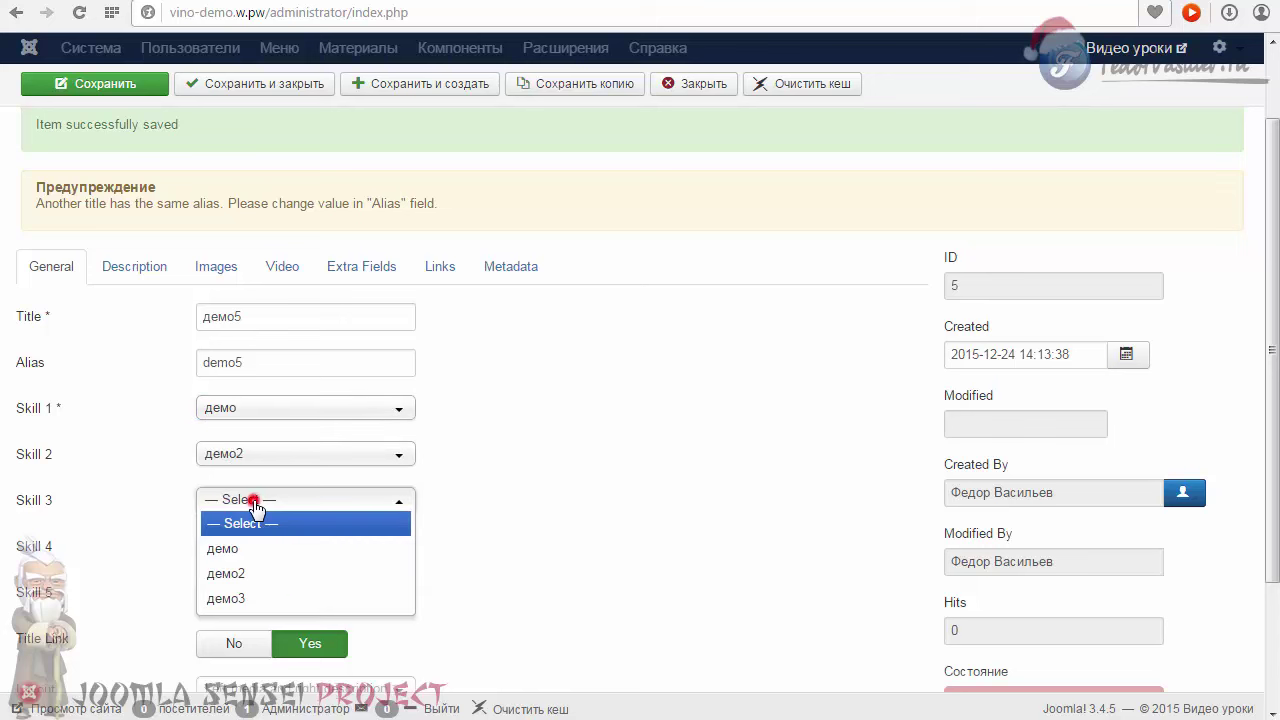
click(247, 597)
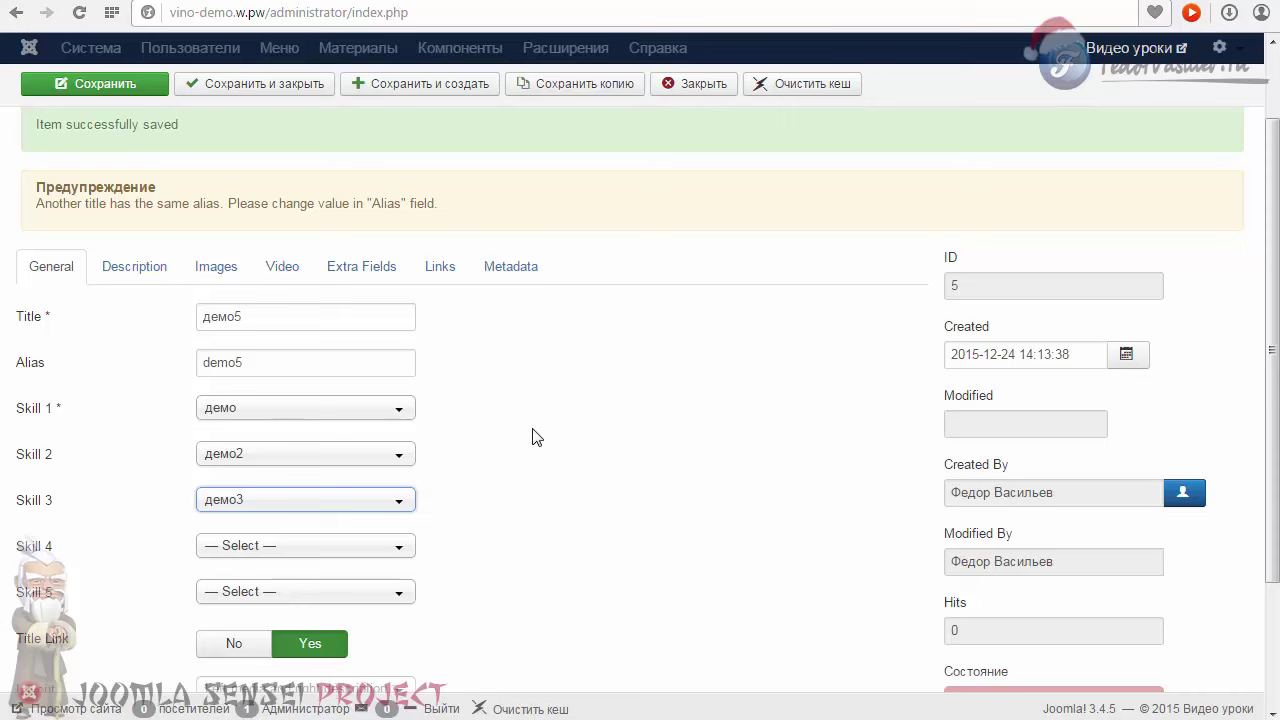
Step: Set the publishing state of the project "демо5" to Опубликовано
scroll(533, 437, down, 1)
click(997, 594)
click(988, 616)
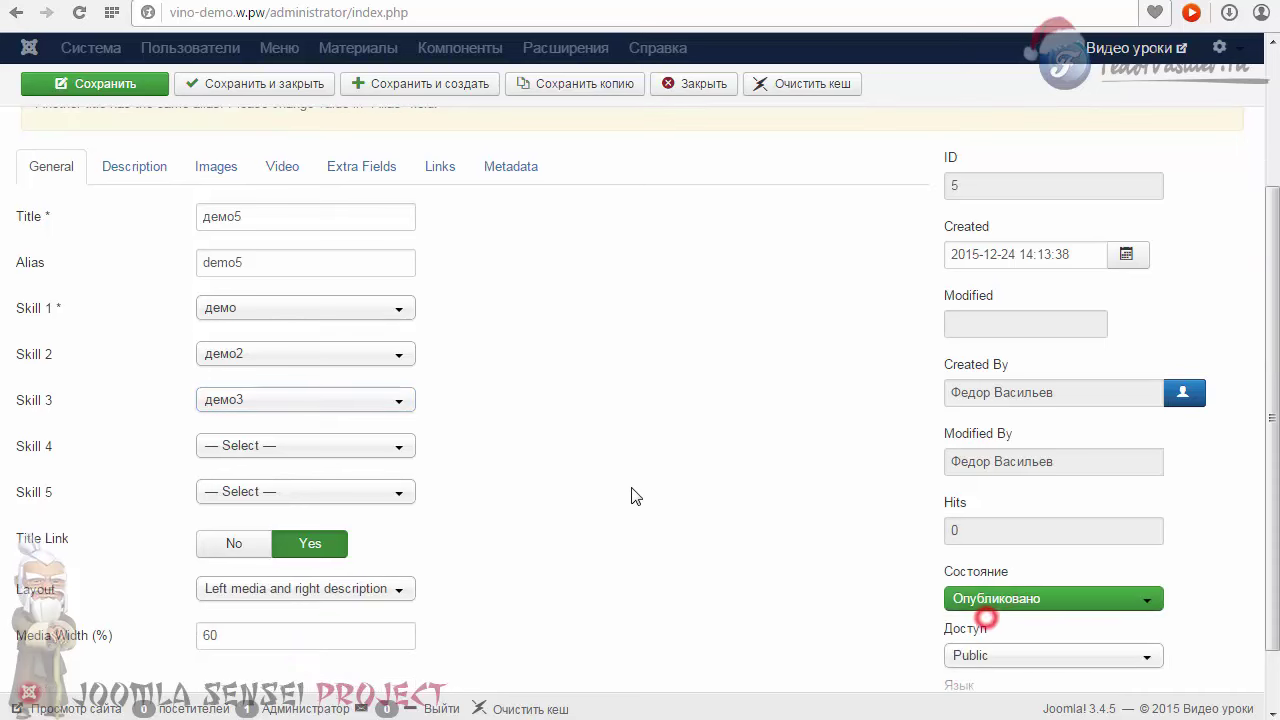
Step: Replace the intro image of the project "демо5" with the root-folder image 131982477 and save the project
scroll(615, 485, up, 2)
click(96, 372)
click(214, 372)
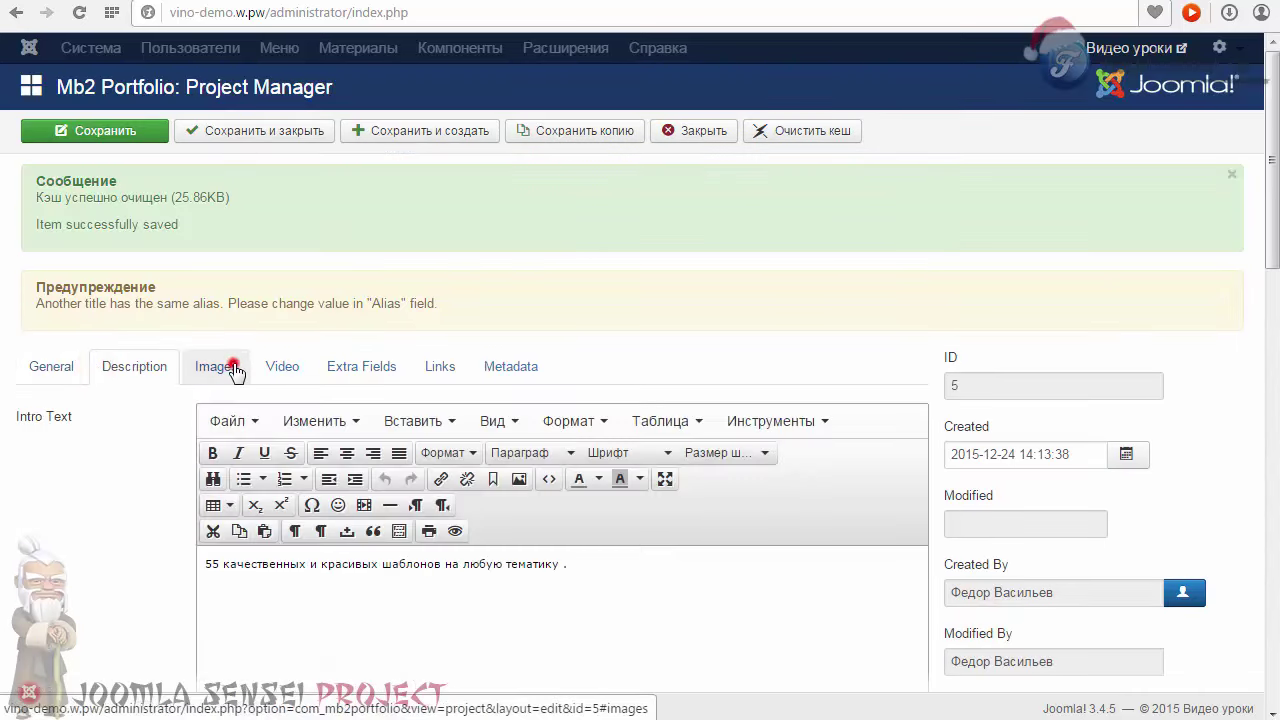
scroll(474, 448, down, 3)
click(424, 462)
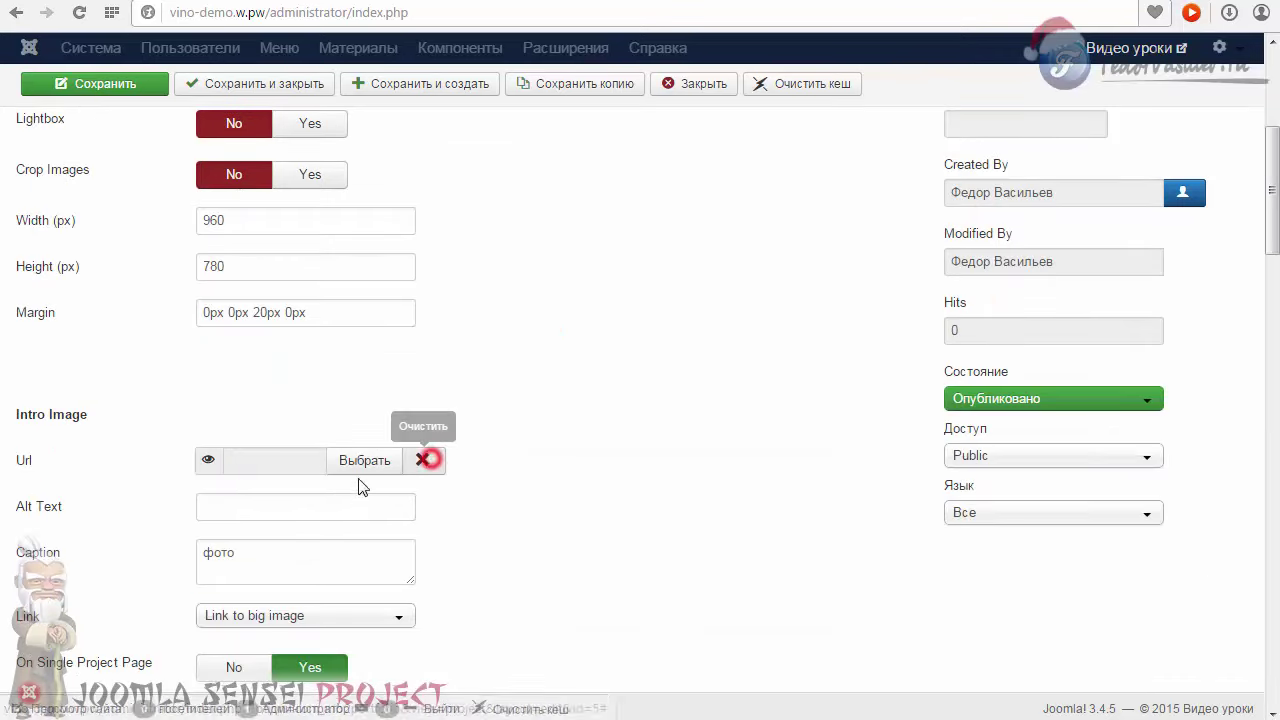
click(364, 461)
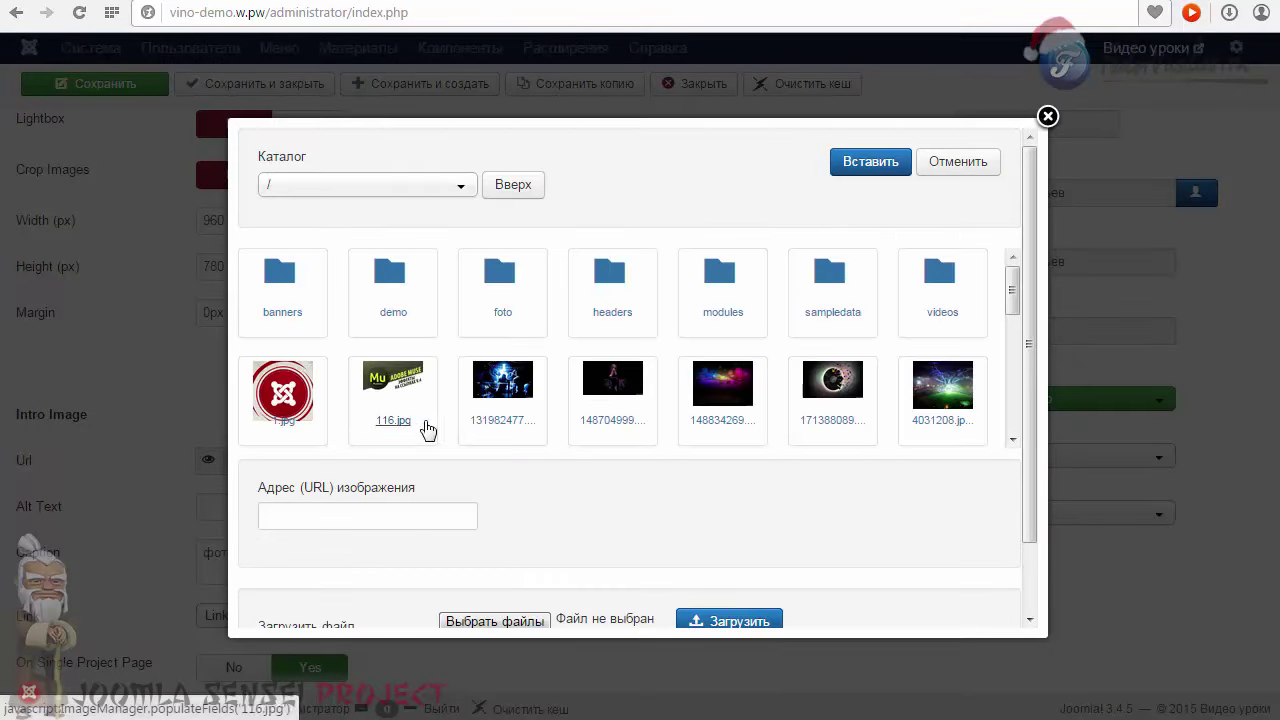
click(497, 385)
click(849, 163)
click(130, 84)
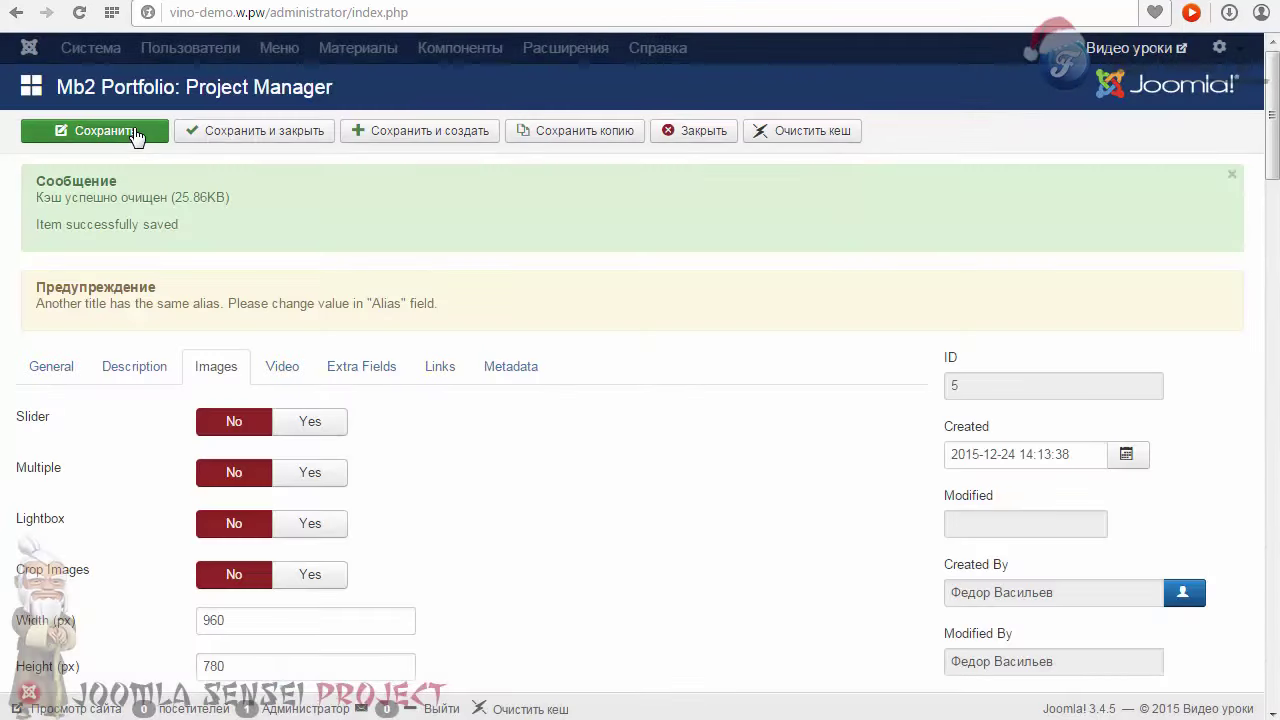
click(128, 131)
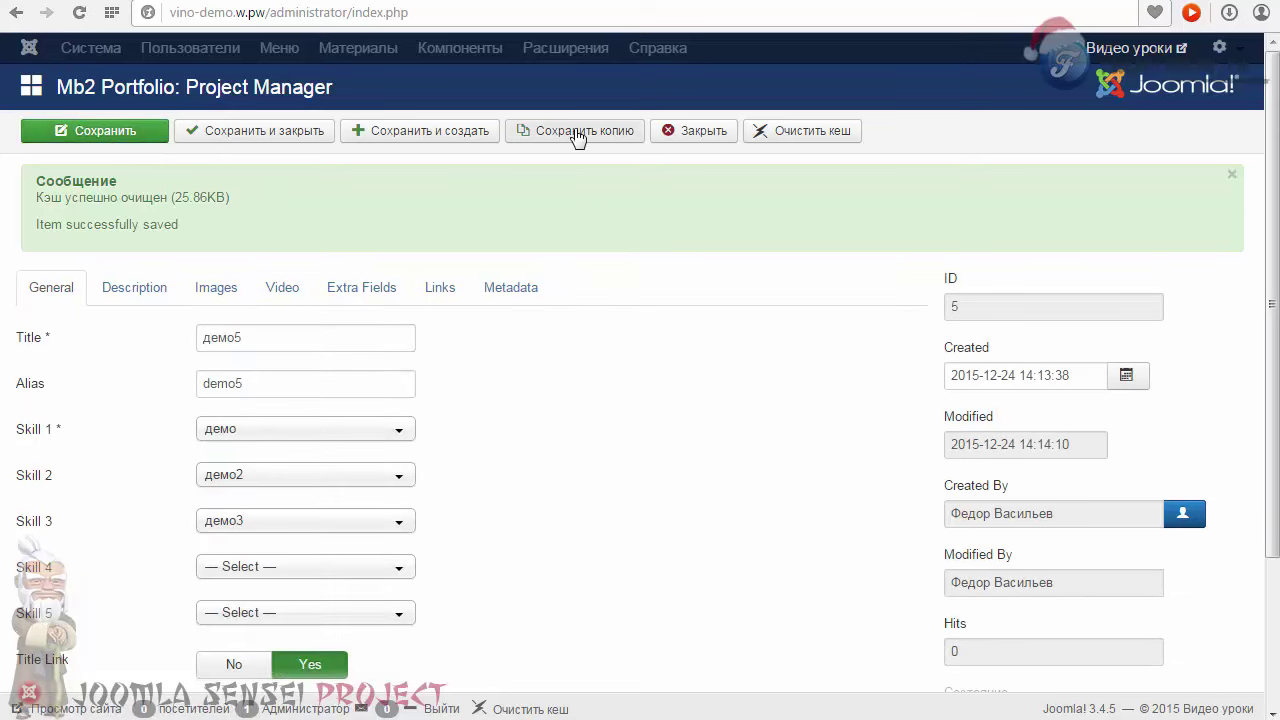
Step: Save a copy of the project "демо5" and set the copy's title to демо6 and its alias to demo6
click(578, 133)
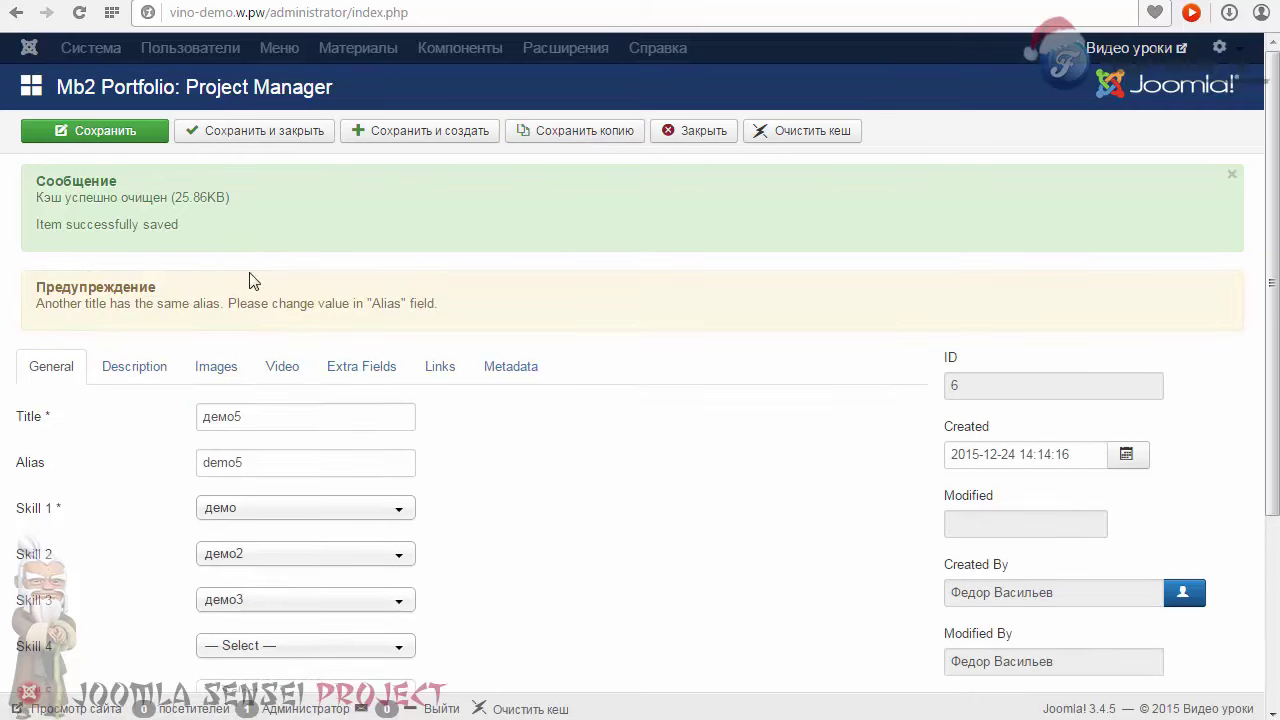
click(634, 473)
click(309, 463)
key(BackSpace)
text(6)
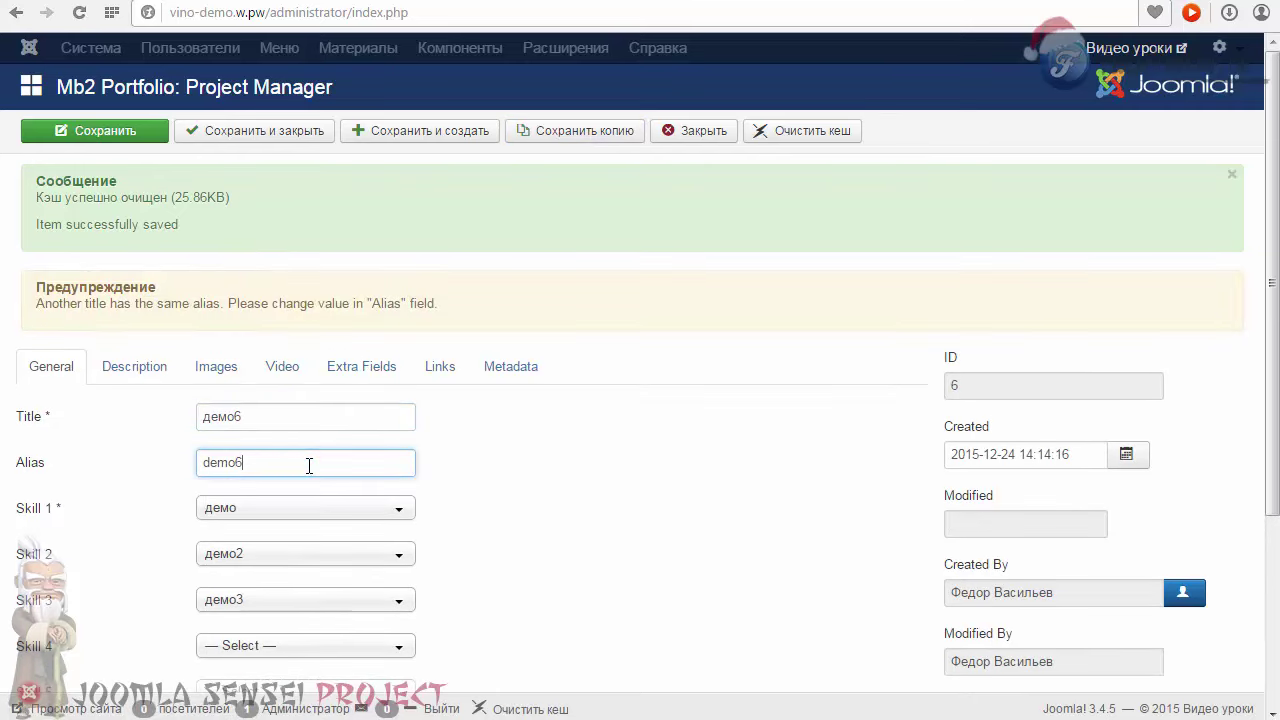
click(533, 494)
Step: Set the publishing state of the project "демо6" to Опубликовано
scroll(528, 491, down, 2)
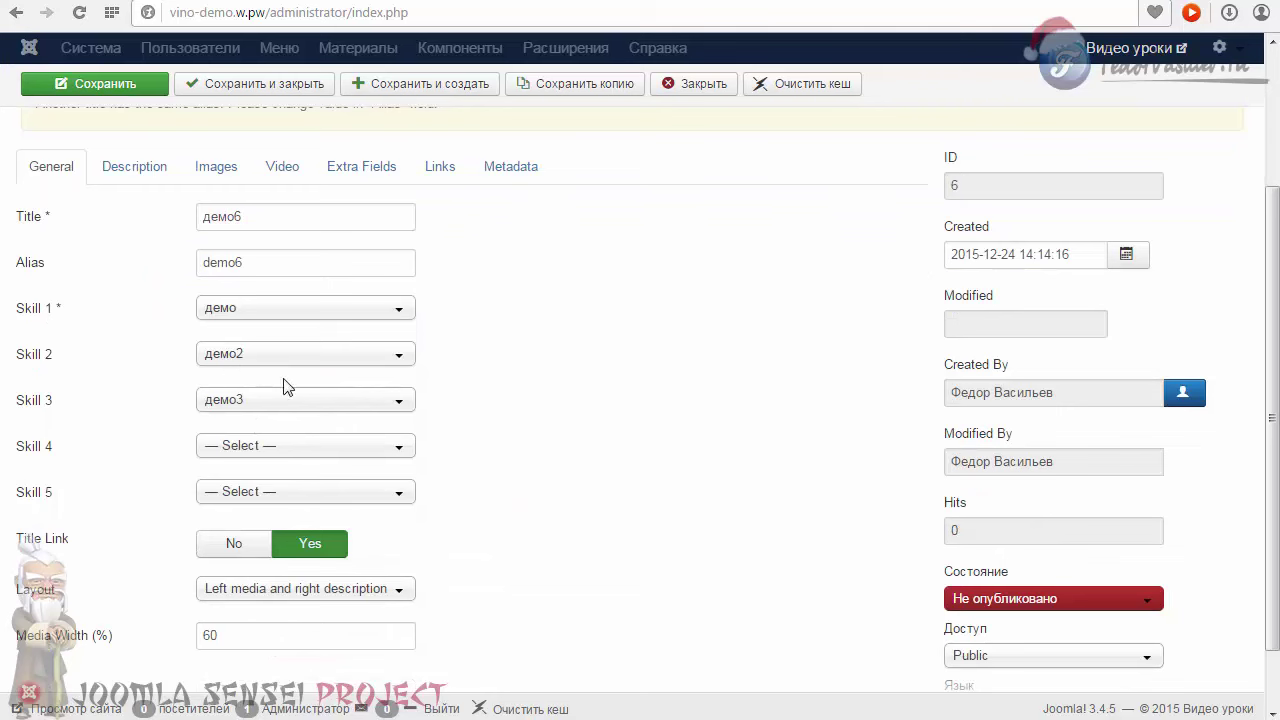
scroll(623, 460, up, 1)
click(982, 619)
click(990, 643)
scroll(683, 539, up, 2)
Step: Replace the intro image of the project "демо6" with images/677399102.jpg, then save and close the project
click(128, 366)
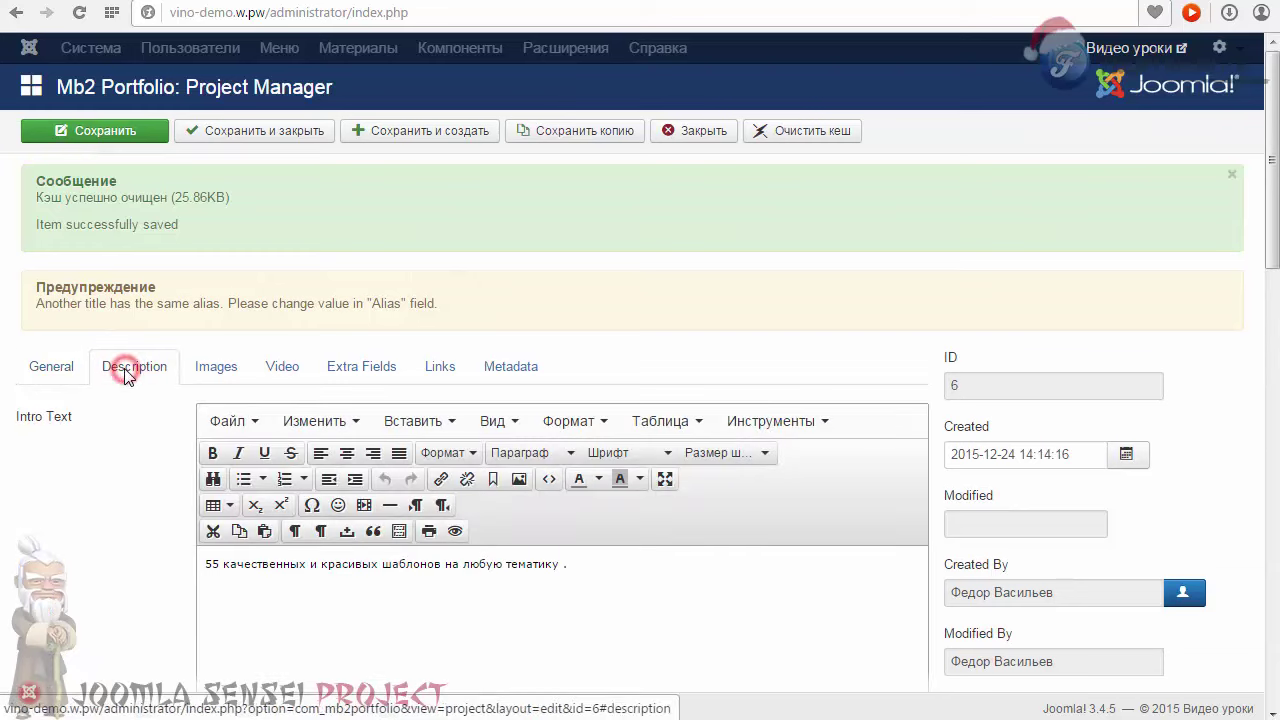
click(215, 367)
scroll(210, 360, down, 4)
click(422, 560)
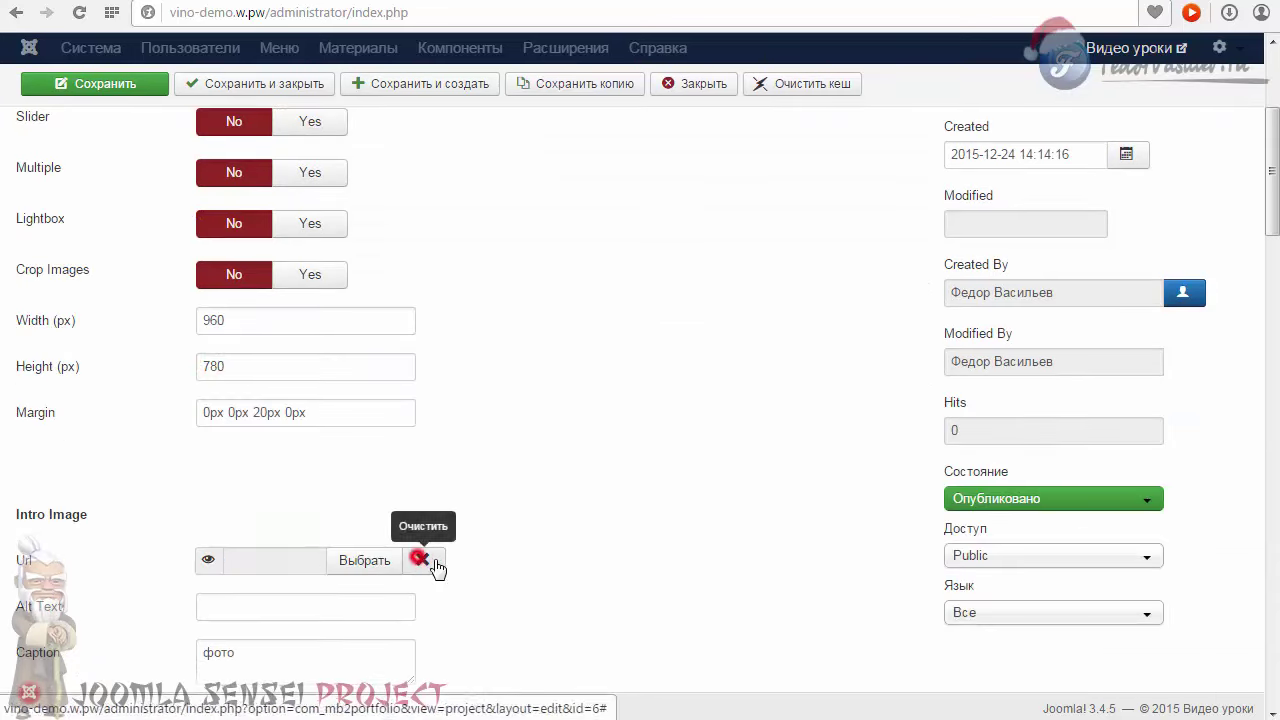
click(381, 563)
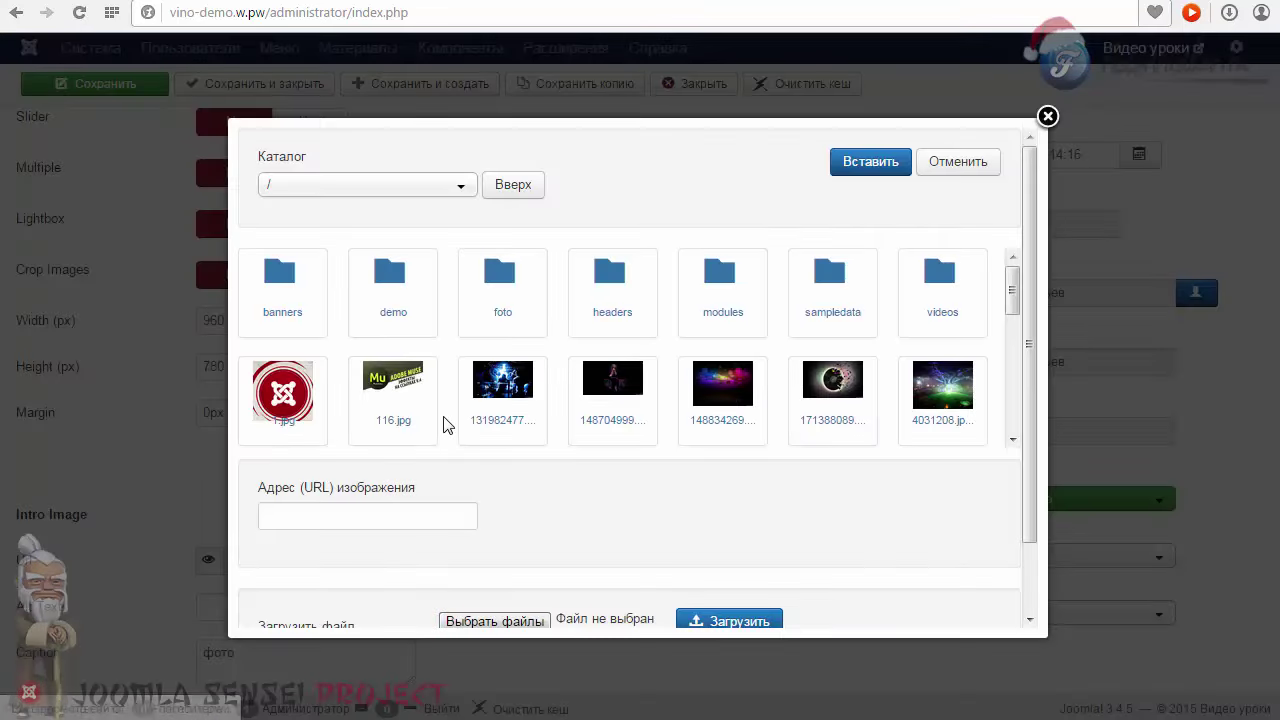
scroll(630, 345, down, 1)
click(283, 395)
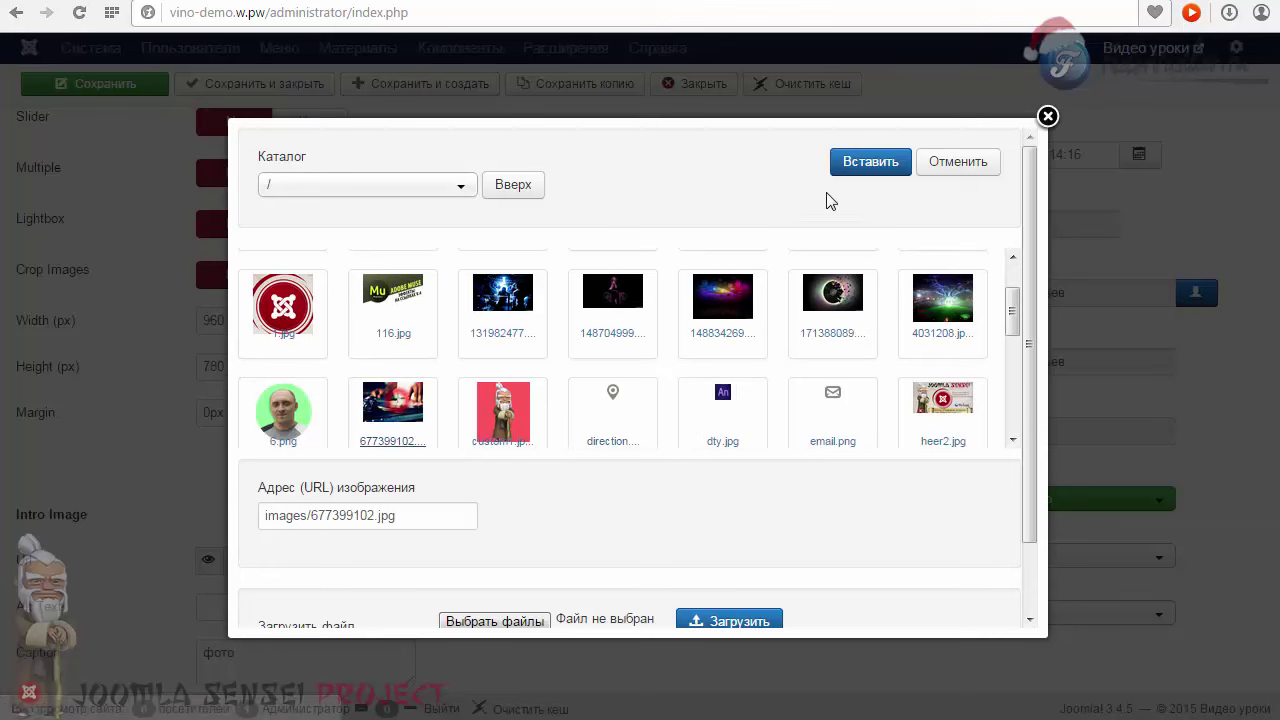
click(848, 162)
click(131, 88)
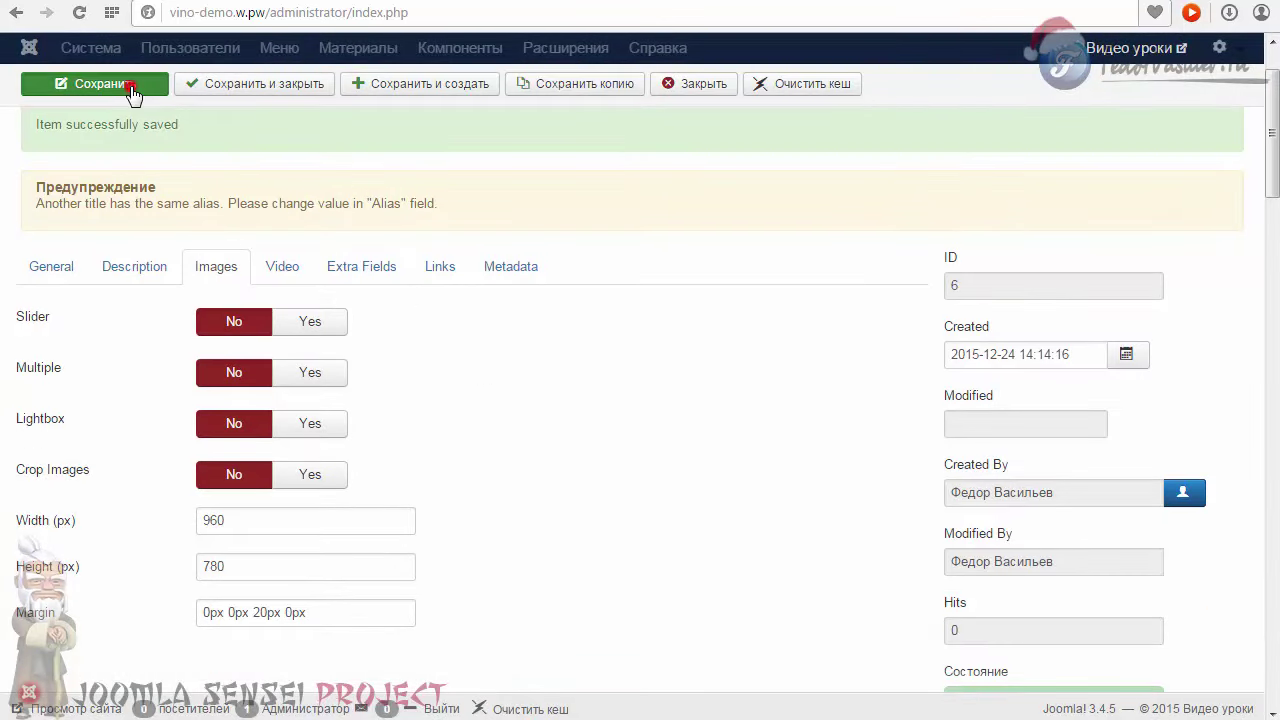
click(131, 88)
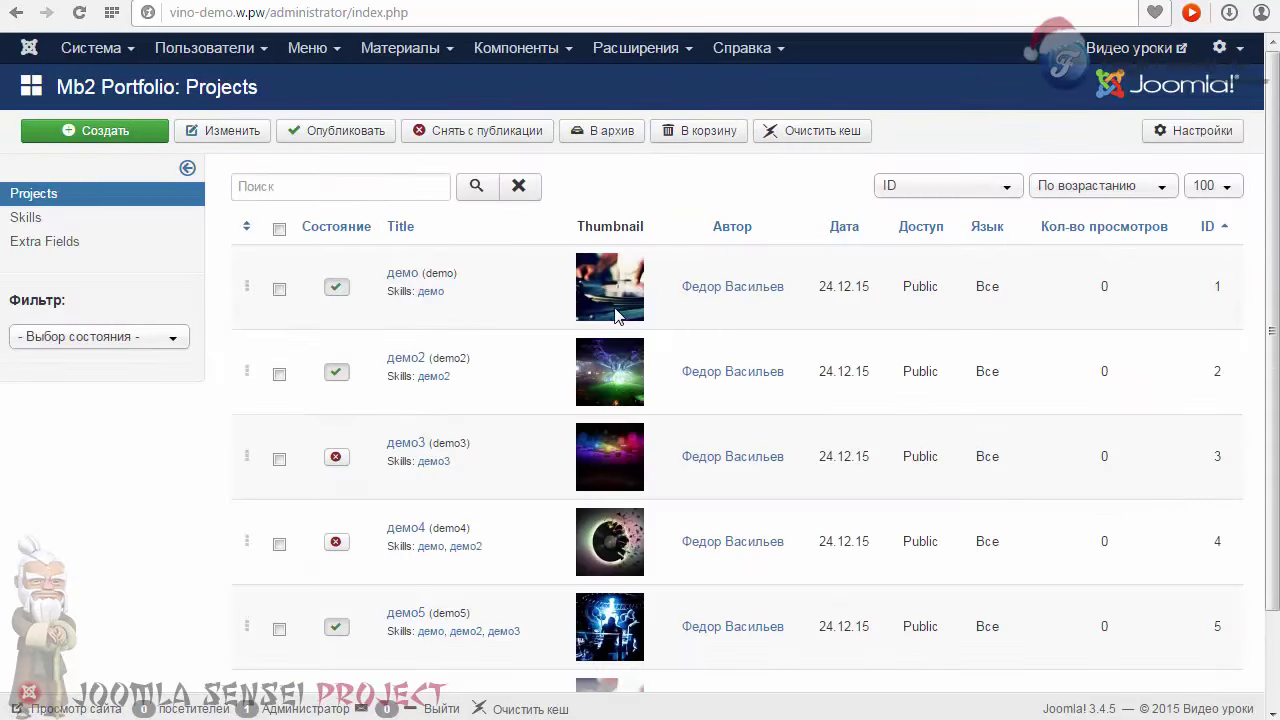
Step: Publish the projects "демо3" and "демо4" together from the project list
scroll(487, 386, down, 1)
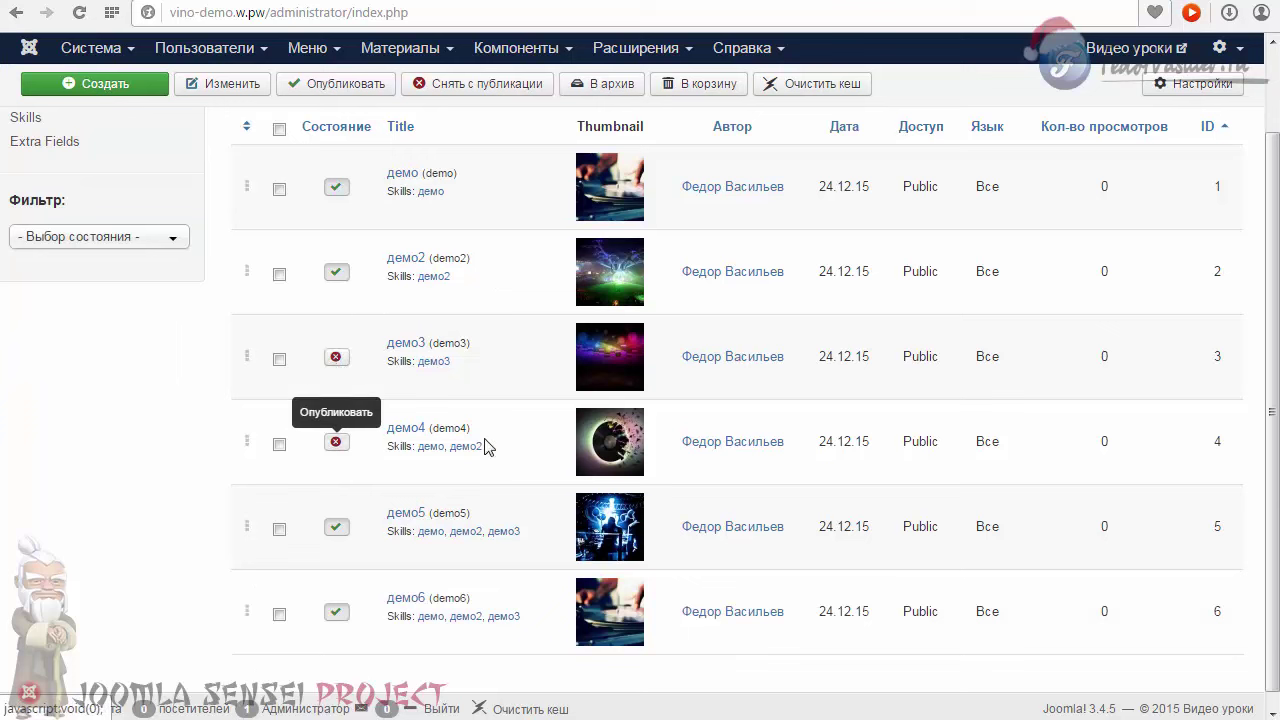
click(279, 444)
click(279, 359)
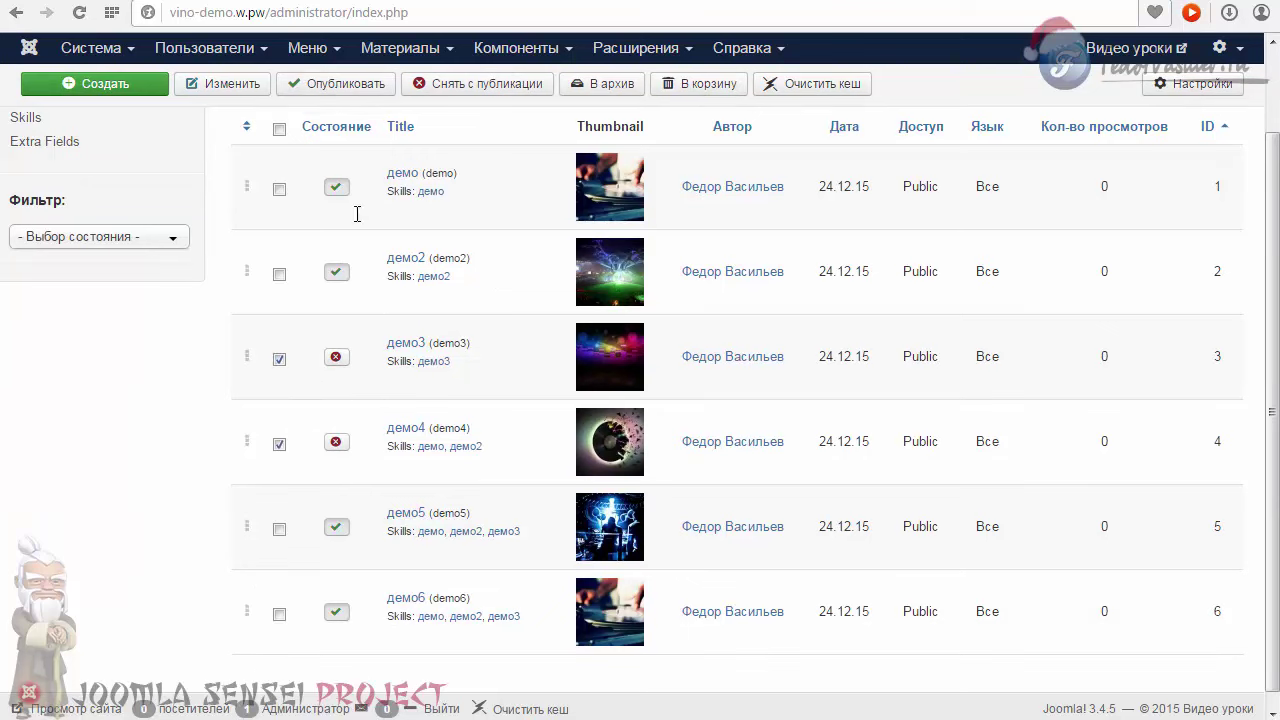
click(328, 84)
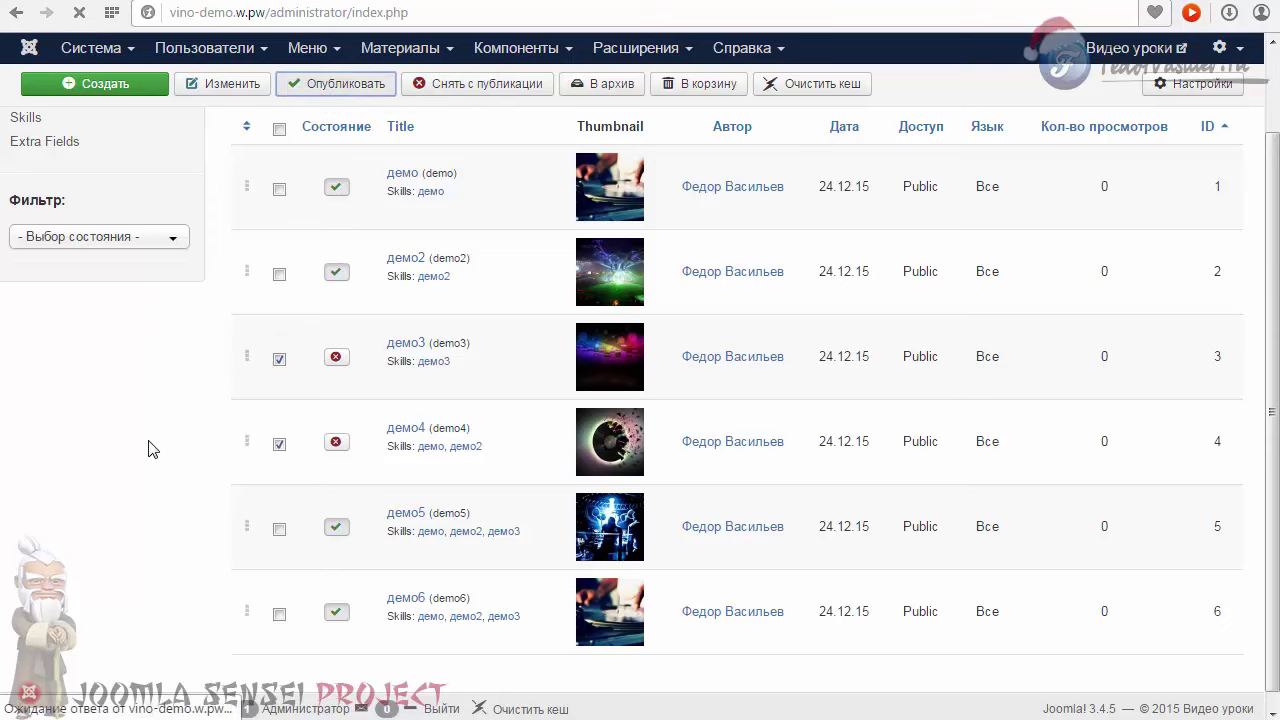
Step: Look over the project list, comparing the skills assigned to the projects демо4, демо5 and демо6
scroll(762, 427, down, 3)
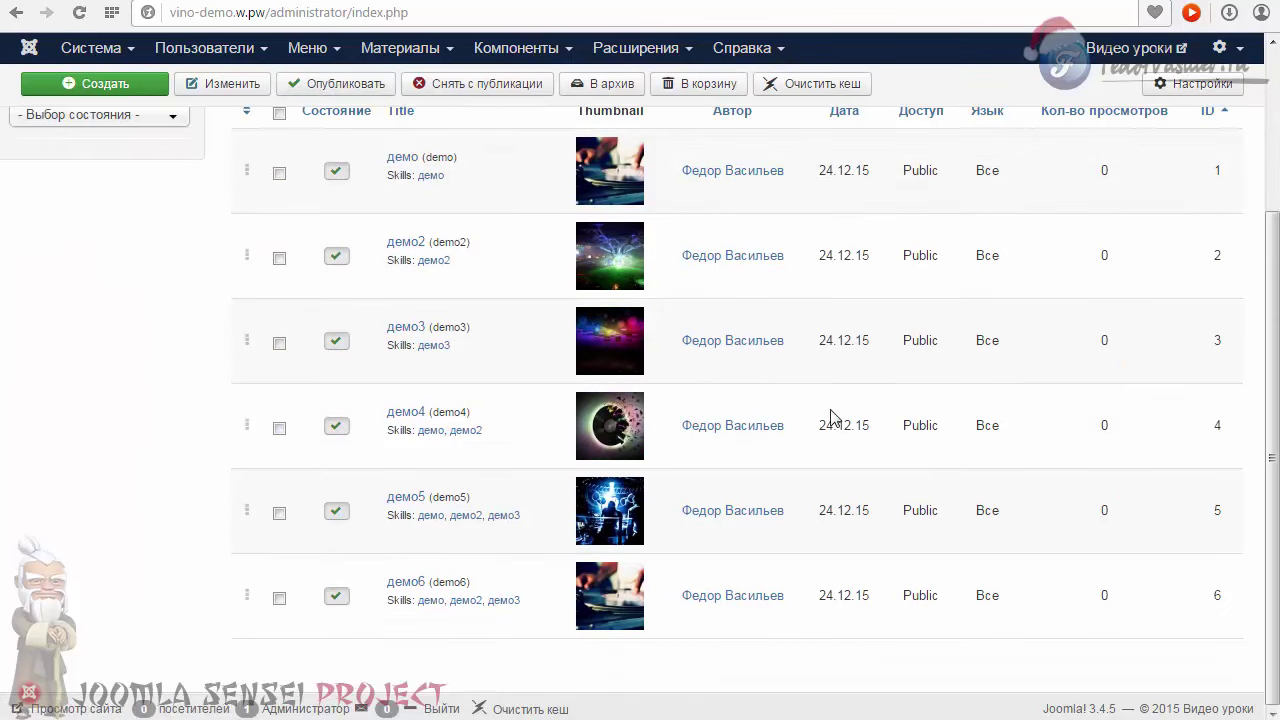
mouse_move(1272, 558)
mouse_down()
mouse_move(1260, 457)
mouse_move(1274, 560)
mouse_up()
scroll(429, 409, up, 2)
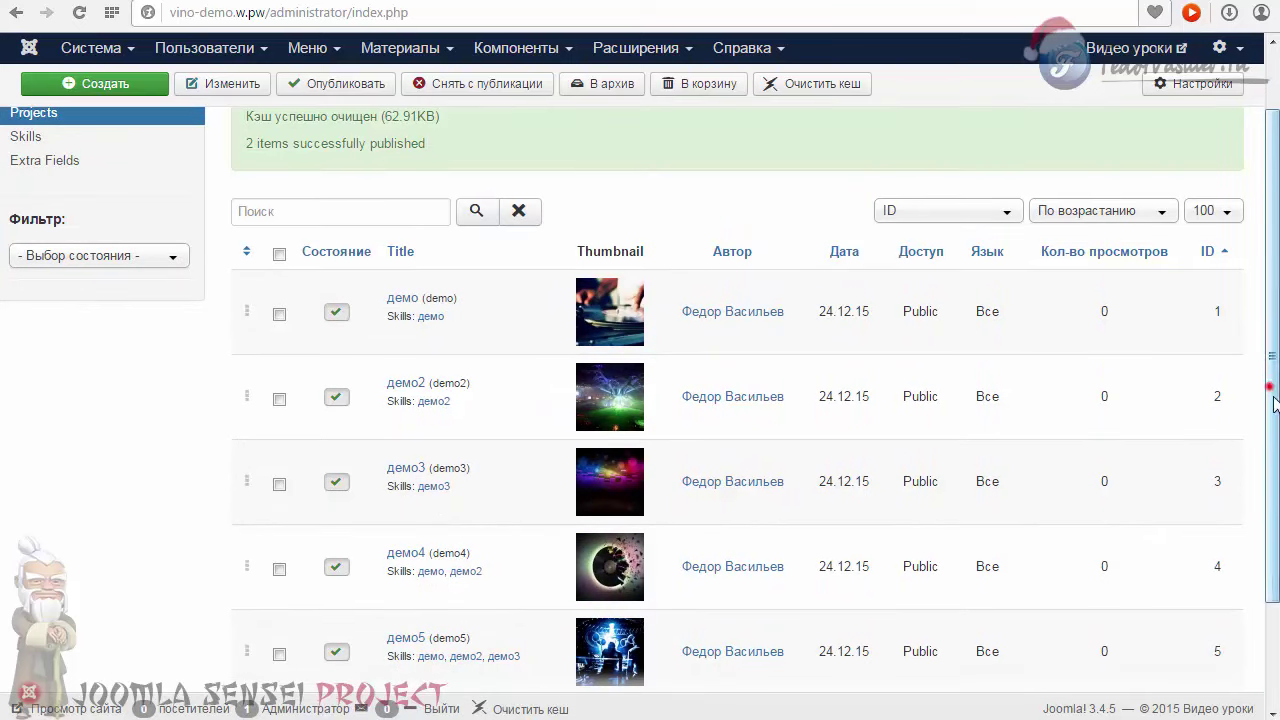
scroll(607, 519, down, 1)
drag(505, 494, 417, 494)
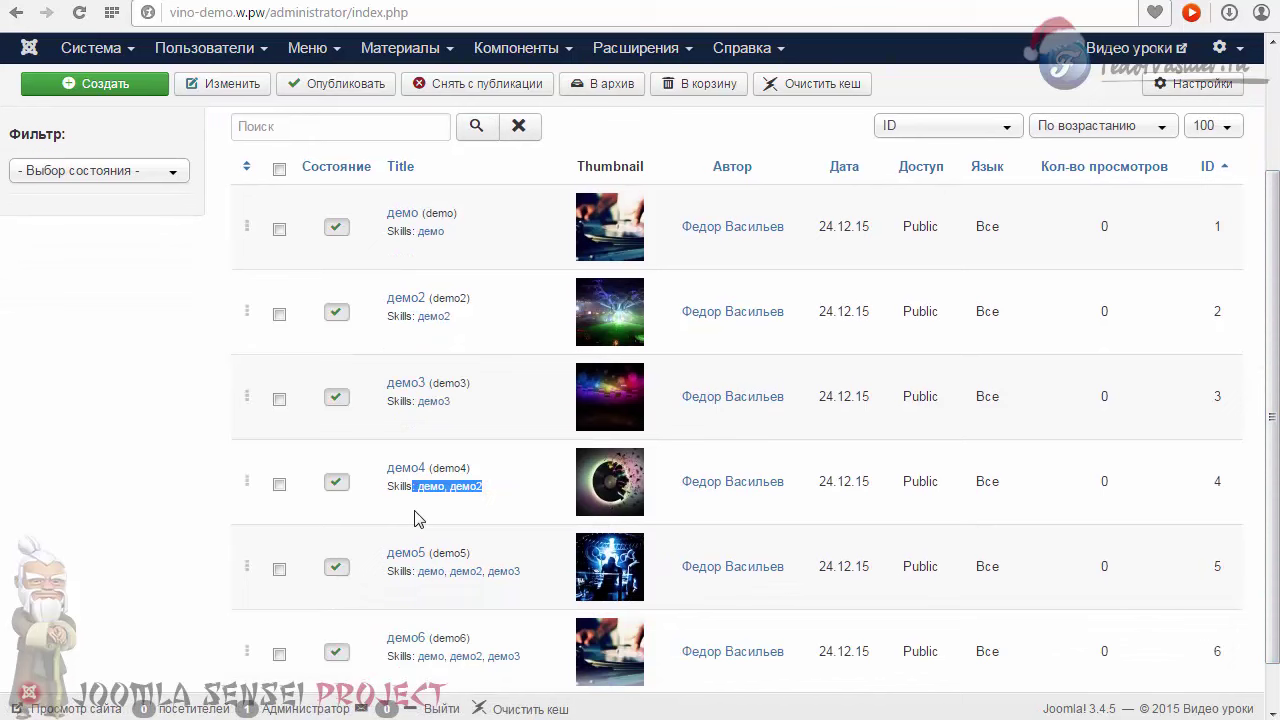
click(411, 507)
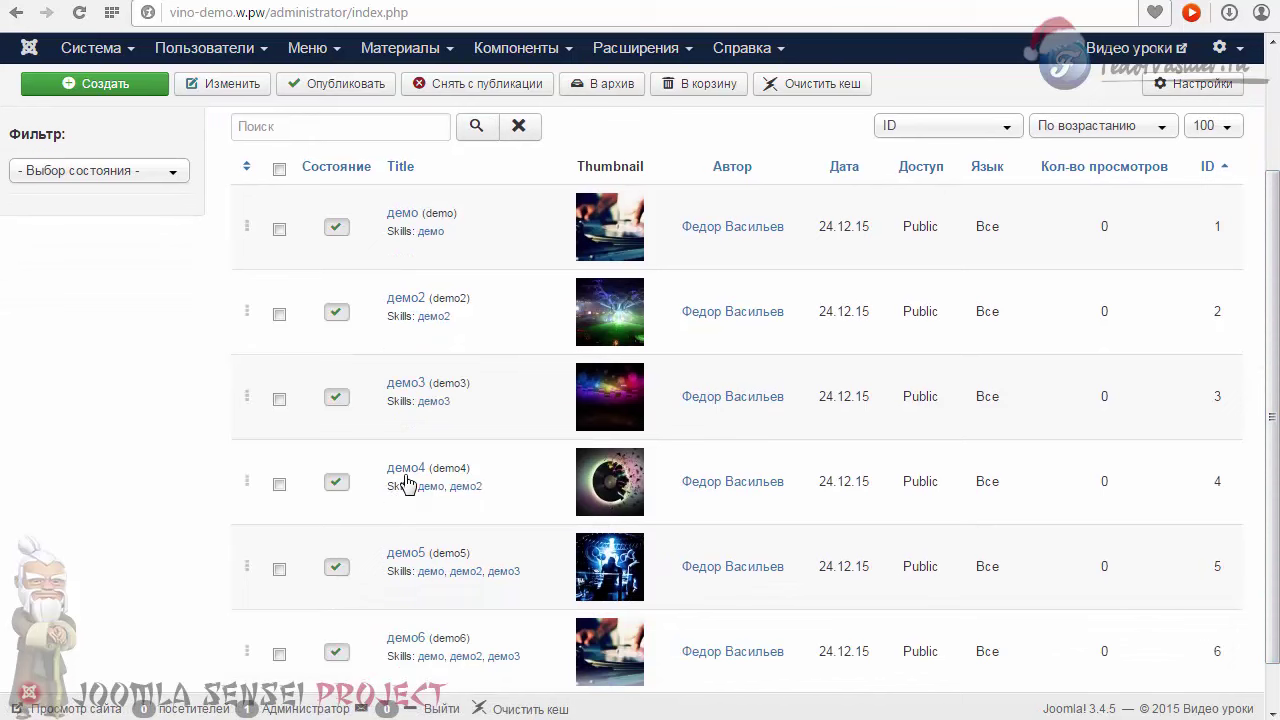
scroll(406, 484, down, 1)
scroll(625, 477, up, 3)
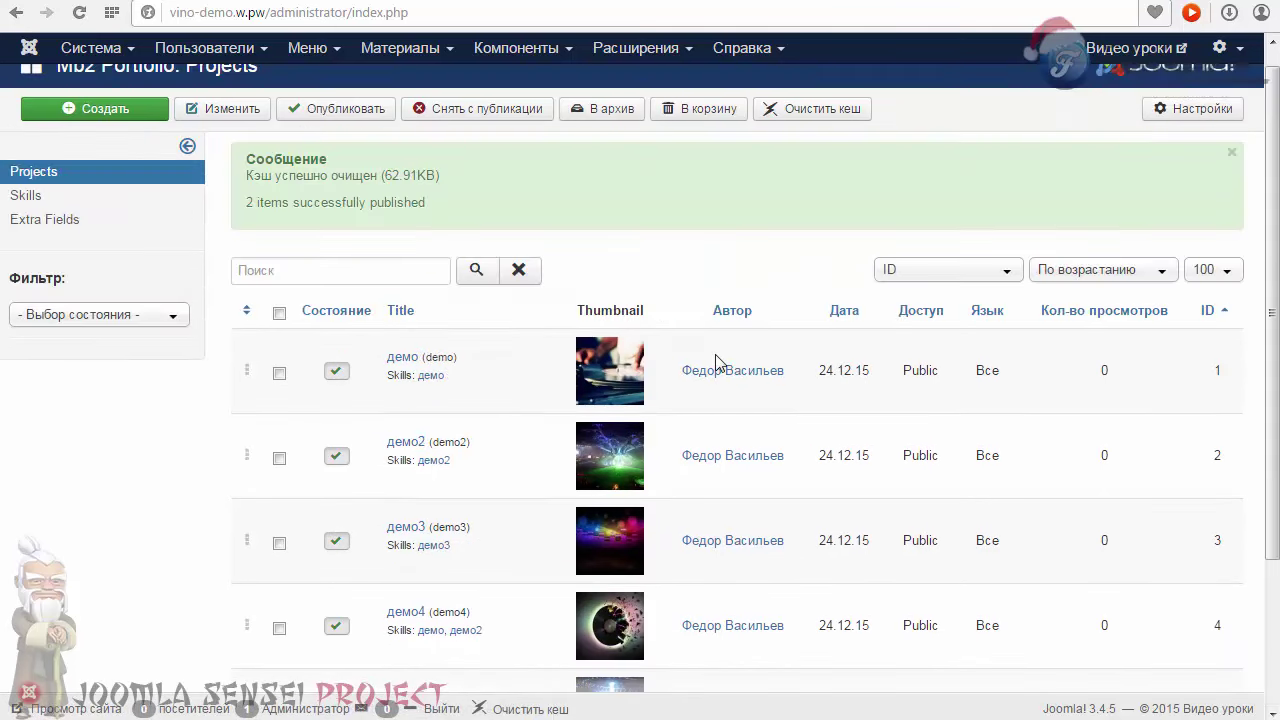
scroll(483, 486, down, 3)
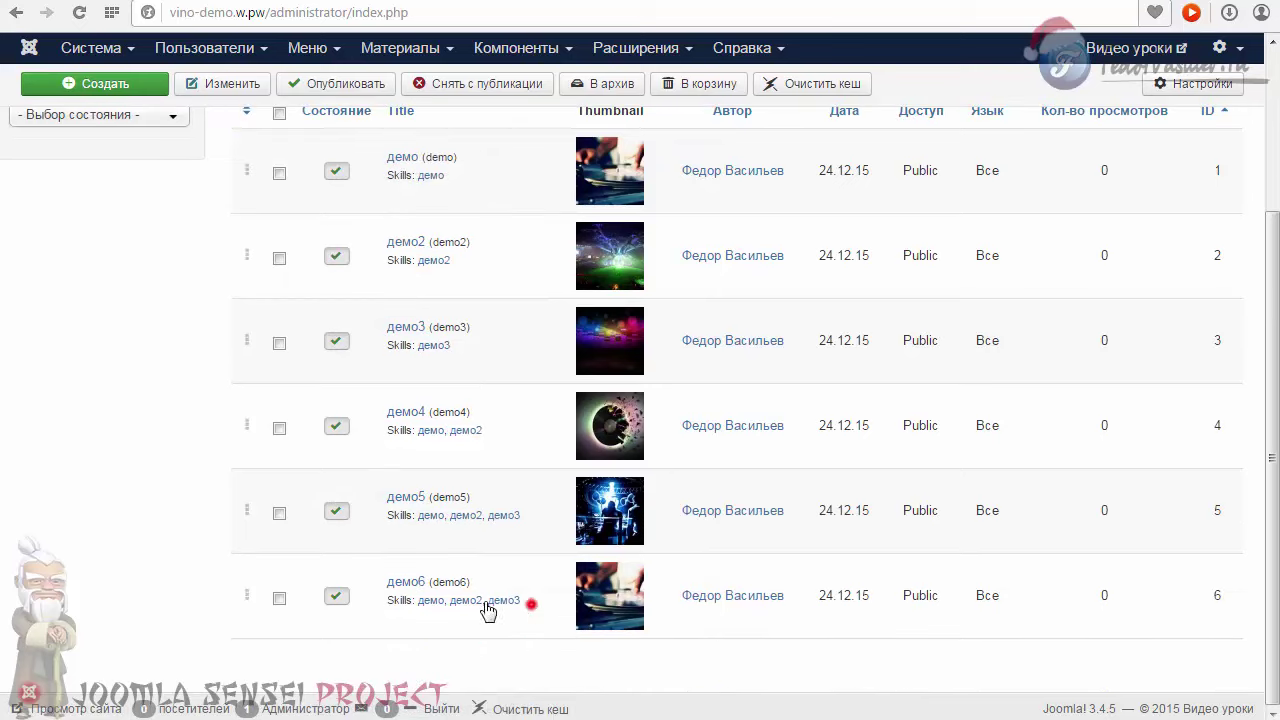
drag(487, 611, 432, 623)
click(432, 623)
drag(528, 513, 418, 525)
click(492, 461)
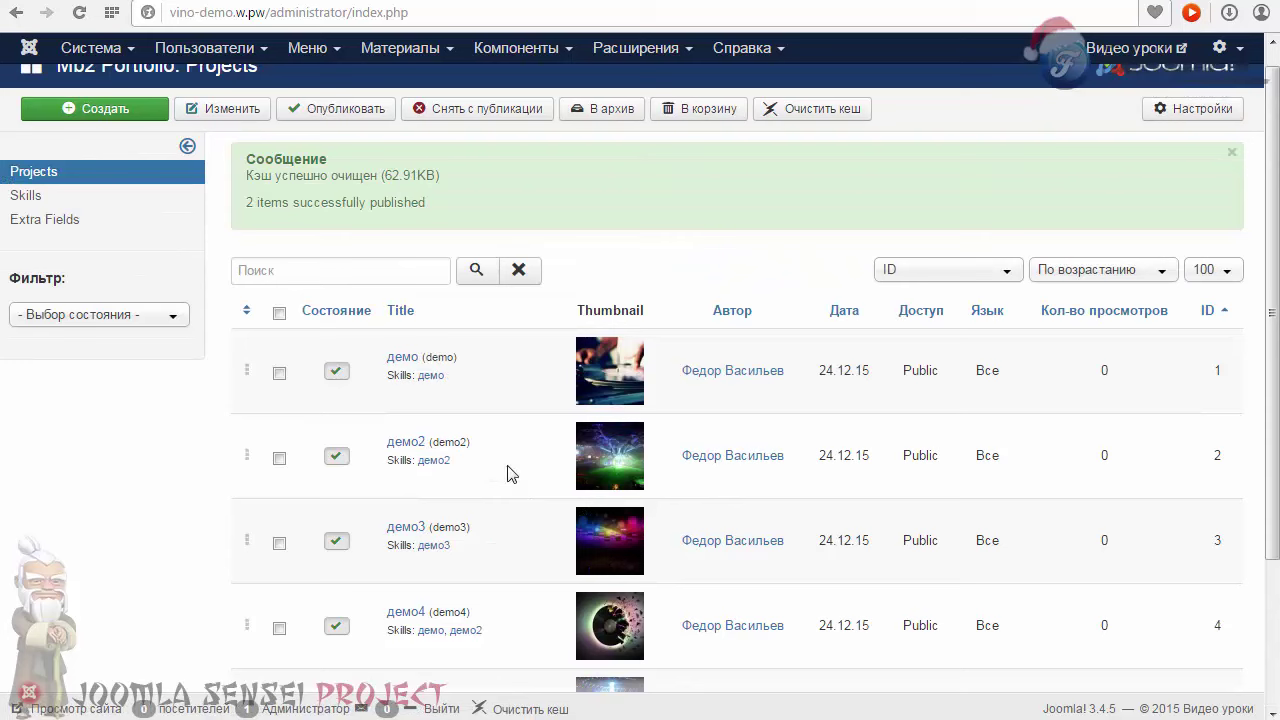
click(853, 1)
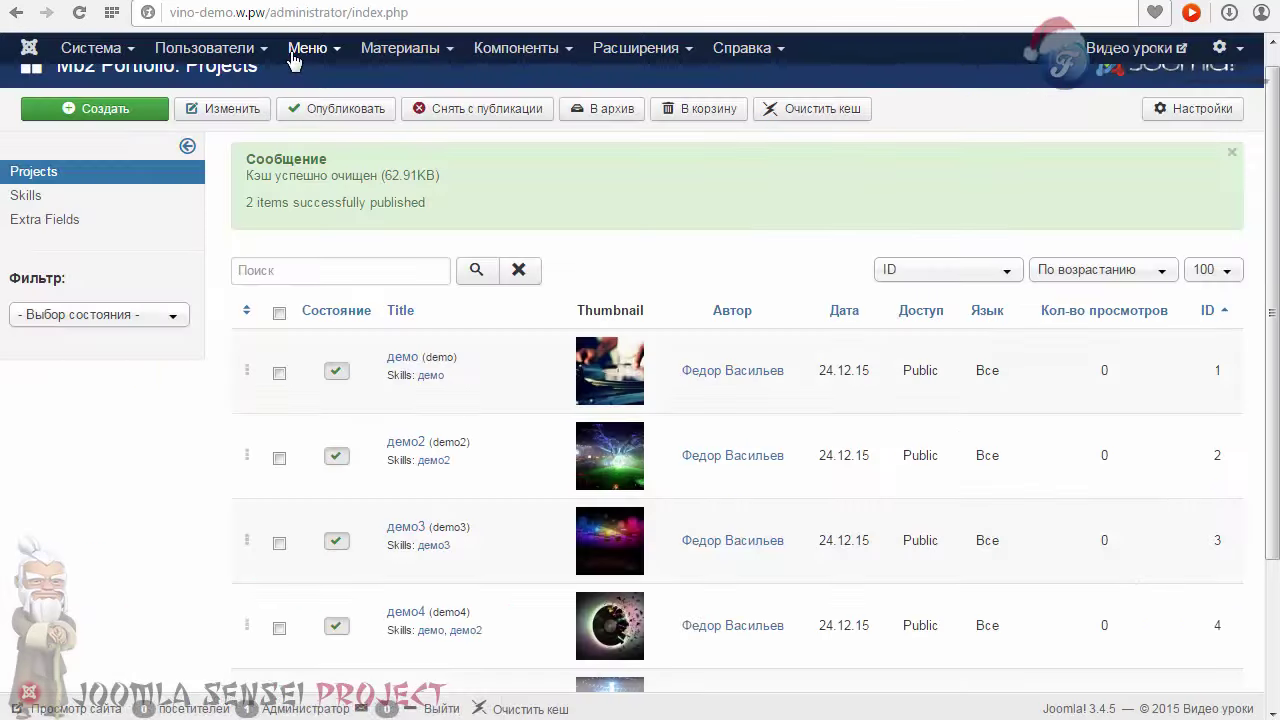
Step: Create a new item in the Main Menu with the Mb2 Portfolio item type Projects
click(295, 50)
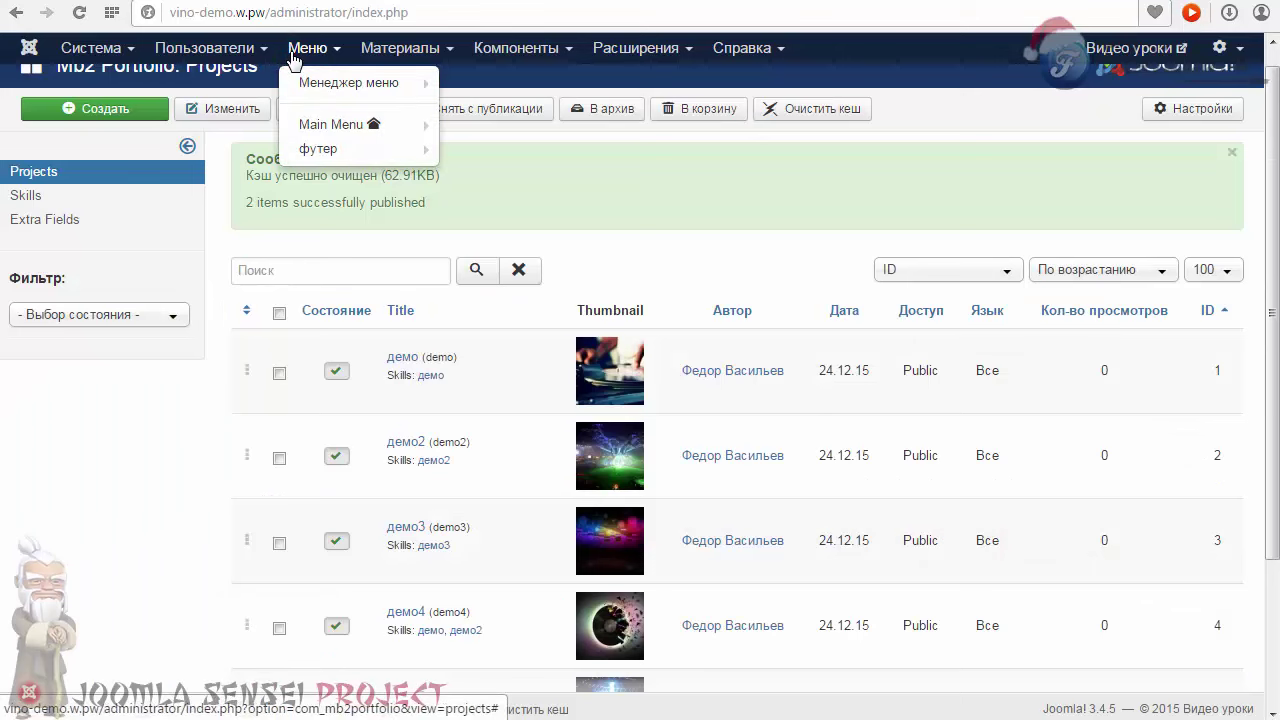
click(331, 124)
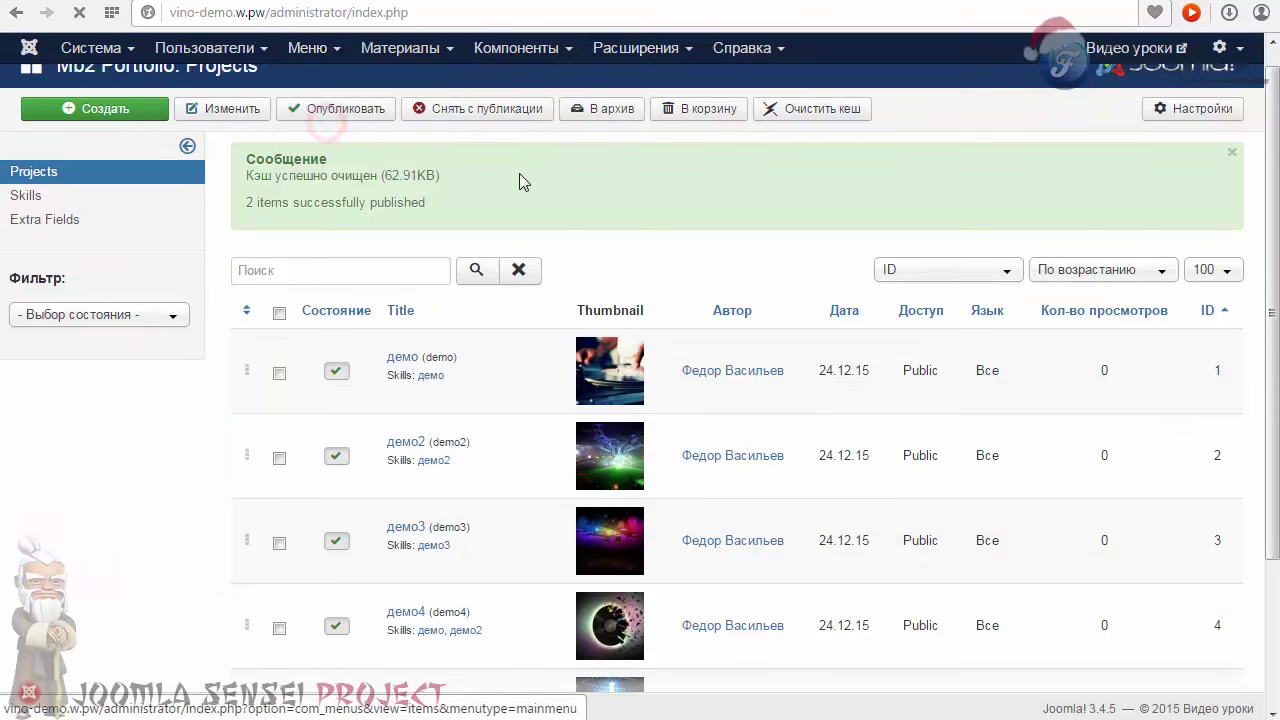
click(95, 124)
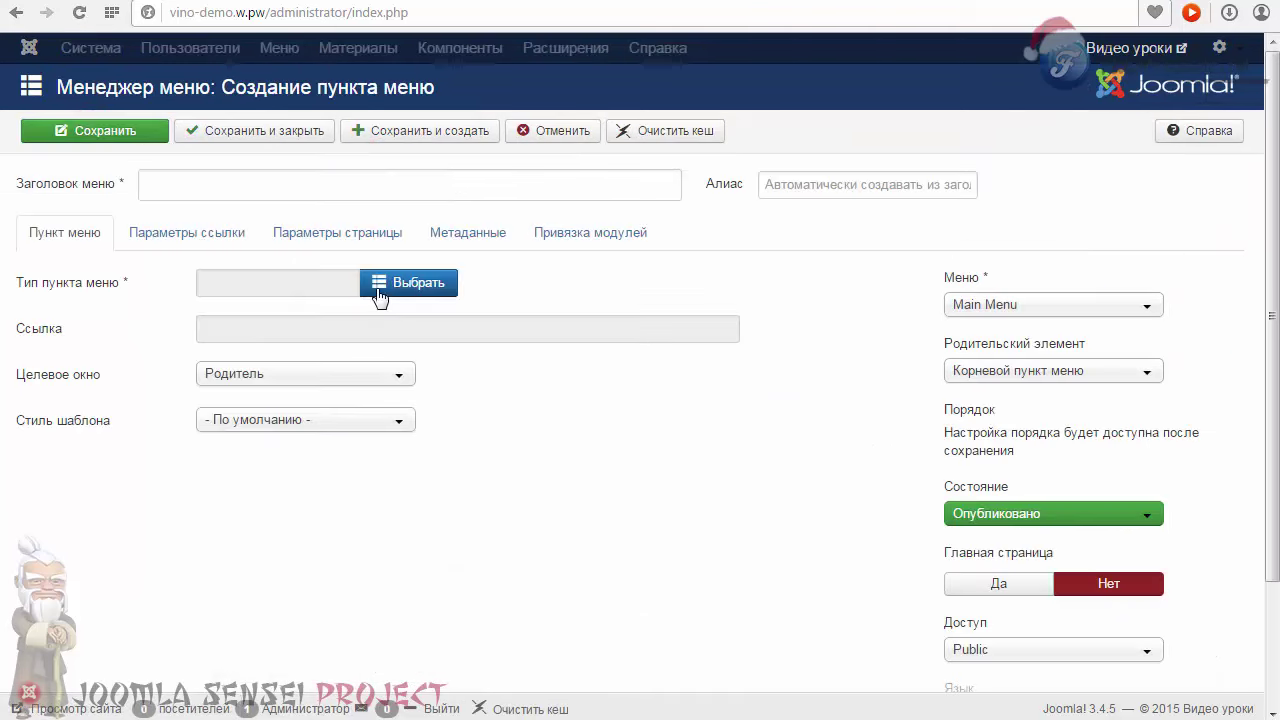
click(378, 295)
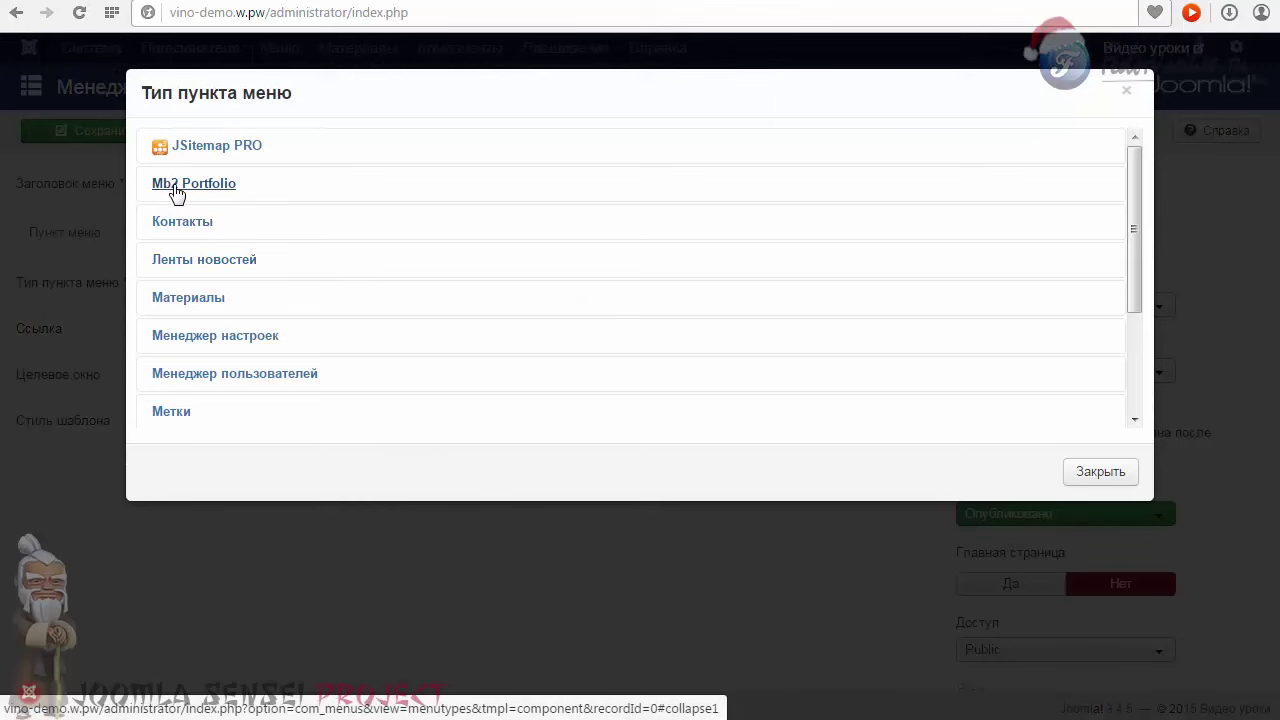
click(186, 190)
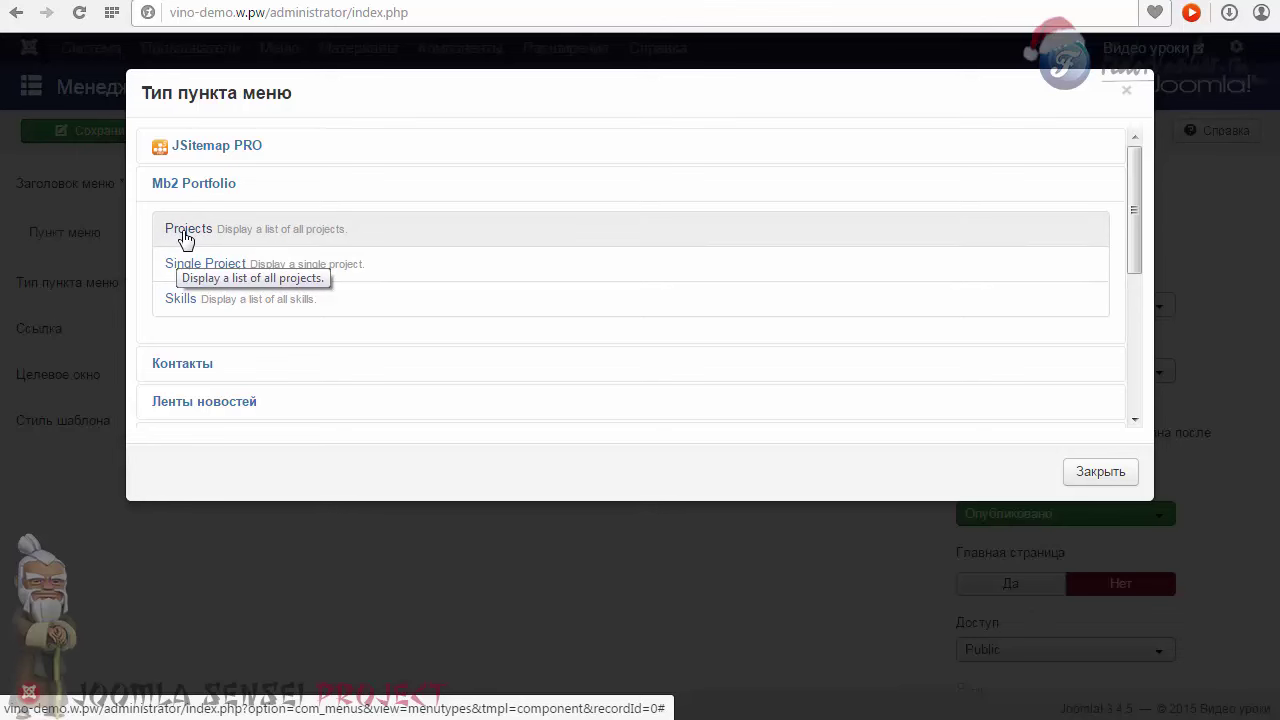
click(185, 238)
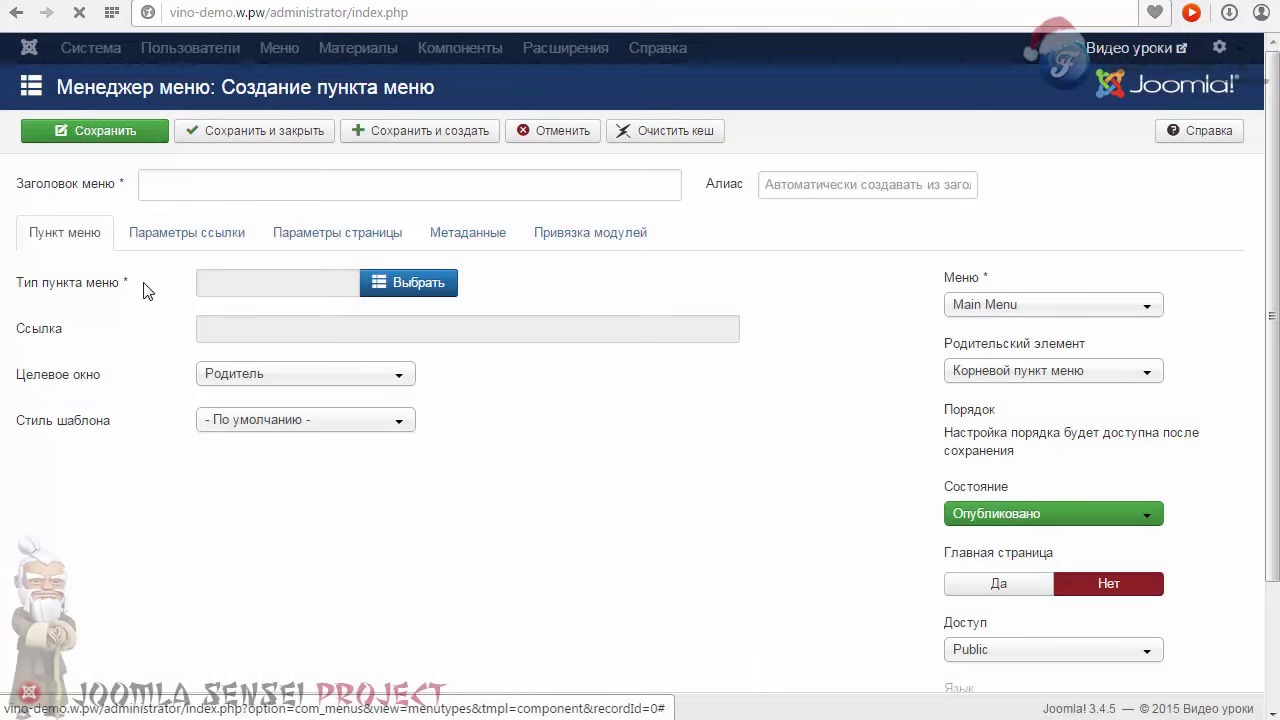
Step: Set the title of the new menu item to Портфолио
click(185, 183)
text(Gj)
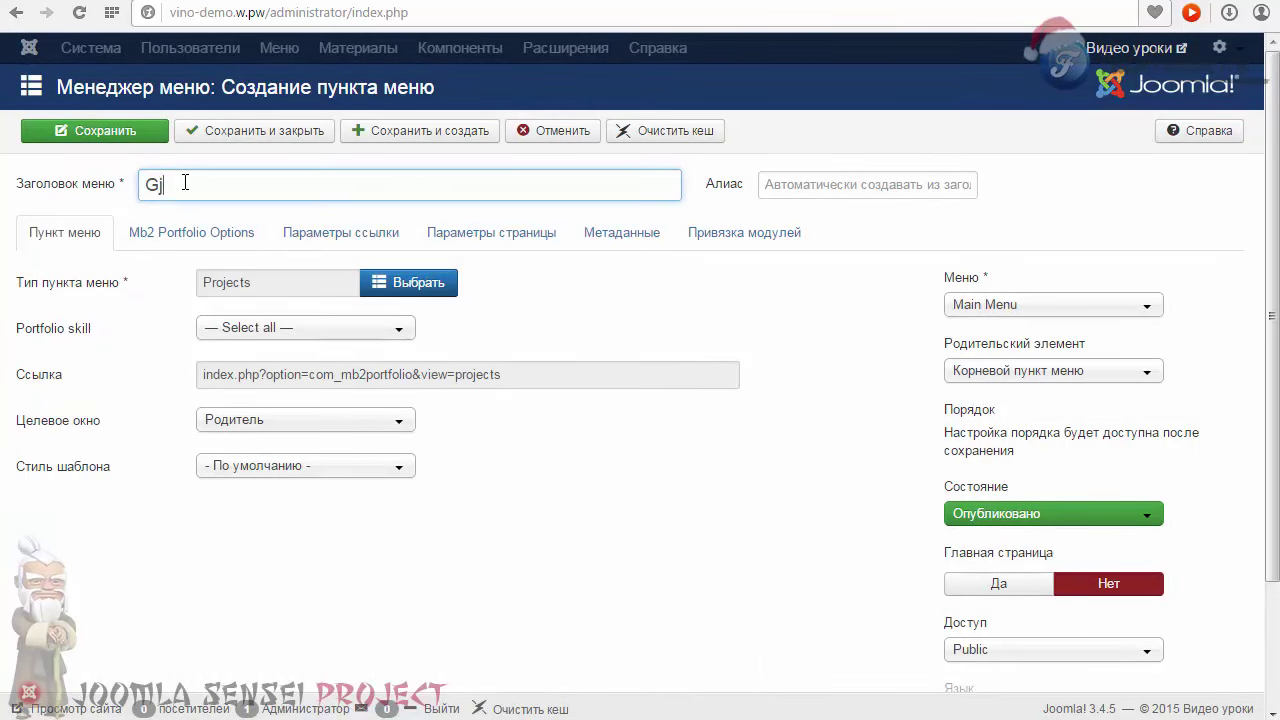
key(BackSpace)
key(BackSpace)
text(Портфолио)
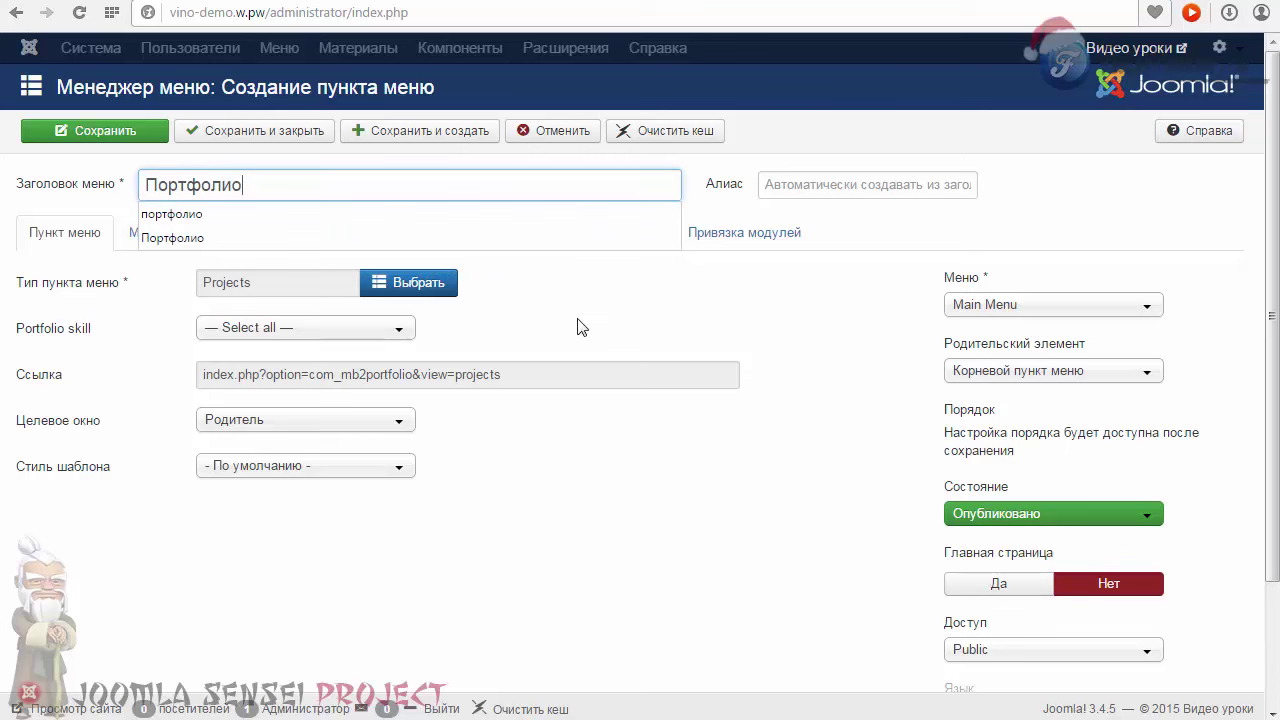
click(575, 320)
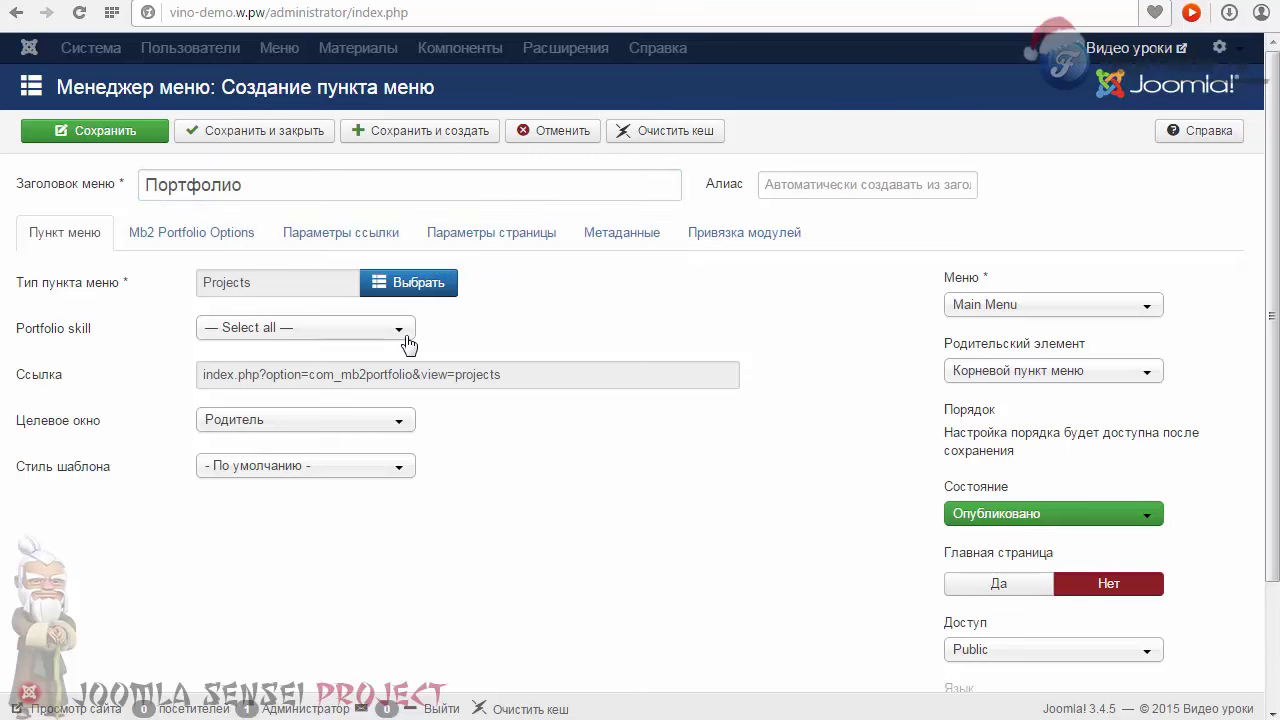
Step: Set the portfolio skill of the Портфолио menu item to Select all
click(237, 331)
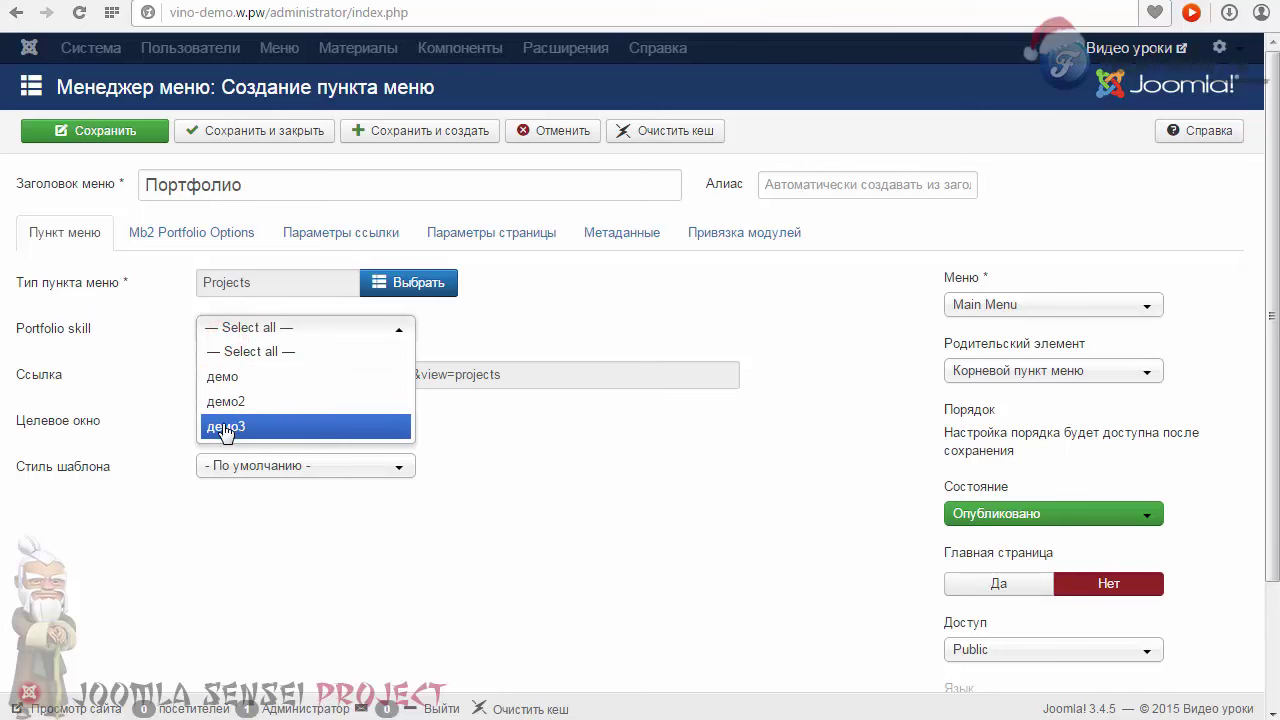
click(241, 358)
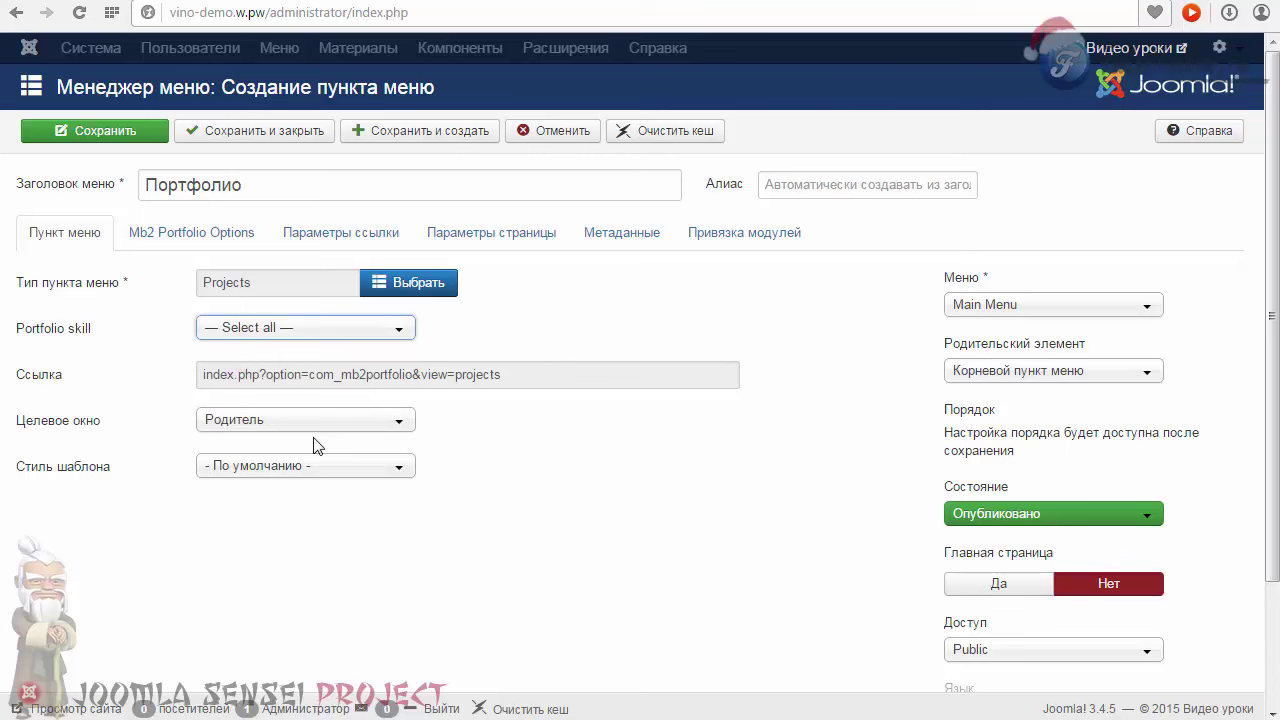
Step: Examine the Mb2 Portfolio options of the menu item, from filter, pagination and columns down to the project detail settings
click(124, 245)
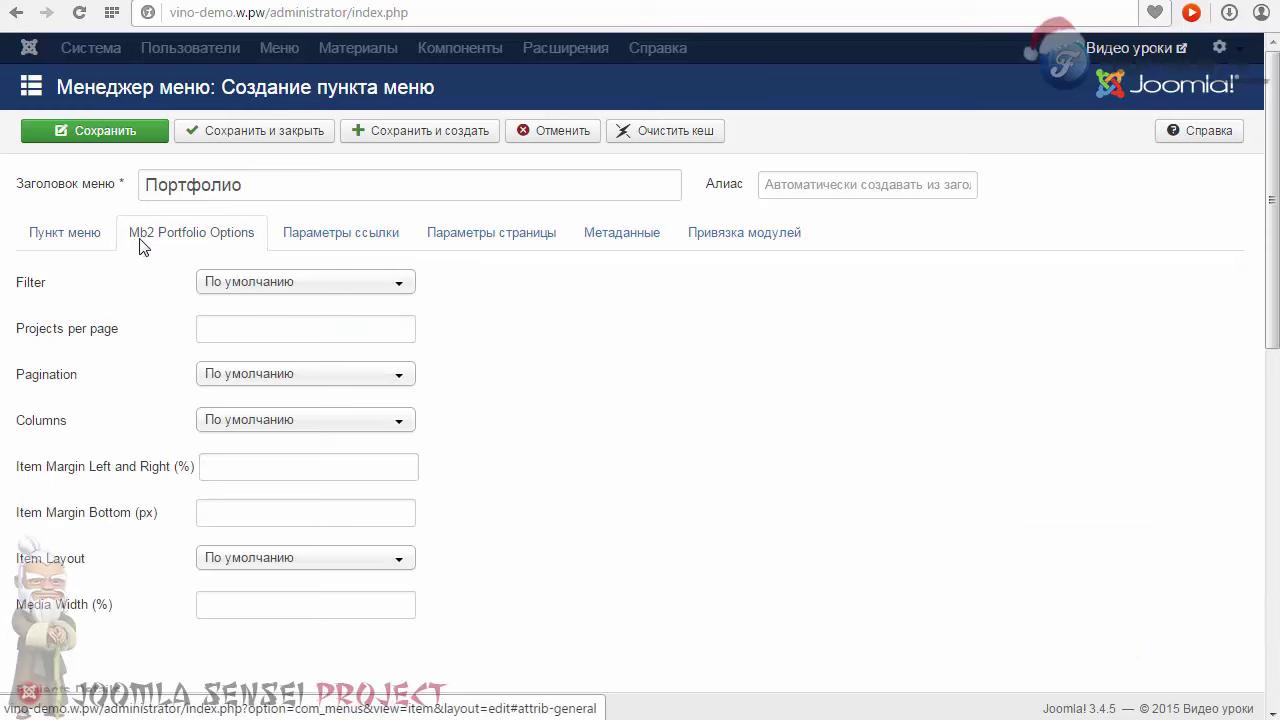
scroll(289, 434, down, 8)
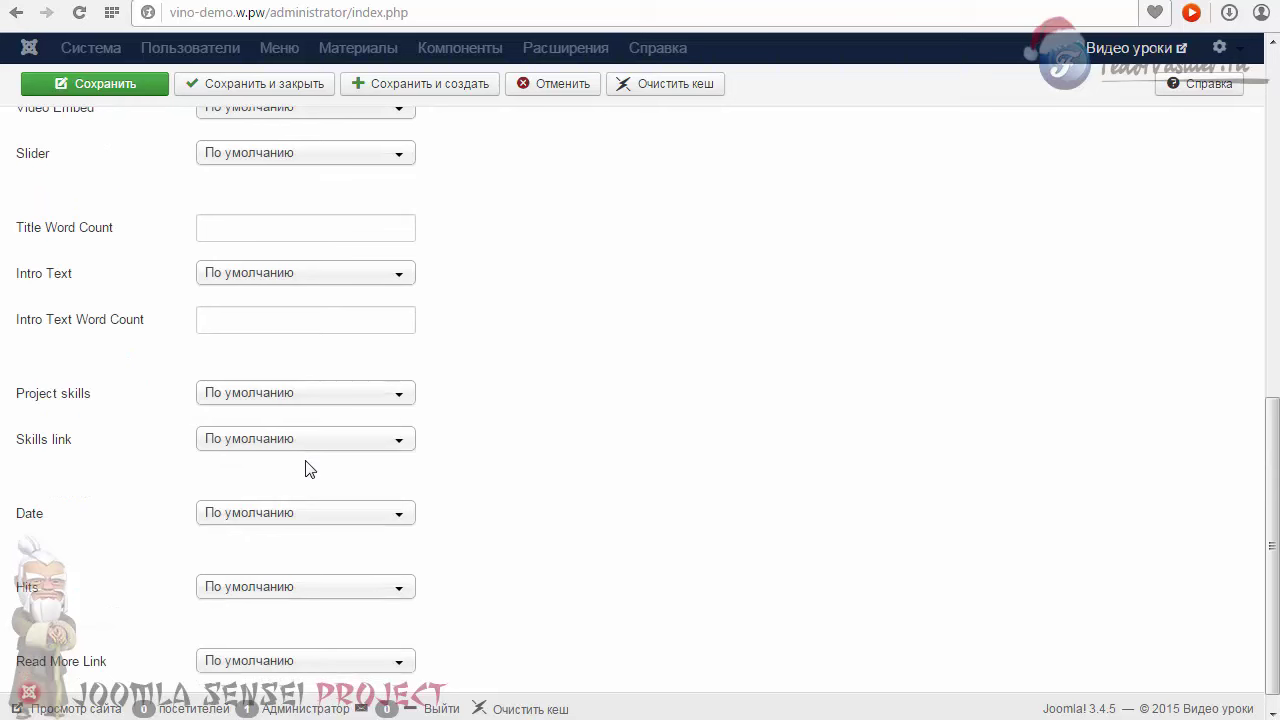
scroll(309, 470, up, 10)
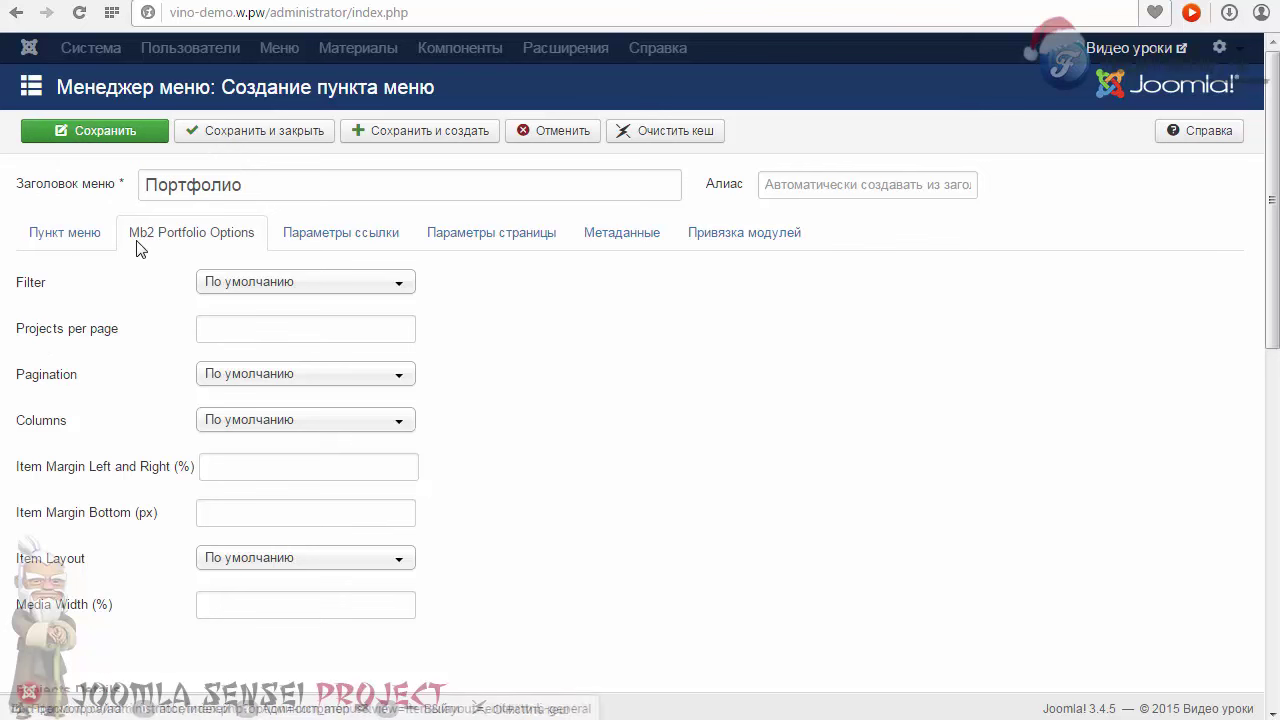
click(240, 285)
click(240, 287)
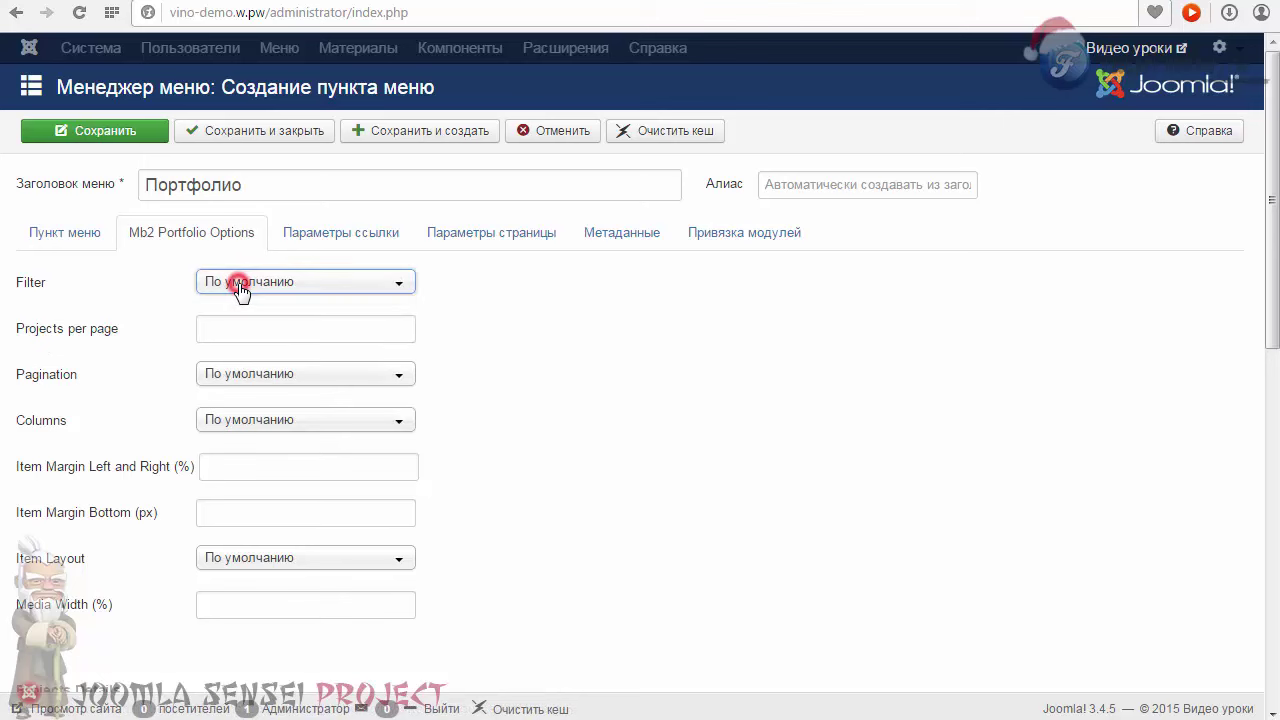
scroll(166, 400, down, 7)
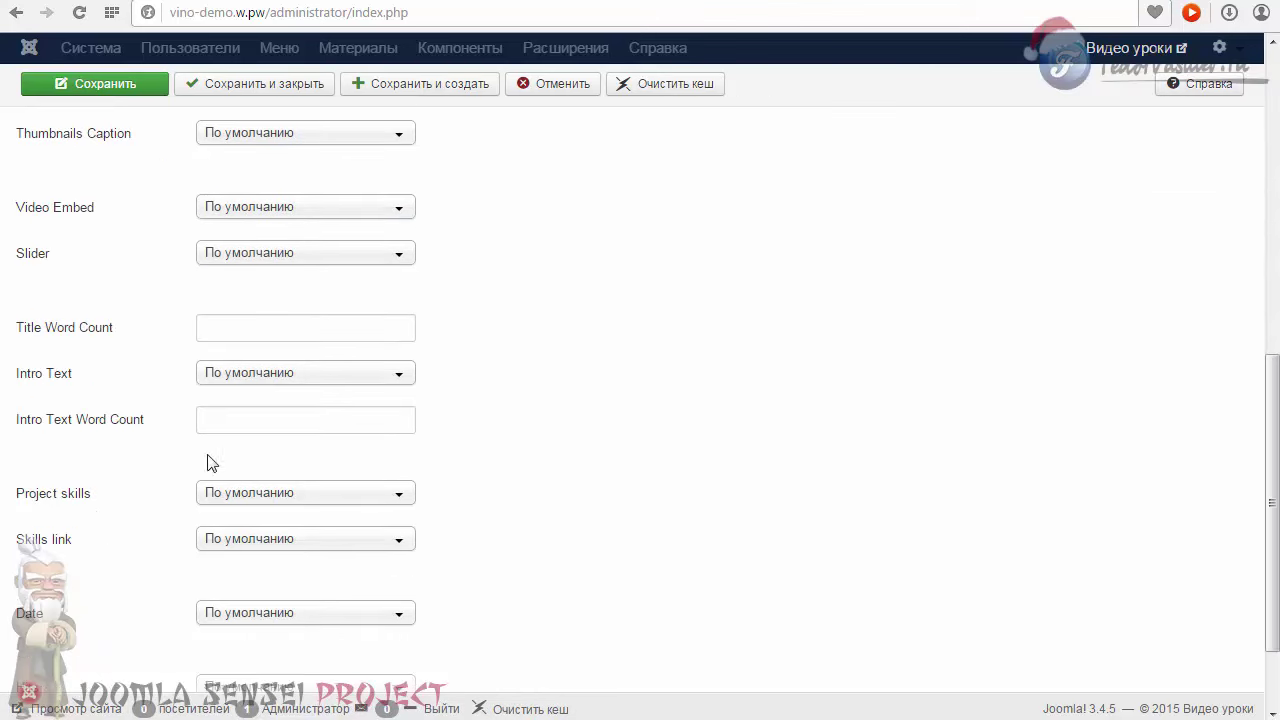
scroll(262, 490, up, 8)
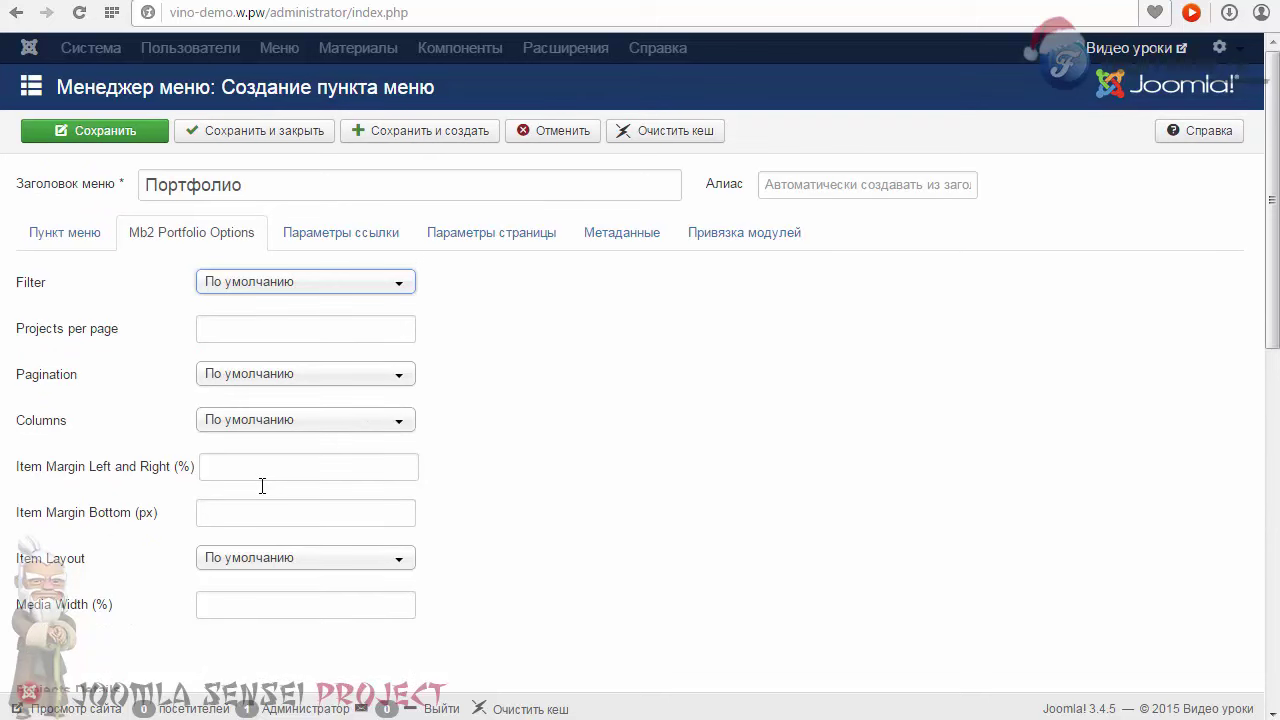
double_click(263, 184)
click(152, 183)
click(281, 185)
click(486, 300)
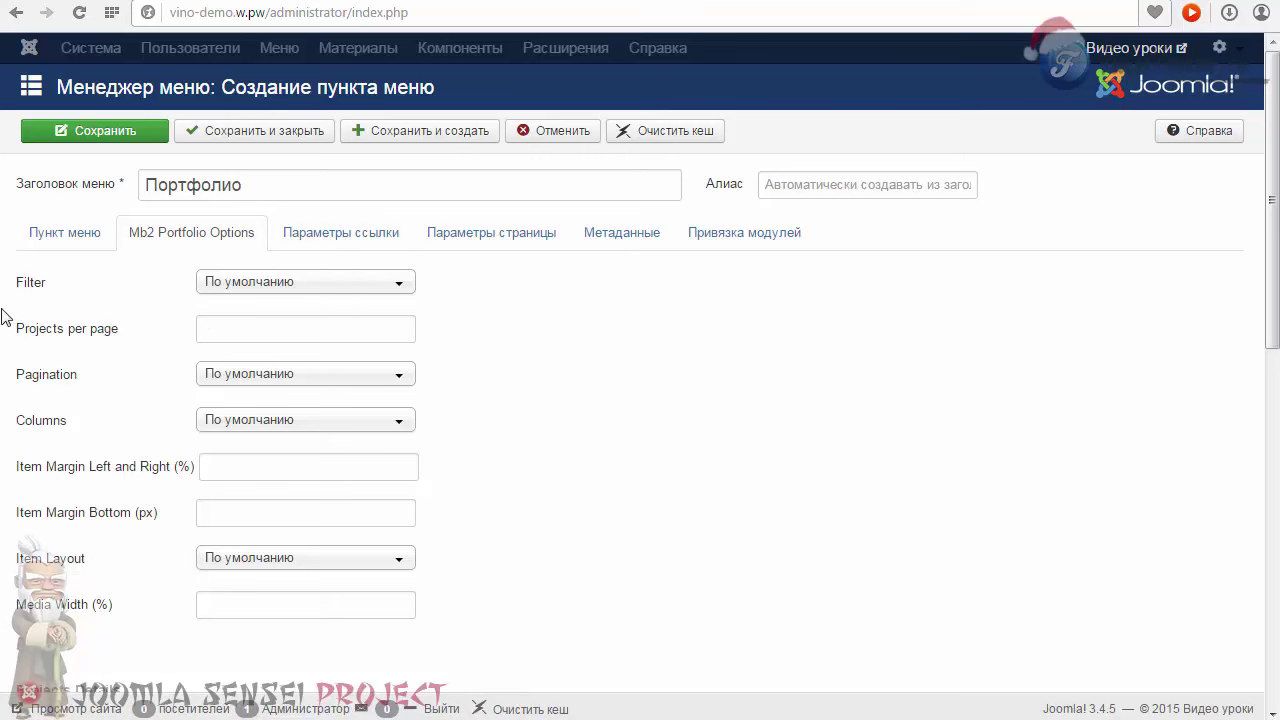
Step: Look through the link, page, metadata and module assignment settings of the Портфолио menu item
click(326, 244)
click(425, 230)
click(596, 232)
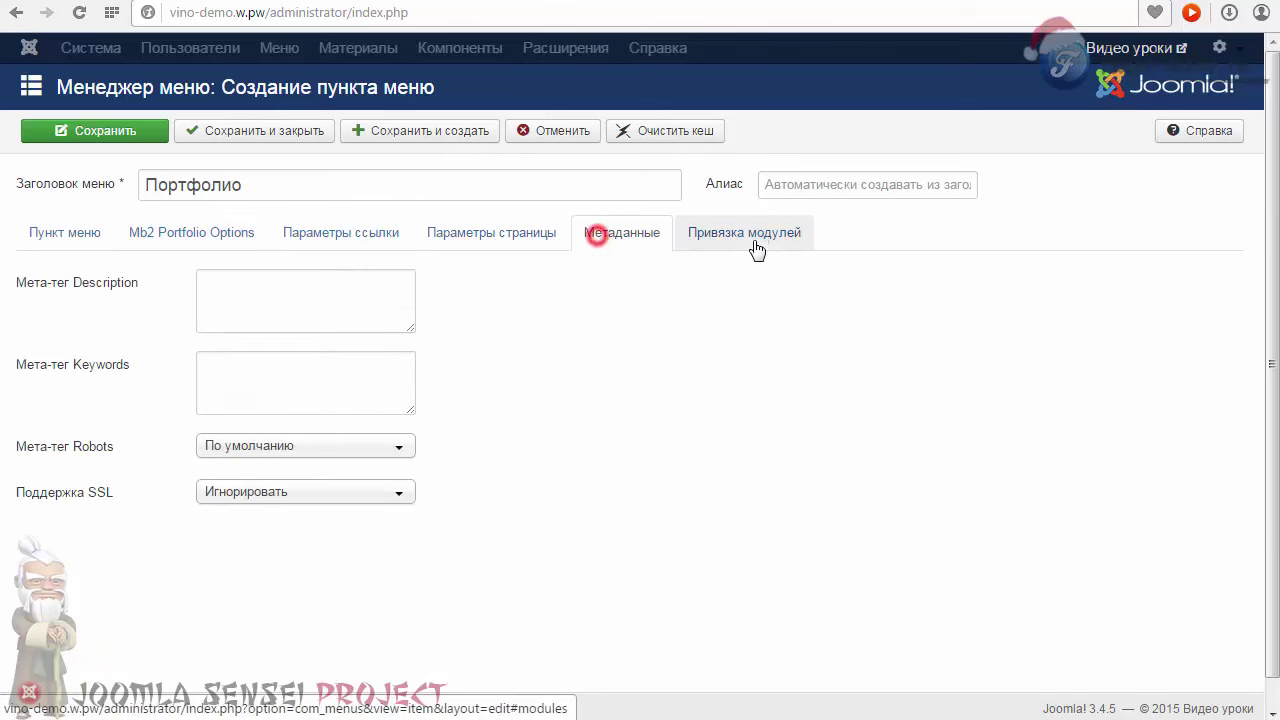
click(758, 234)
click(494, 236)
click(343, 231)
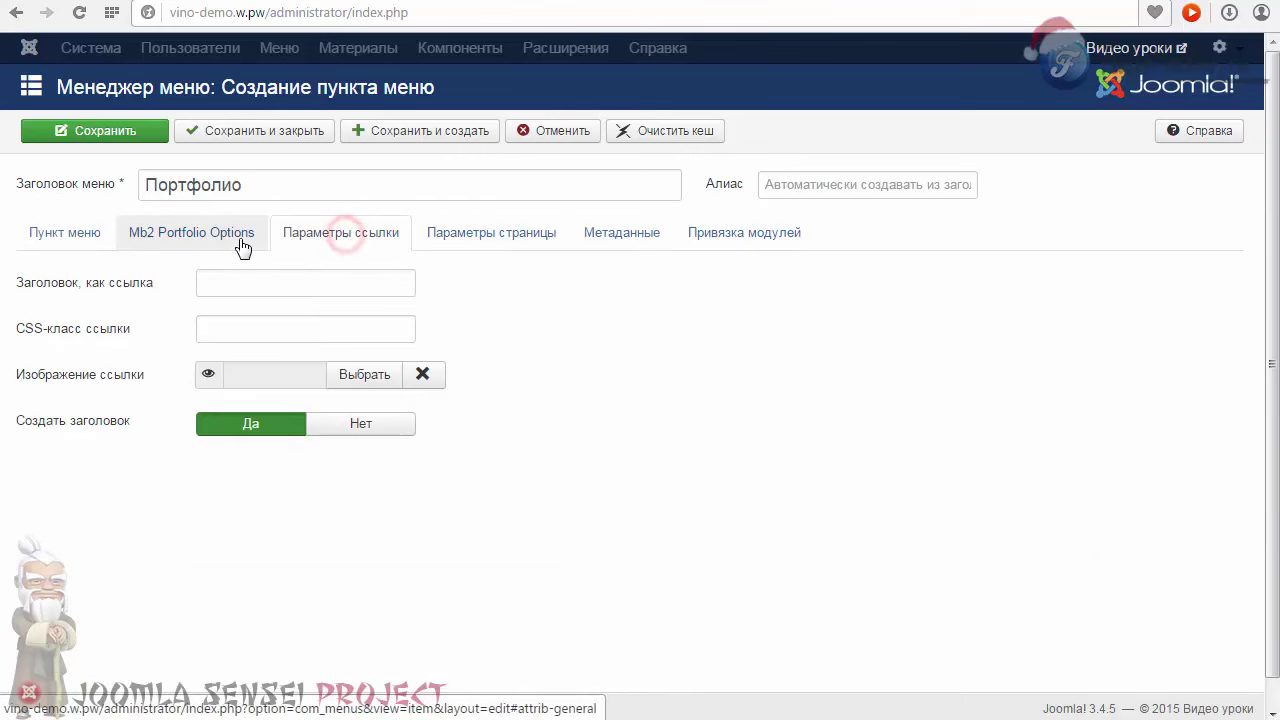
click(40, 238)
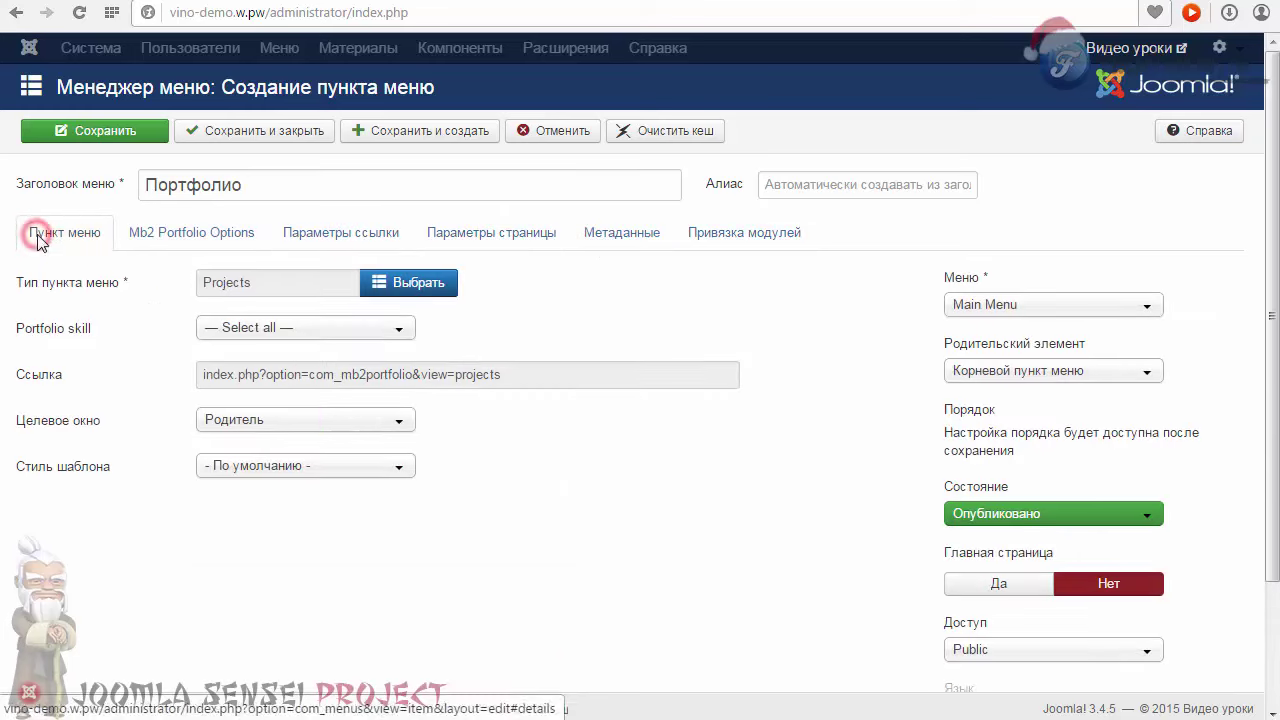
Step: Save and close the Портфолио menu item, and open its page on the reloaded public site
click(244, 140)
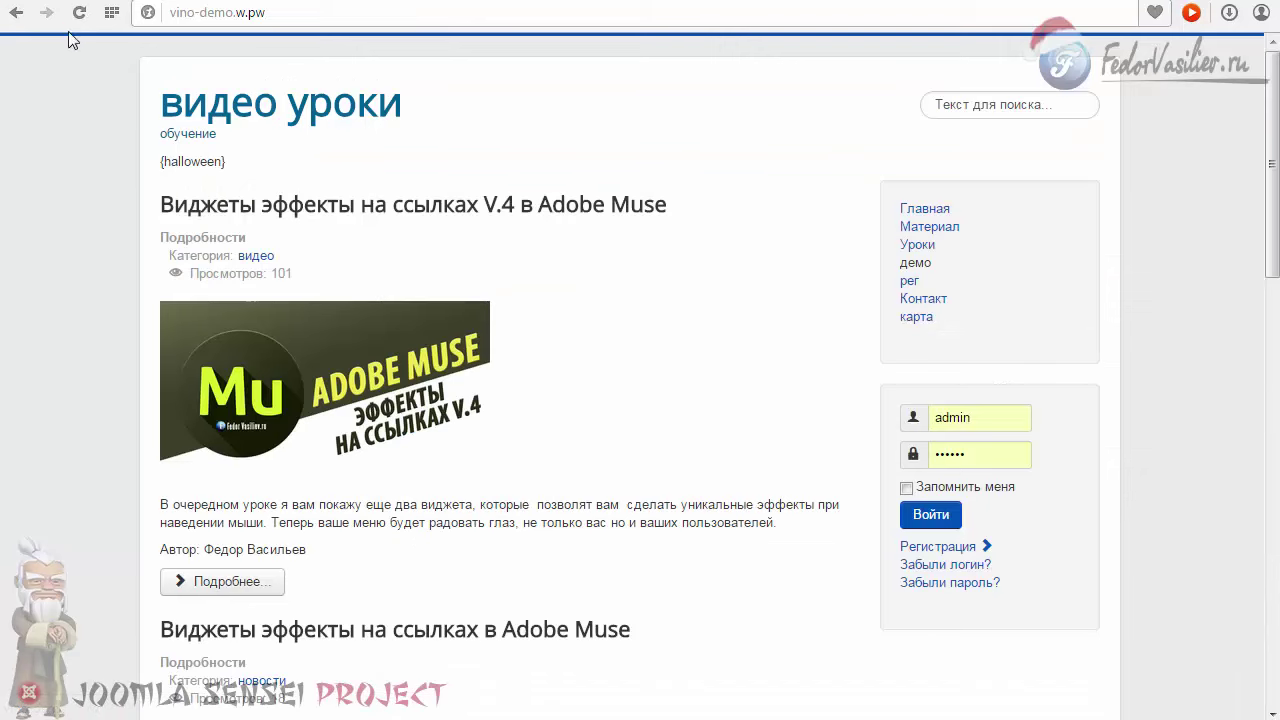
click(79, 12)
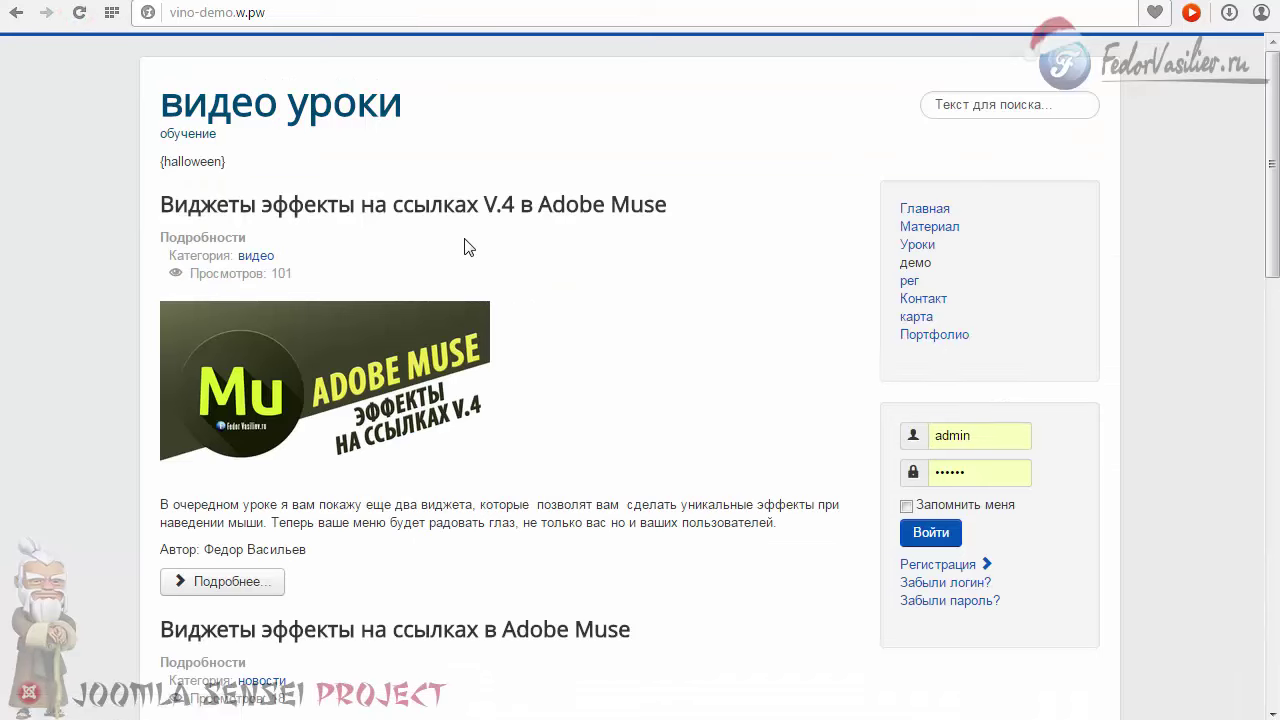
click(922, 338)
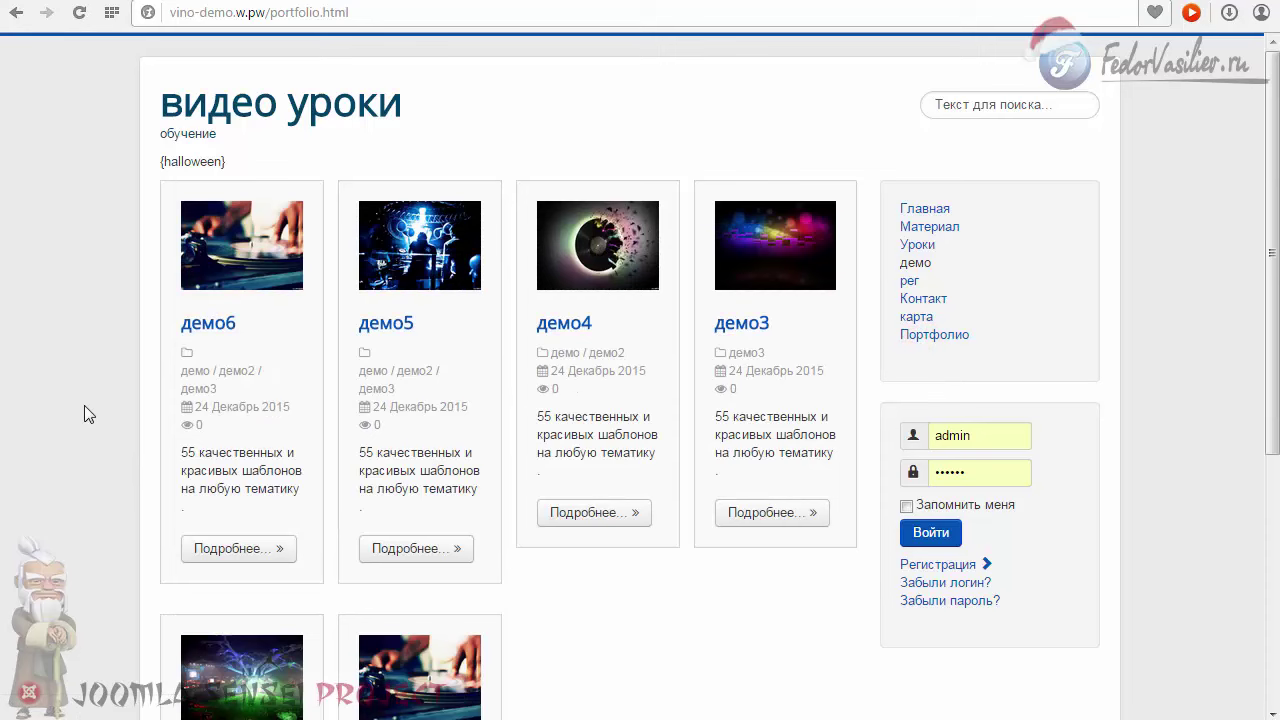
Step: Look over the project cards on the public portfolio page, checking their thumbnails, skills and dates
mouse_move(455, 262)
scroll(200, 165, down, 4)
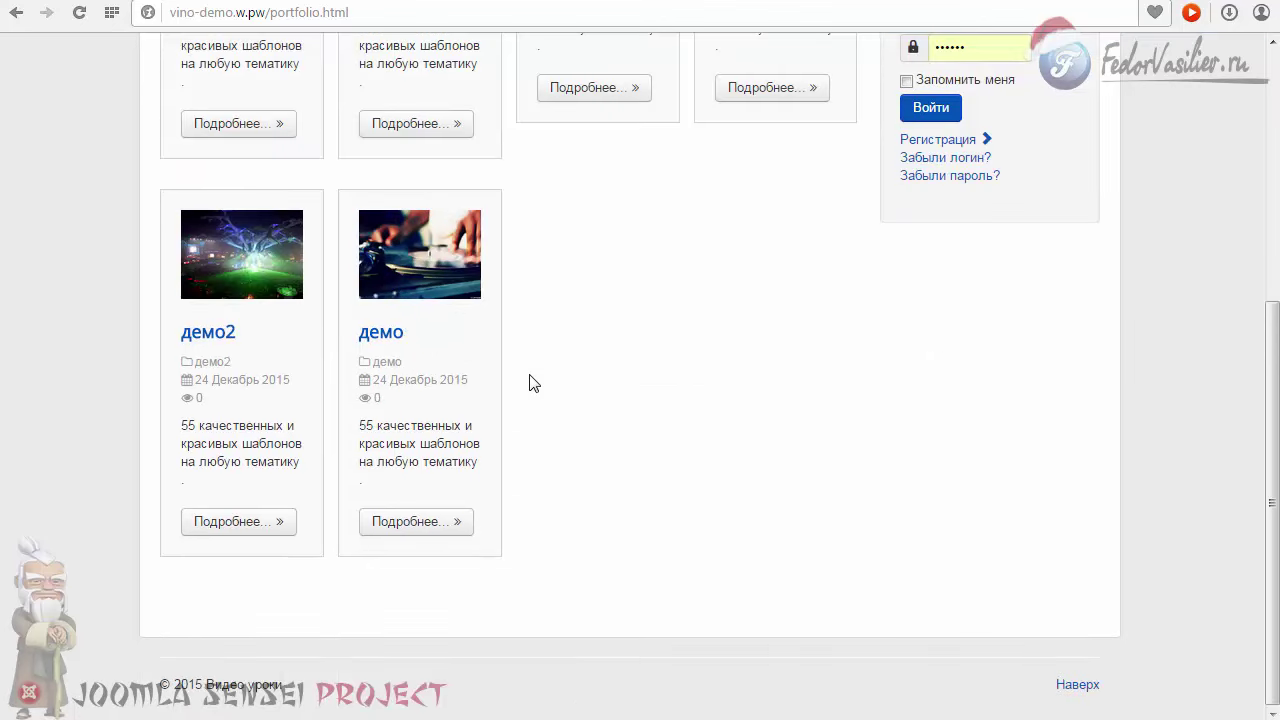
scroll(518, 388, up, 4)
mouse_move(238, 229)
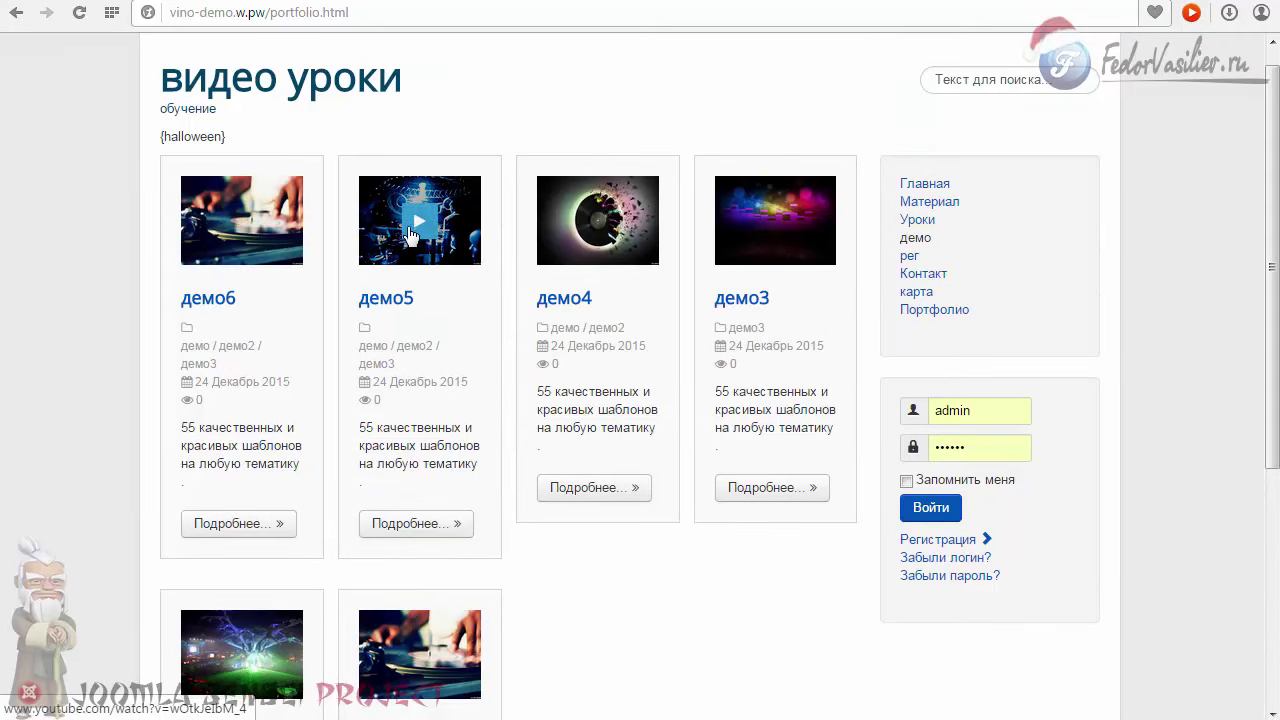
mouse_move(597, 226)
Step: Play the video of the project демо5 from its portfolio thumbnail and close the video overlay
click(378, 230)
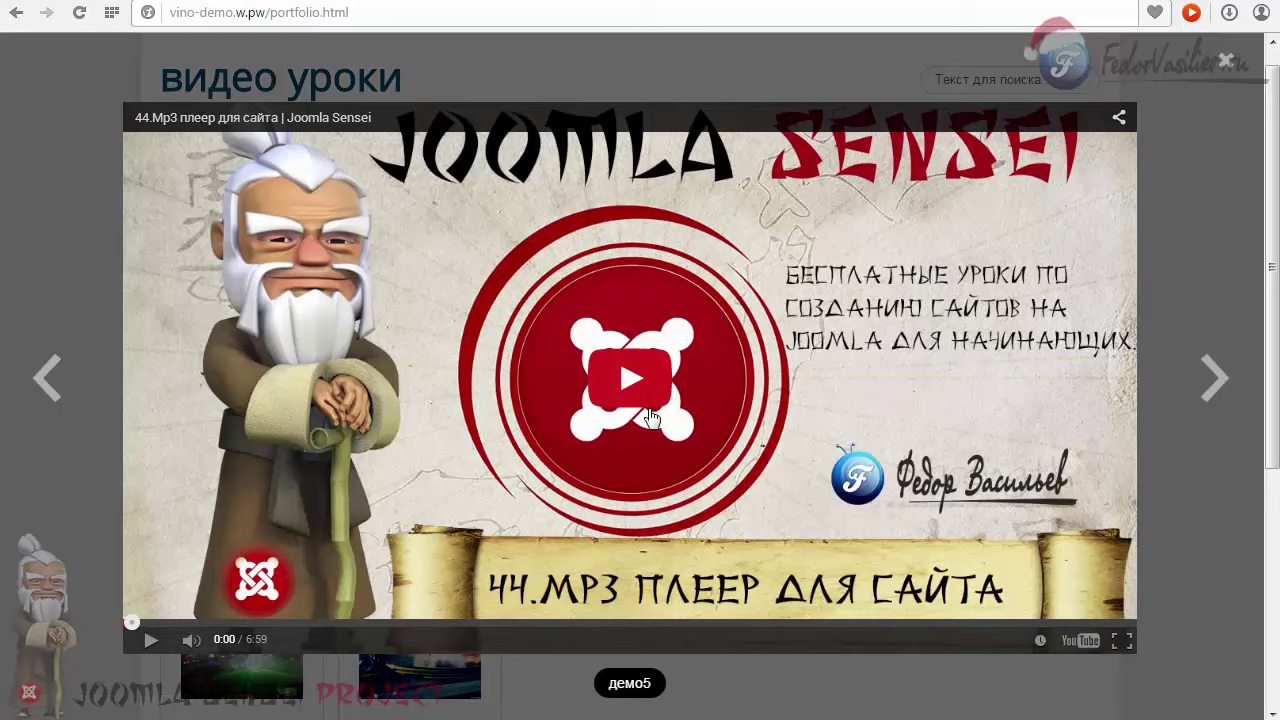
click(645, 405)
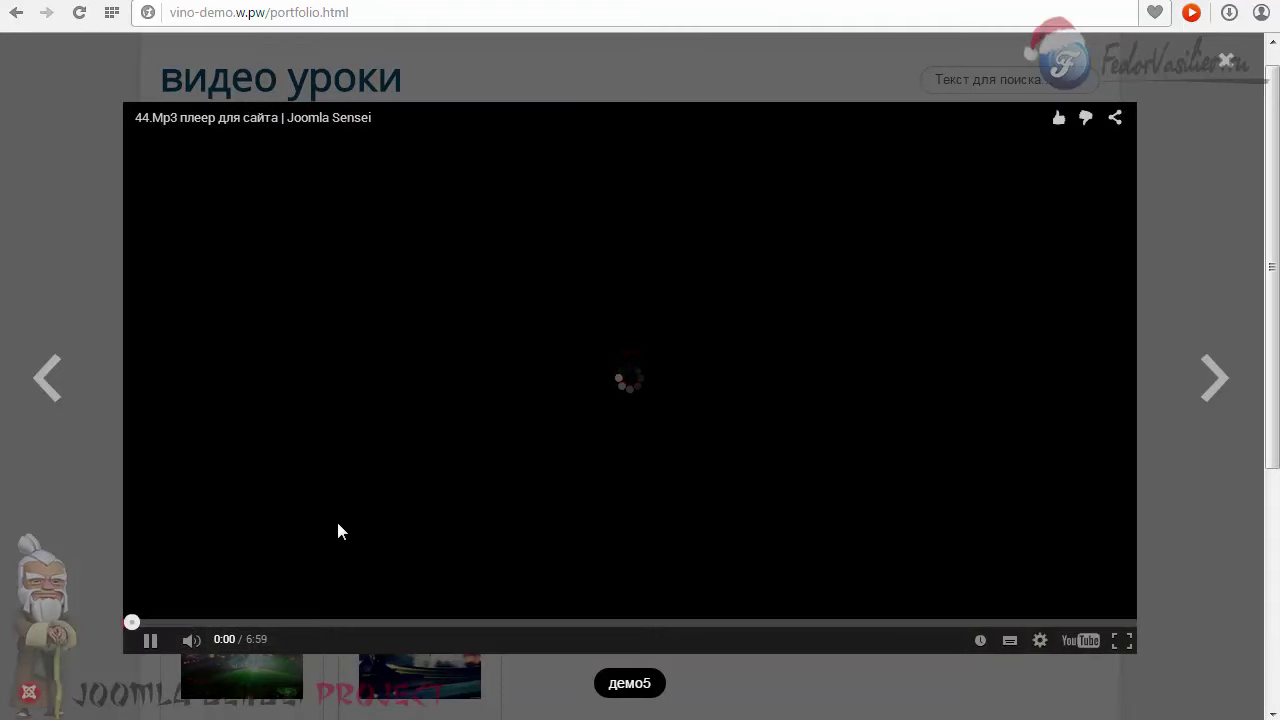
click(303, 618)
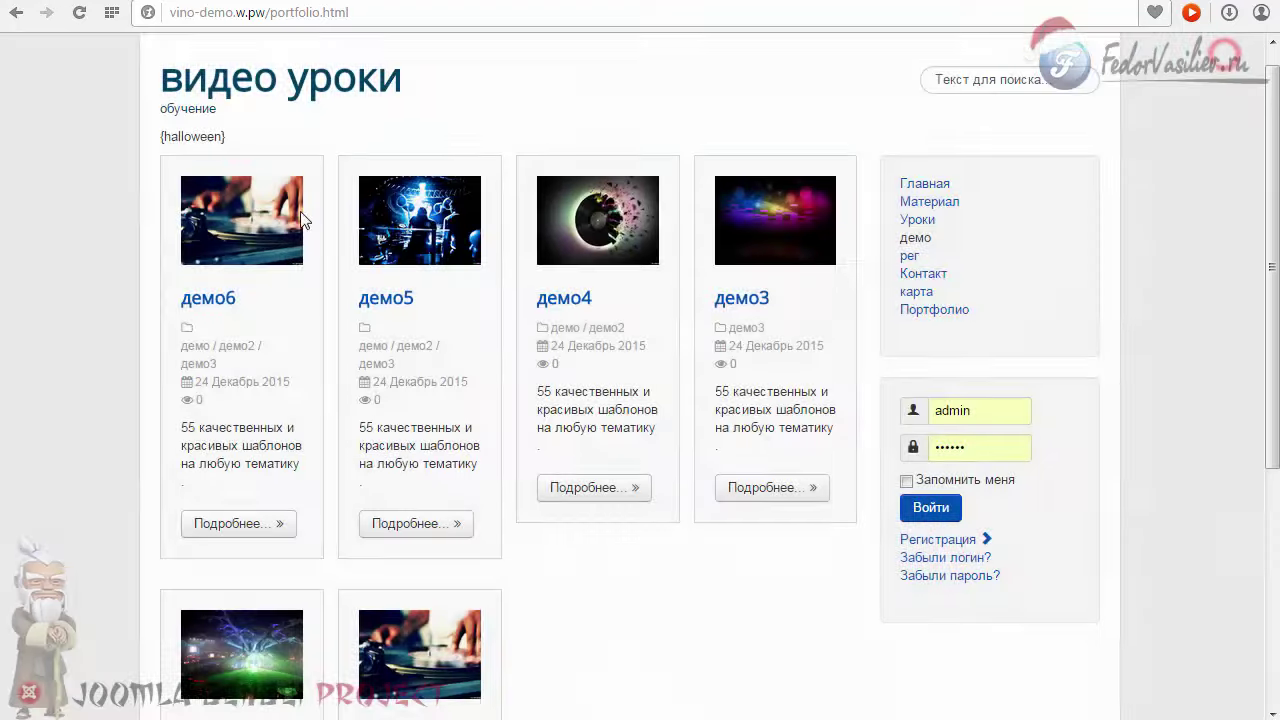
click(1226, 60)
Step: Open the full page of the project демо5 and check its description text
click(414, 528)
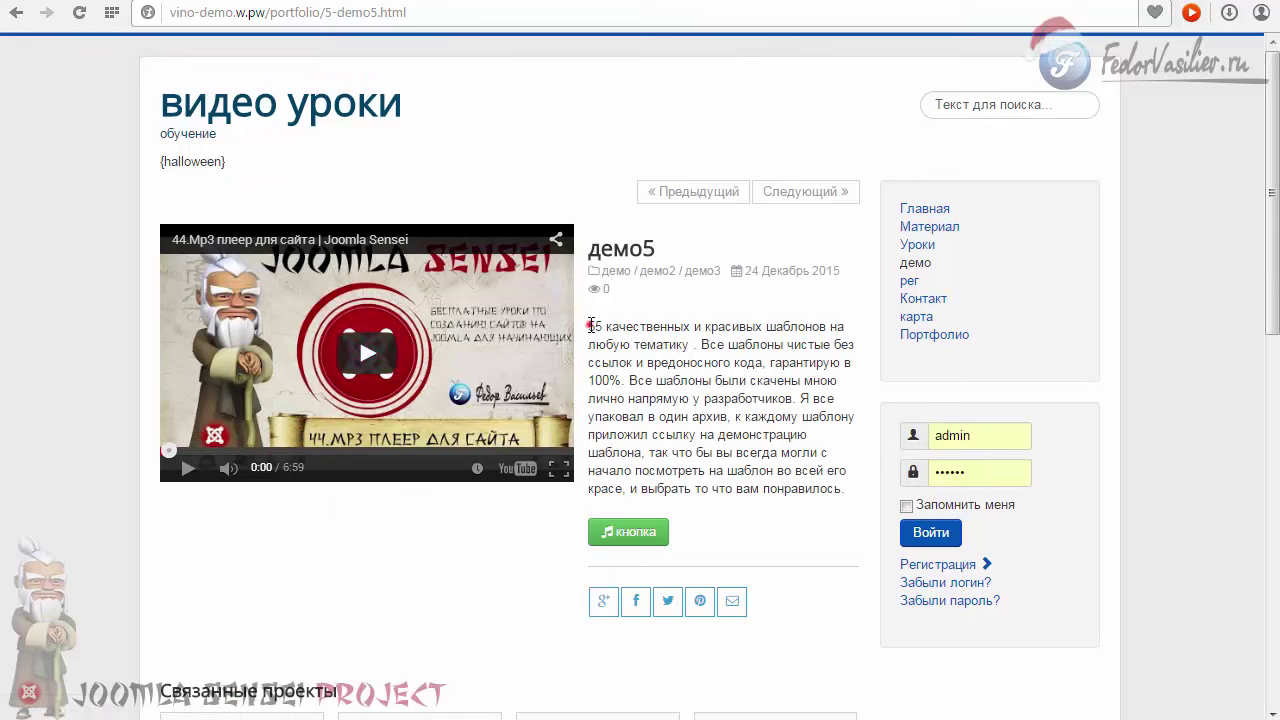
drag(590, 325, 738, 470)
click(697, 256)
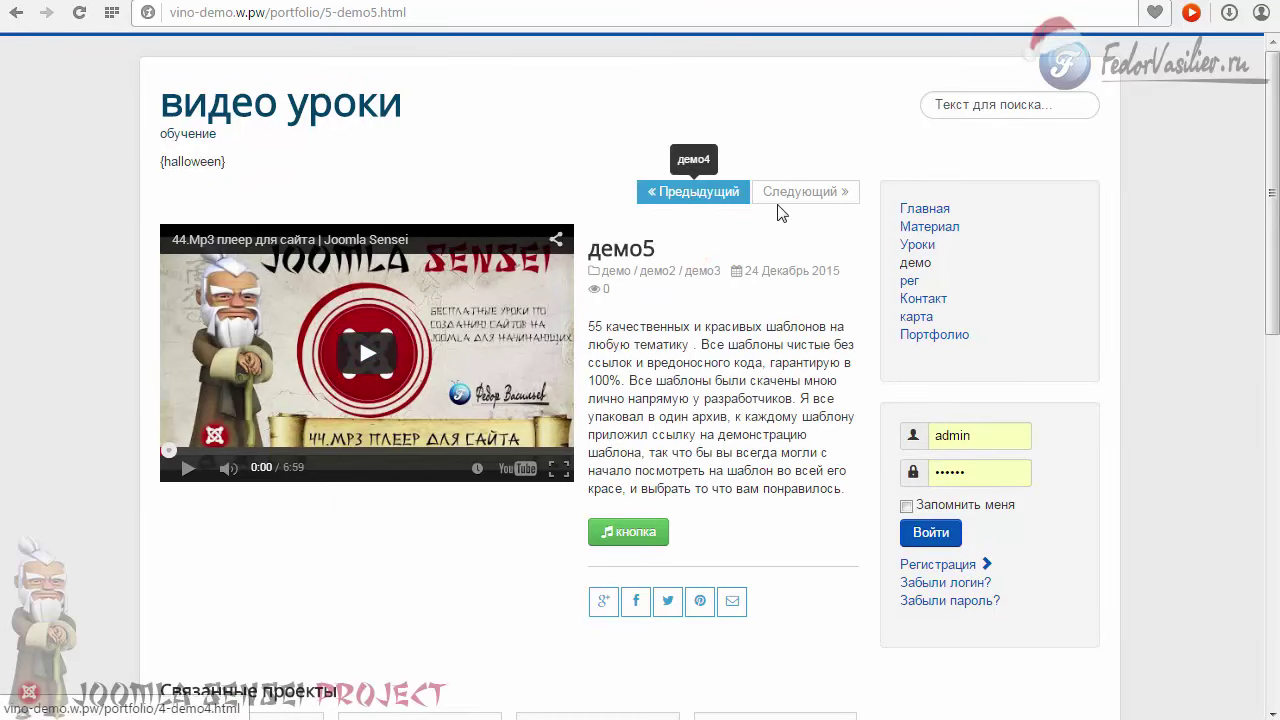
Step: Examine the демо5 project page, including its кнопка link, social sharing links and related projects section
scroll(676, 328, down, 2)
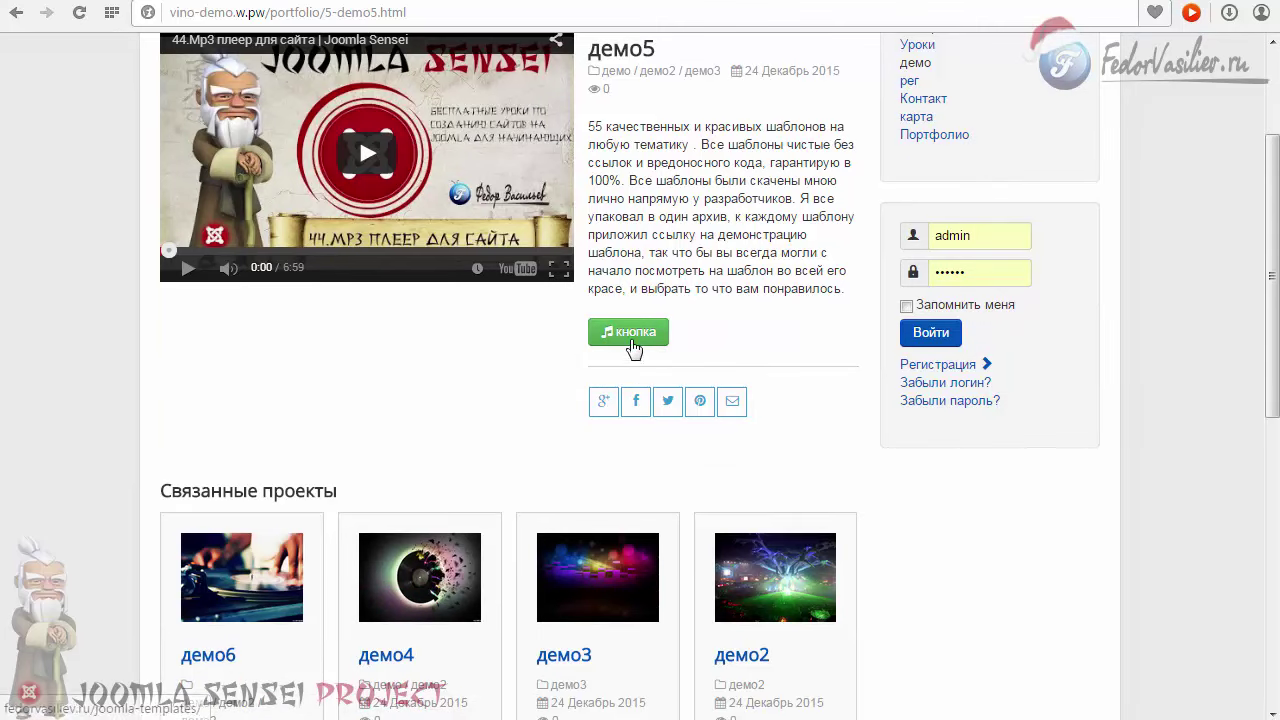
scroll(480, 350, down, 3)
scroll(300, 286, up, 1)
scroll(297, 224, down, 3)
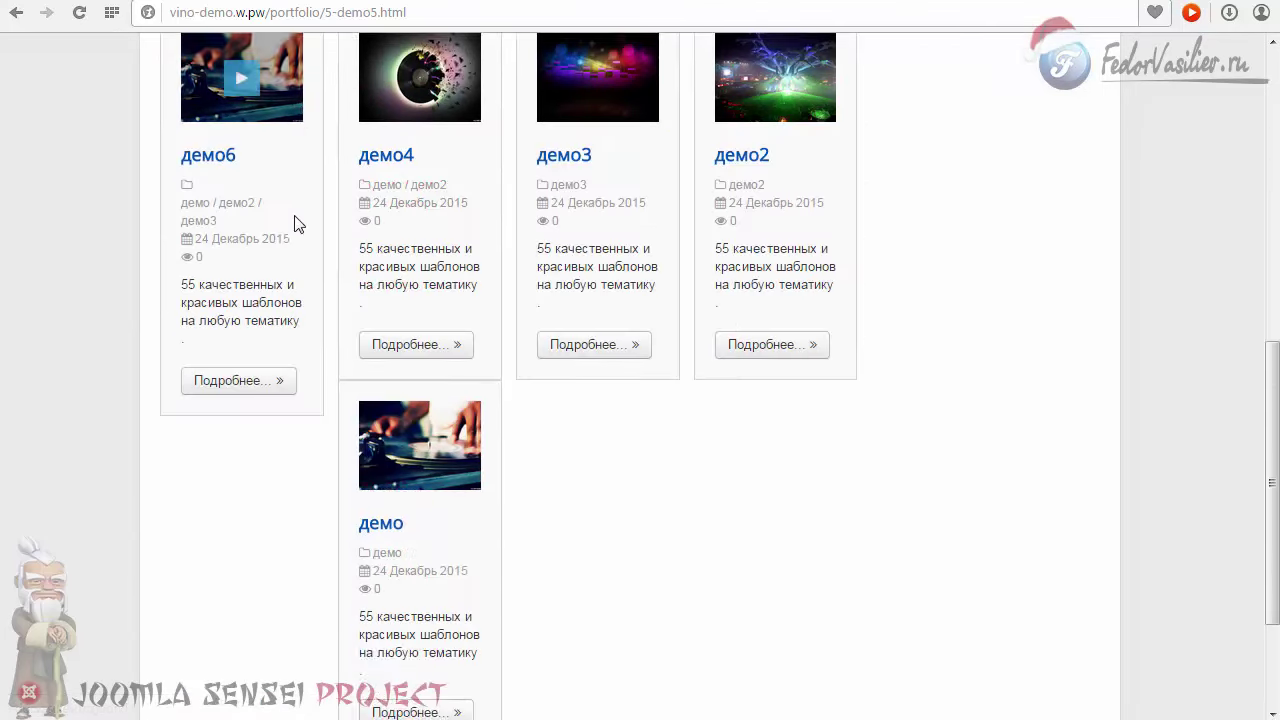
scroll(297, 224, down, 2)
scroll(443, 371, up, 7)
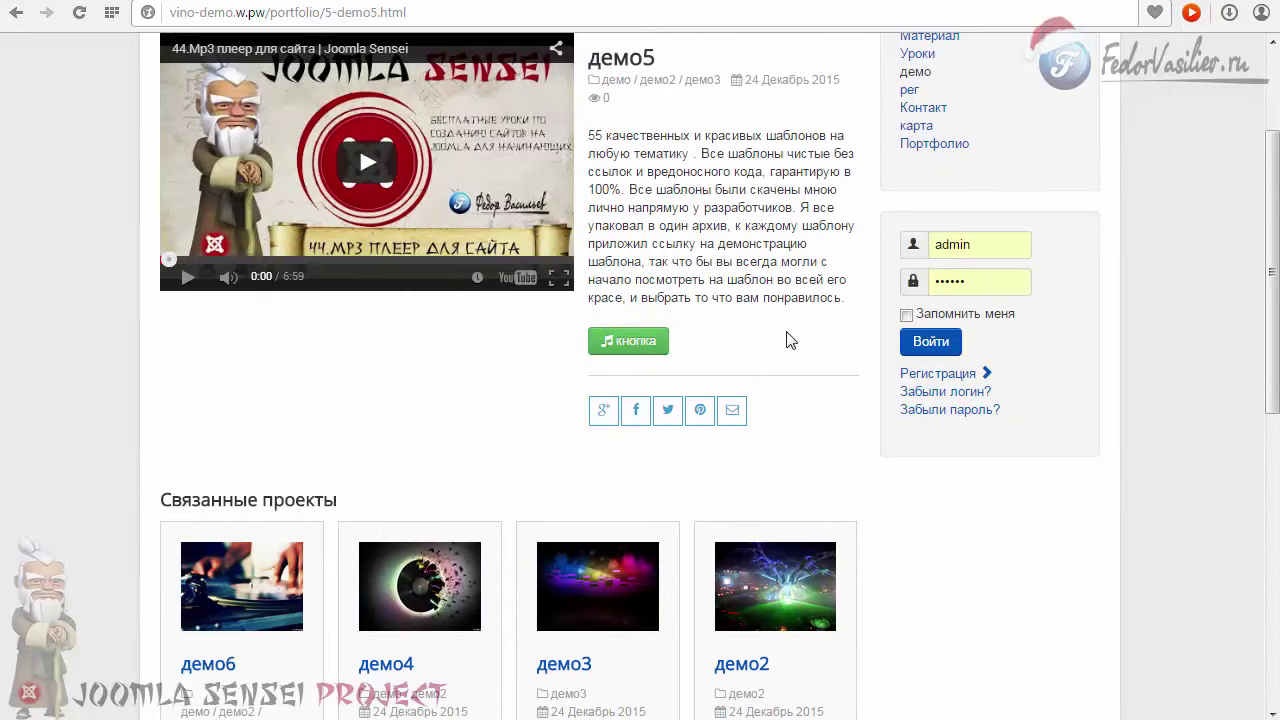
scroll(175, 560, down, 3)
scroll(295, 352, up, 1)
scroll(600, 486, down, 2)
scroll(650, 465, up, 5)
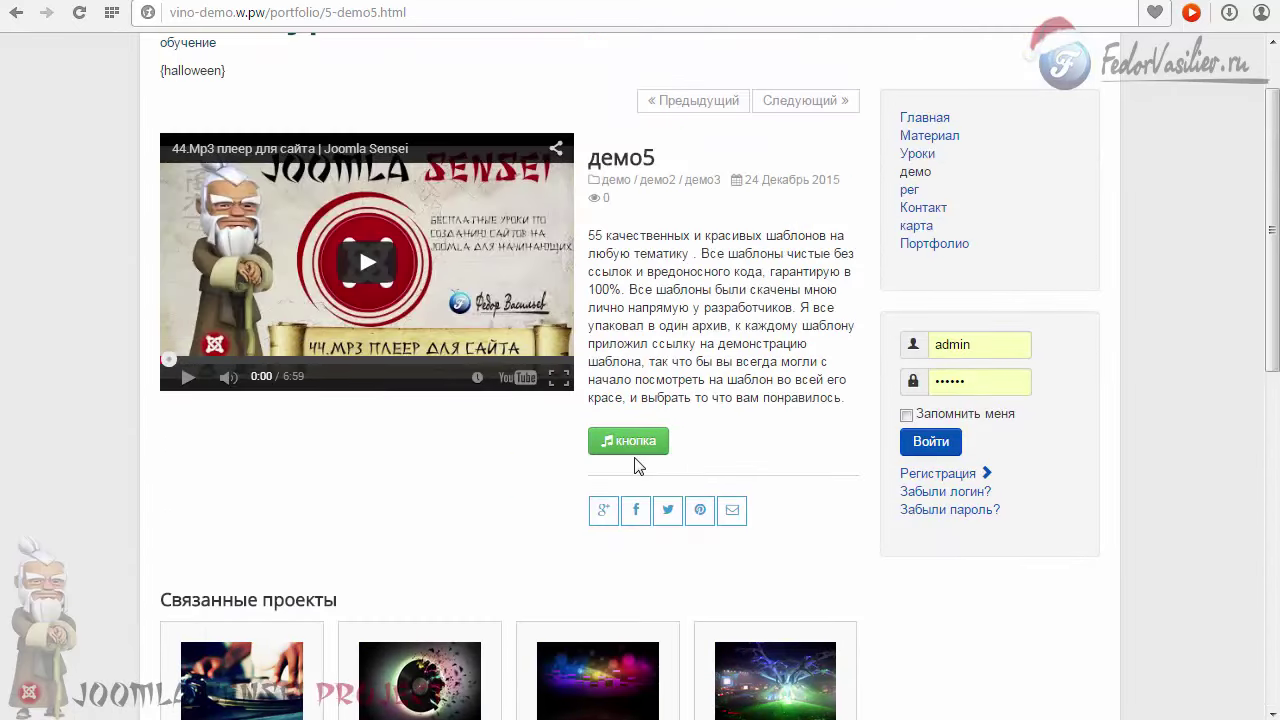
scroll(600, 478, down, 3)
scroll(460, 475, up, 4)
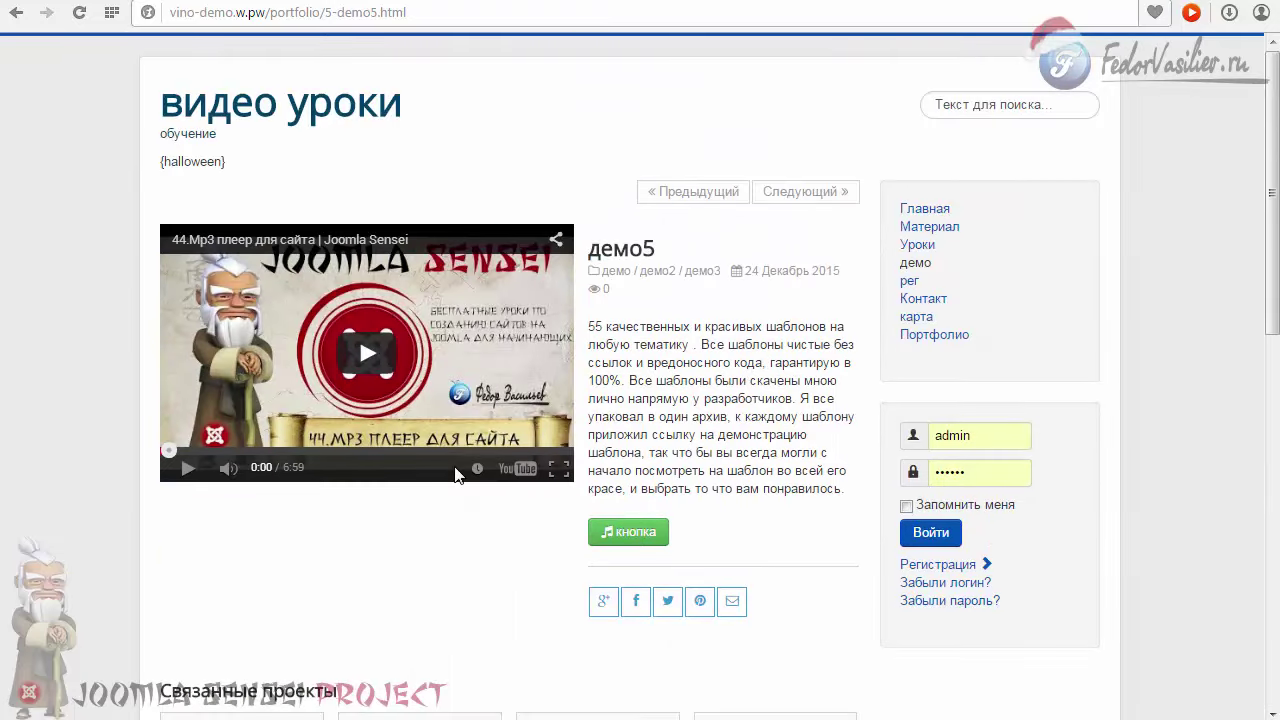